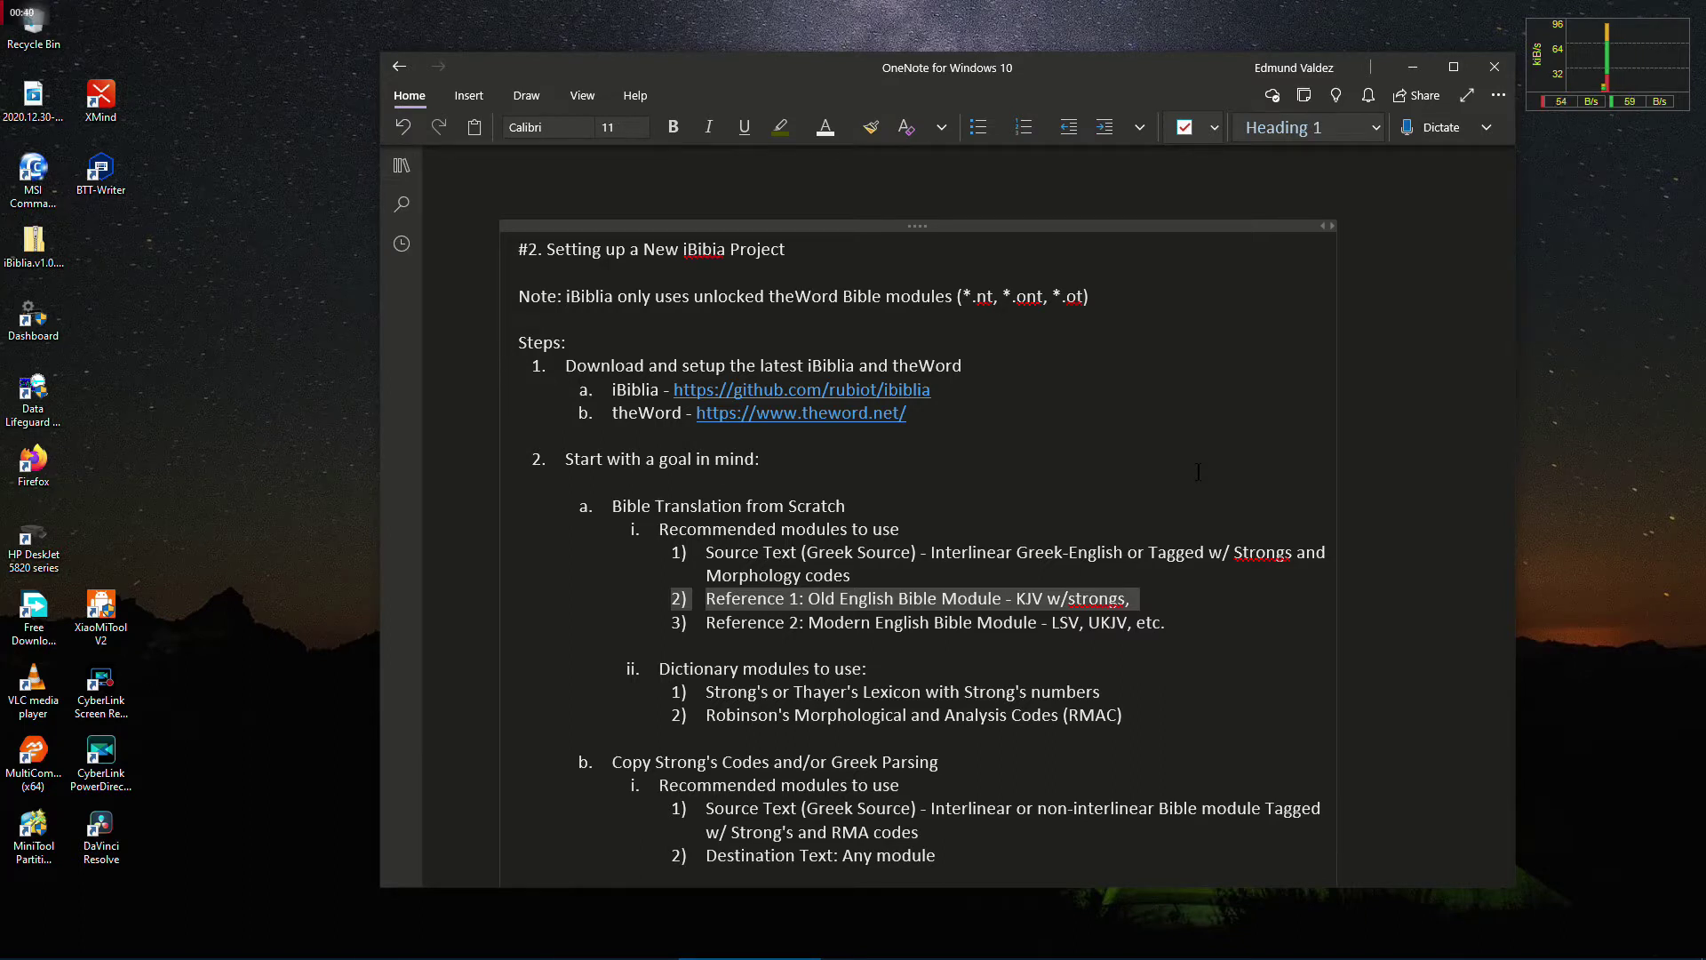
Review the notes on the unlocked theWord module formats iBiblia accepts and on the first download step
{"action": "left_click", "coordinate": [1150, 458]}
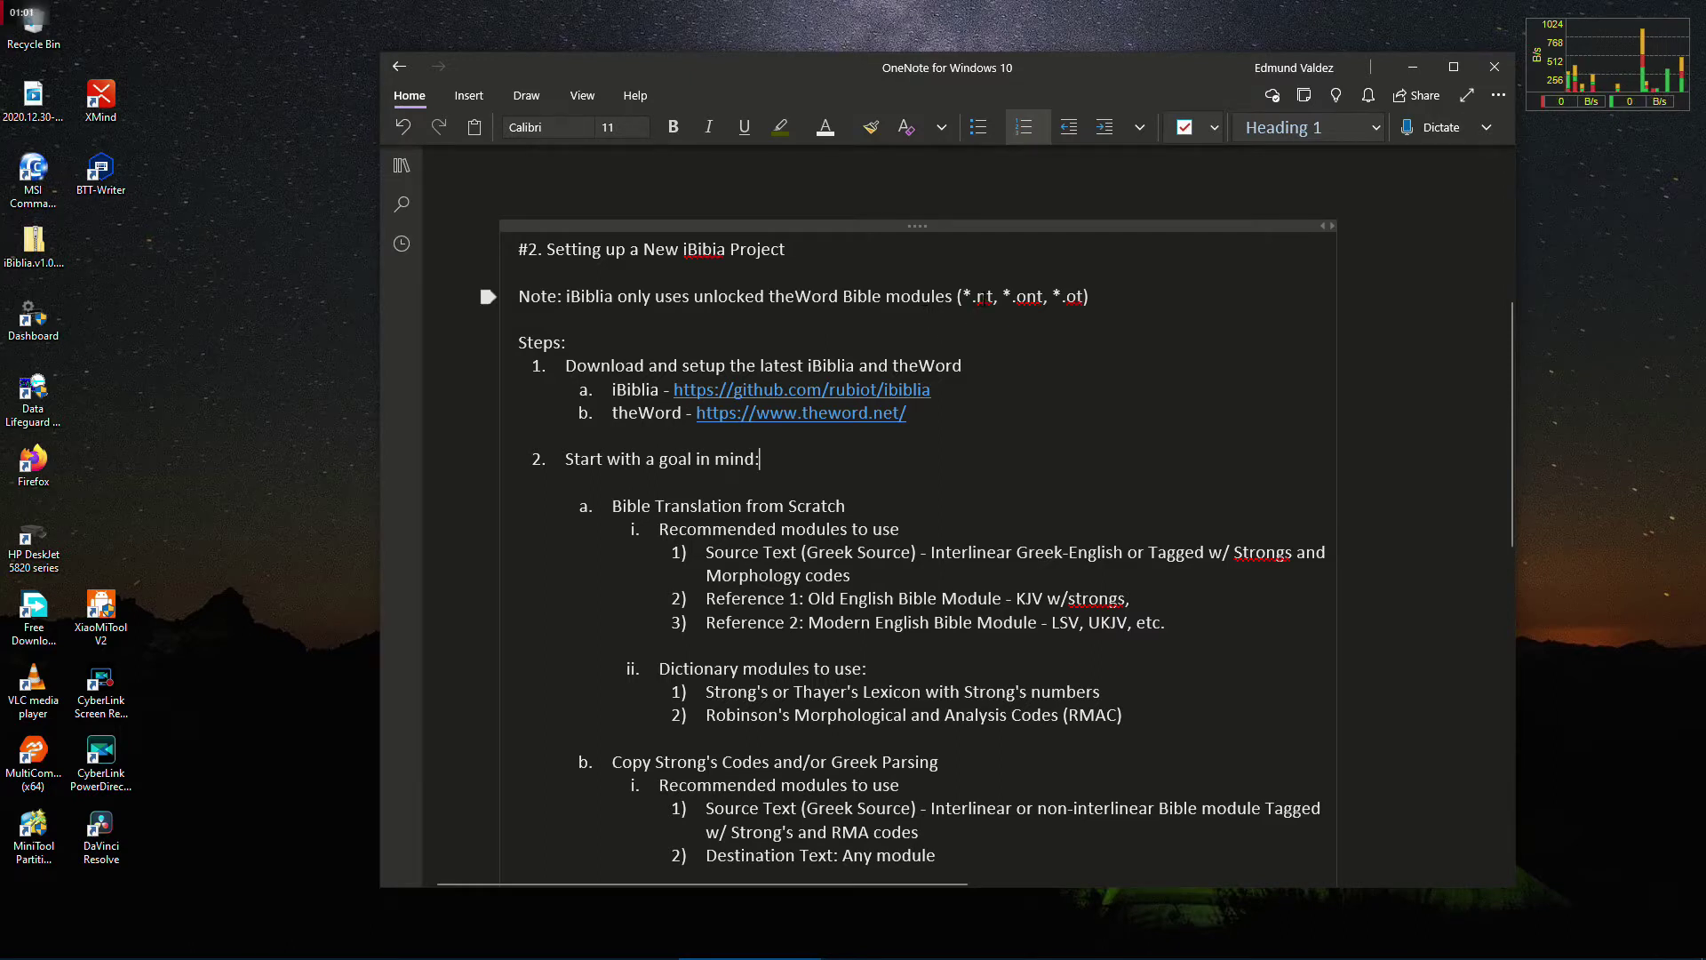
{"action": "left_click", "coordinate": [985, 296]}
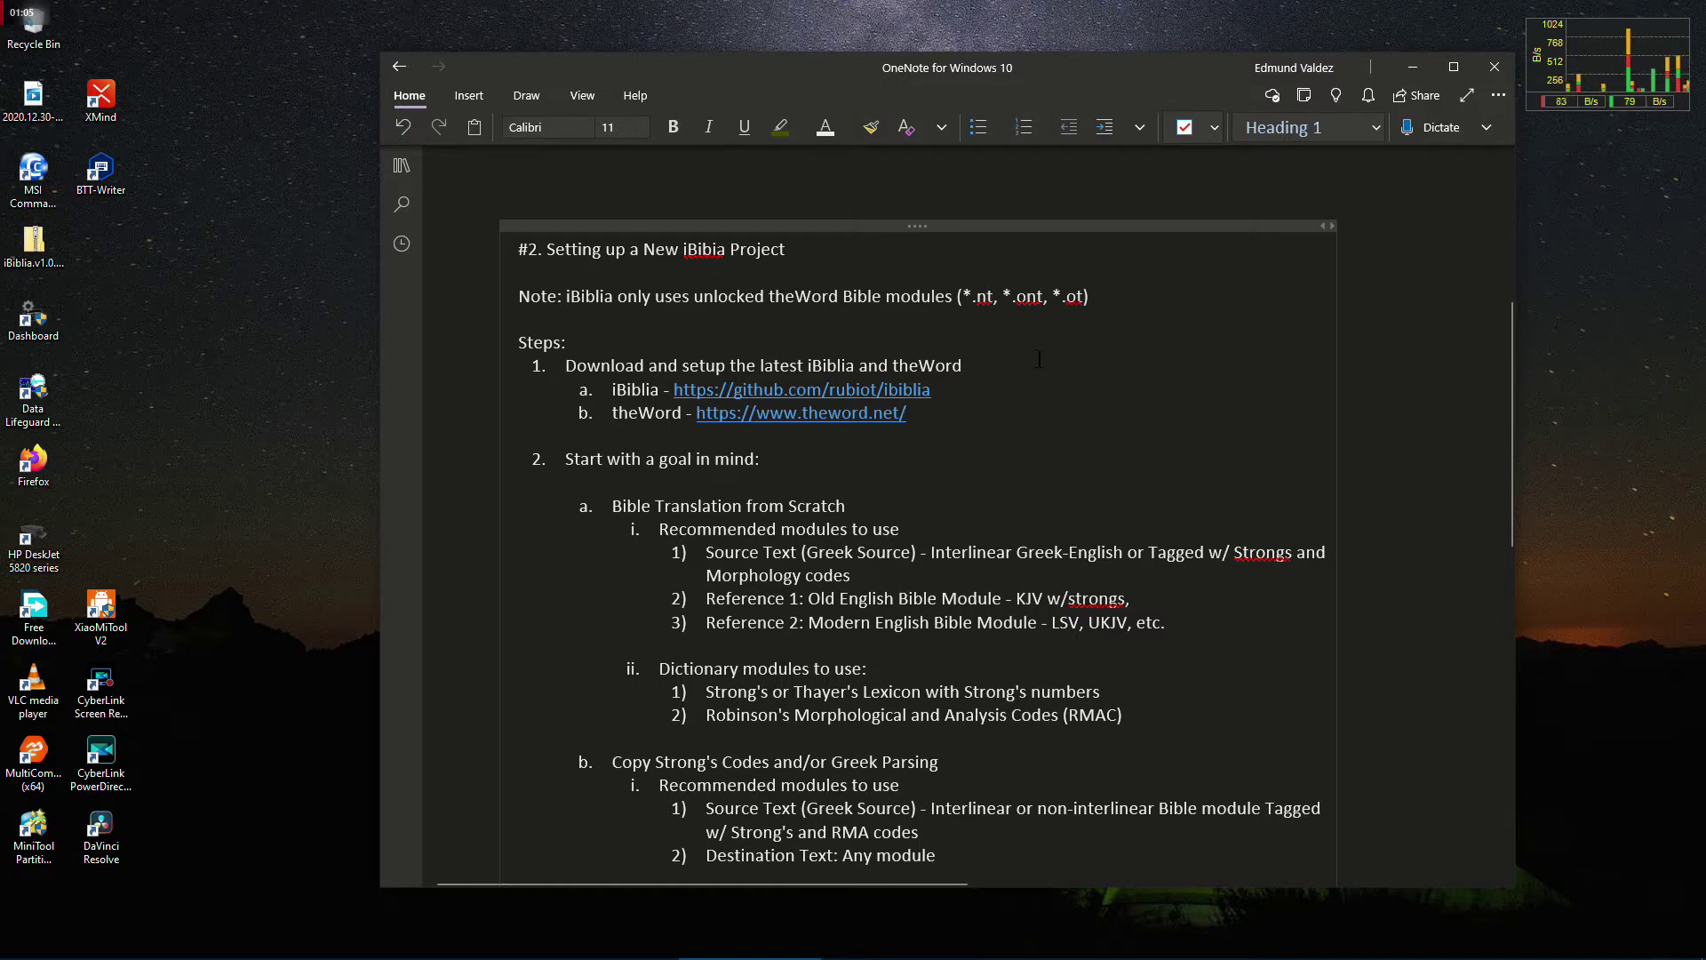
{"action": "left_click", "coordinate": [1073, 302]}
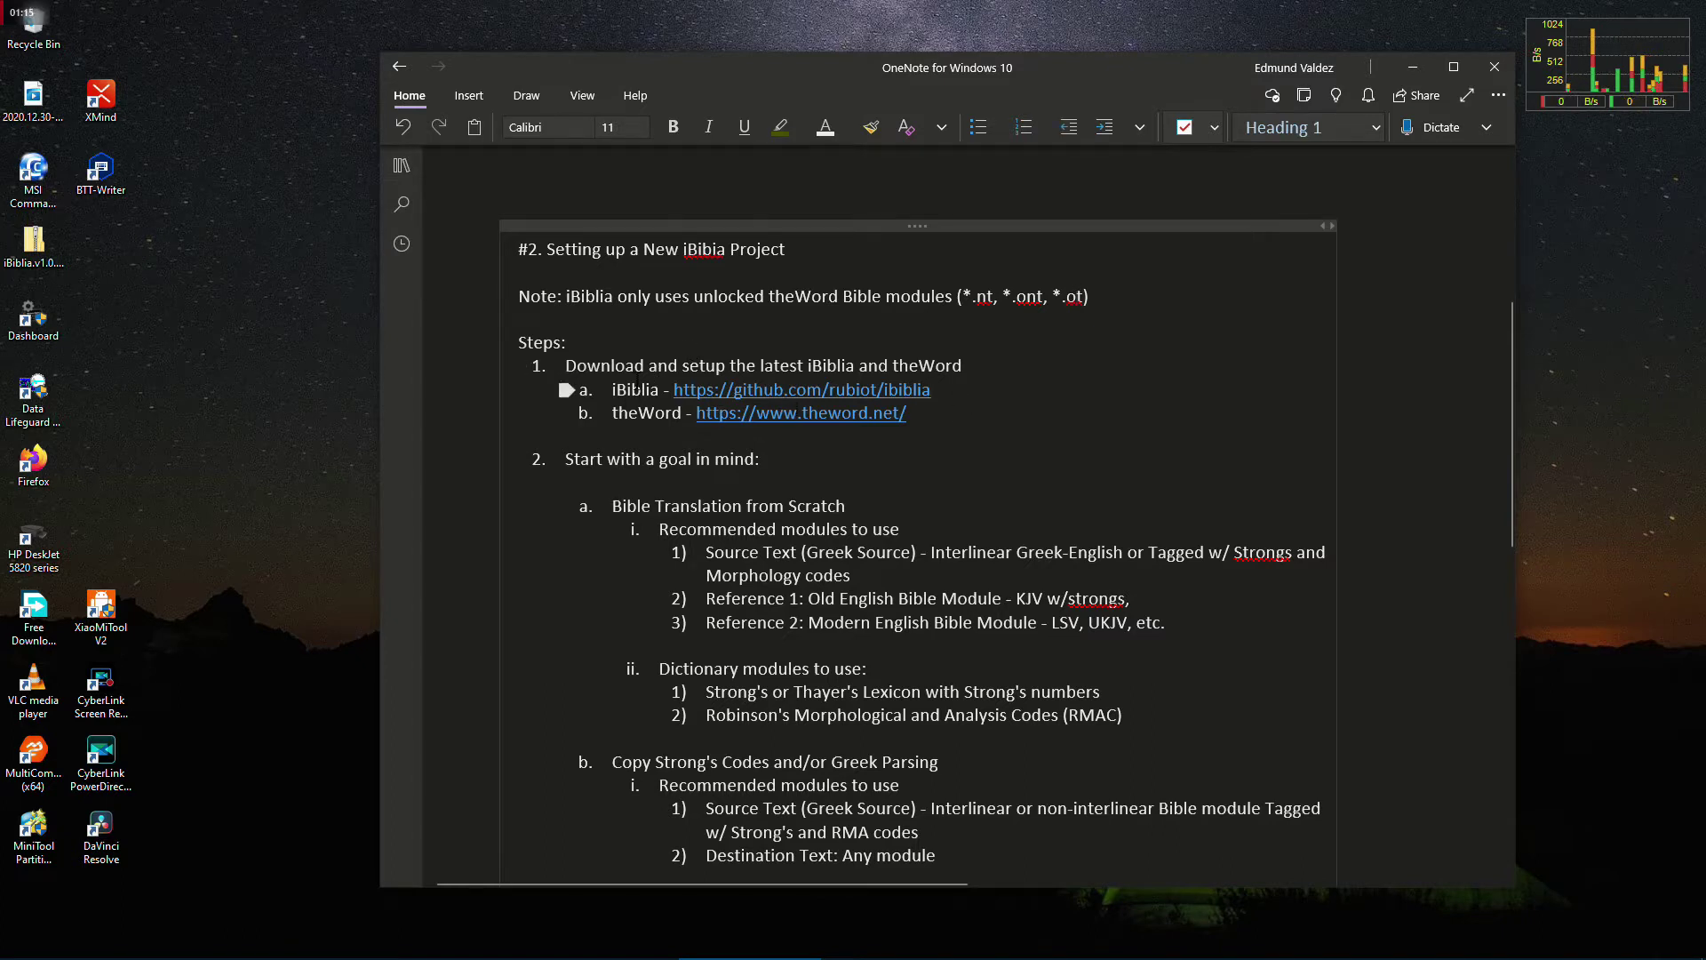
{"action": "key", "text": "Down"}
{"action": "key", "text": "Down"}
{"action": "key", "text": "Down"}
{"action": "key", "text": "Down"}
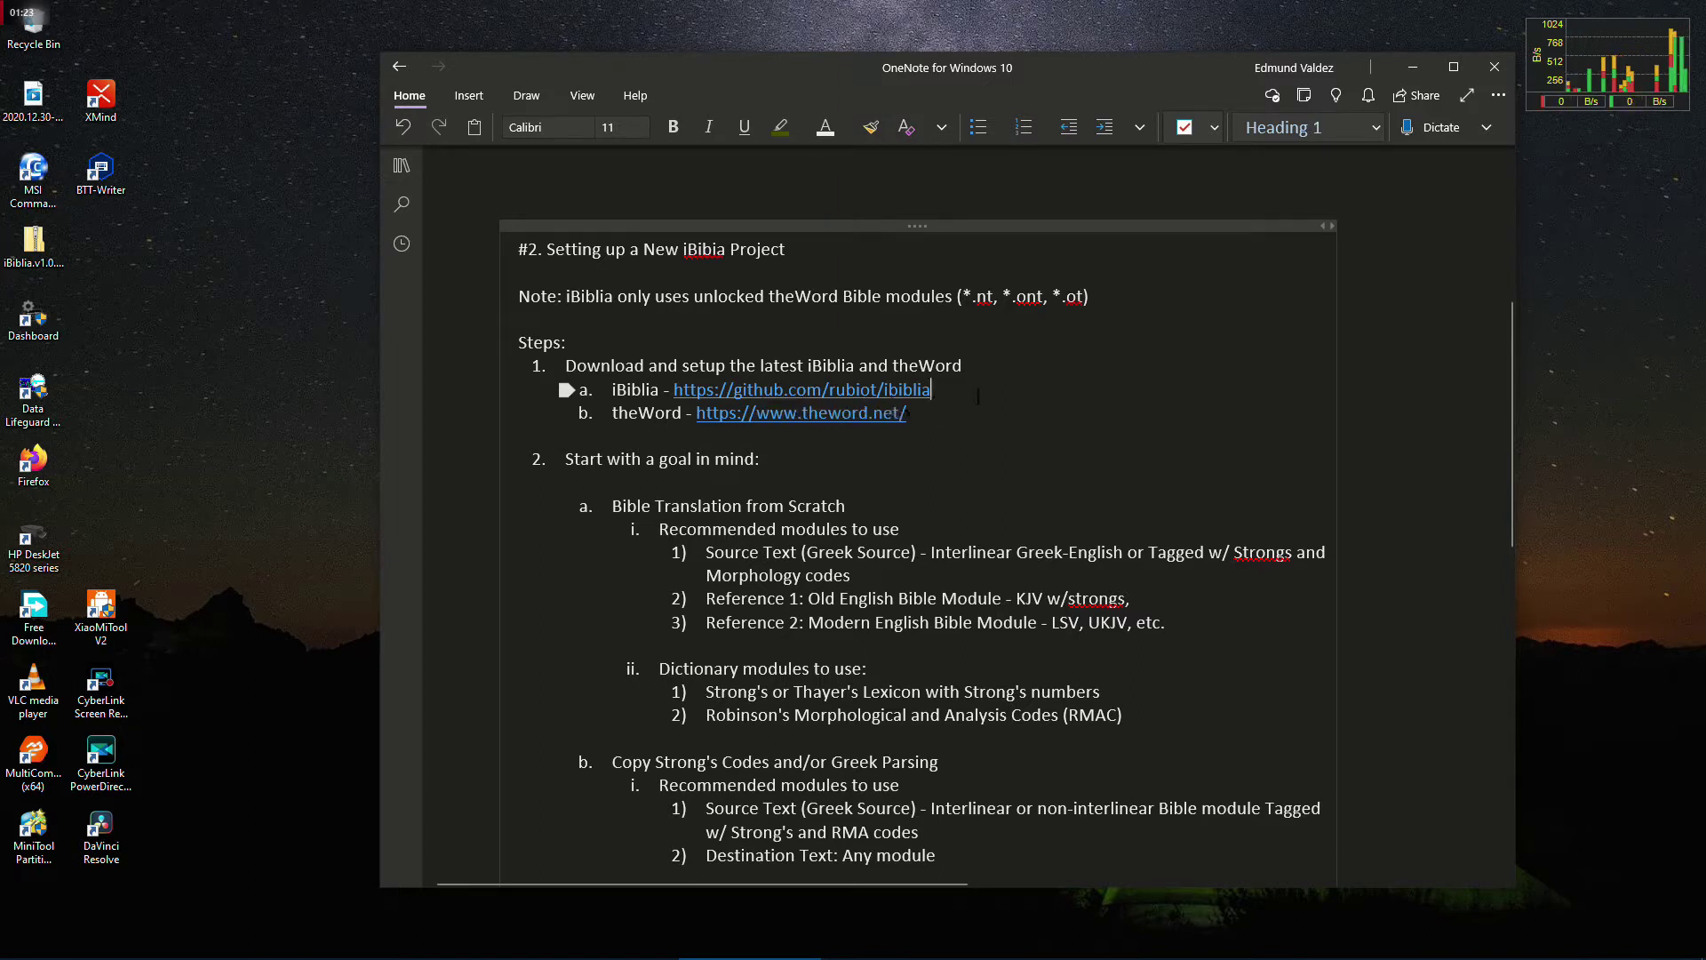
Open the iBiblia GitHub repository linked in the notes and close the old release page in the browser
{"action": "left_click", "coordinate": [847, 391]}
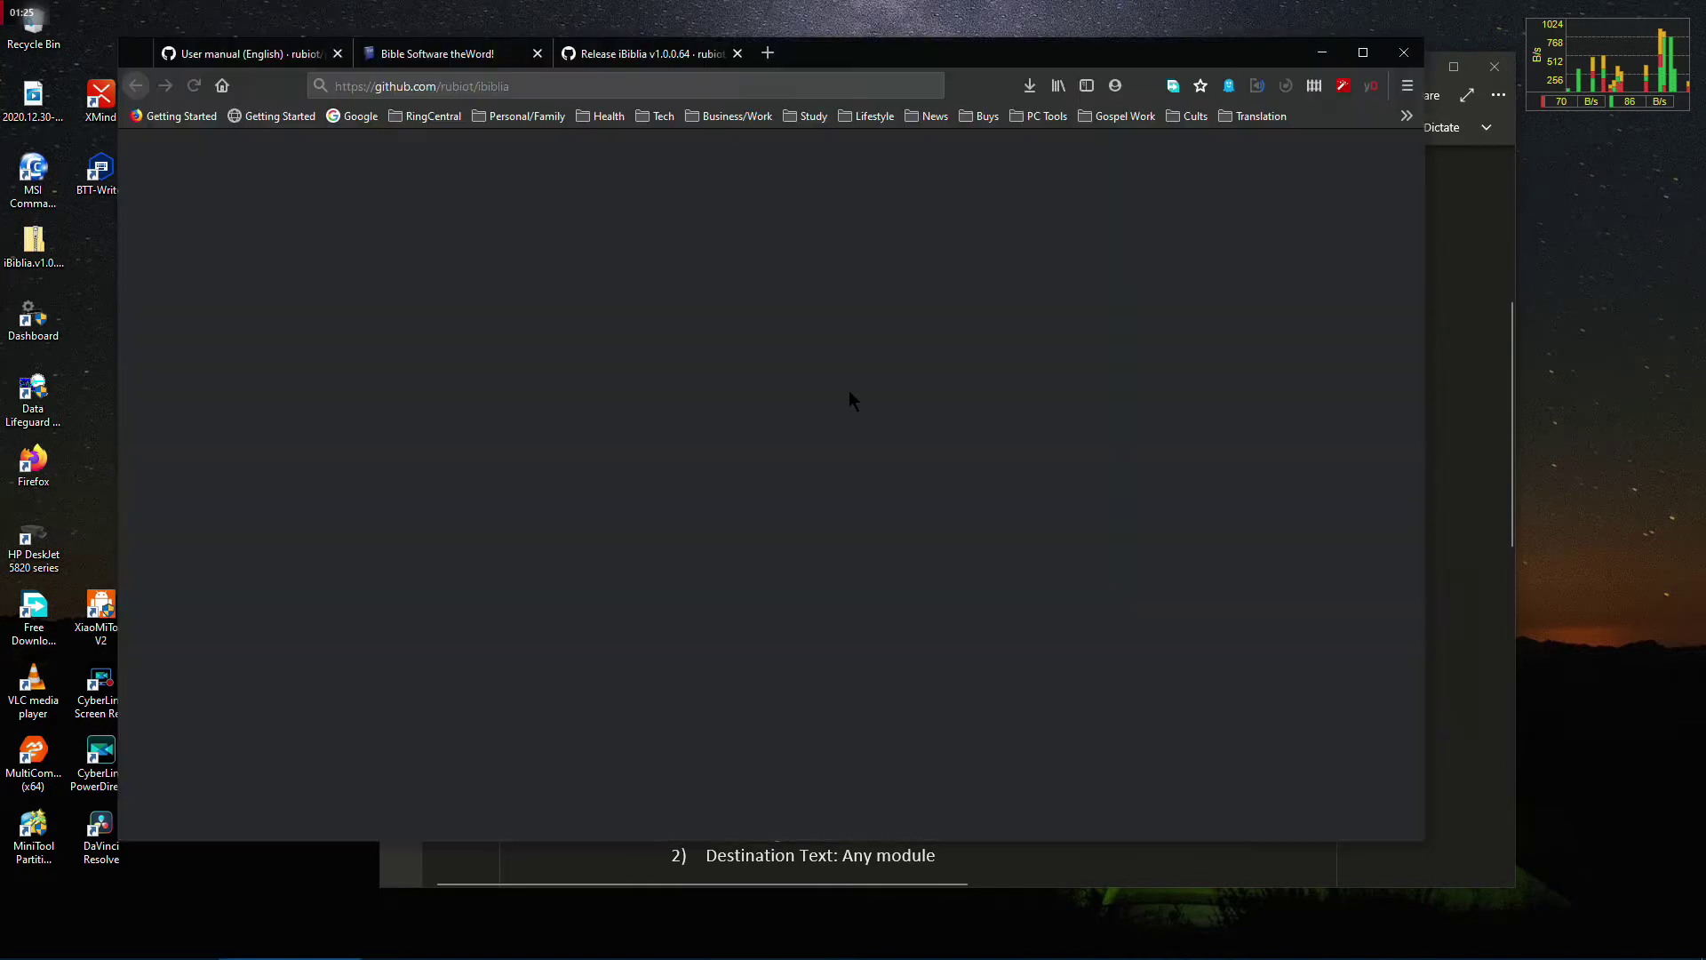
{"action": "left_click", "coordinate": [738, 53]}
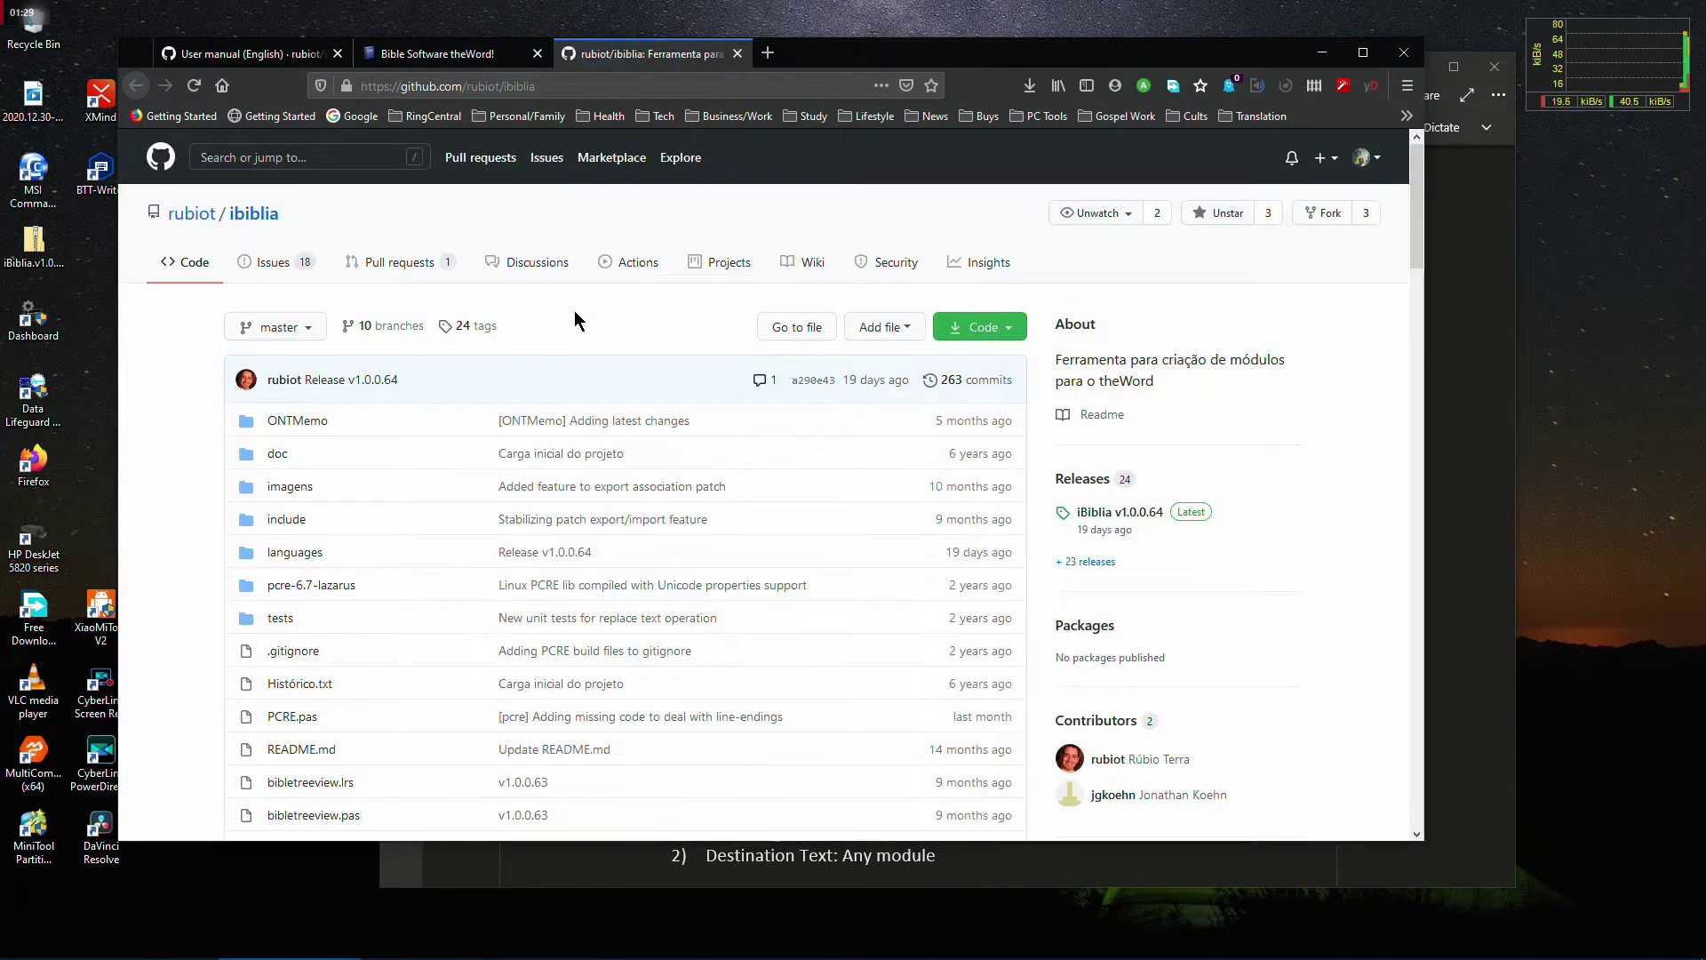
{"action": "left_click_drag", "start_coordinate": [944, 62], "coordinate": [995, 68]}
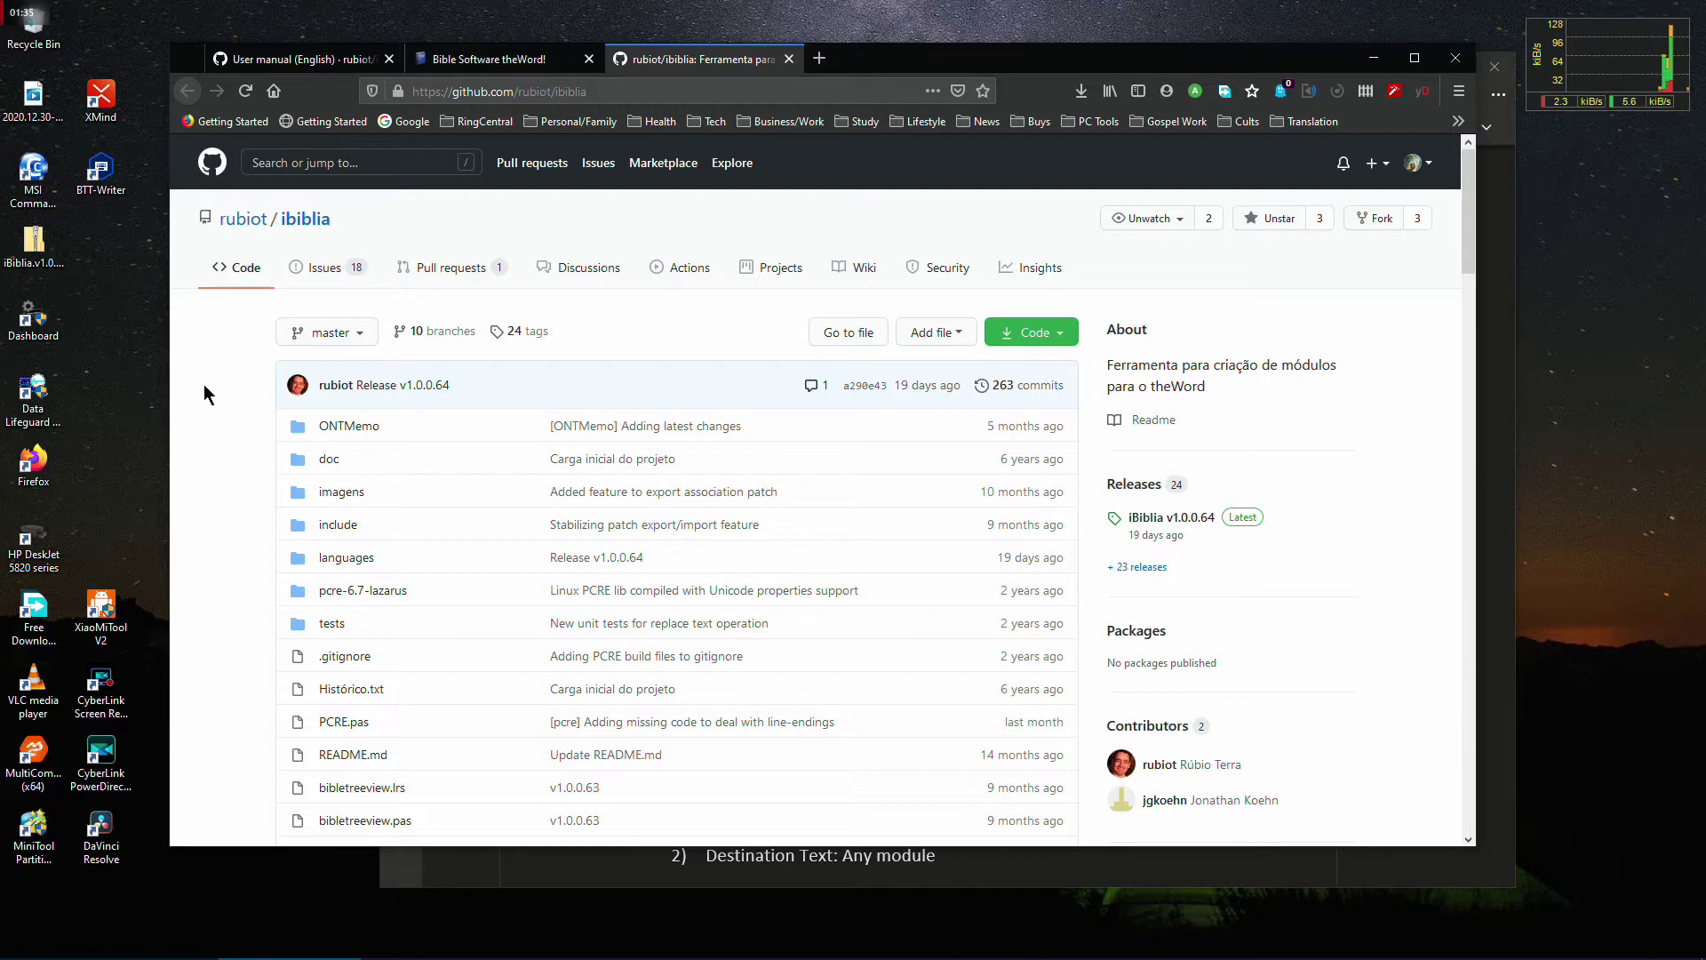
Look at the repository owner's profile, return to the ibiblia repository and view the iBiblia v1.0.0.64 release and its assets
{"action": "left_click", "coordinate": [245, 220]}
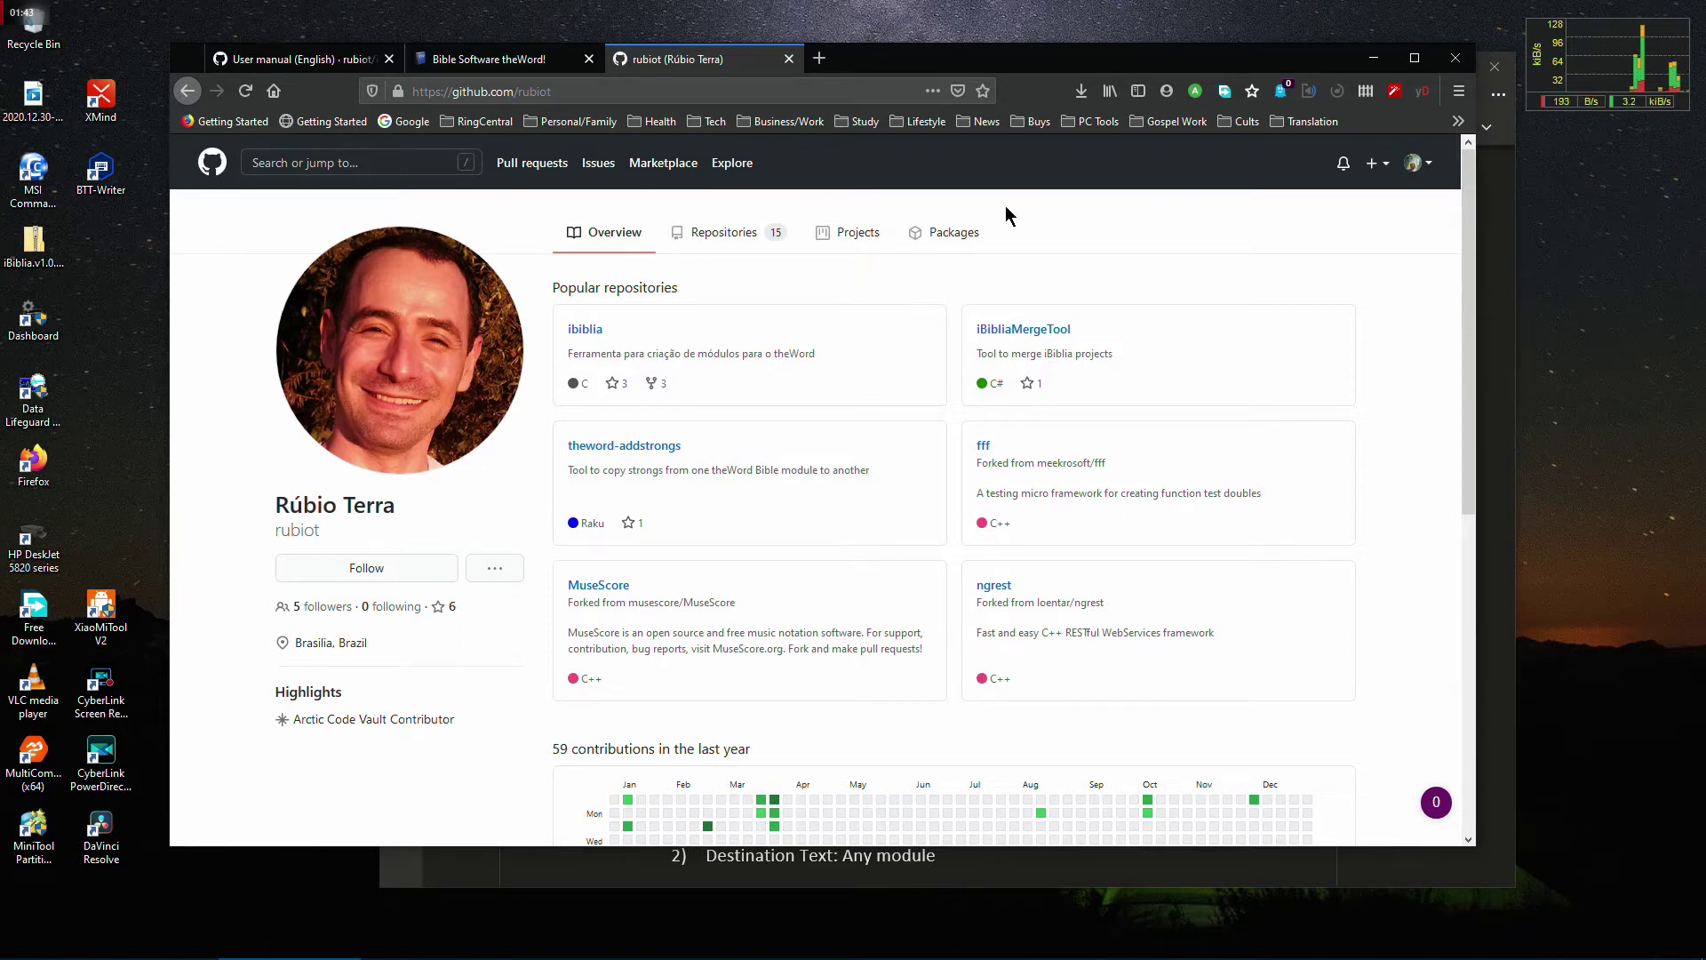
{"action": "left_click", "coordinate": [605, 333]}
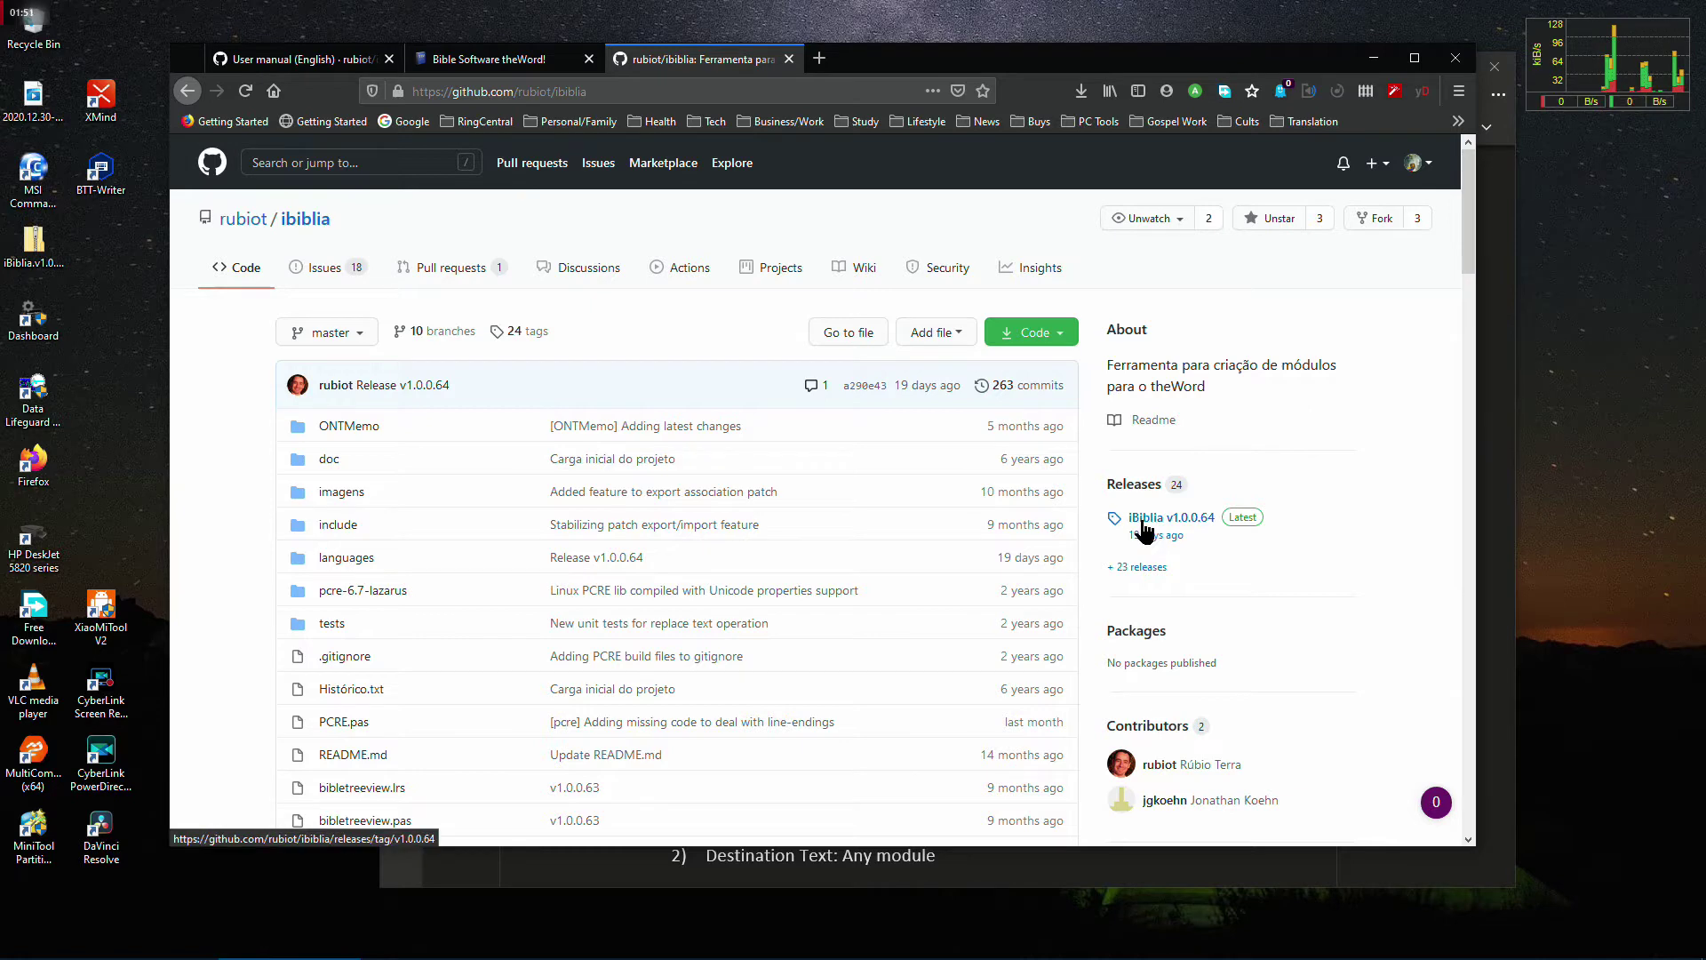
{"action": "left_click", "coordinate": [1186, 524]}
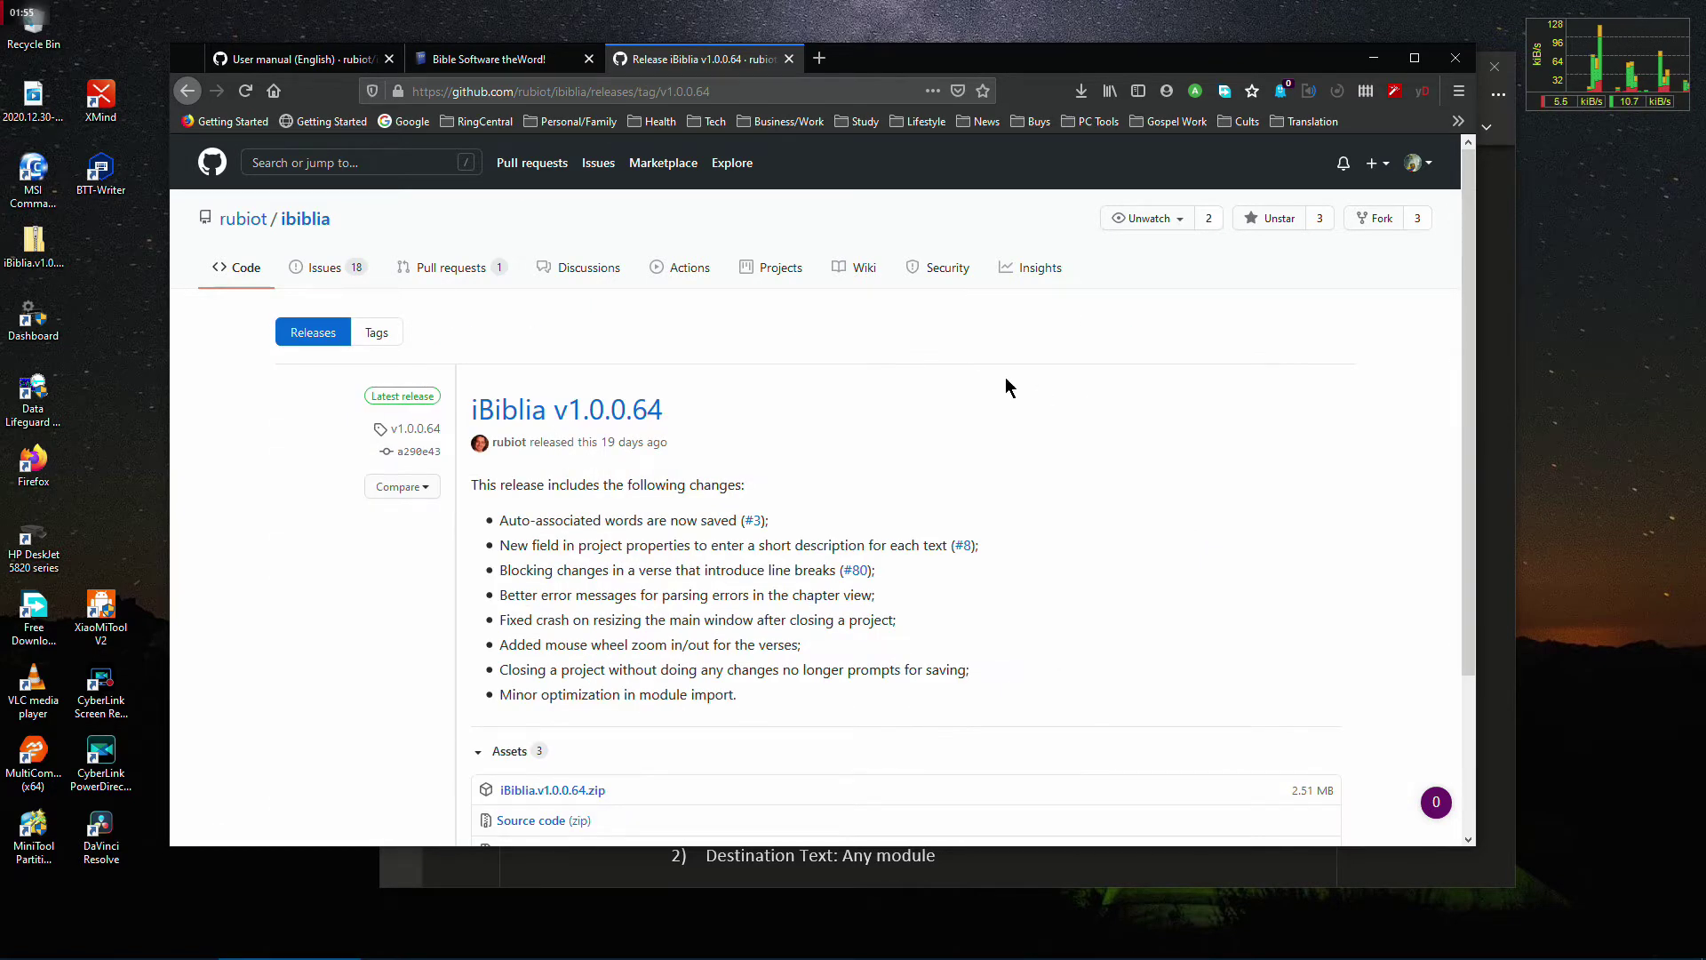
{"action": "scroll", "coordinate": [578, 564], "scroll_direction": "down", "scroll_amount": 3}
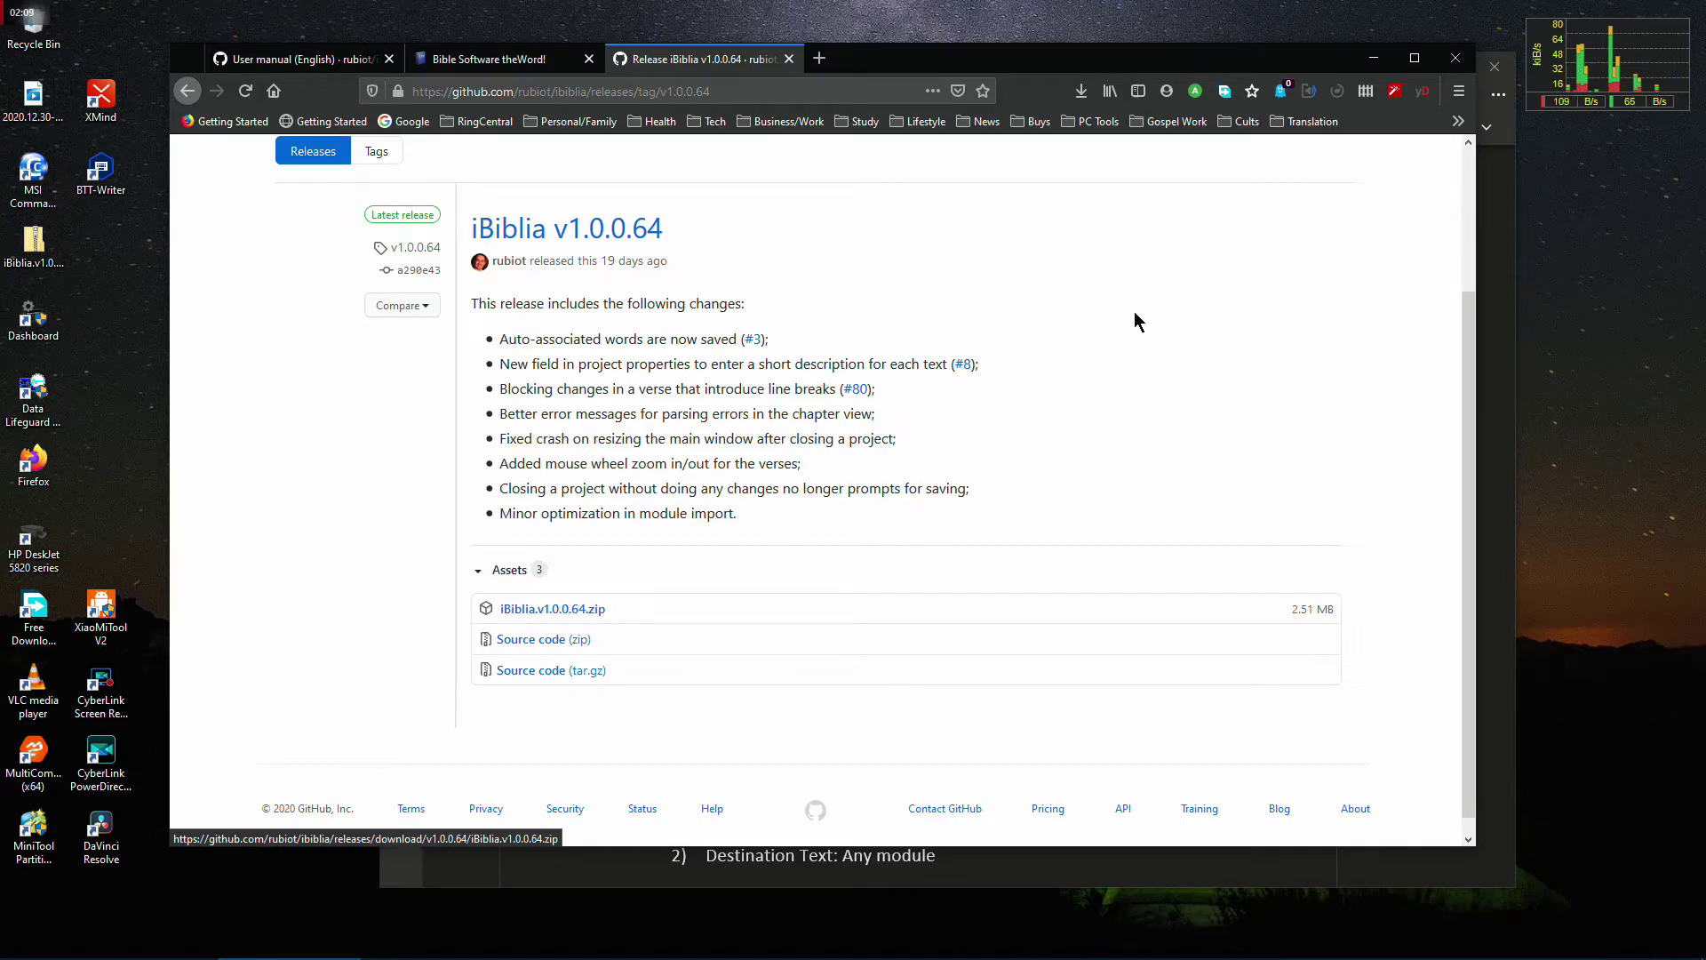
Minimize the browser and extract the iBiblia.v1.0.0.64 archive on the desktop, closing the archive window
{"action": "left_click", "coordinate": [1374, 58]}
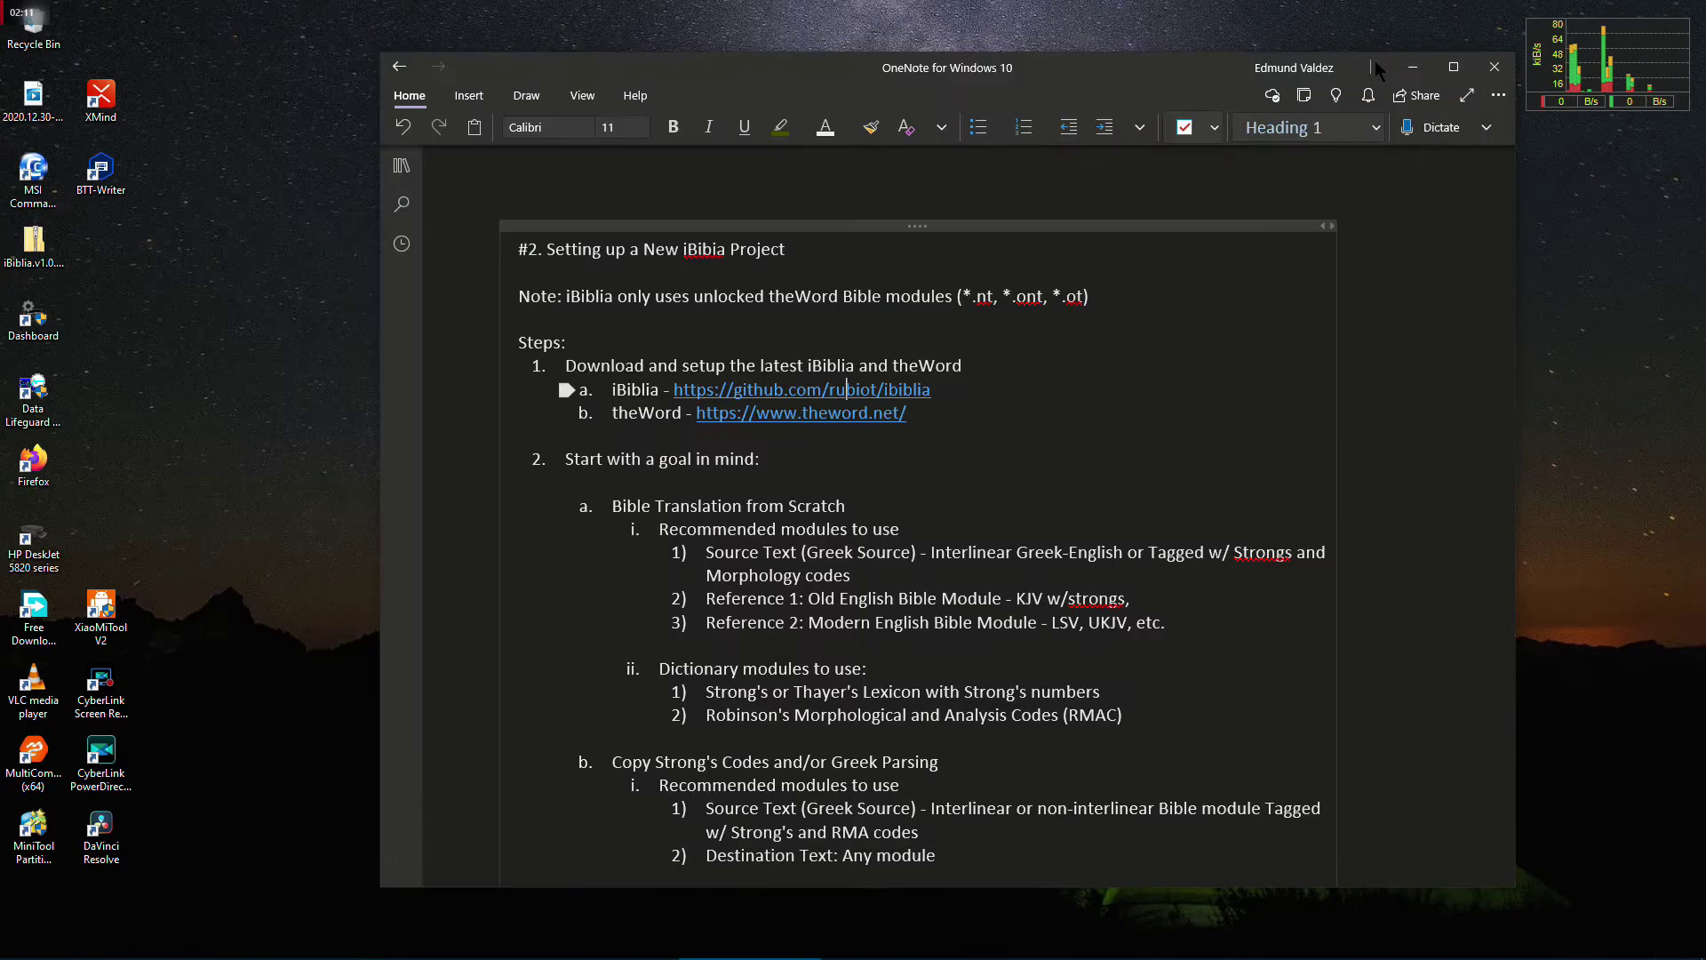
{"action": "left_click_drag", "start_coordinate": [1095, 66], "coordinate": [1048, 56]}
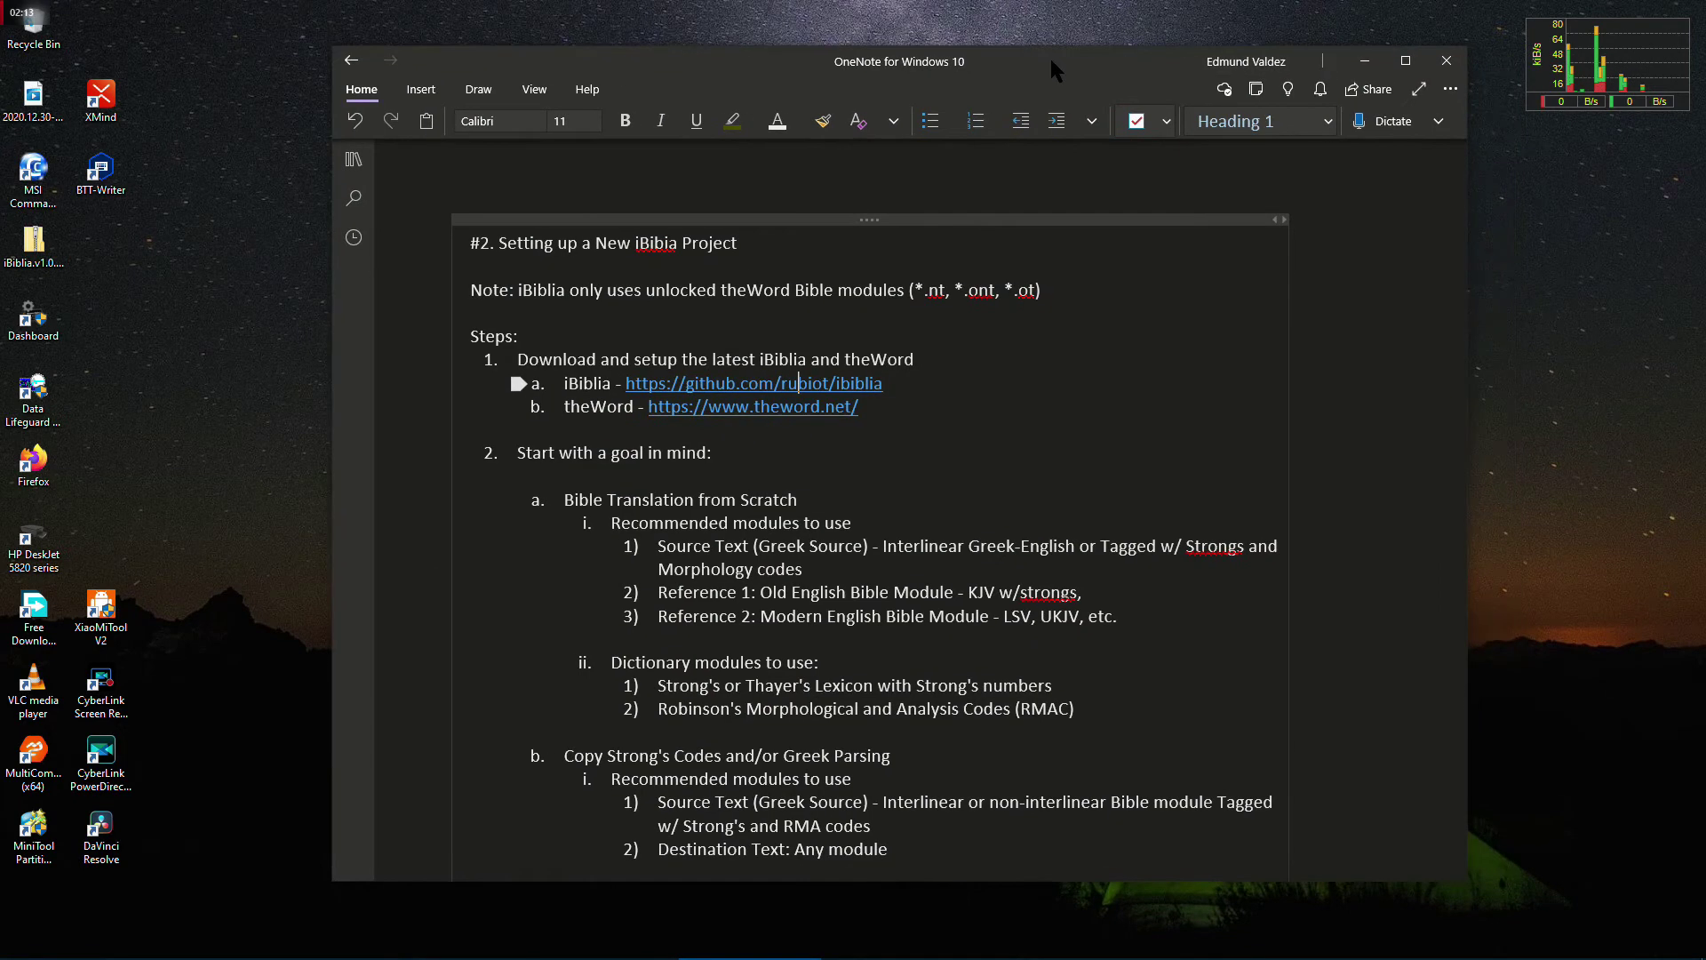
{"action": "left_click", "coordinate": [219, 384]}
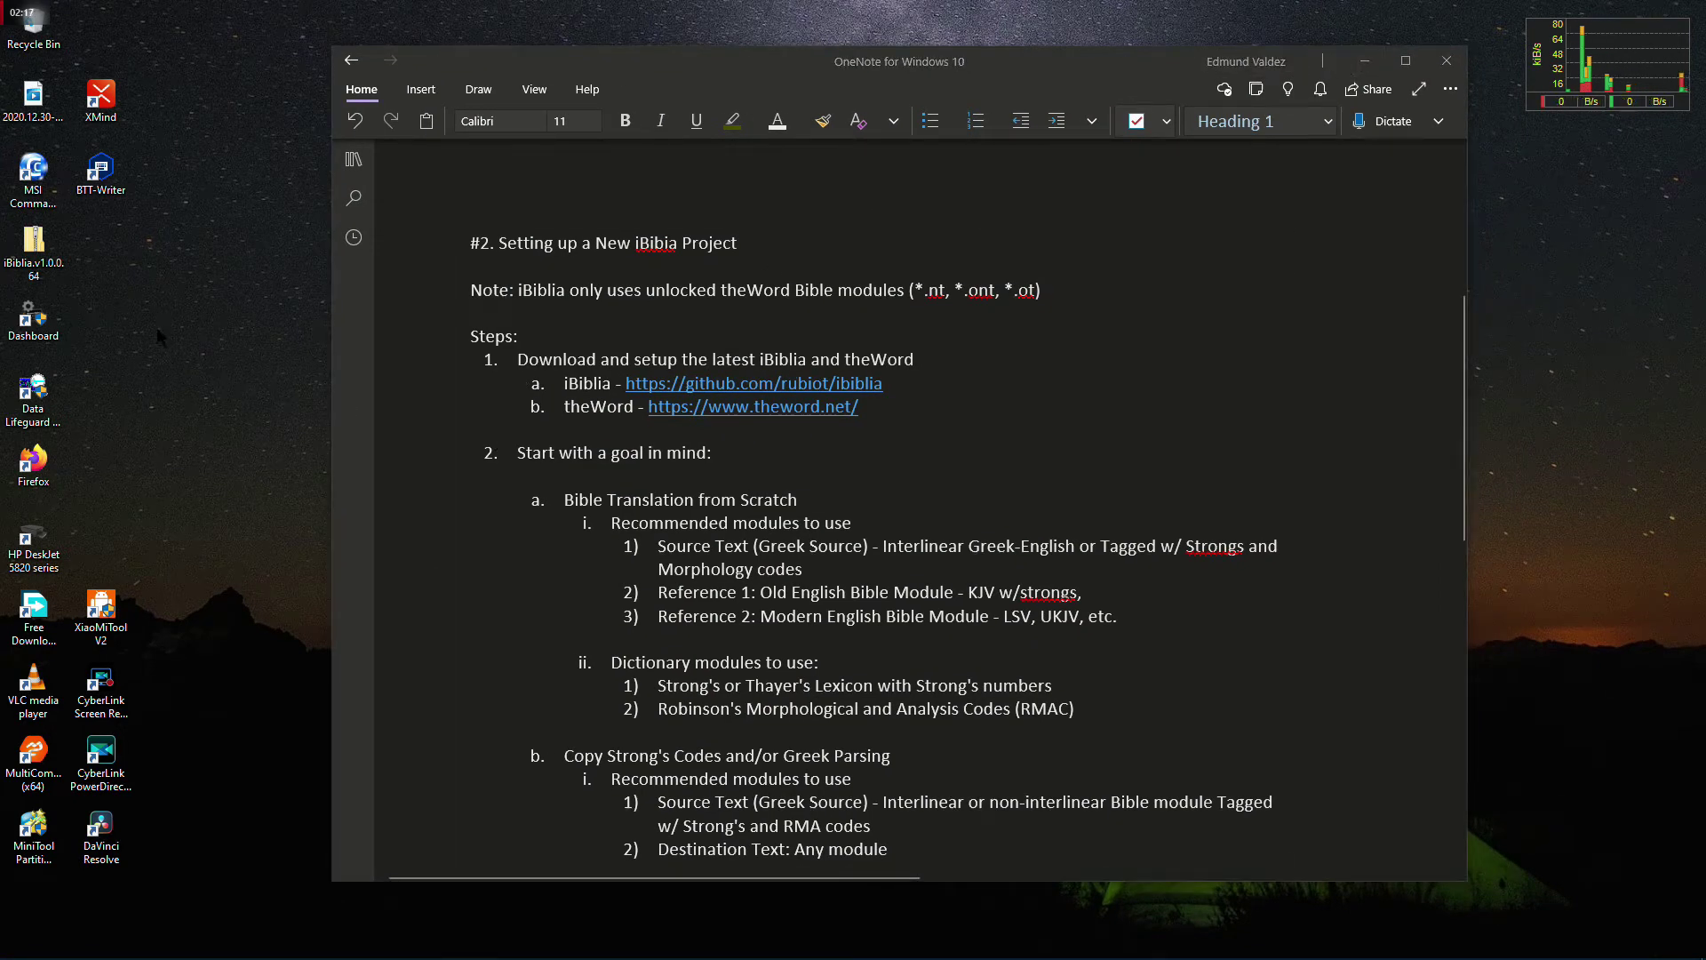
{"action": "double_click", "coordinate": [32, 247]}
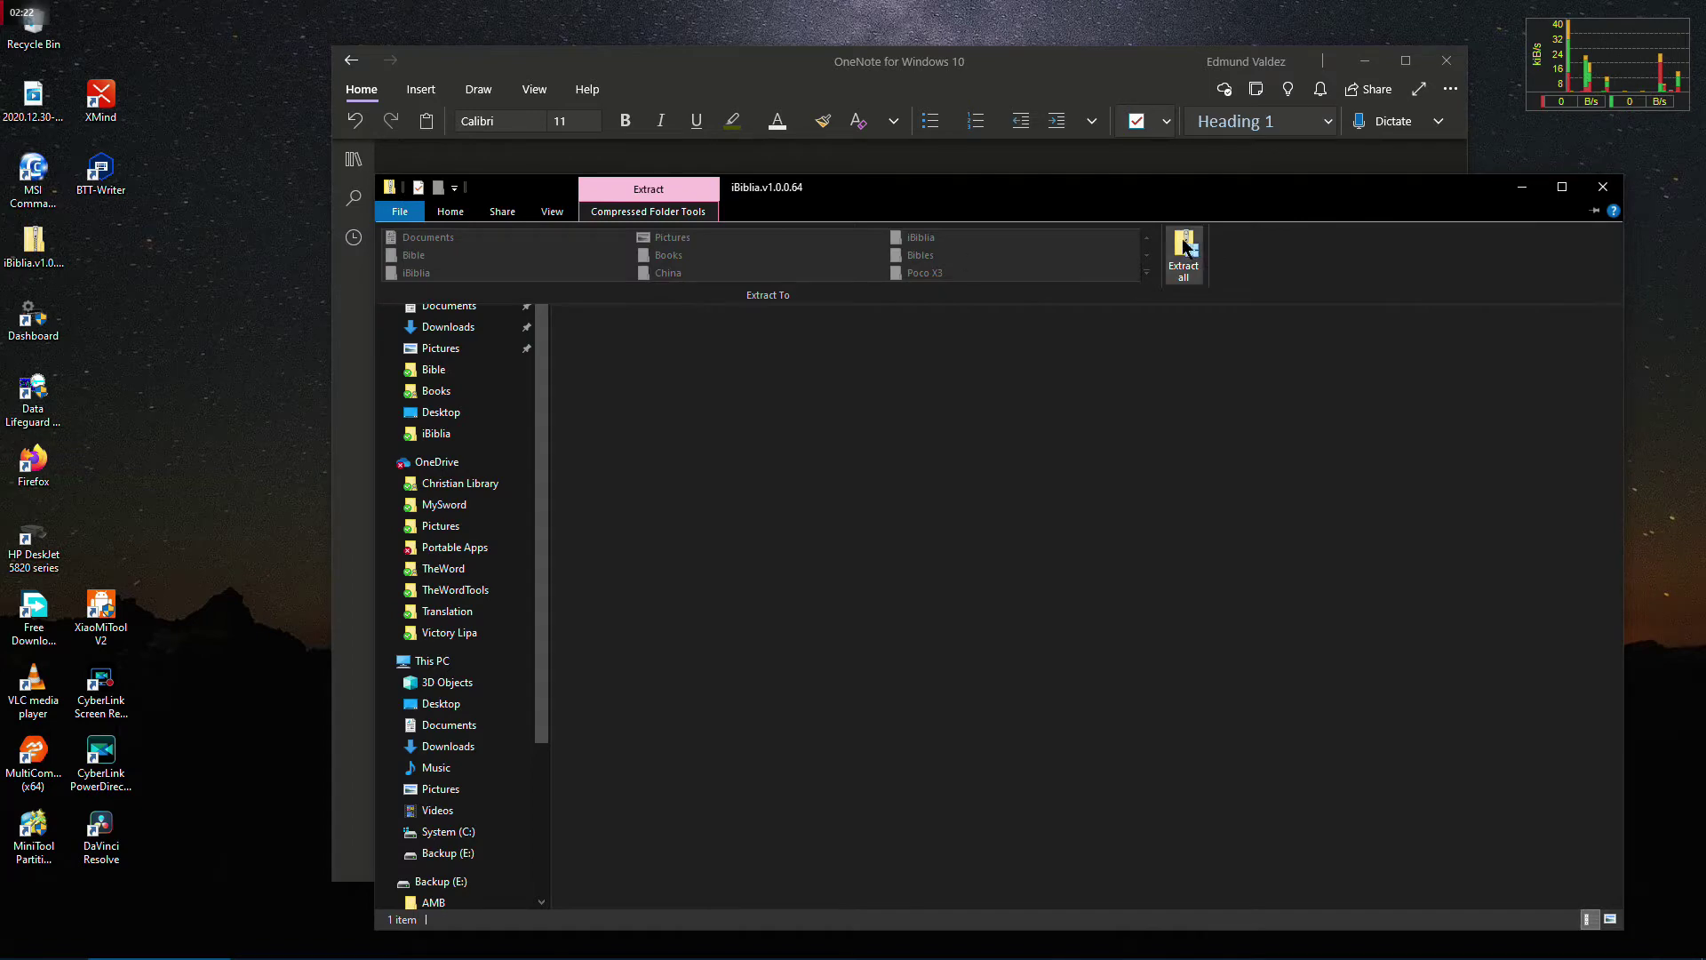
{"action": "left_click", "coordinate": [1184, 253]}
{"action": "left_click", "coordinate": [1011, 659]}
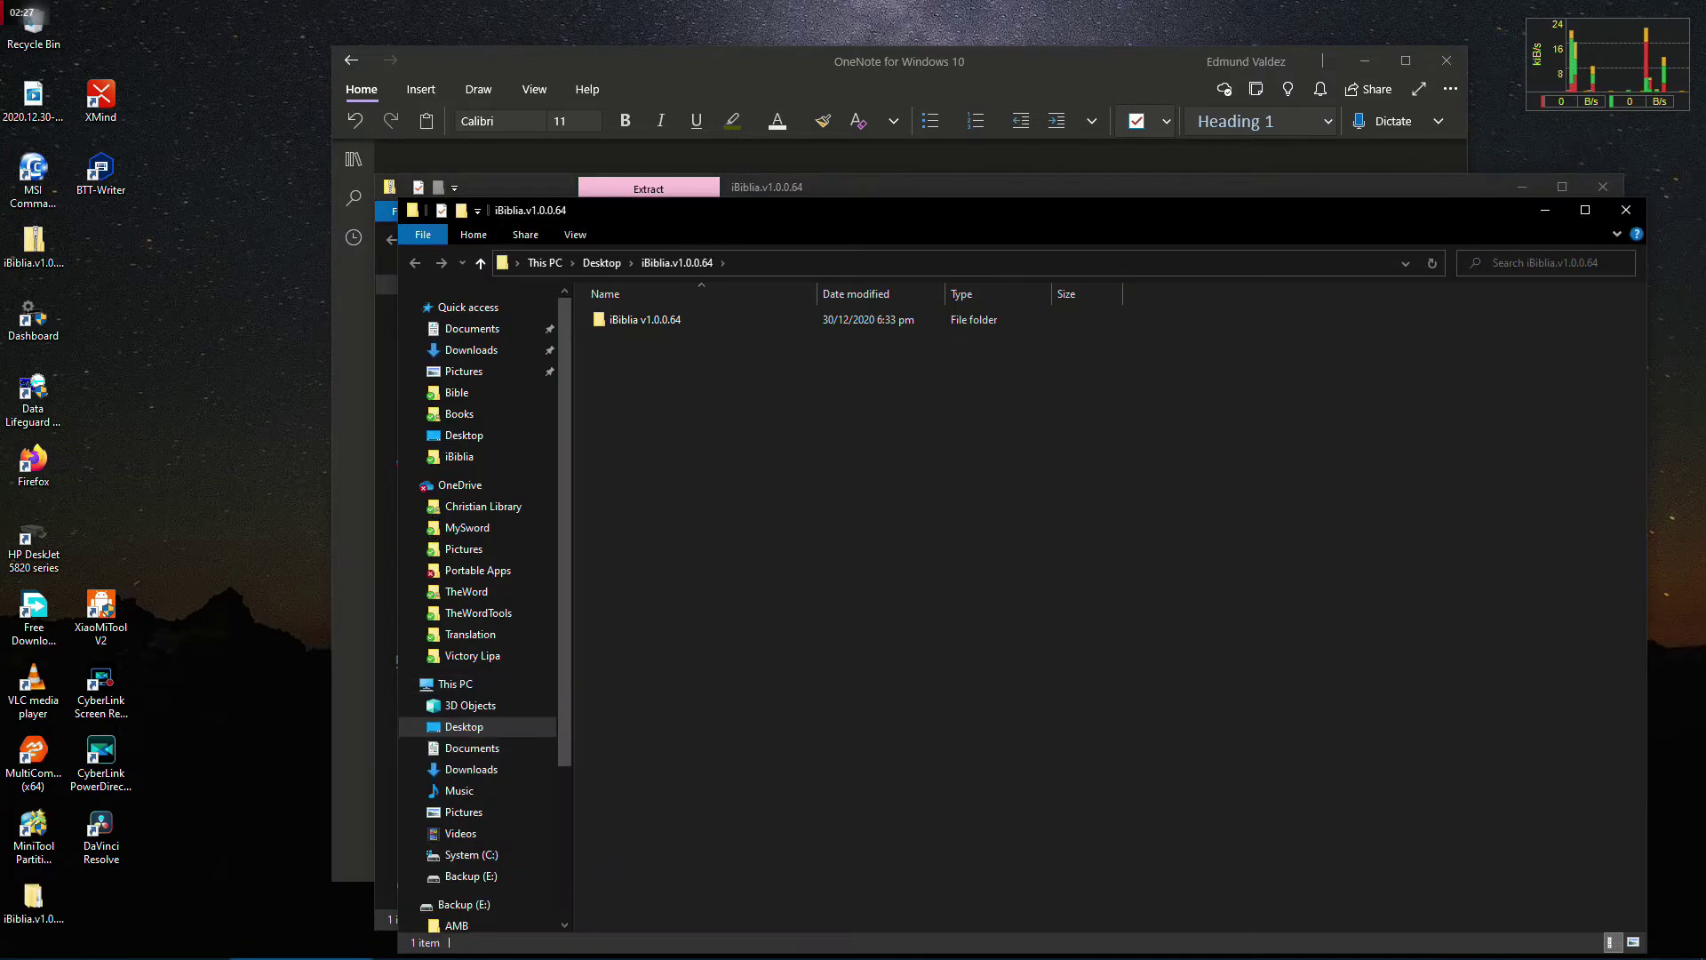
{"action": "left_click", "coordinate": [1603, 187]}
Launch the iBiblia application from the extracted iBiblia v1.0.0.64 folder and close the folder window
{"action": "double_click", "coordinate": [643, 327]}
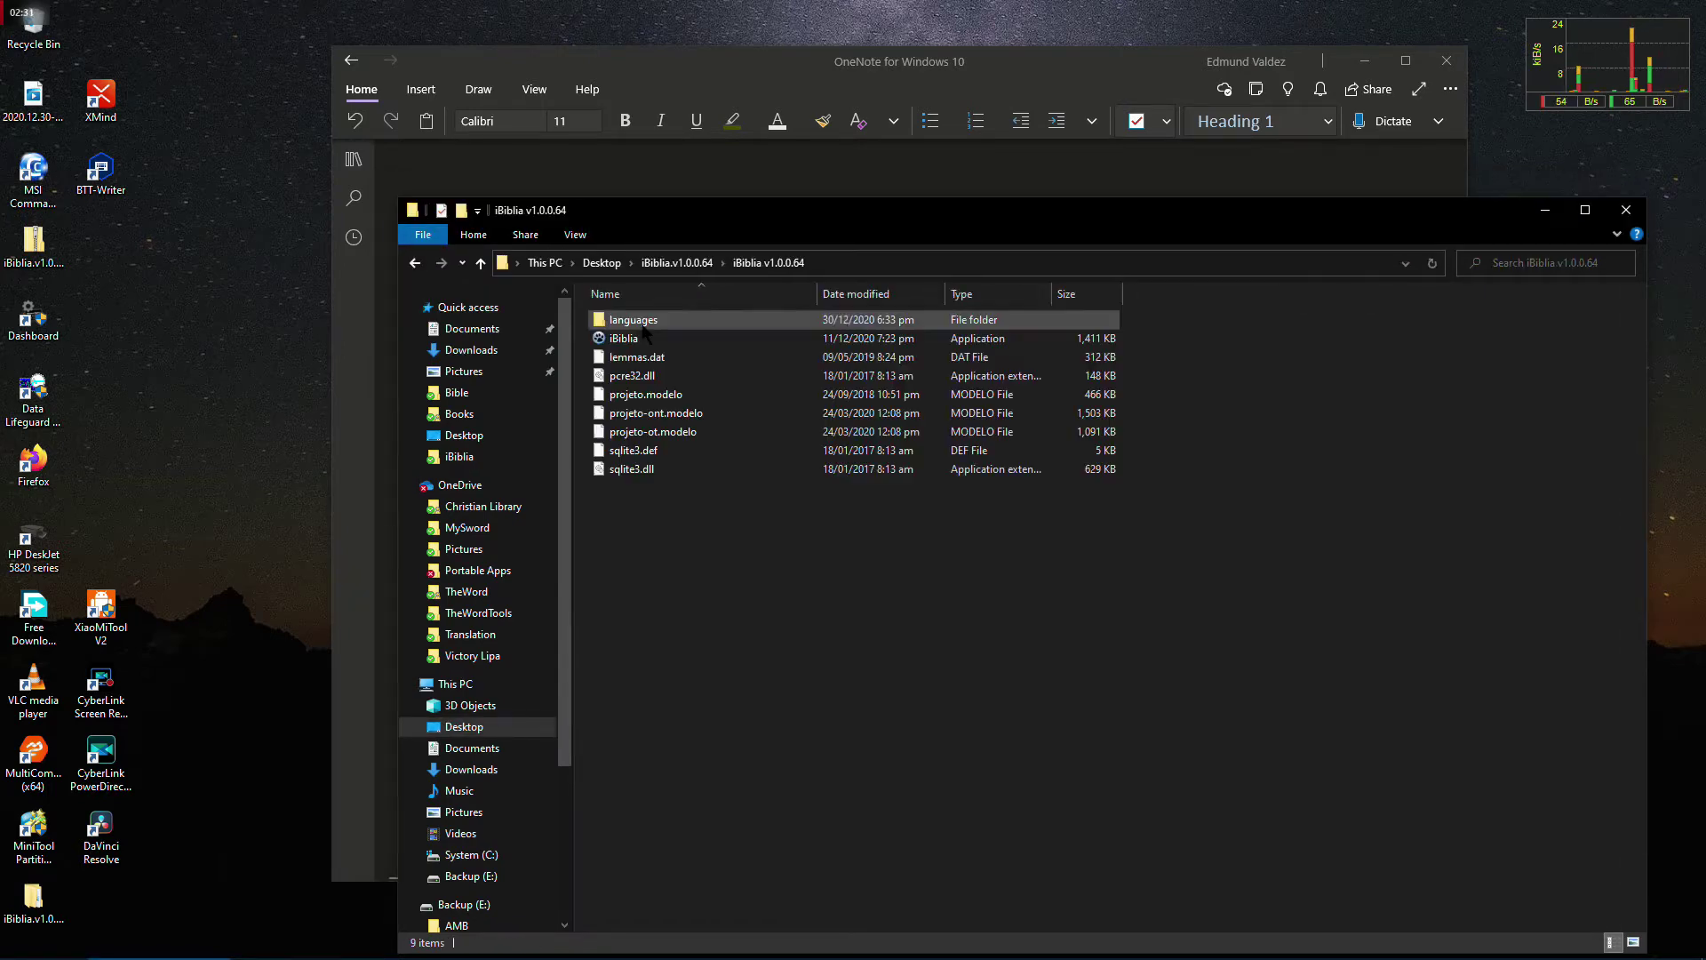
{"action": "left_click_drag", "start_coordinate": [970, 218], "coordinate": [826, 170]}
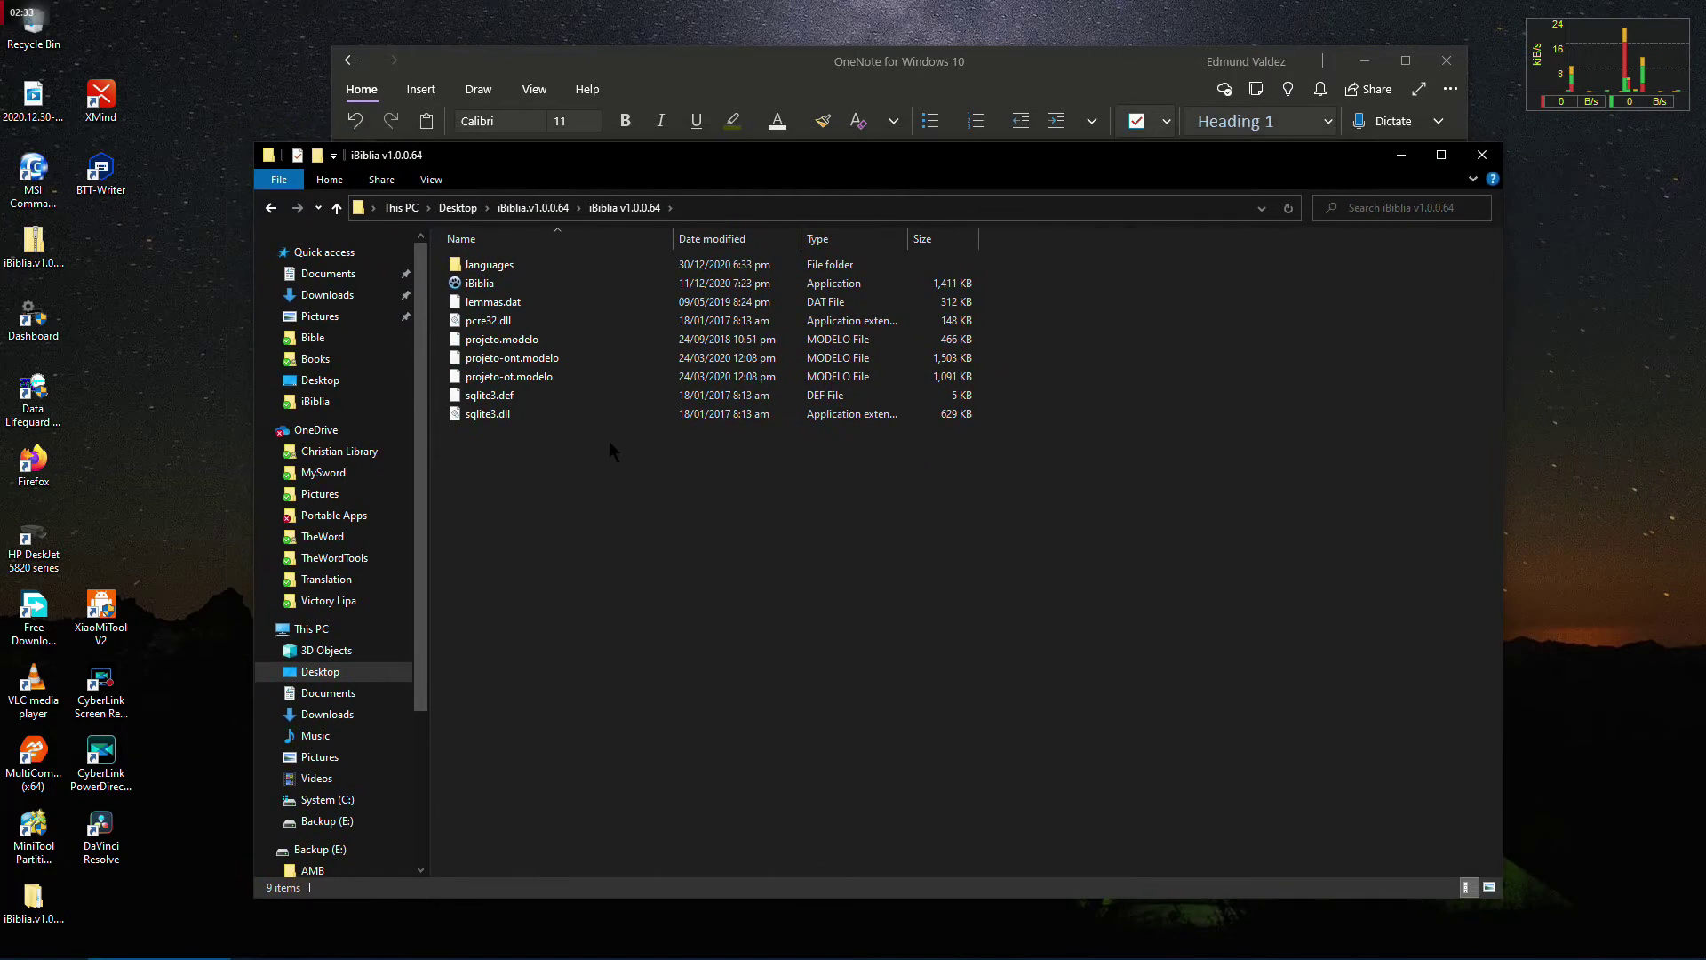
{"action": "left_click", "coordinate": [485, 284]}
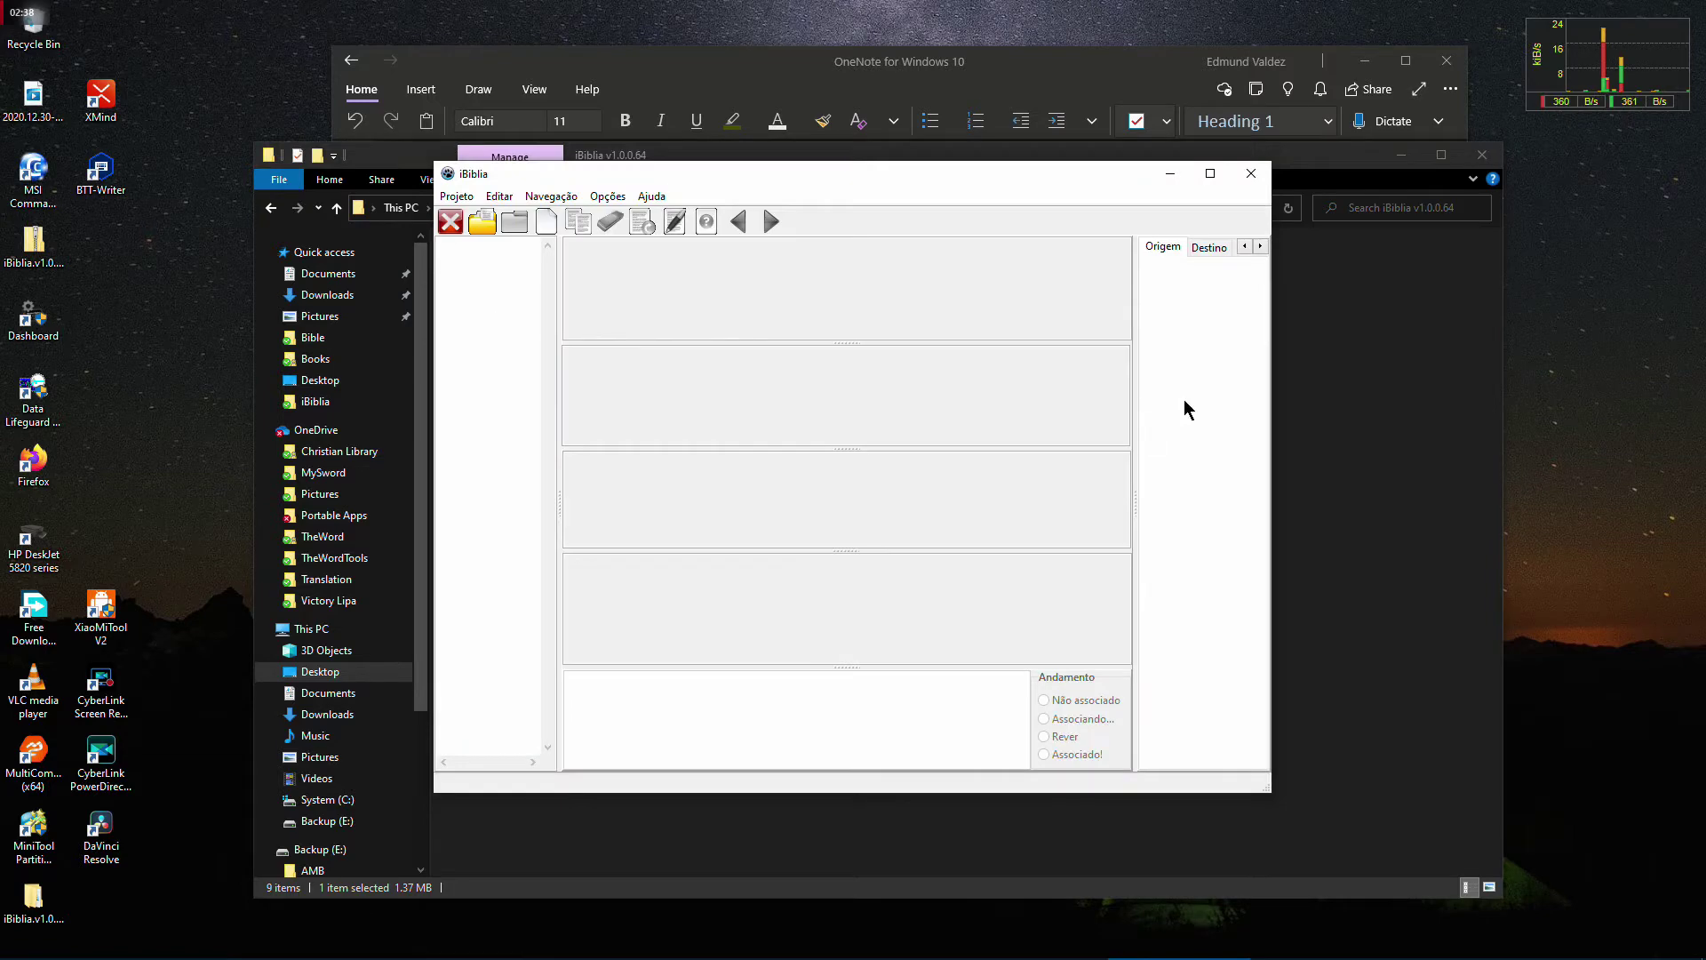
{"action": "left_click", "coordinate": [1482, 155]}
Enlarge and reposition the iBiblia window, widening the Origem/Destino pane to fit the Referência1 and Referência2 tabs
{"action": "left_click_drag", "start_coordinate": [1142, 232], "coordinate": [979, 227]}
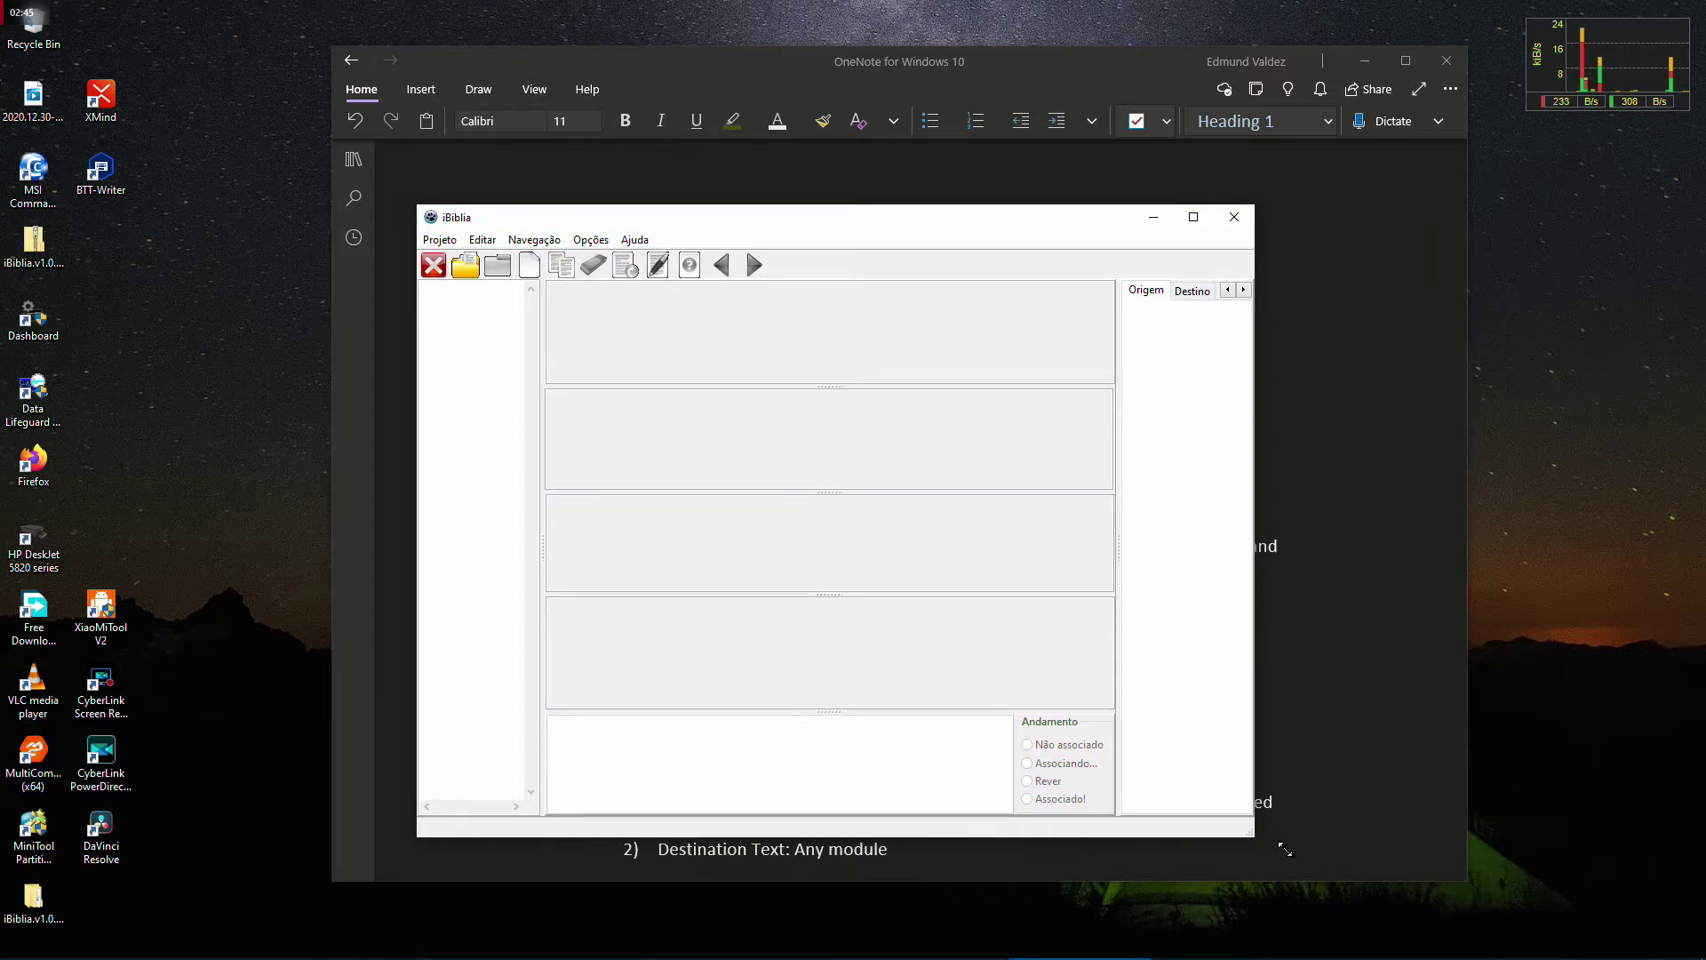
{"action": "left_click_drag", "start_coordinate": [1250, 822], "coordinate": [1293, 850]}
{"action": "left_click_drag", "start_coordinate": [1160, 527], "coordinate": [1048, 527]}
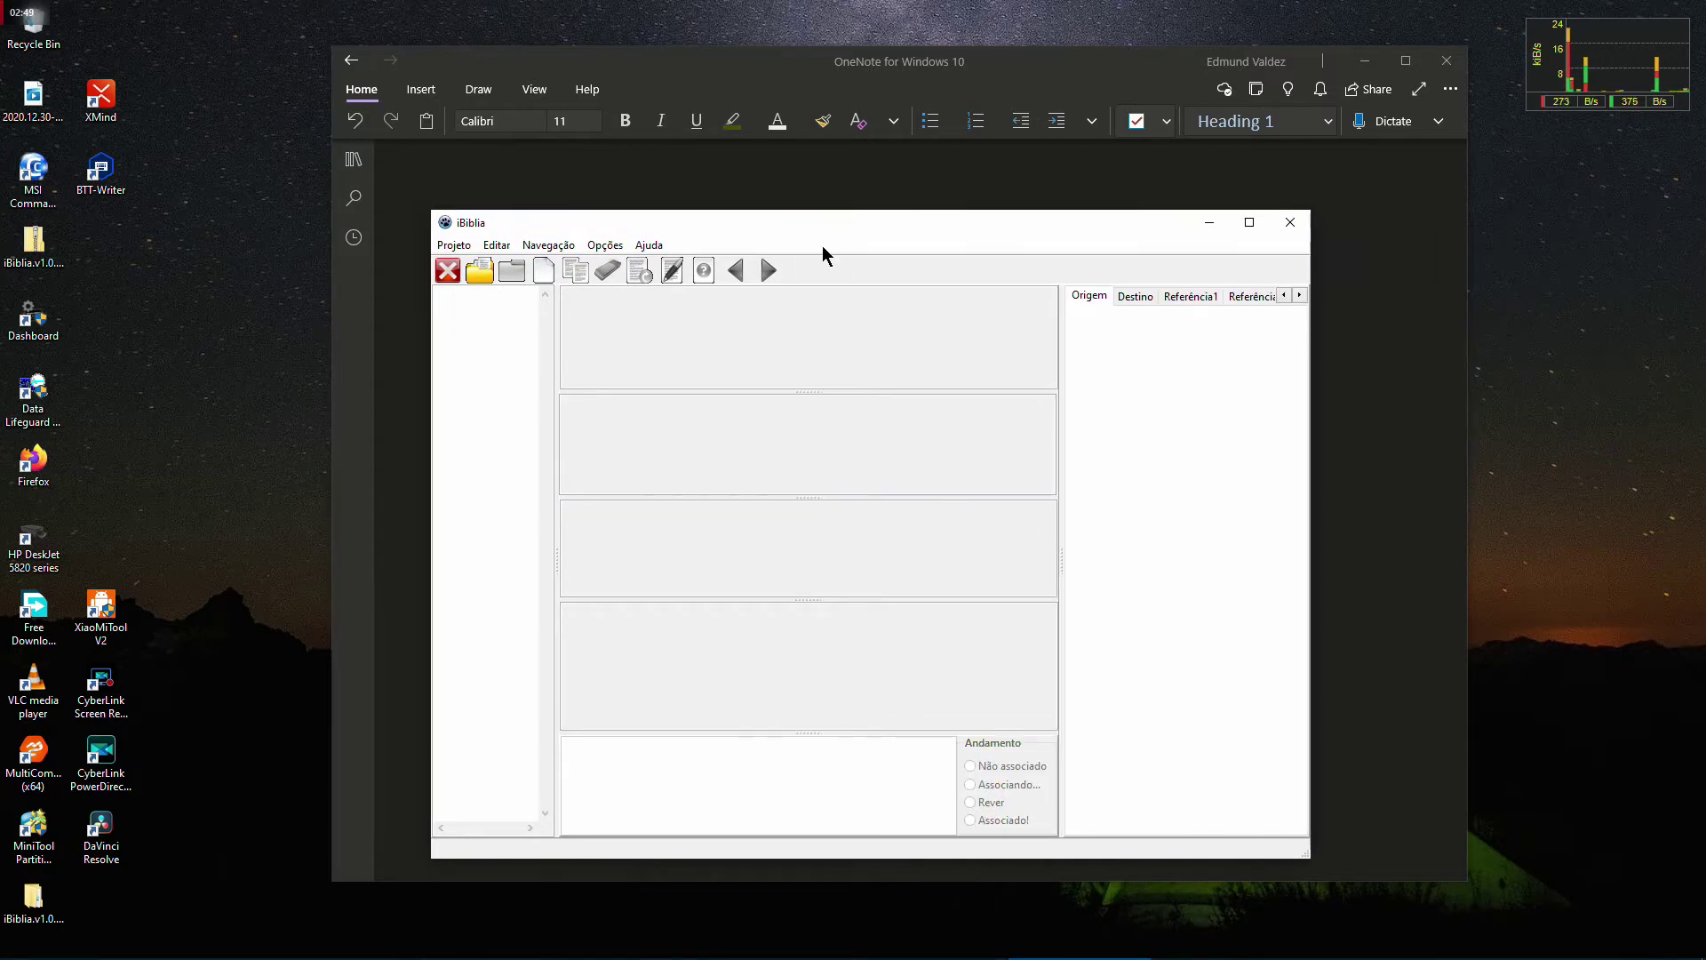
{"action": "left_click_drag", "start_coordinate": [825, 222], "coordinate": [826, 220]}
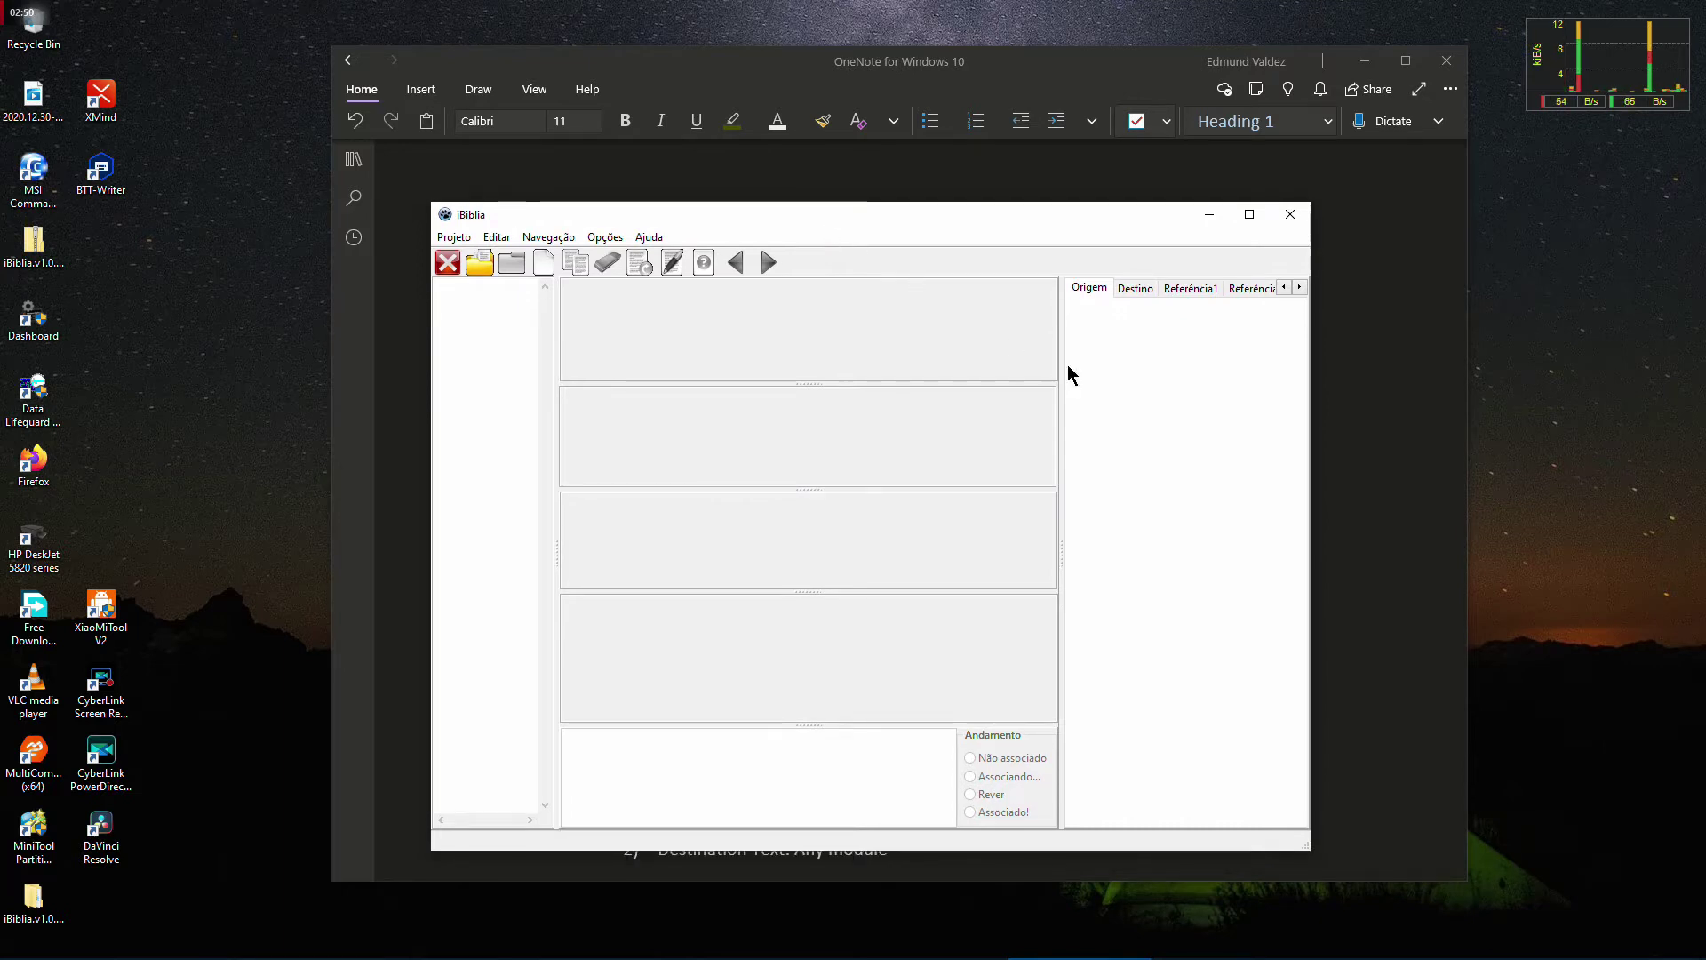
{"action": "left_click_drag", "start_coordinate": [1062, 369], "coordinate": [1043, 369]}
{"action": "left_click_drag", "start_coordinate": [665, 217], "coordinate": [663, 210]}
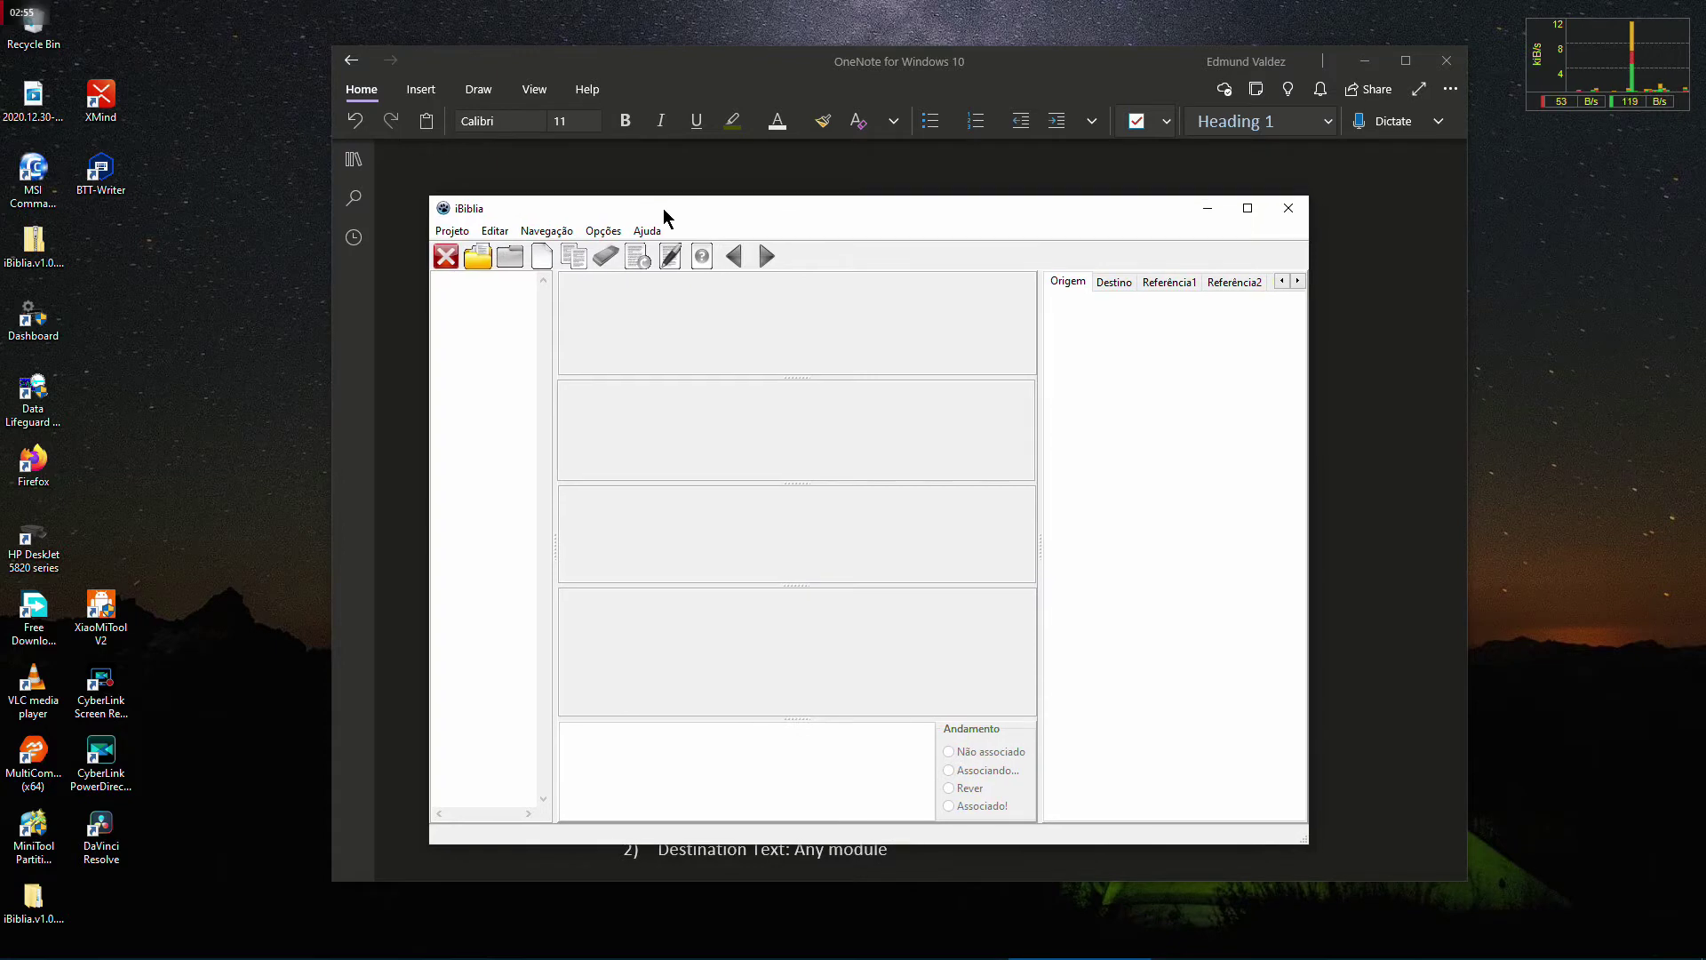
Switch the iBiblia interface language to English
{"action": "left_click", "coordinate": [599, 232]}
{"action": "mouse_move", "coordinate": [596, 251]}
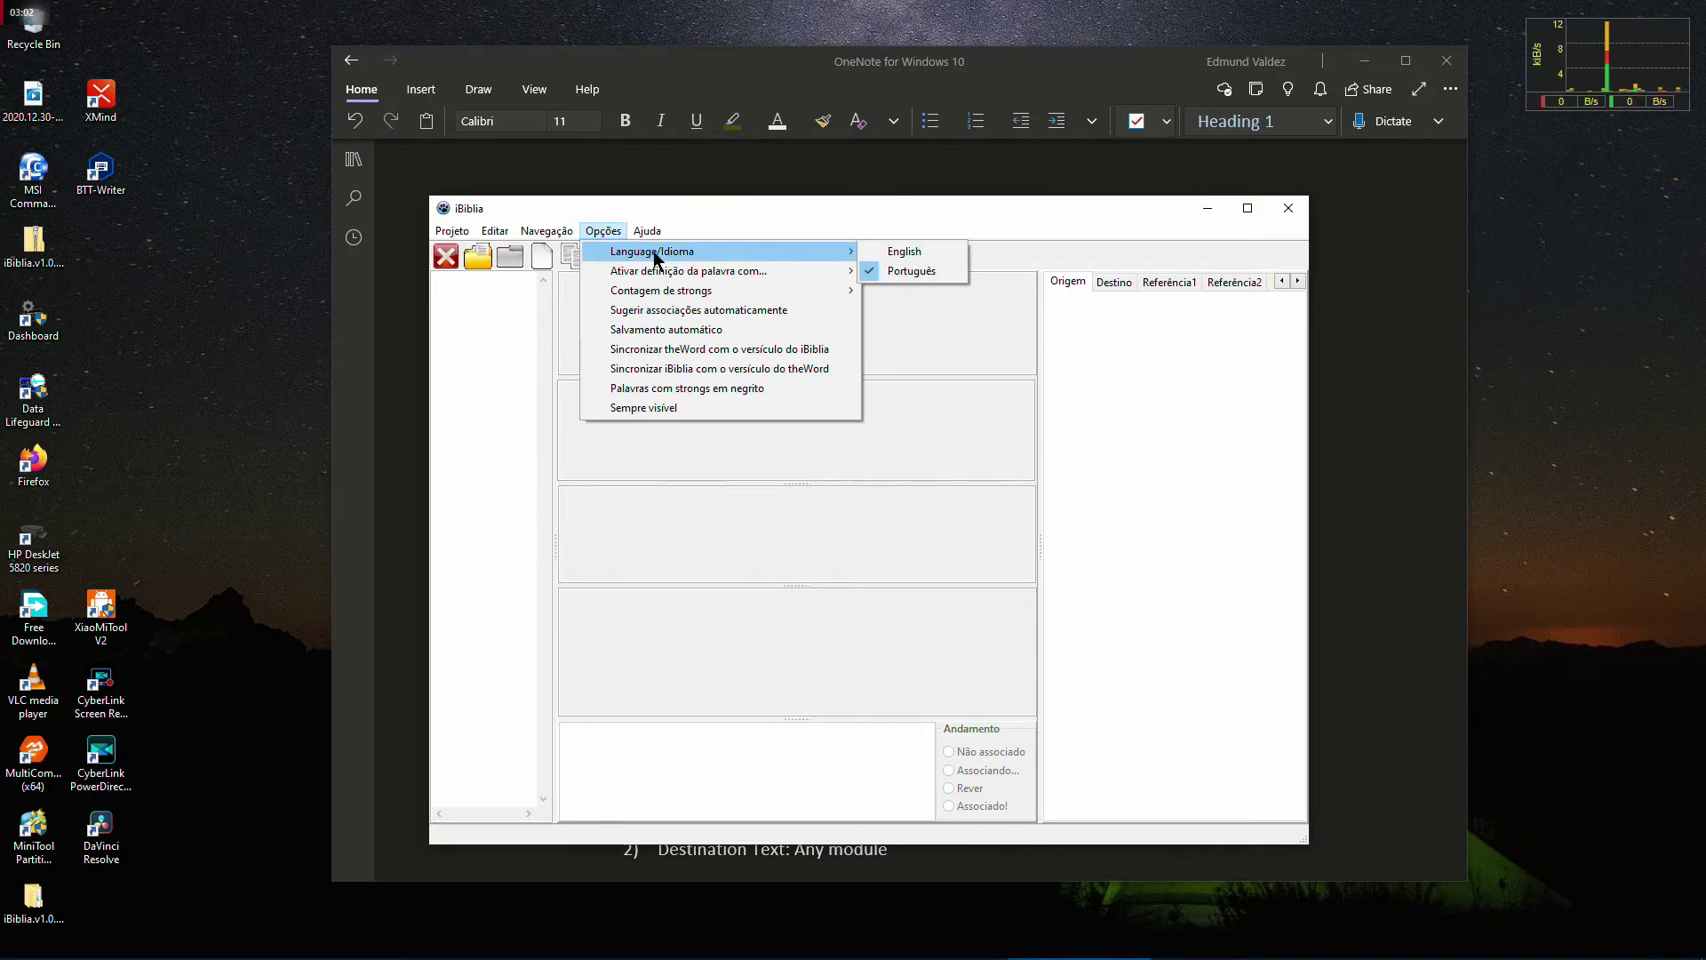
{"action": "left_click", "coordinate": [920, 254]}
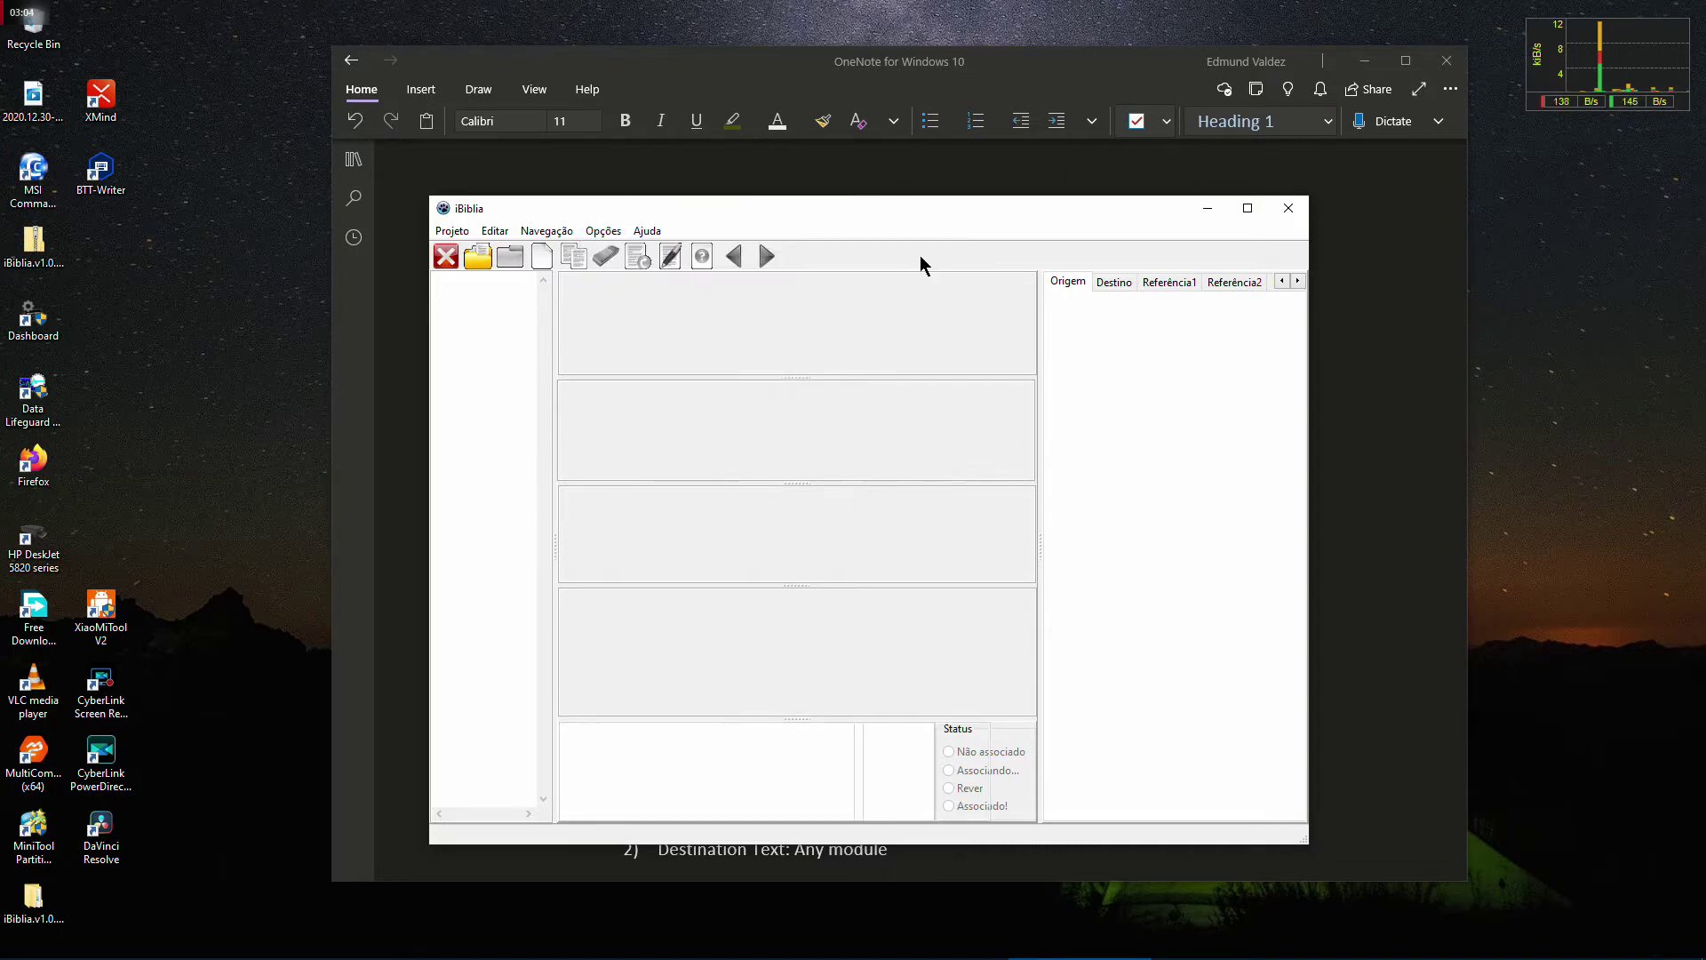
{"action": "left_click_drag", "start_coordinate": [925, 210], "coordinate": [930, 189]}
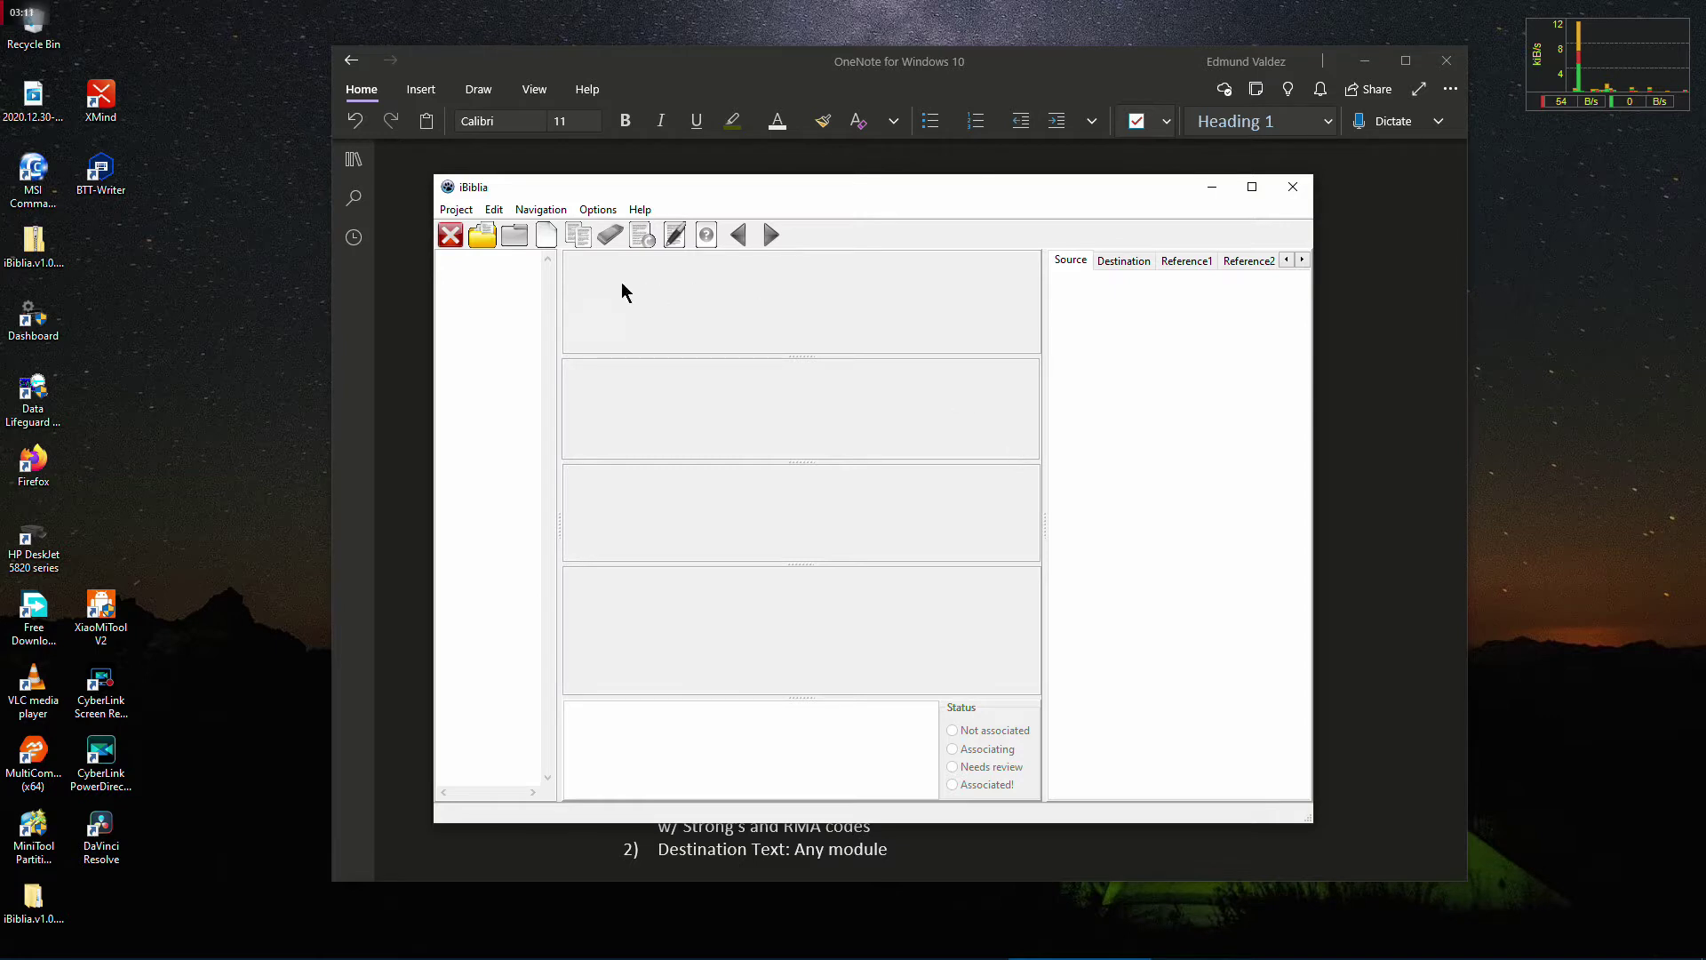
Start a new iBiblia project and select the default project name for replacement
{"action": "left_click", "coordinate": [457, 210]}
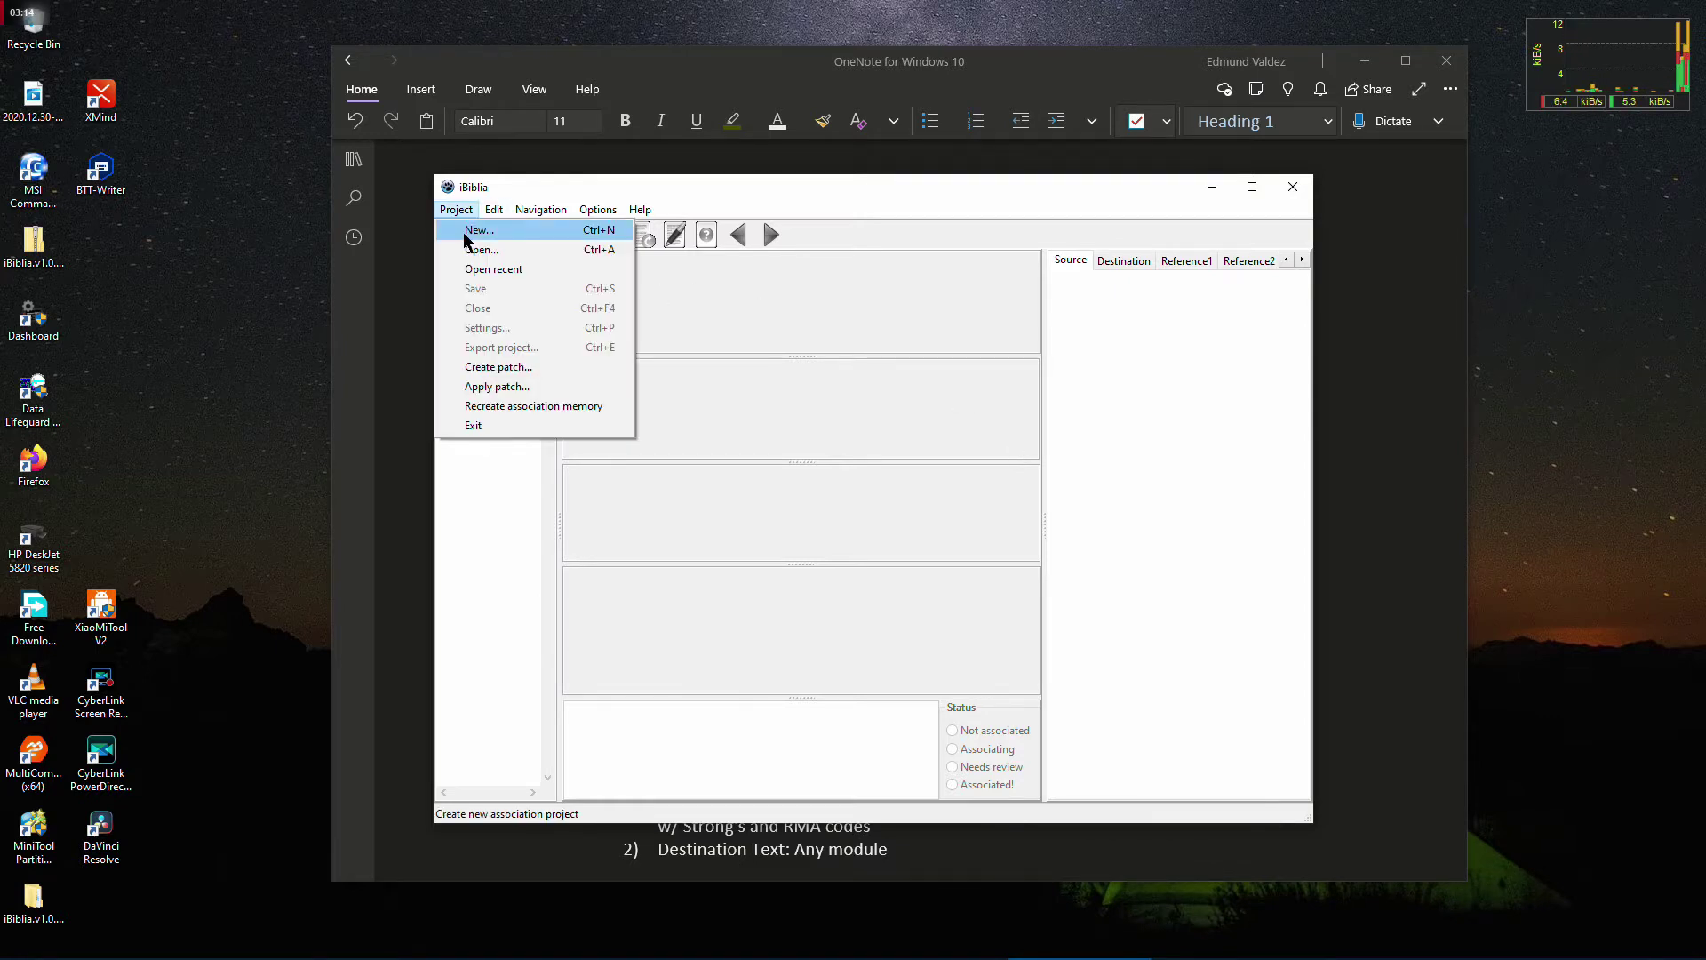
{"action": "left_click", "coordinate": [465, 232]}
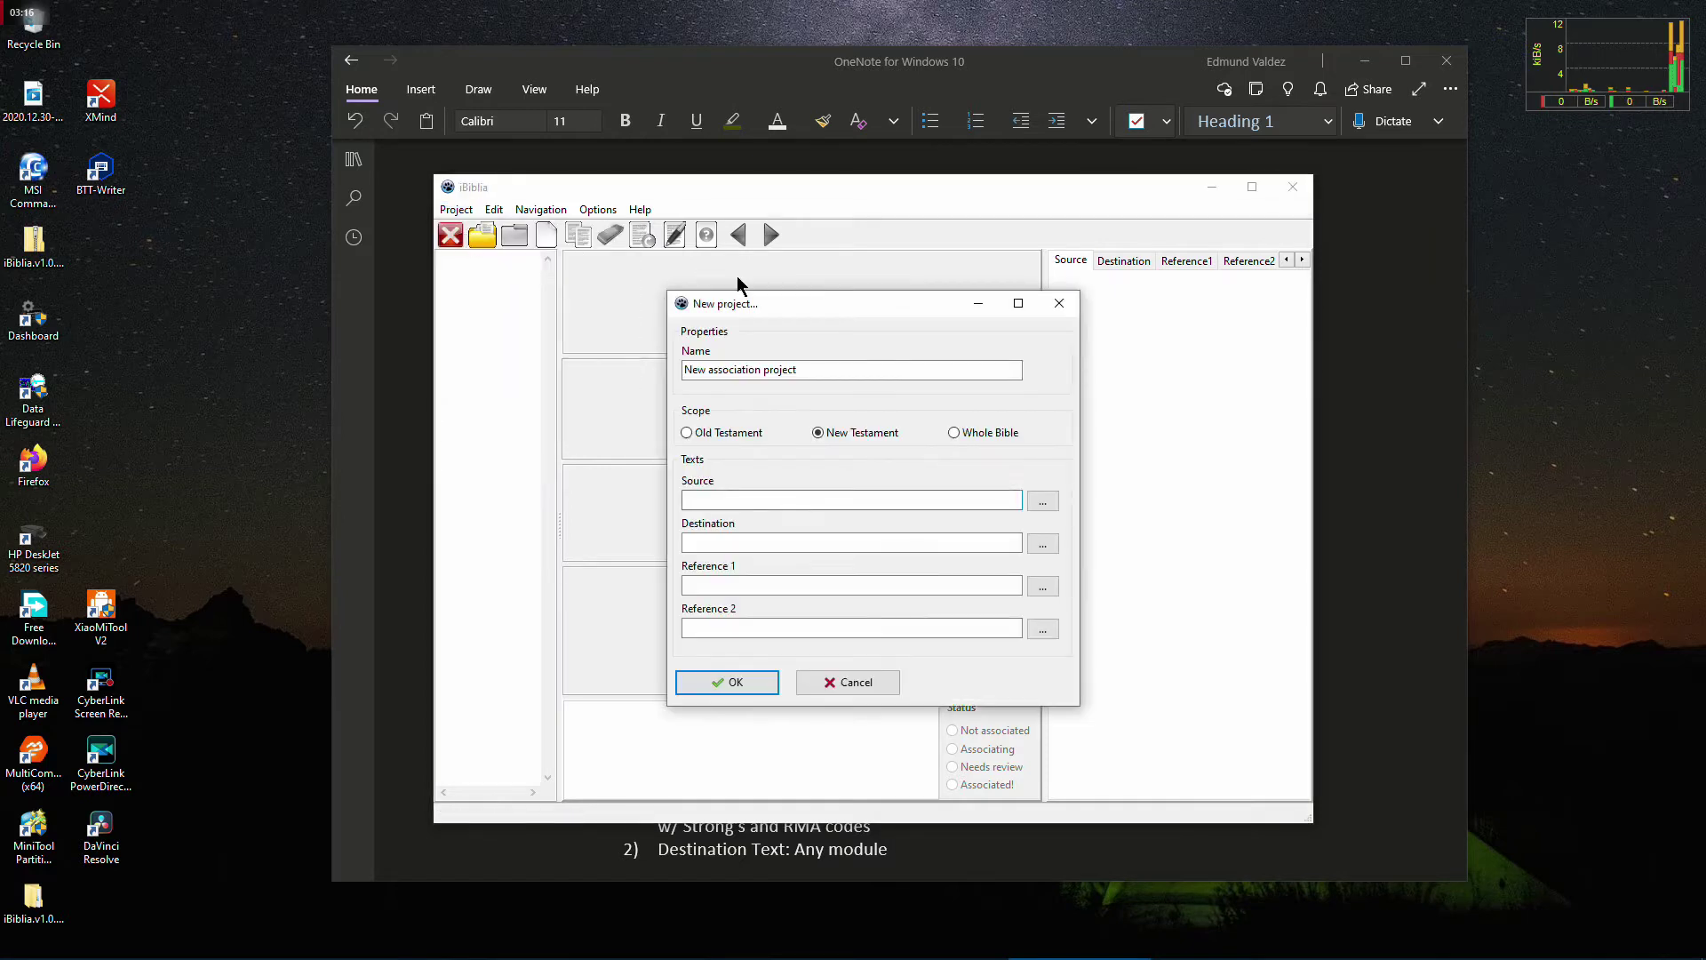
{"action": "left_click_drag", "start_coordinate": [804, 370], "coordinate": [660, 370]}
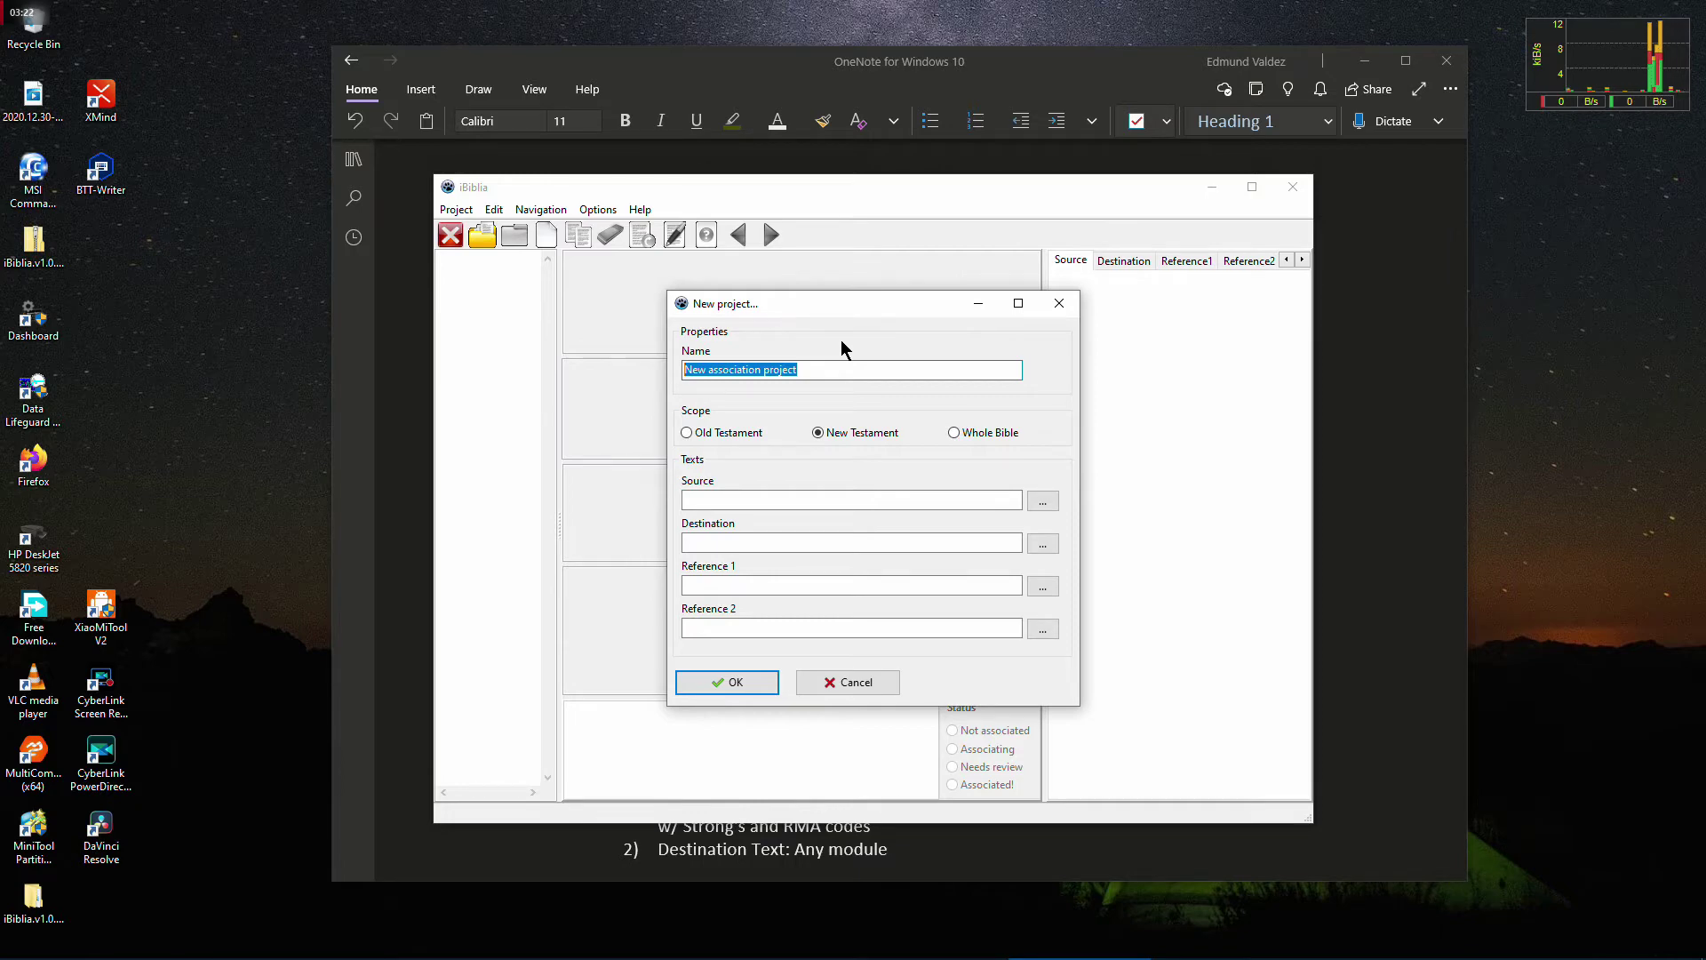
Switch to the OneNote notes and review the project goals and their recommended source, reference and dictionary modules
{"action": "left_click", "coordinate": [1338, 624]}
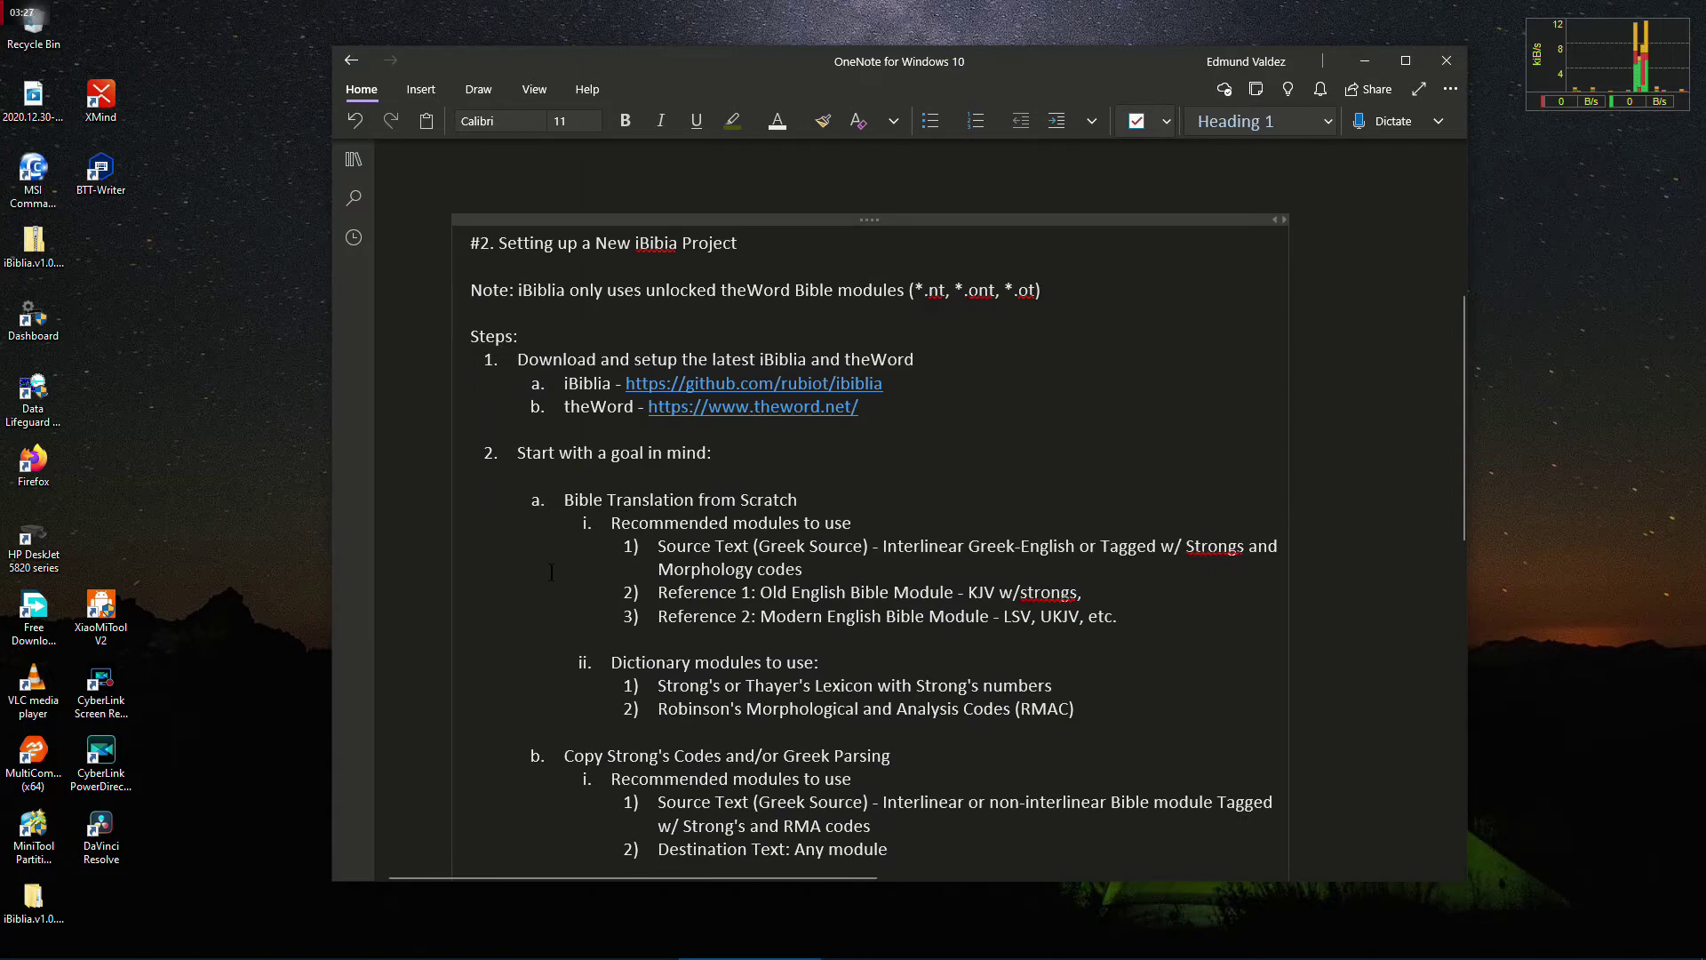
{"action": "scroll", "coordinate": [563, 589], "scroll_direction": "down", "scroll_amount": 2}
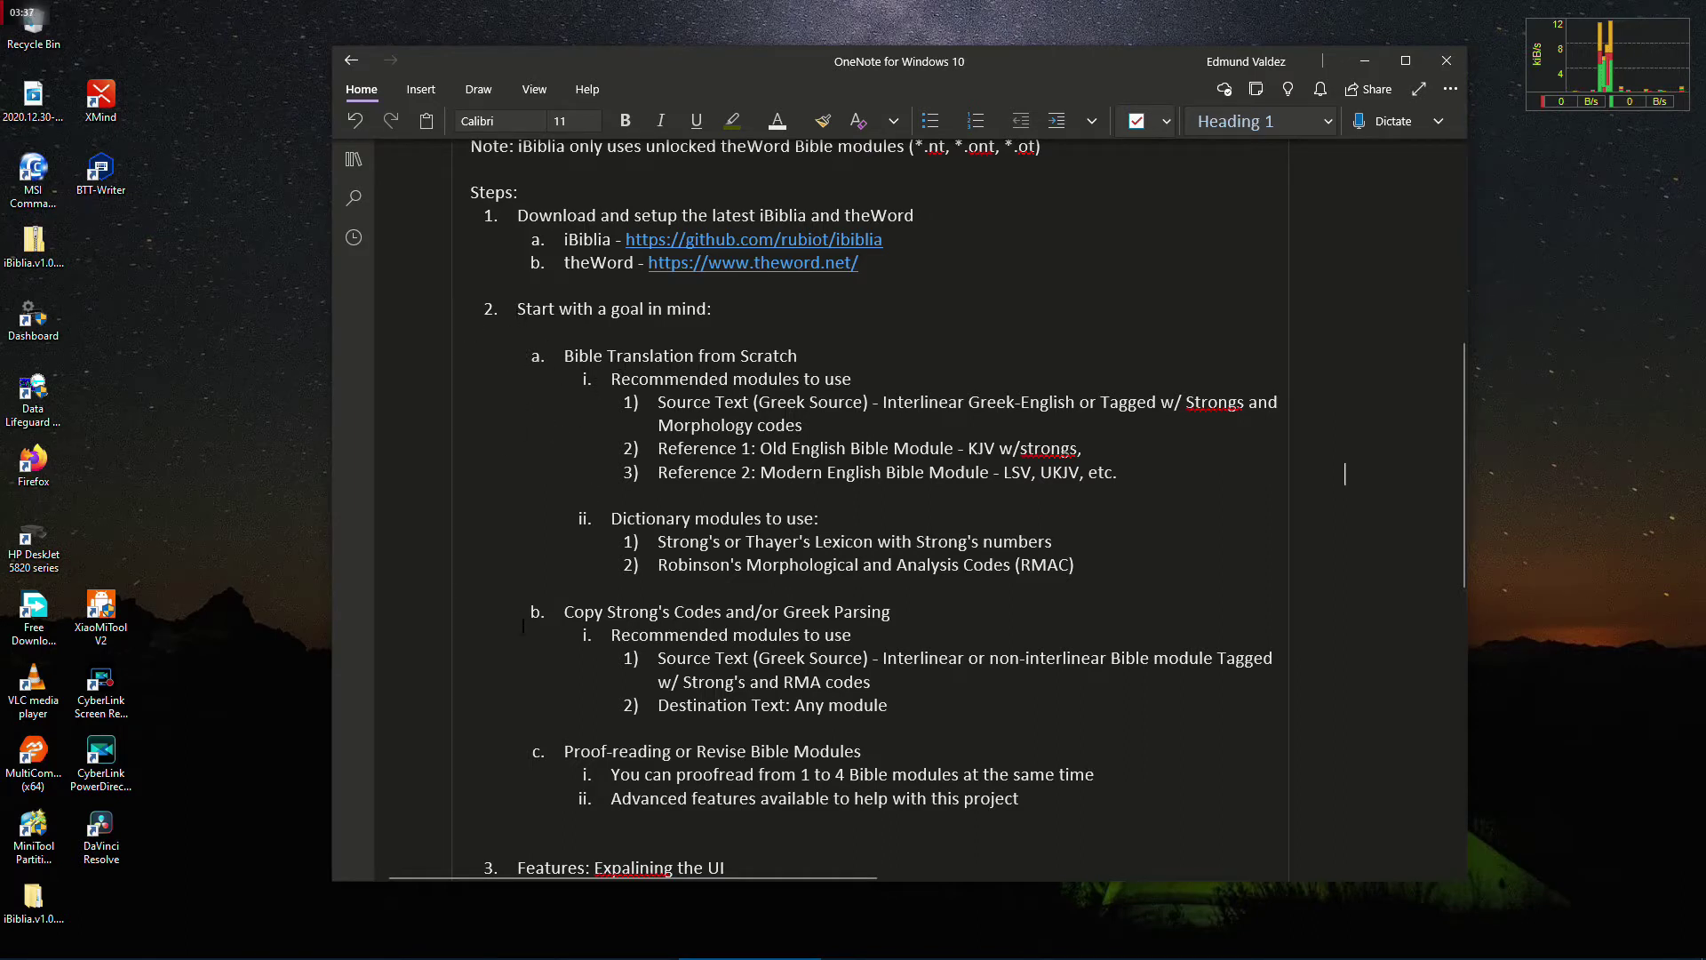
{"action": "left_click", "coordinate": [518, 355]}
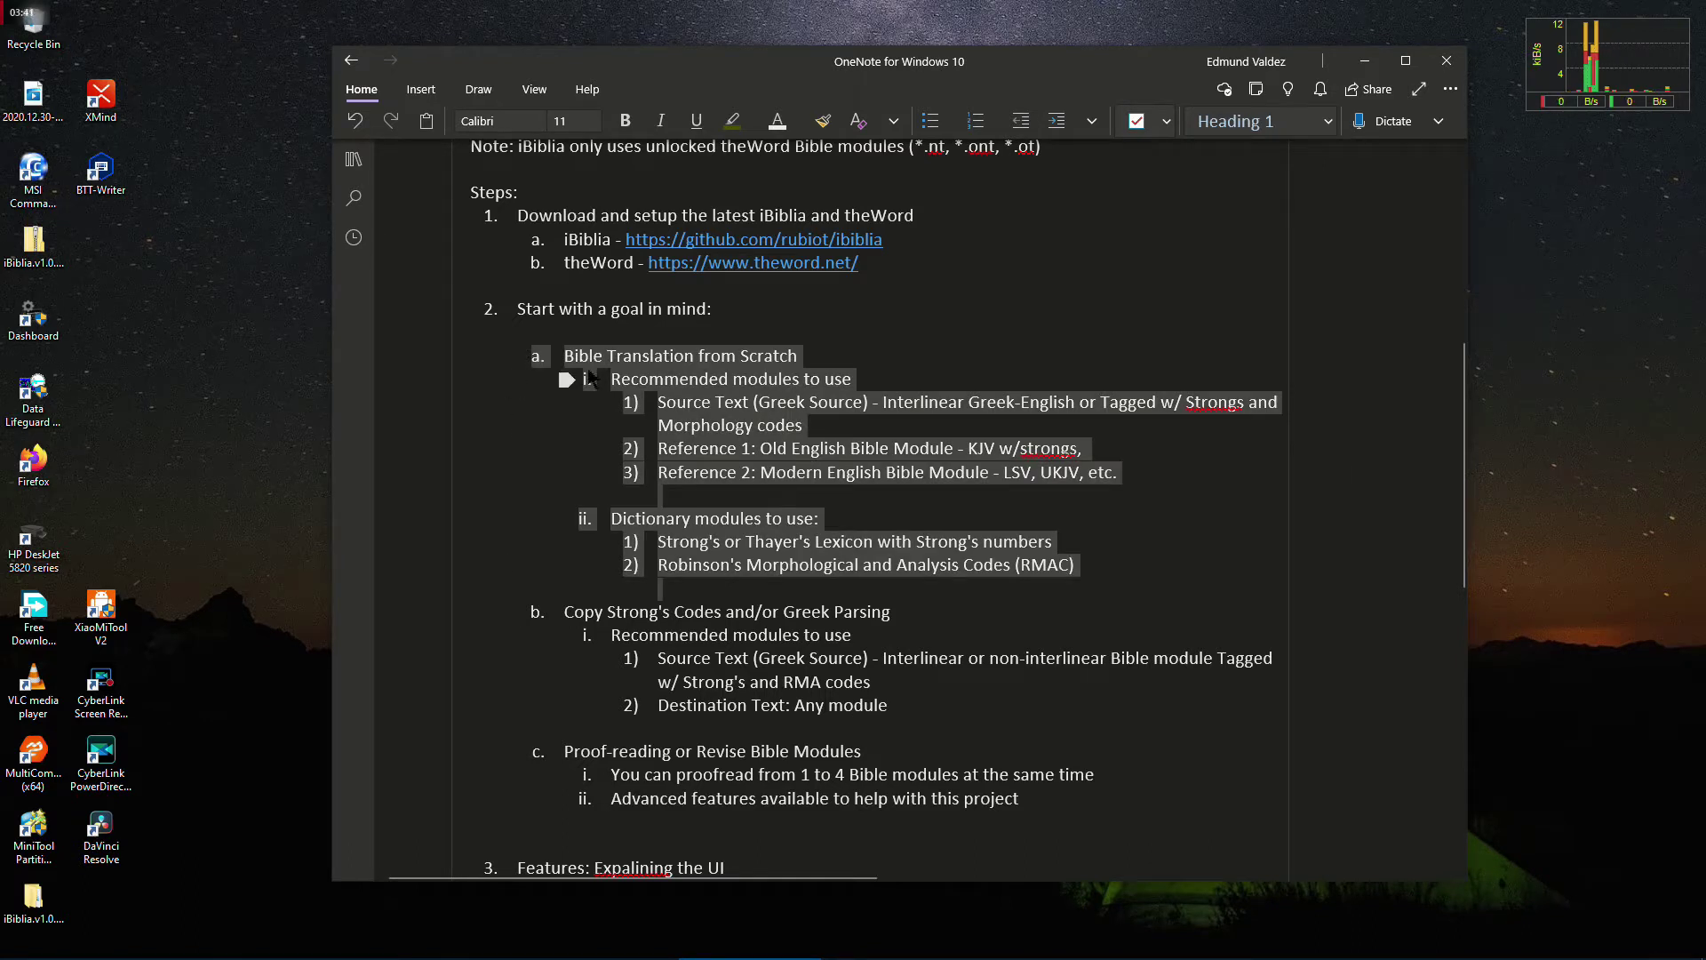
{"action": "left_click", "coordinate": [543, 467]}
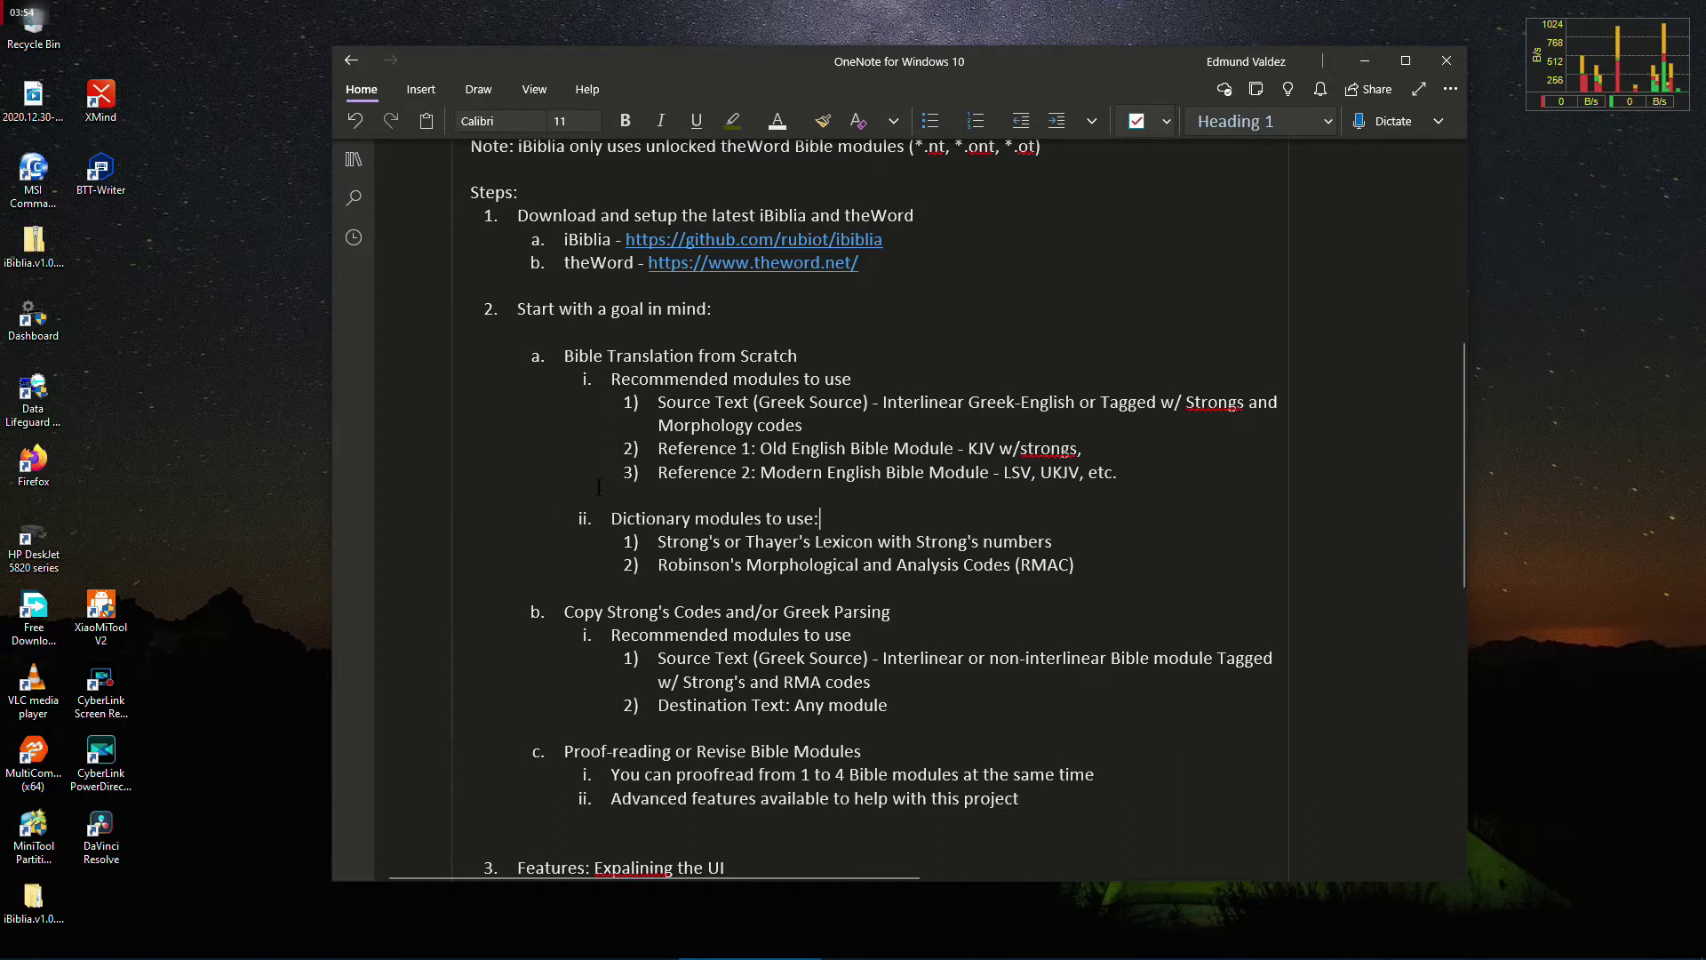
{"action": "left_click", "coordinate": [538, 612]}
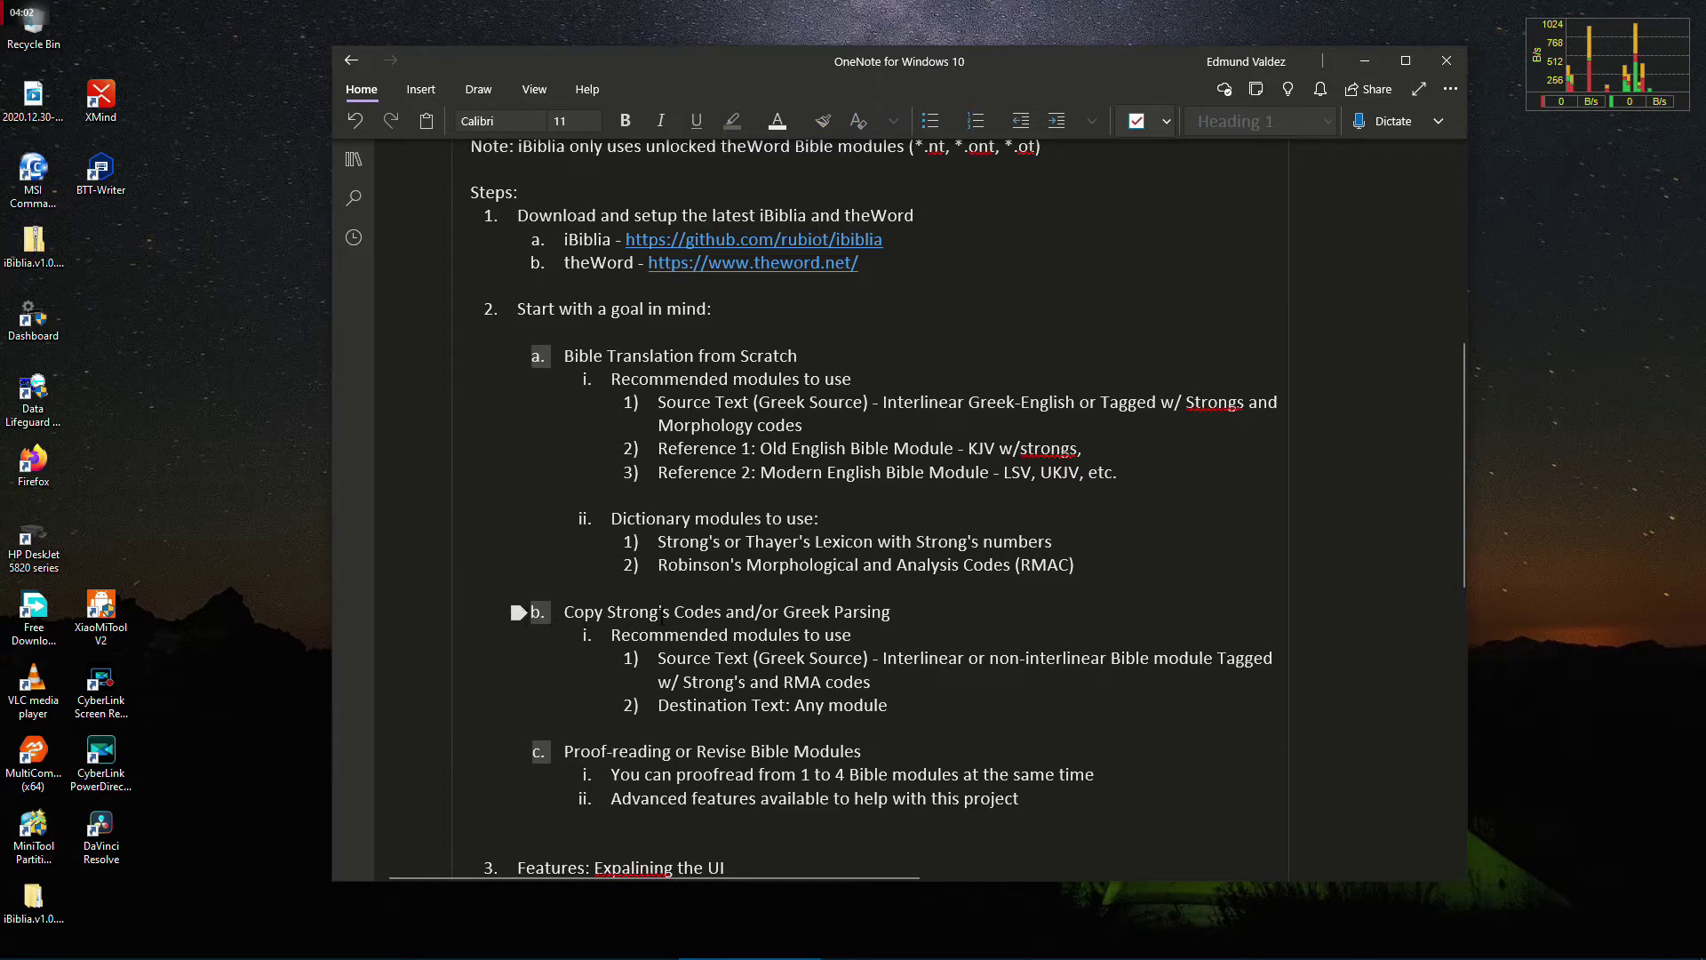
{"action": "left_click", "coordinate": [745, 612]}
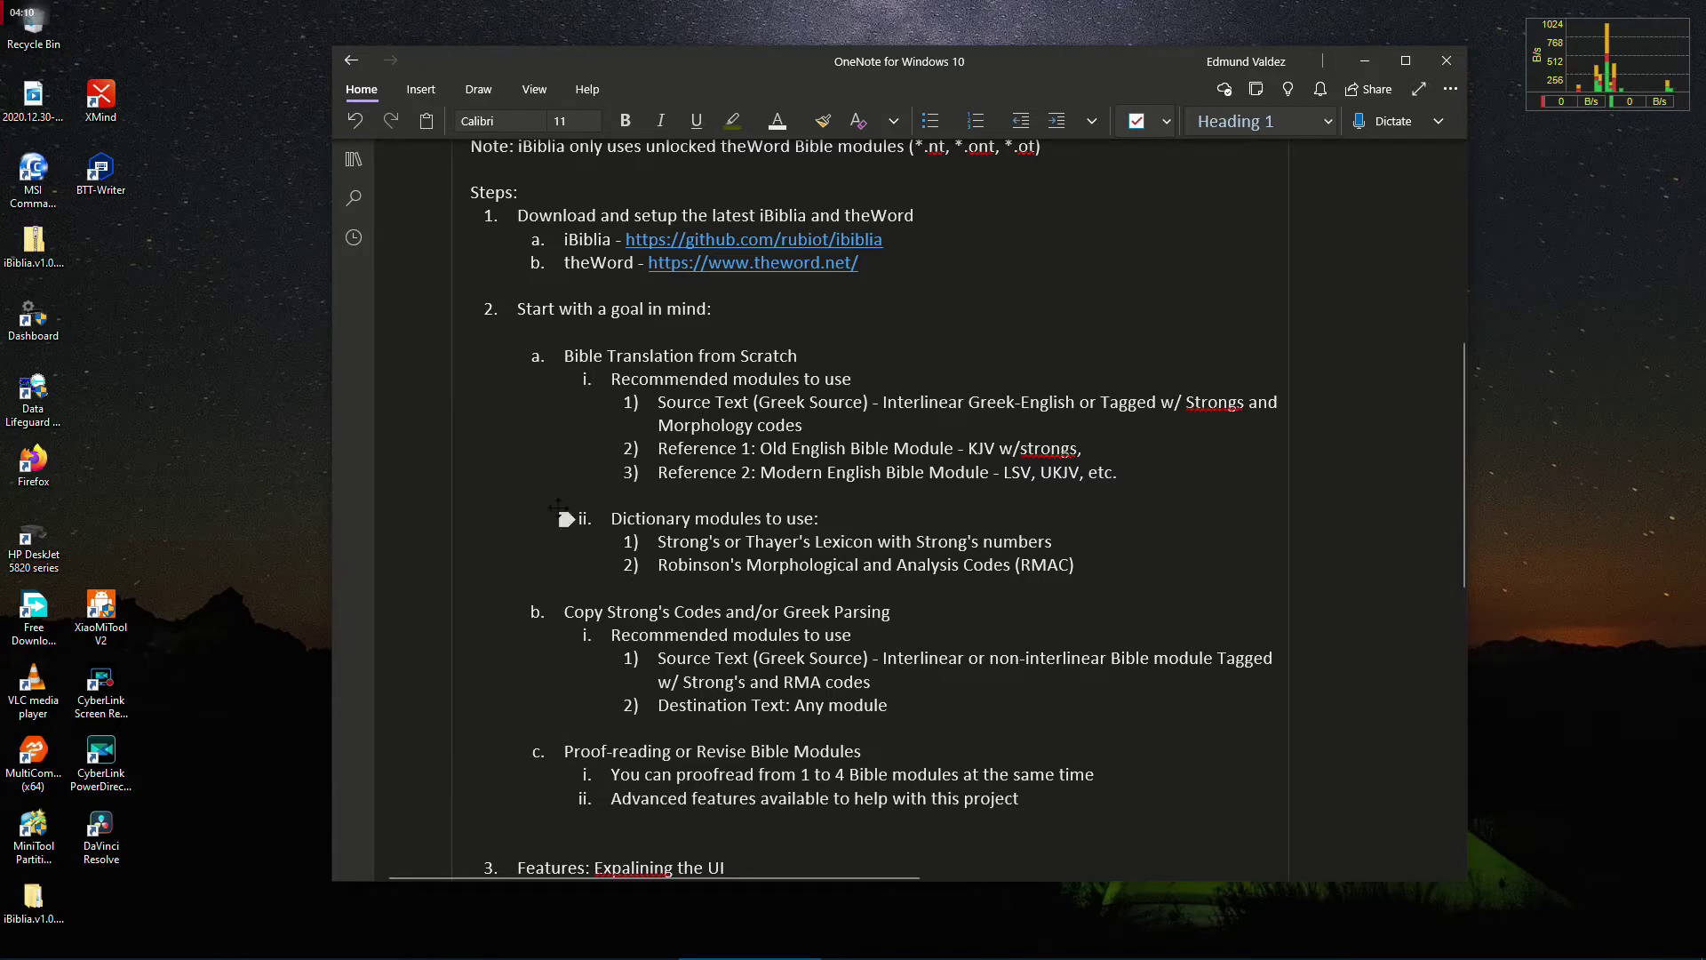
Highlight the "Bible Translation from Scratch" section in the notes and return to iBiblia's New project dialog
{"action": "left_click", "coordinate": [519, 357]}
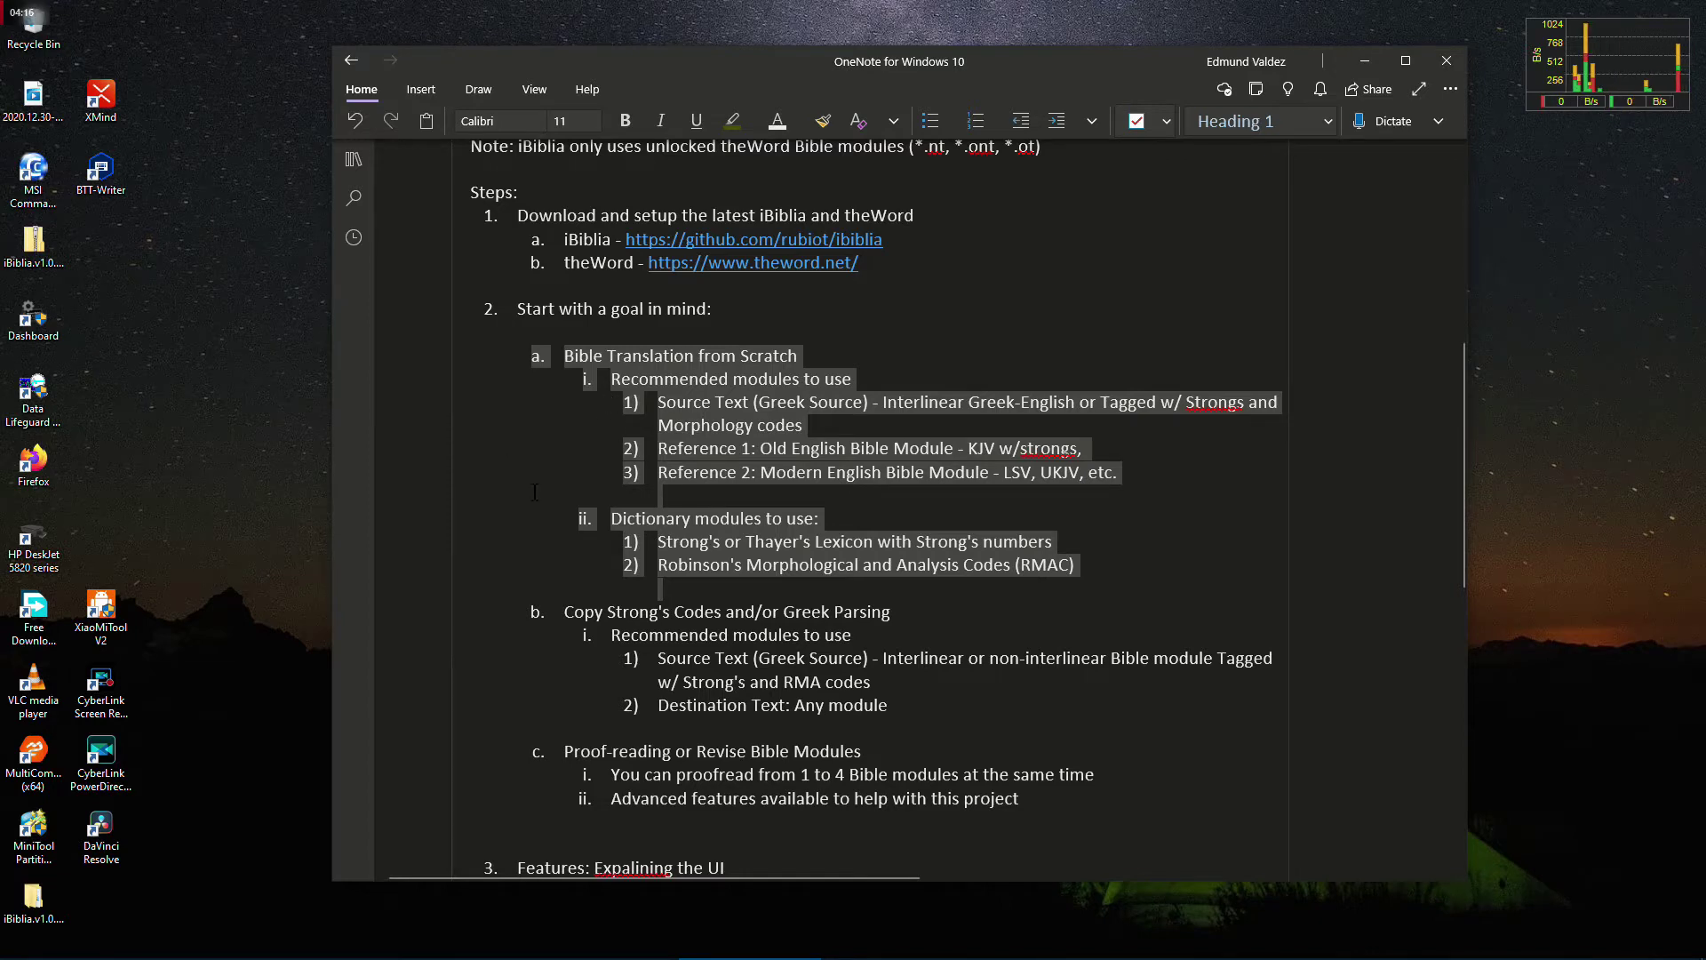
{"action": "key", "text": "alt+Tab"}
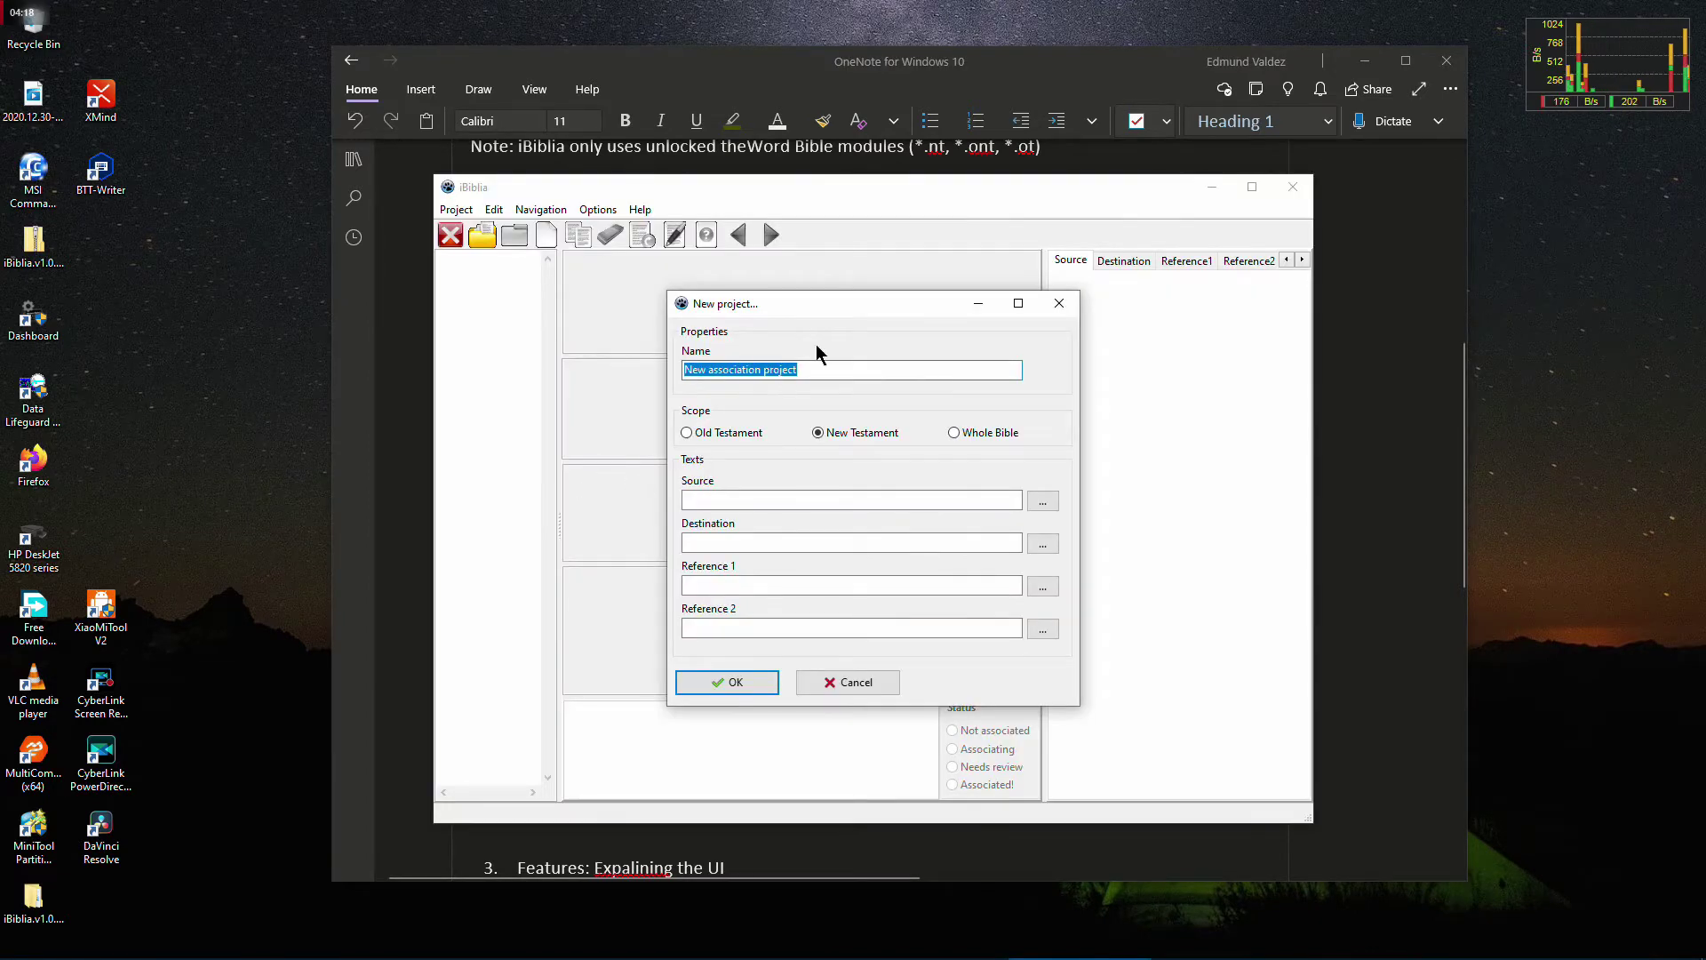
{"action": "left_click_drag", "start_coordinate": [841, 304], "coordinate": [861, 316]}
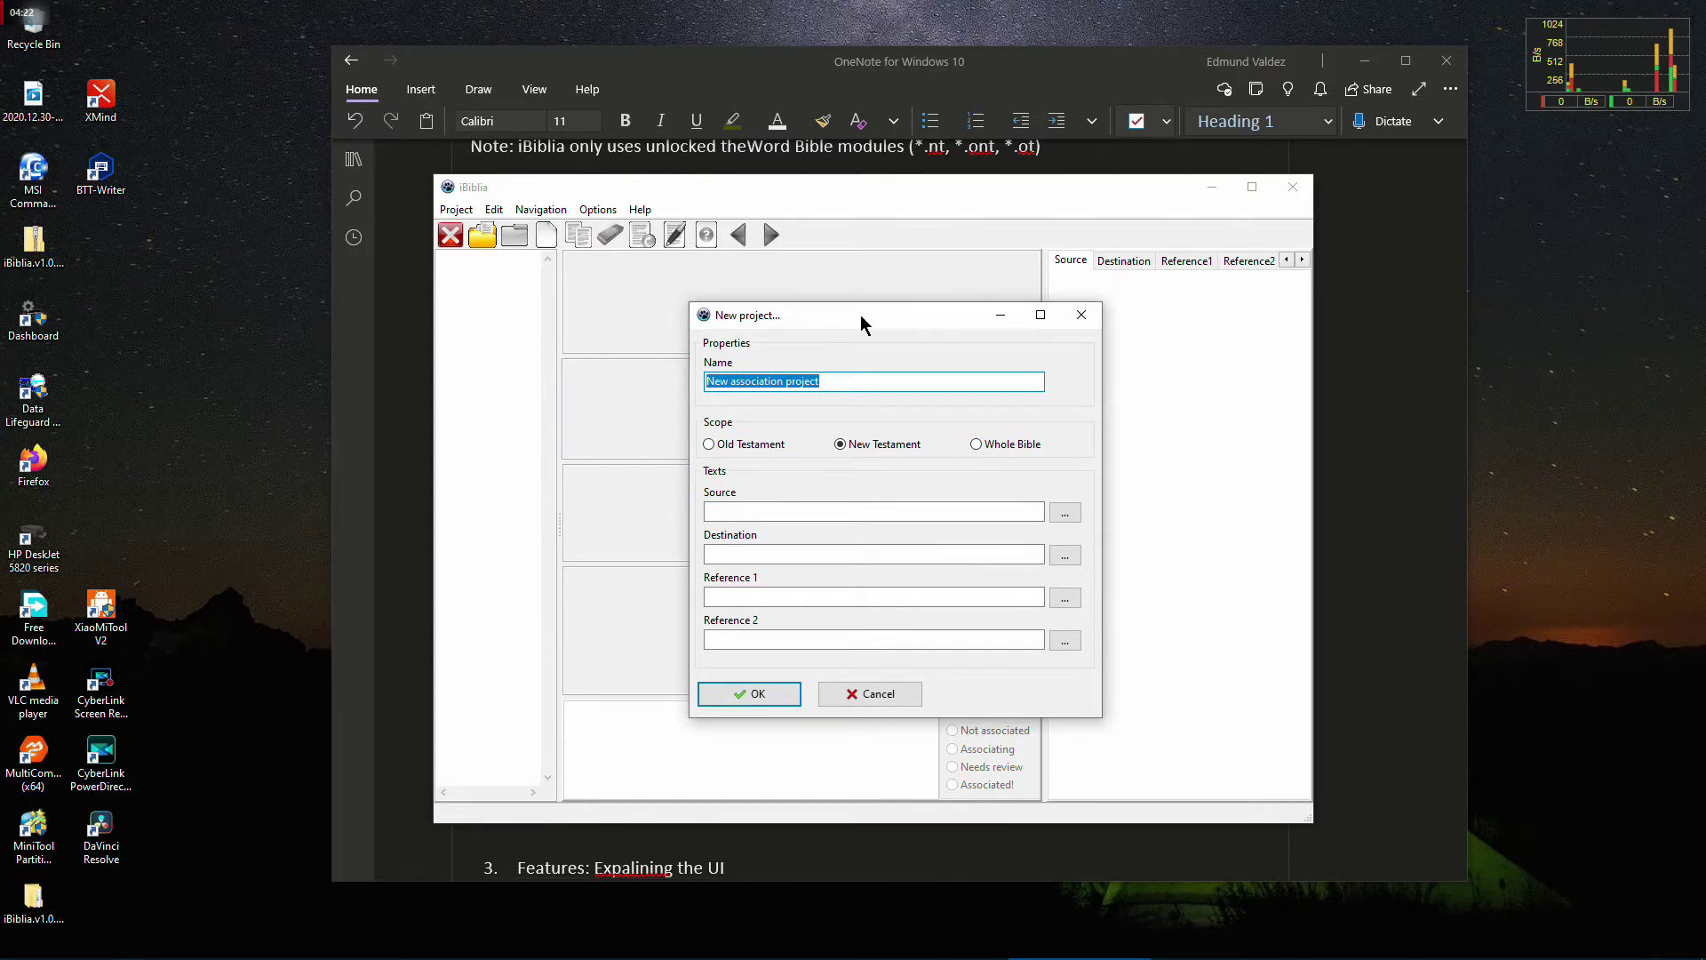
Name the new project "Translation in Filipino" and shift the dialog slightly aside
{"action": "type", "text": "bibli"}
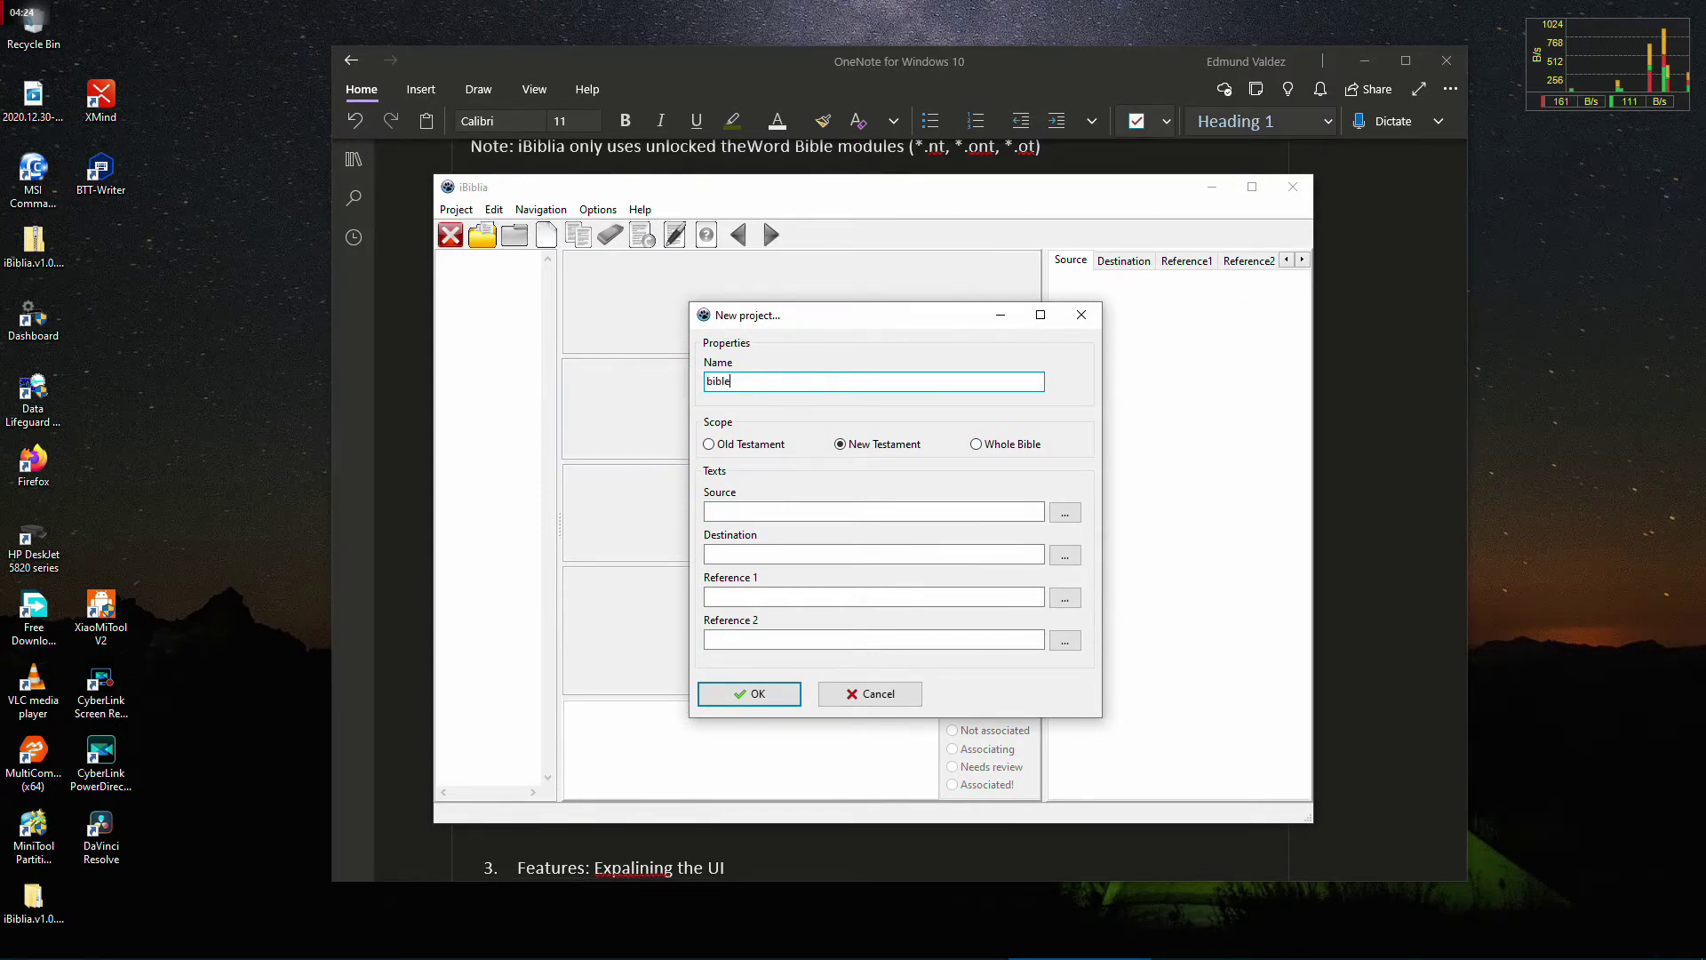
{"action": "key", "text": "BackSpace"}
{"action": "key", "text": "BackSpace"}
{"action": "key", "text": "BackSpace"}
{"action": "key", "text": "BackSpace"}
{"action": "key", "text": "BackSpace"}
{"action": "type", "text": "Tra"}
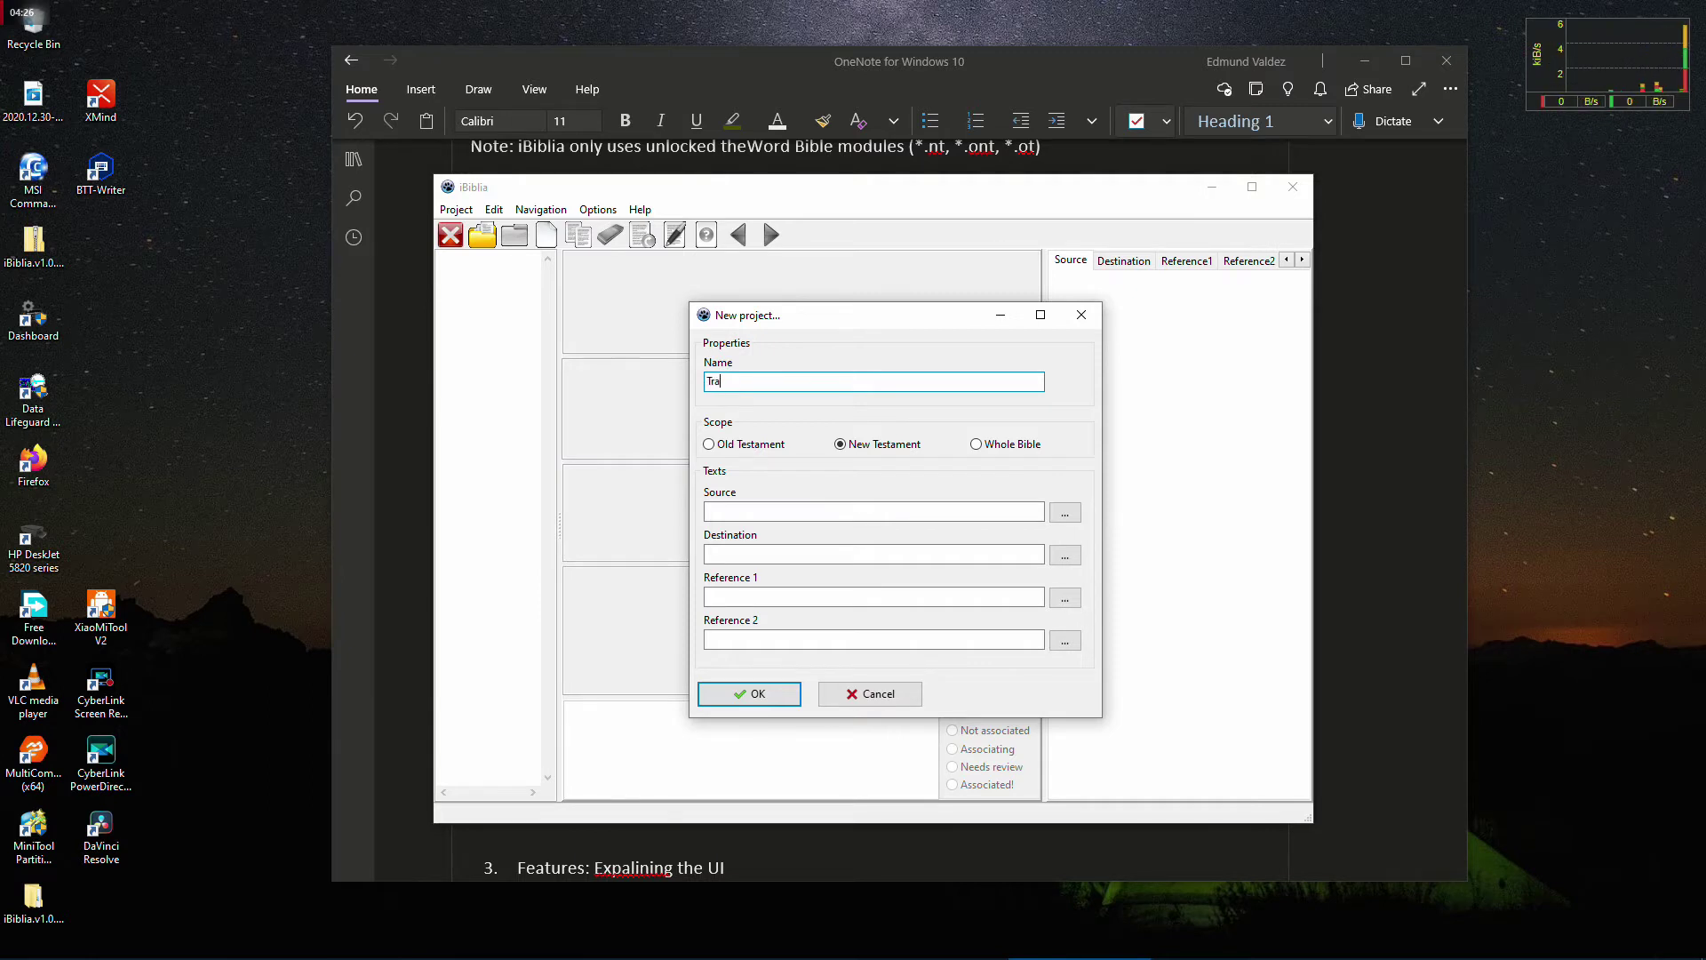
{"action": "type", "text": "nslation in Fili"}
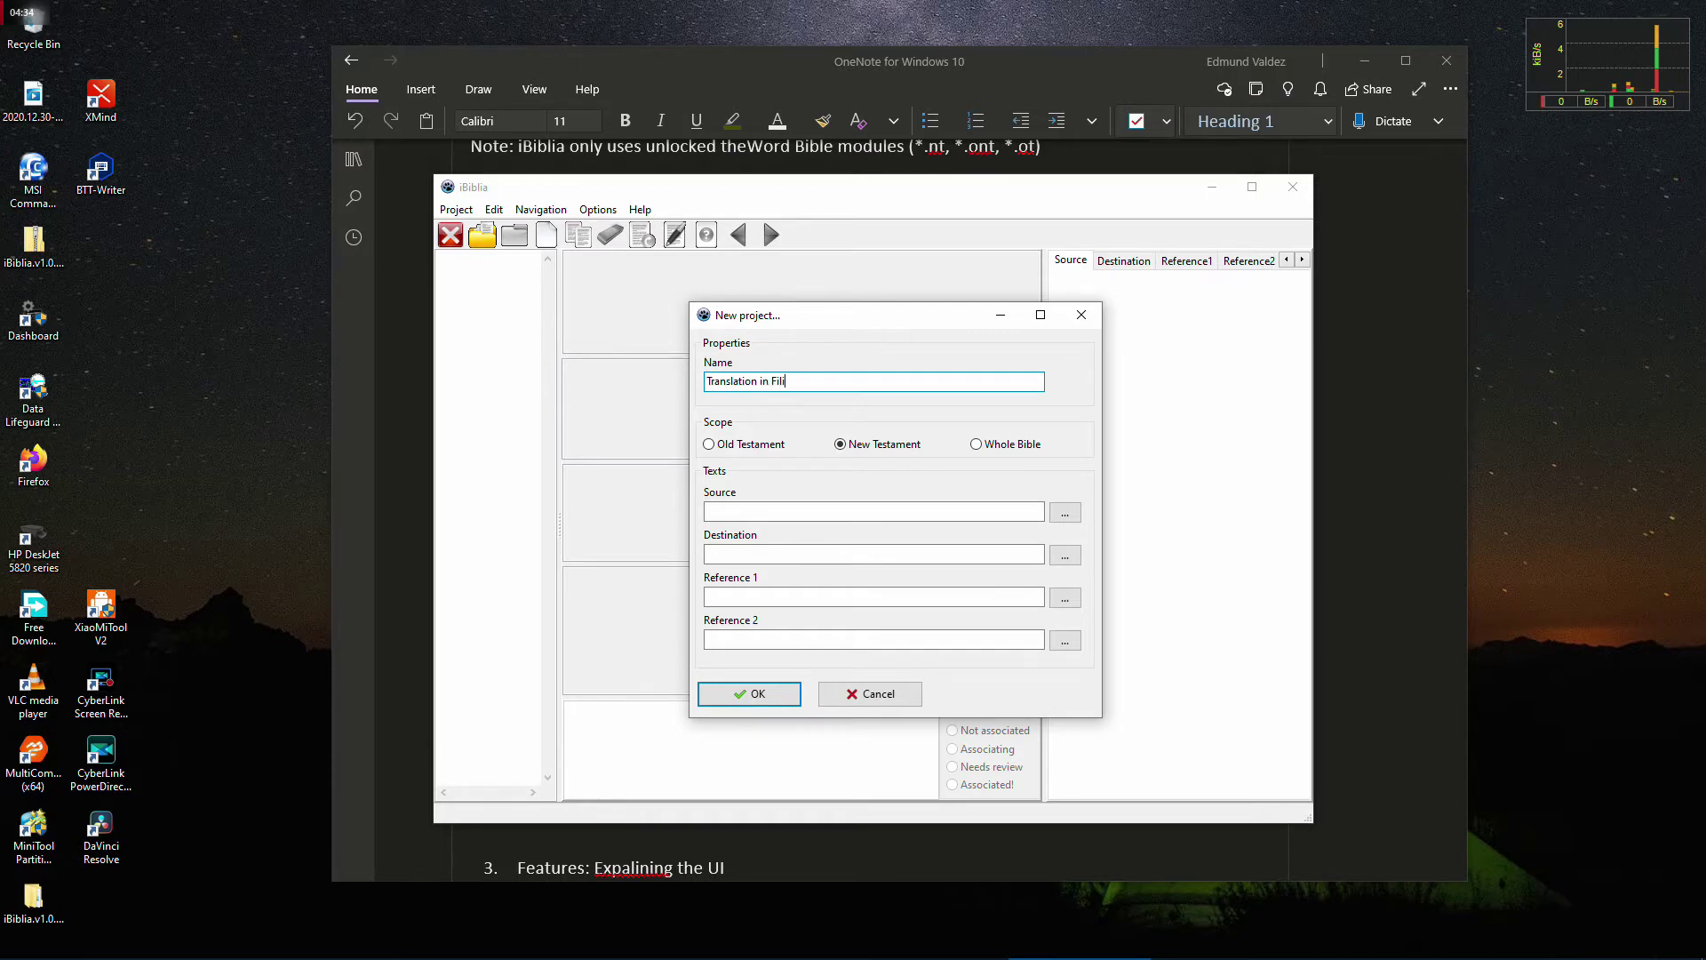
{"action": "type", "text": "pino"}
{"action": "left_click_drag", "start_coordinate": [836, 322], "coordinate": [786, 323]}
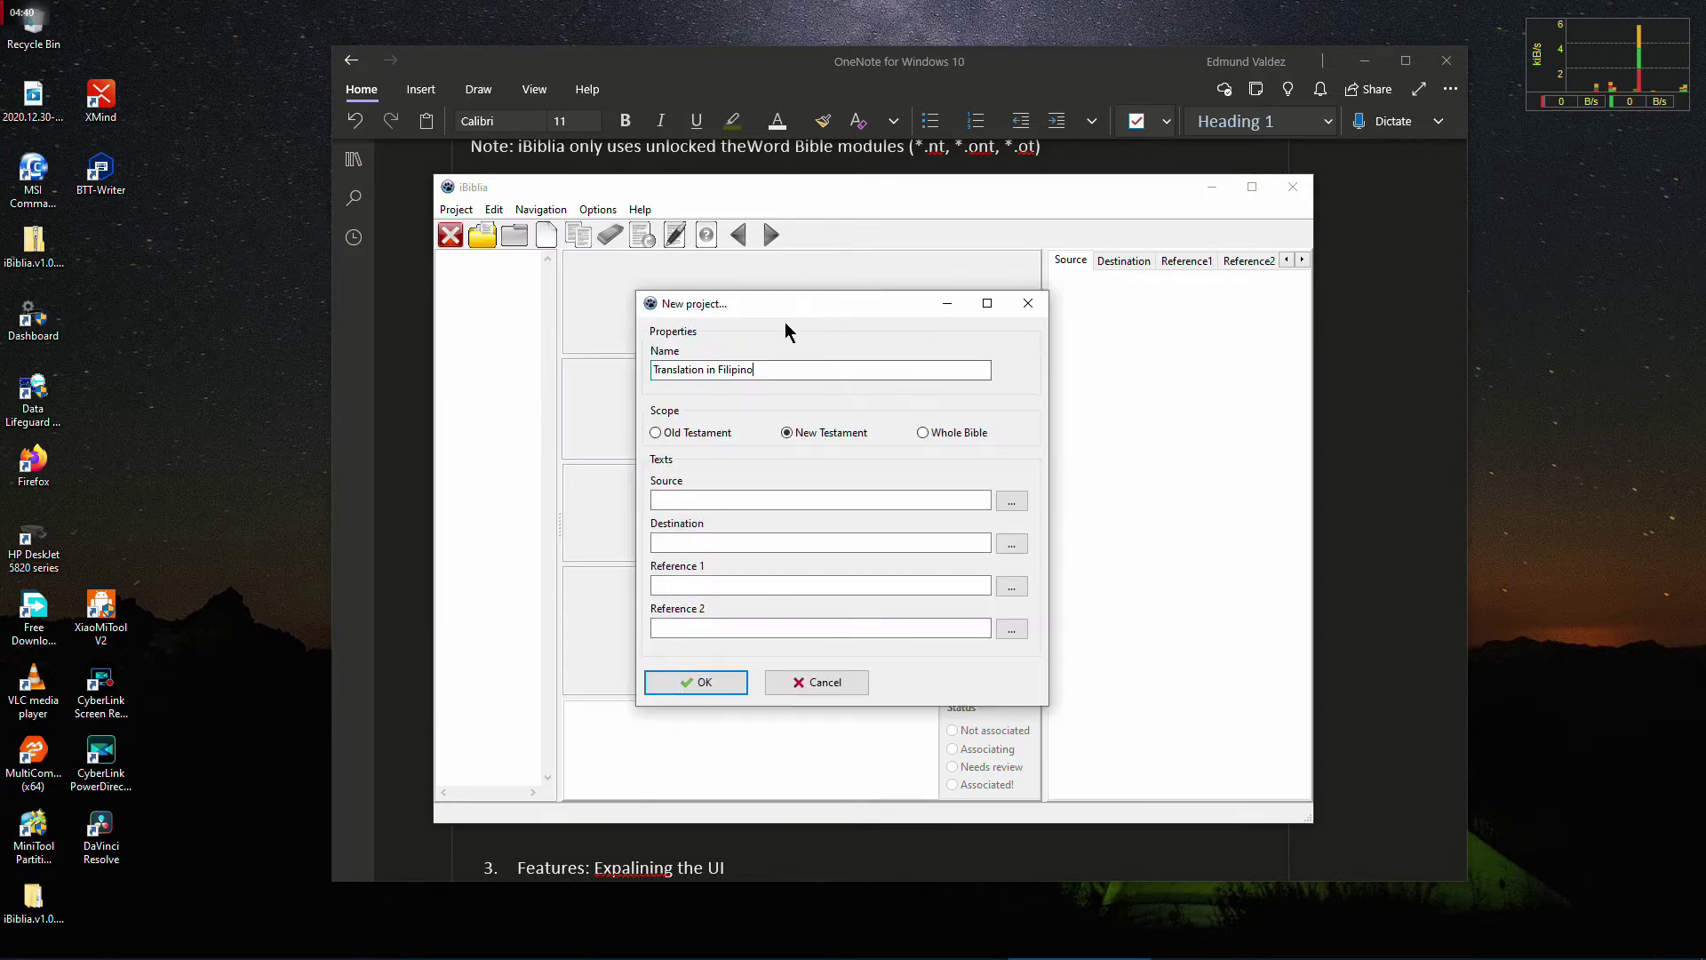
Set the project scope to Old Testament and activate the Source text field
{"action": "left_click", "coordinate": [657, 433]}
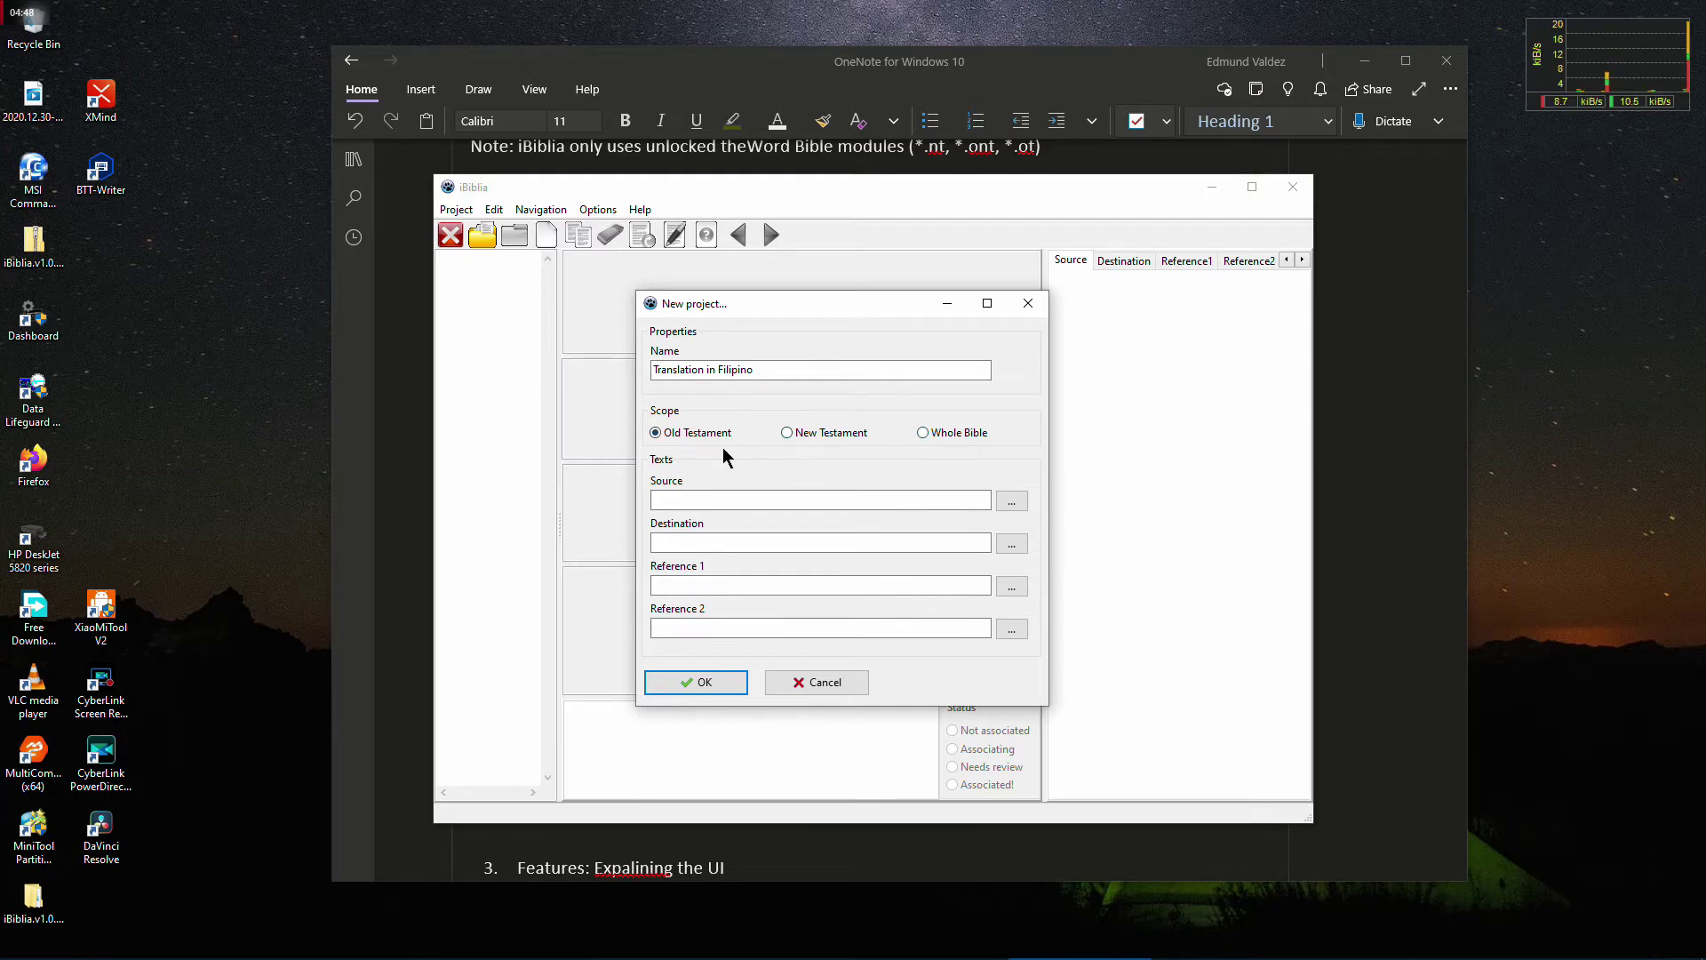
{"action": "left_click_drag", "start_coordinate": [809, 304], "coordinate": [756, 300]}
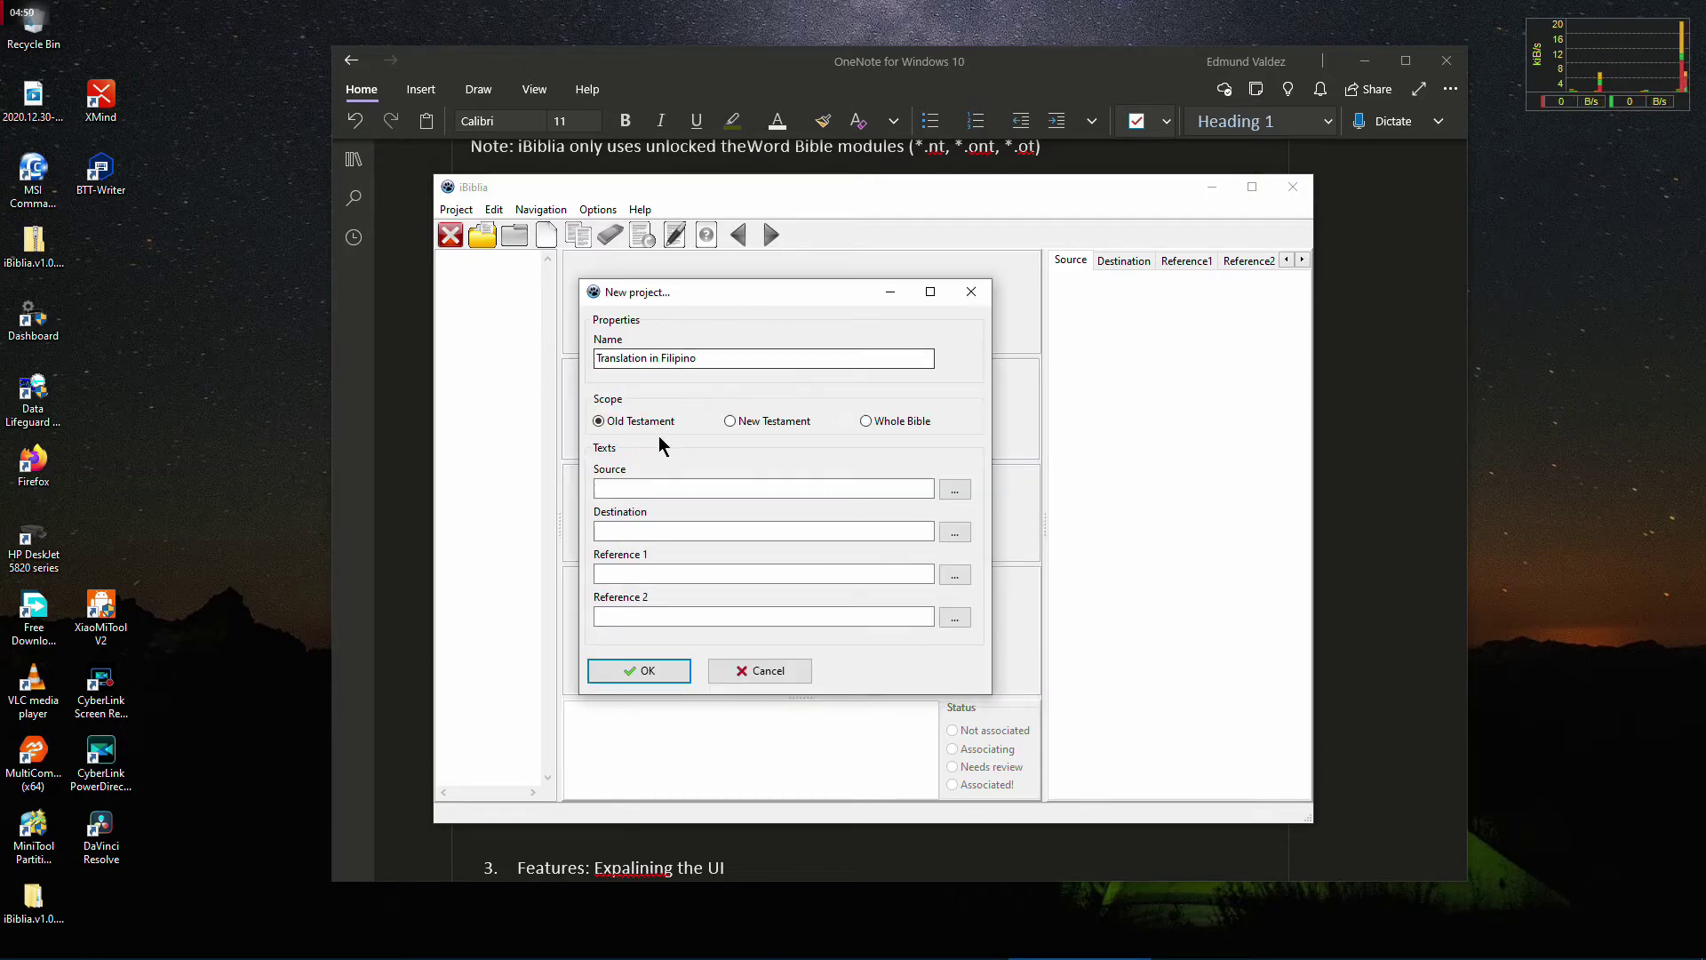
{"action": "left_click", "coordinate": [620, 491]}
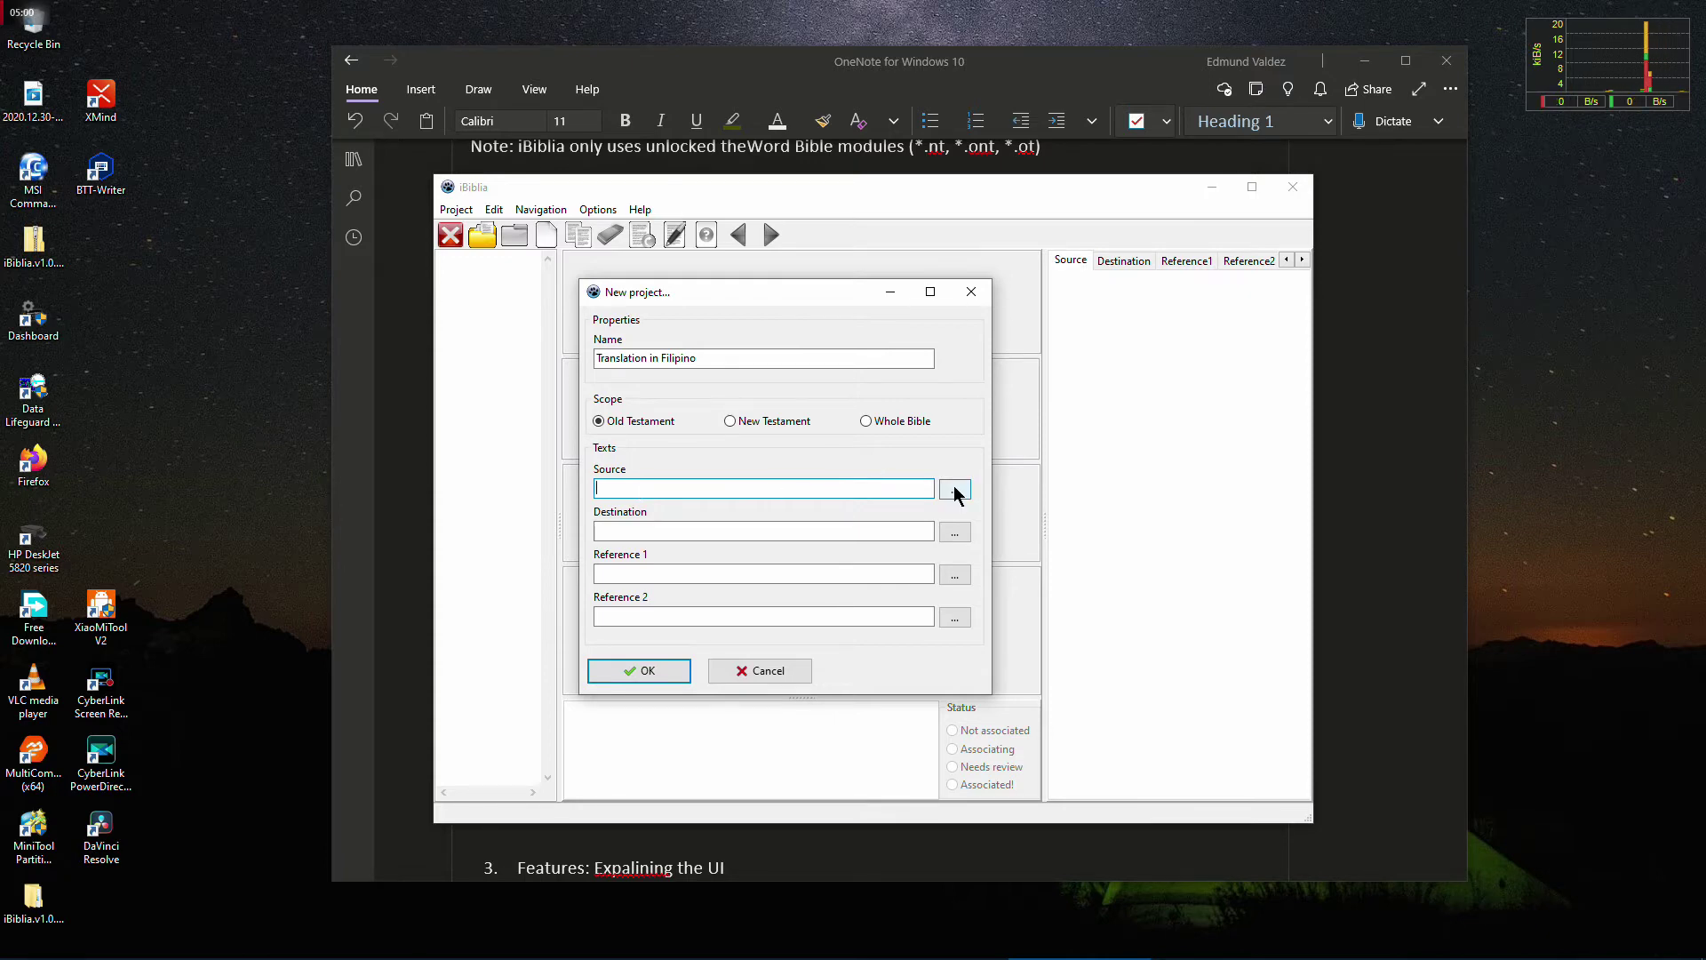
Check the recommended Greek source and reference modules in the OneNote notes, then return to iBiblia's project dialog
{"action": "left_click", "coordinate": [1401, 382]}
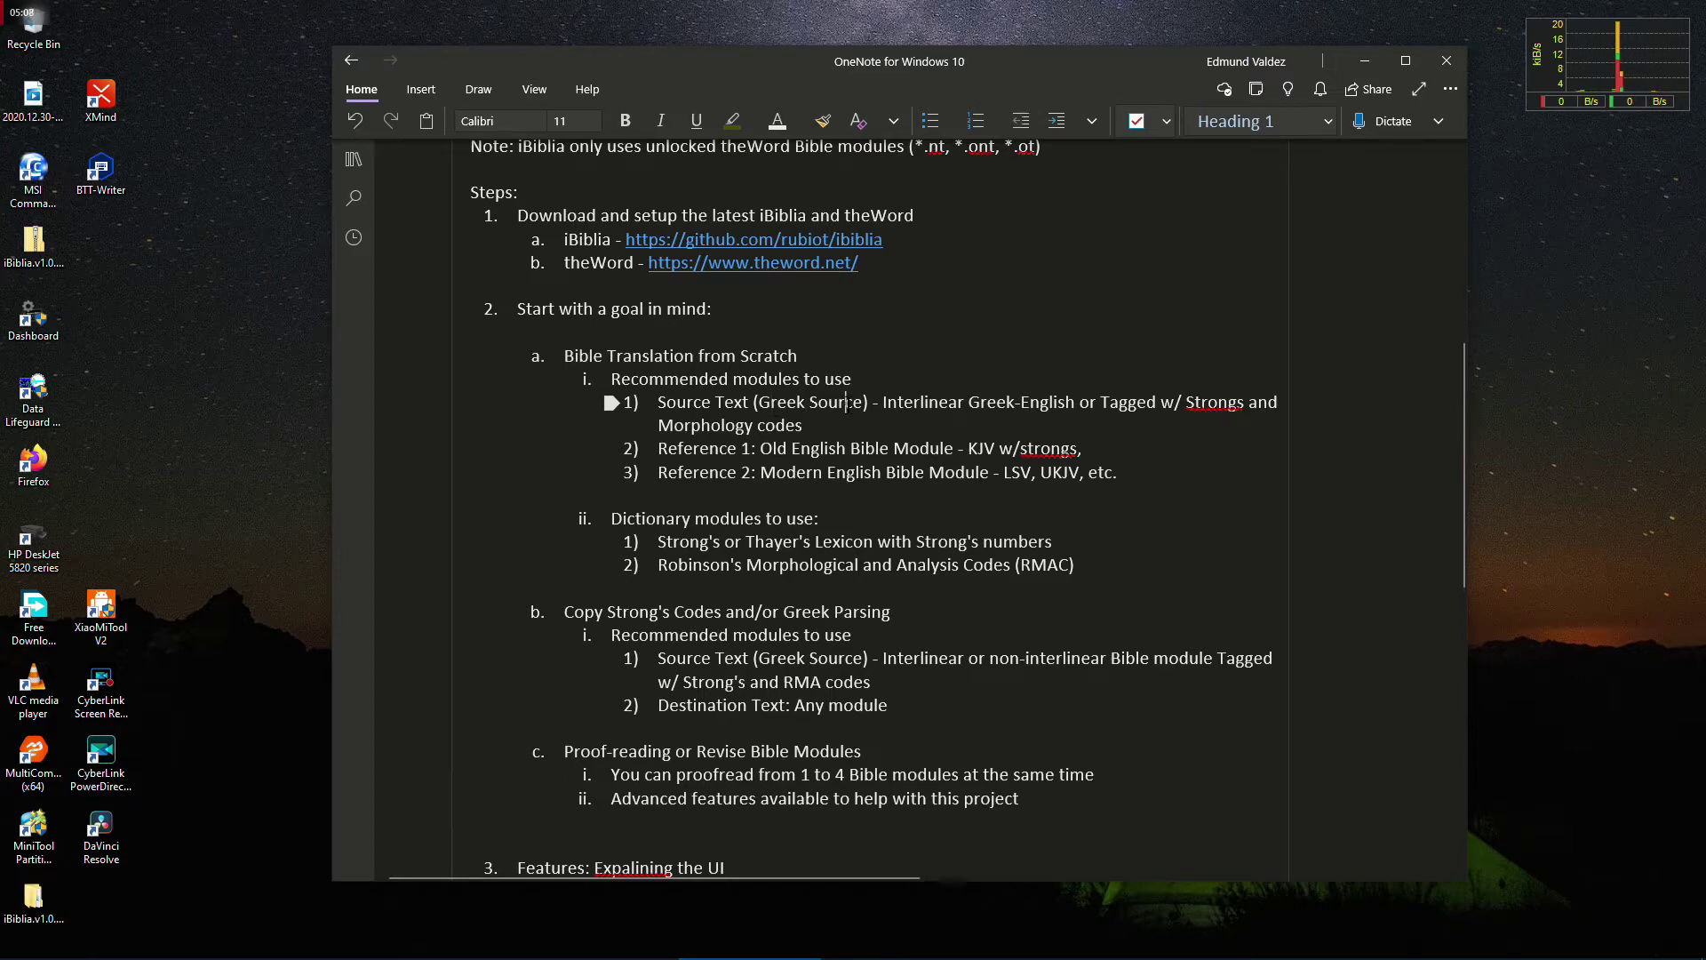
{"action": "key", "text": "alt+Tab"}
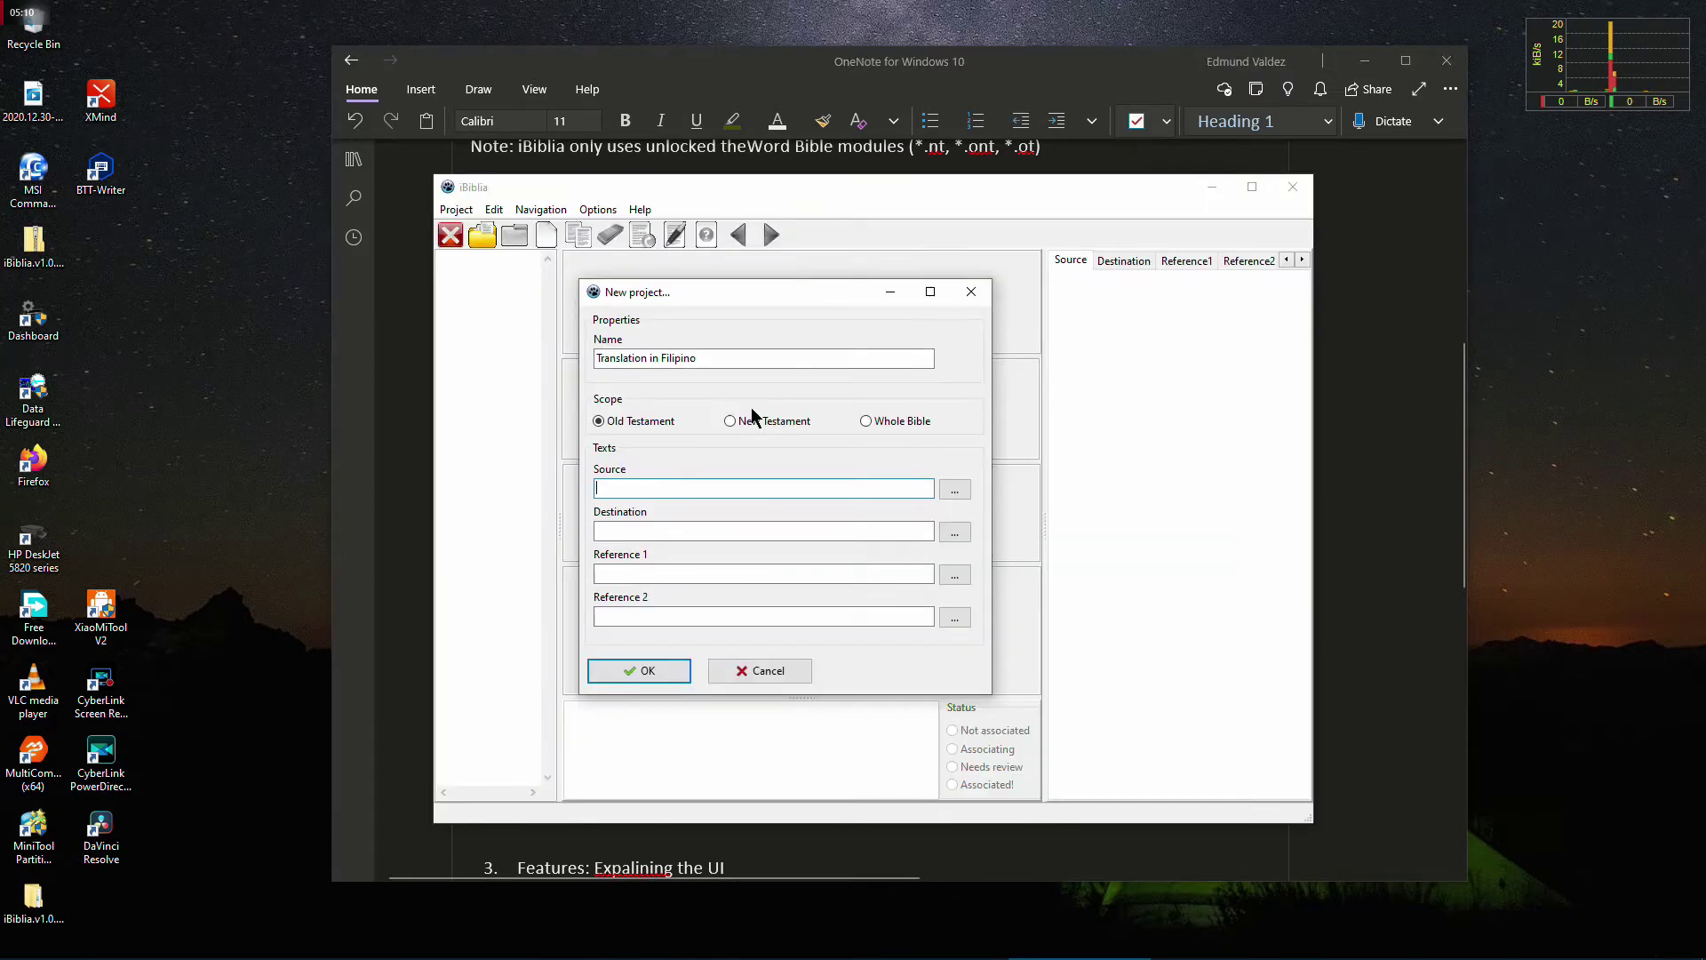
{"action": "key", "text": "alt+Tab"}
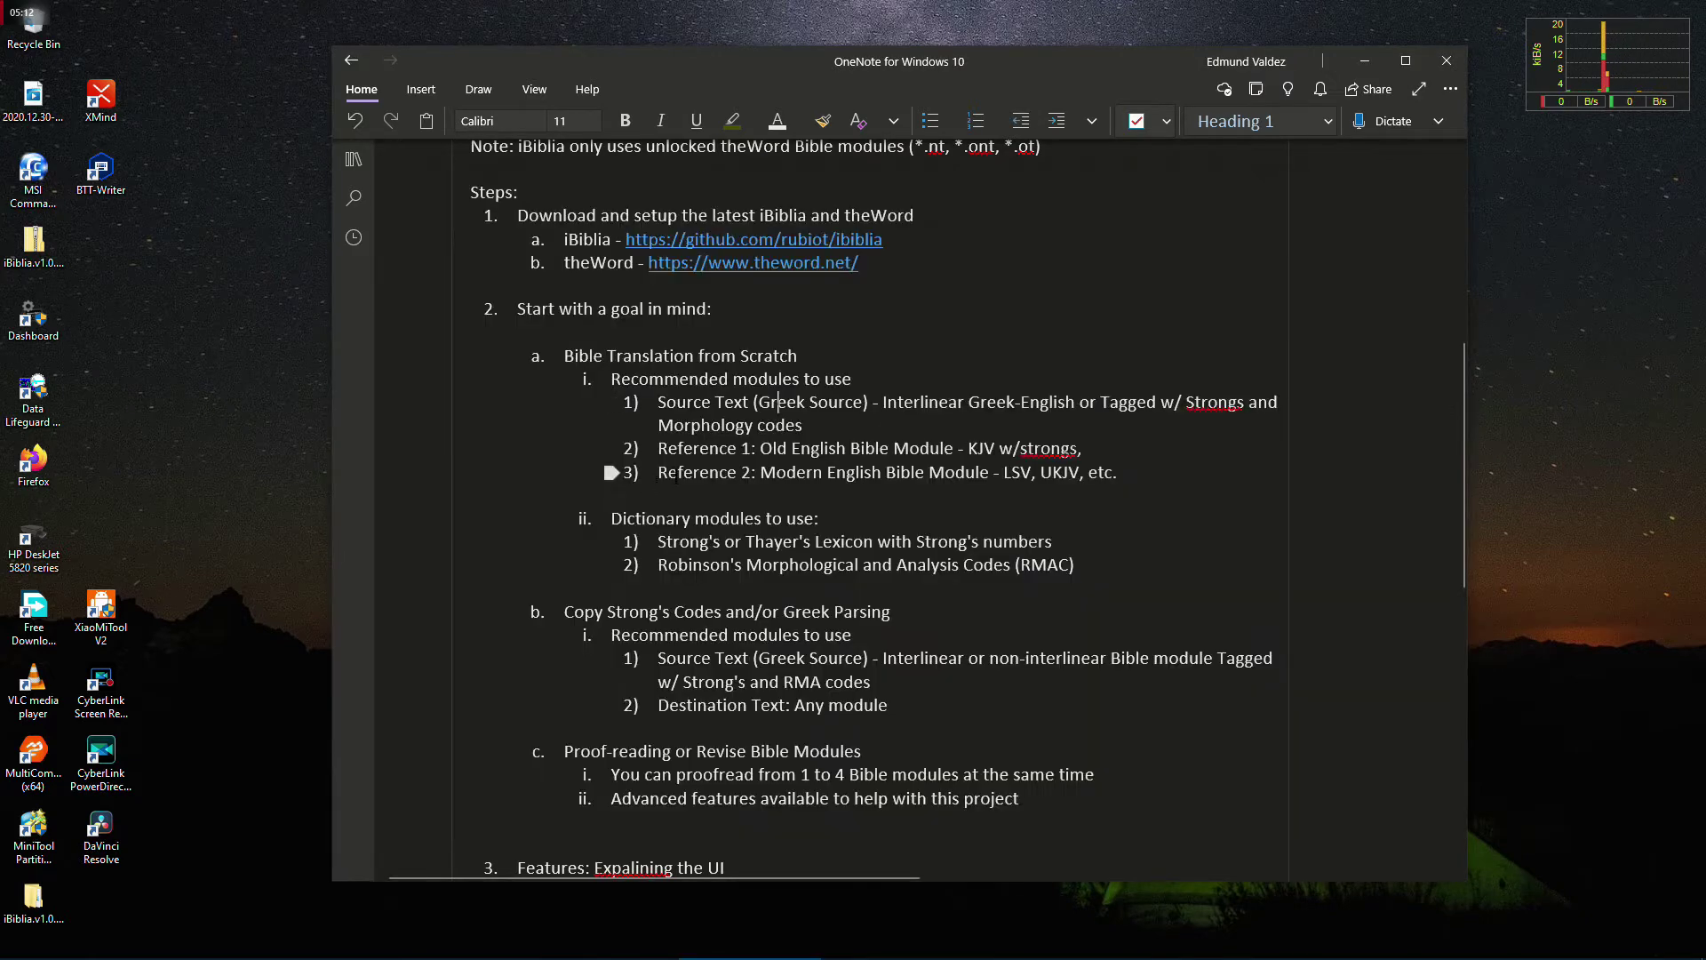
{"action": "key", "text": "alt+Tab"}
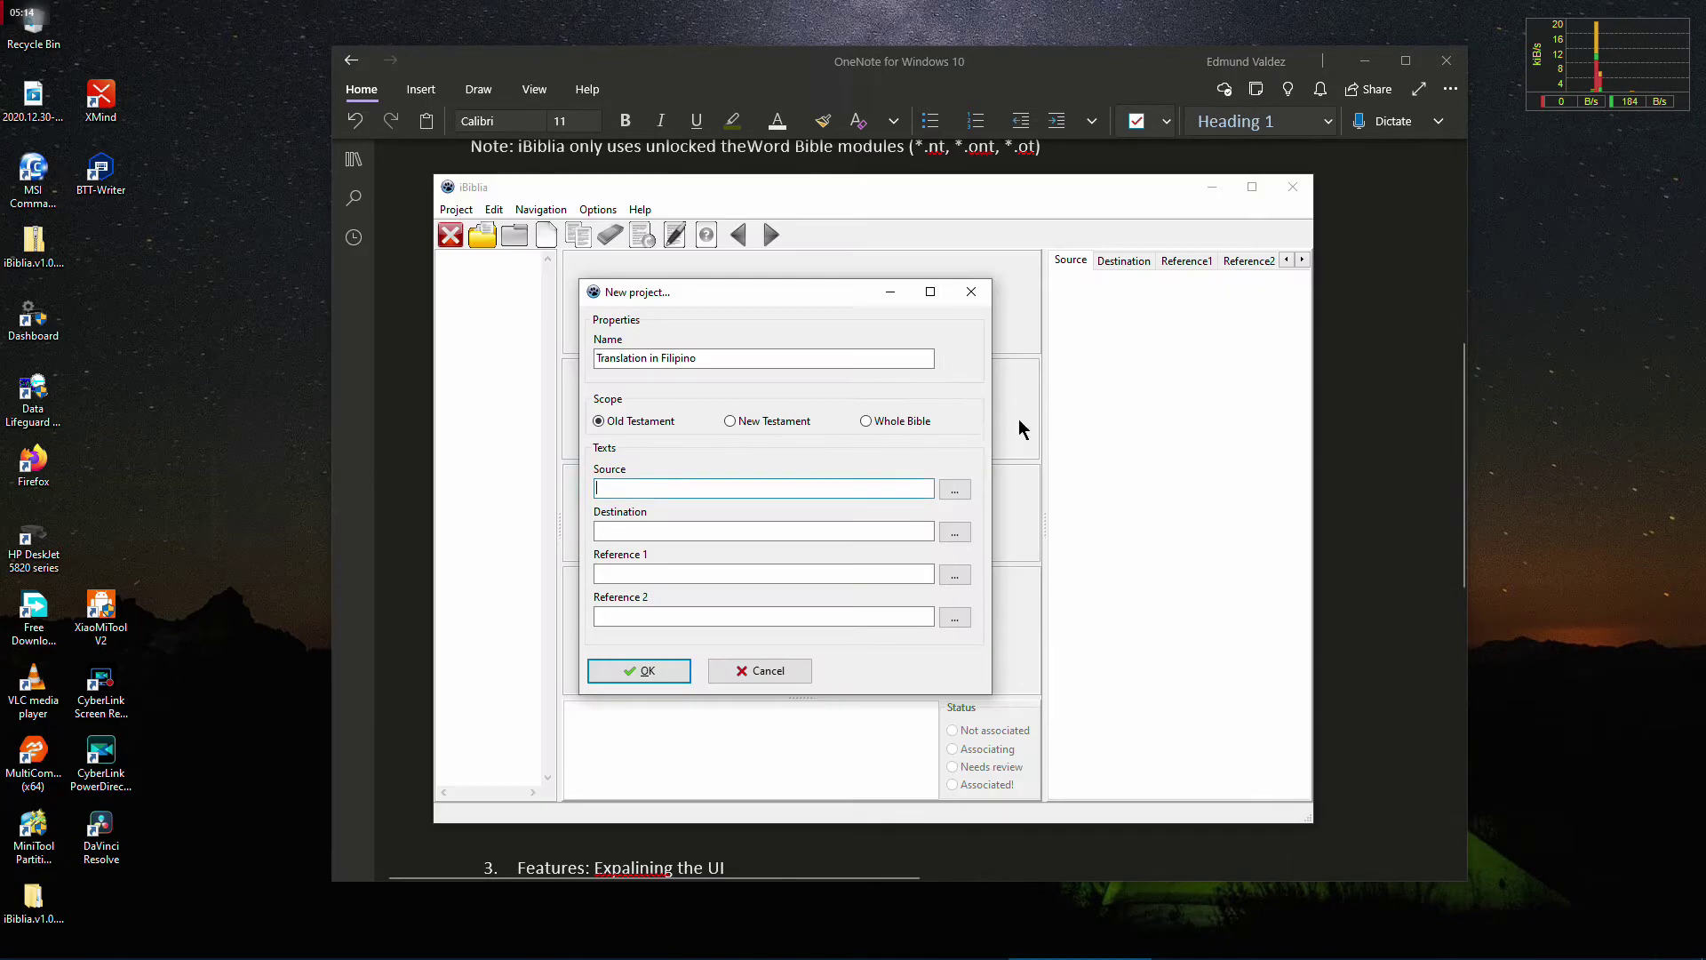
Open the file chooser for the Source module and highlight the supported extensions *.nt, *.ont and *.ot in the OneNote notes
{"action": "left_click", "coordinate": [955, 491]}
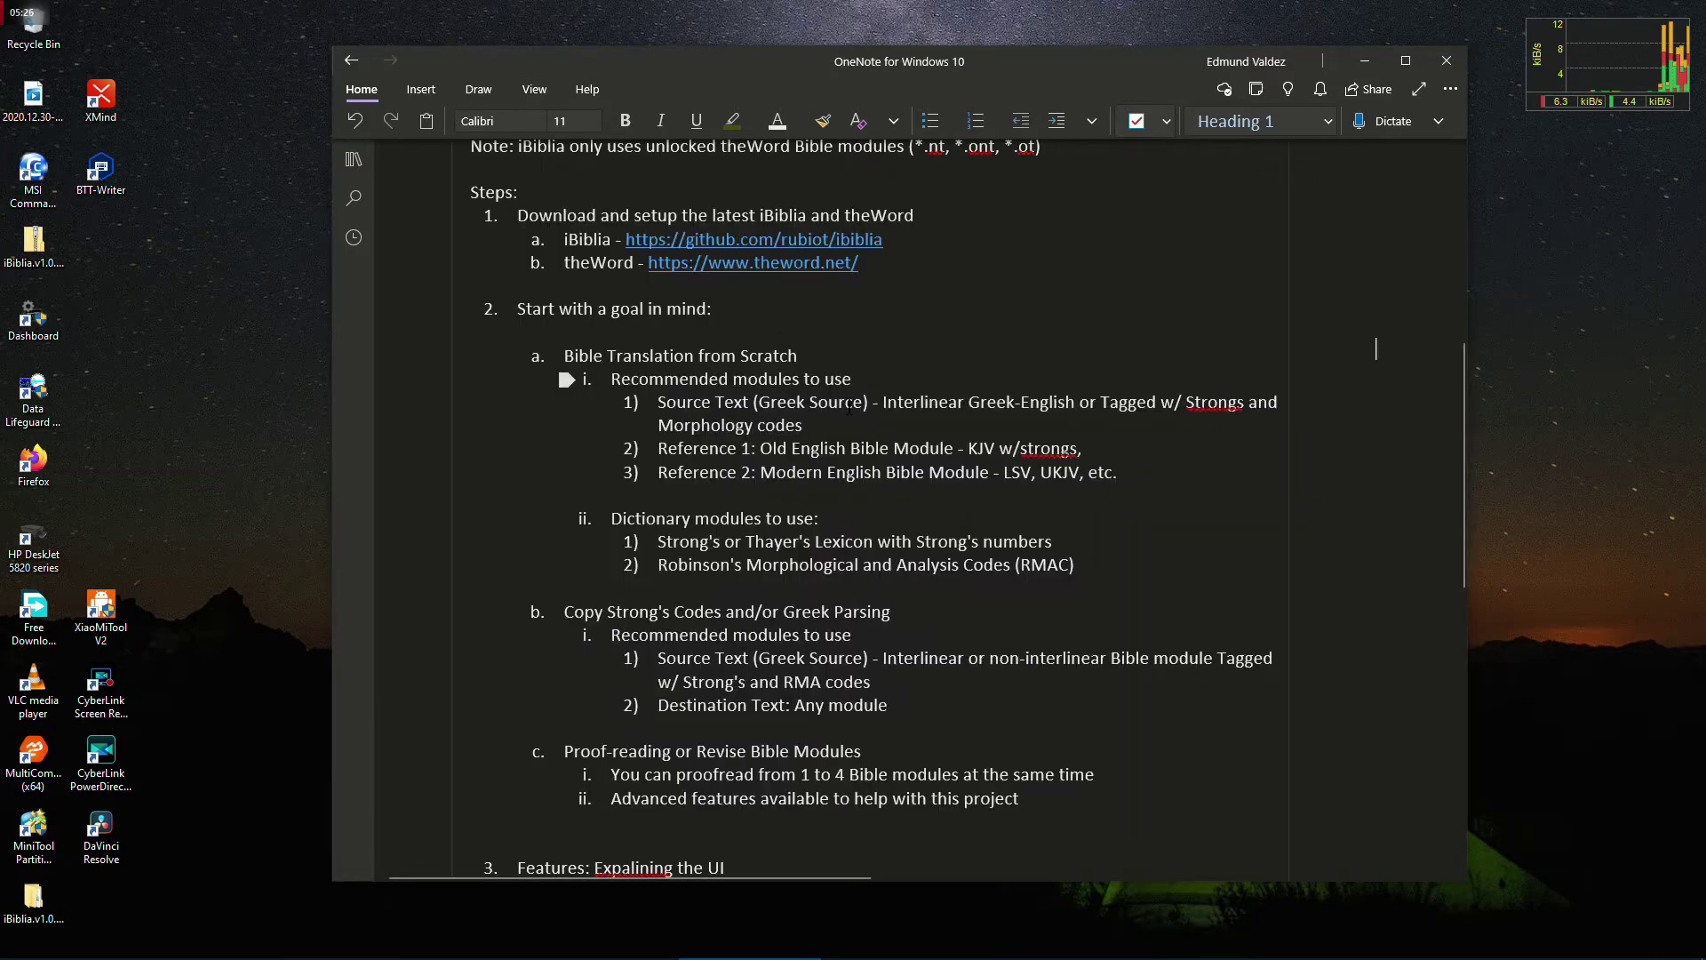
{"action": "scroll", "coordinate": [849, 406], "scroll_direction": "up", "scroll_amount": 3}
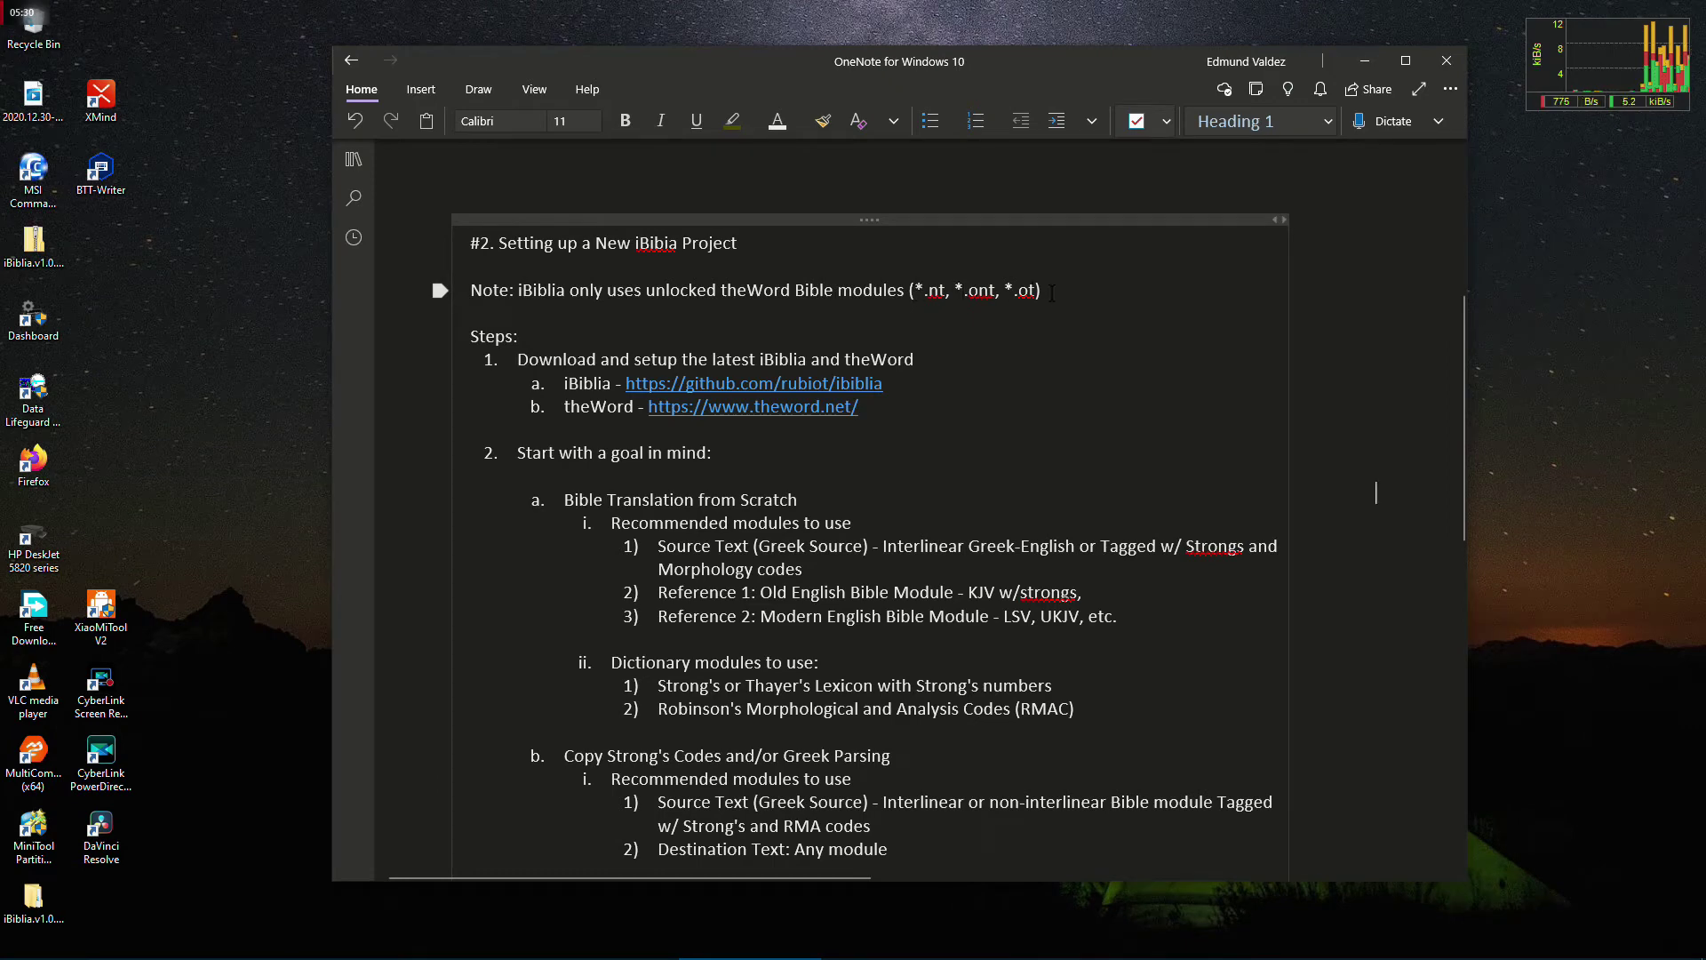
{"action": "left_click_drag", "start_coordinate": [1041, 292], "coordinate": [912, 293]}
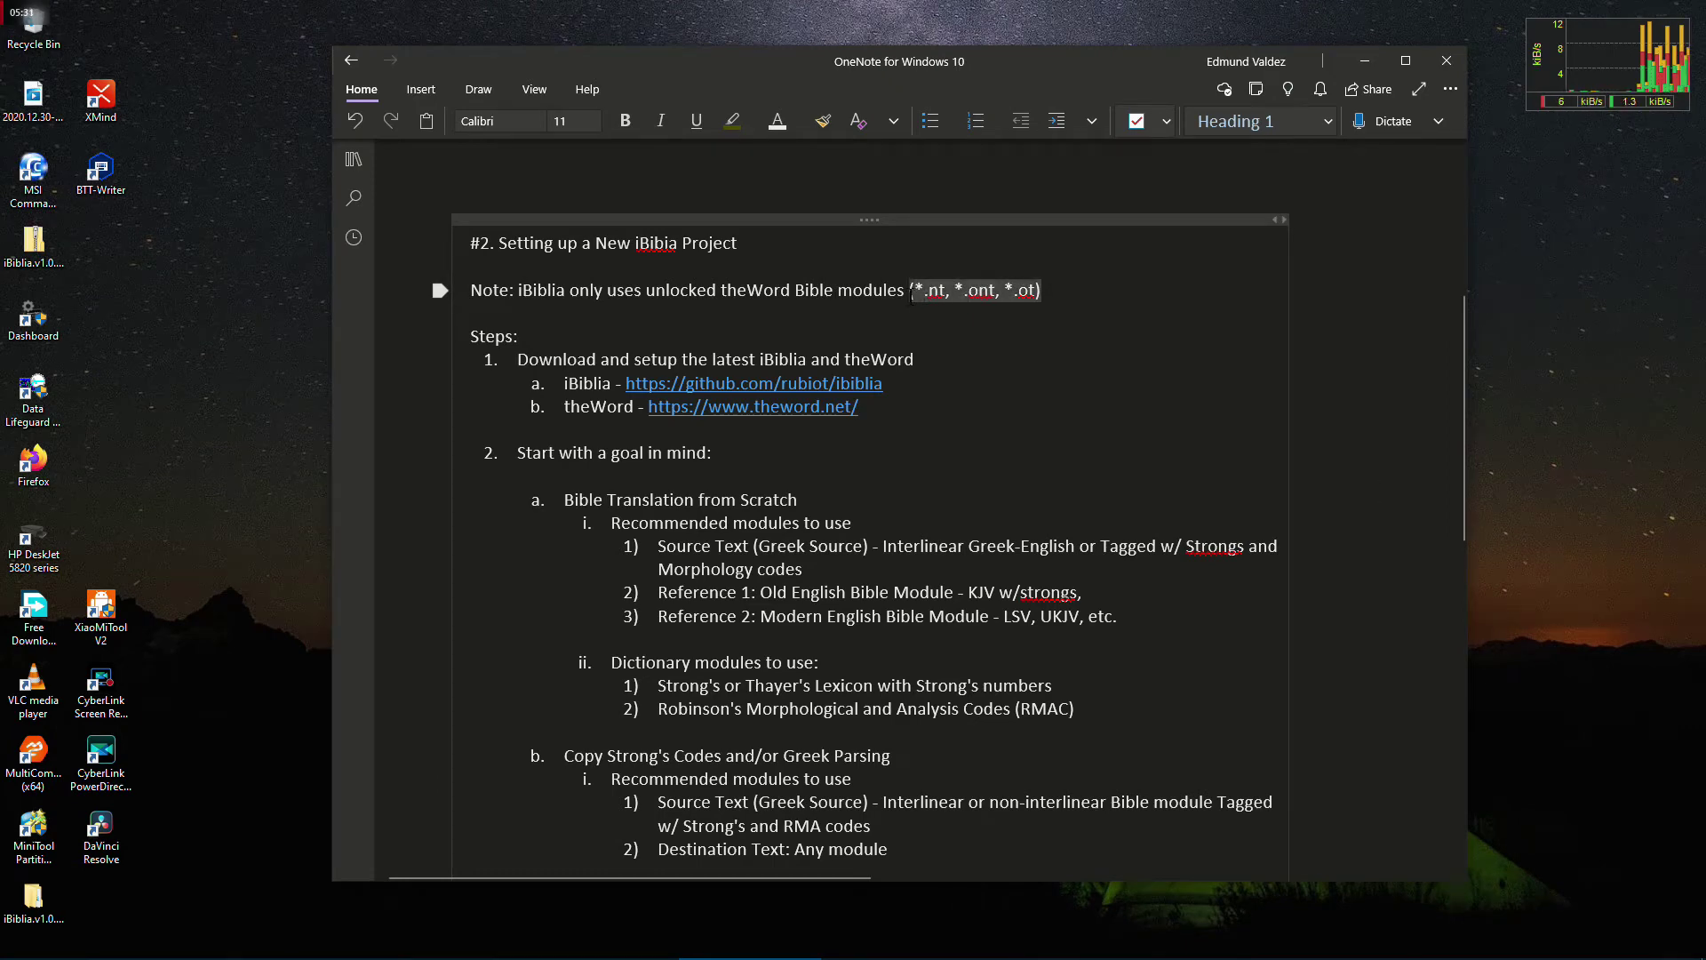
{"action": "left_click", "coordinate": [1015, 330]}
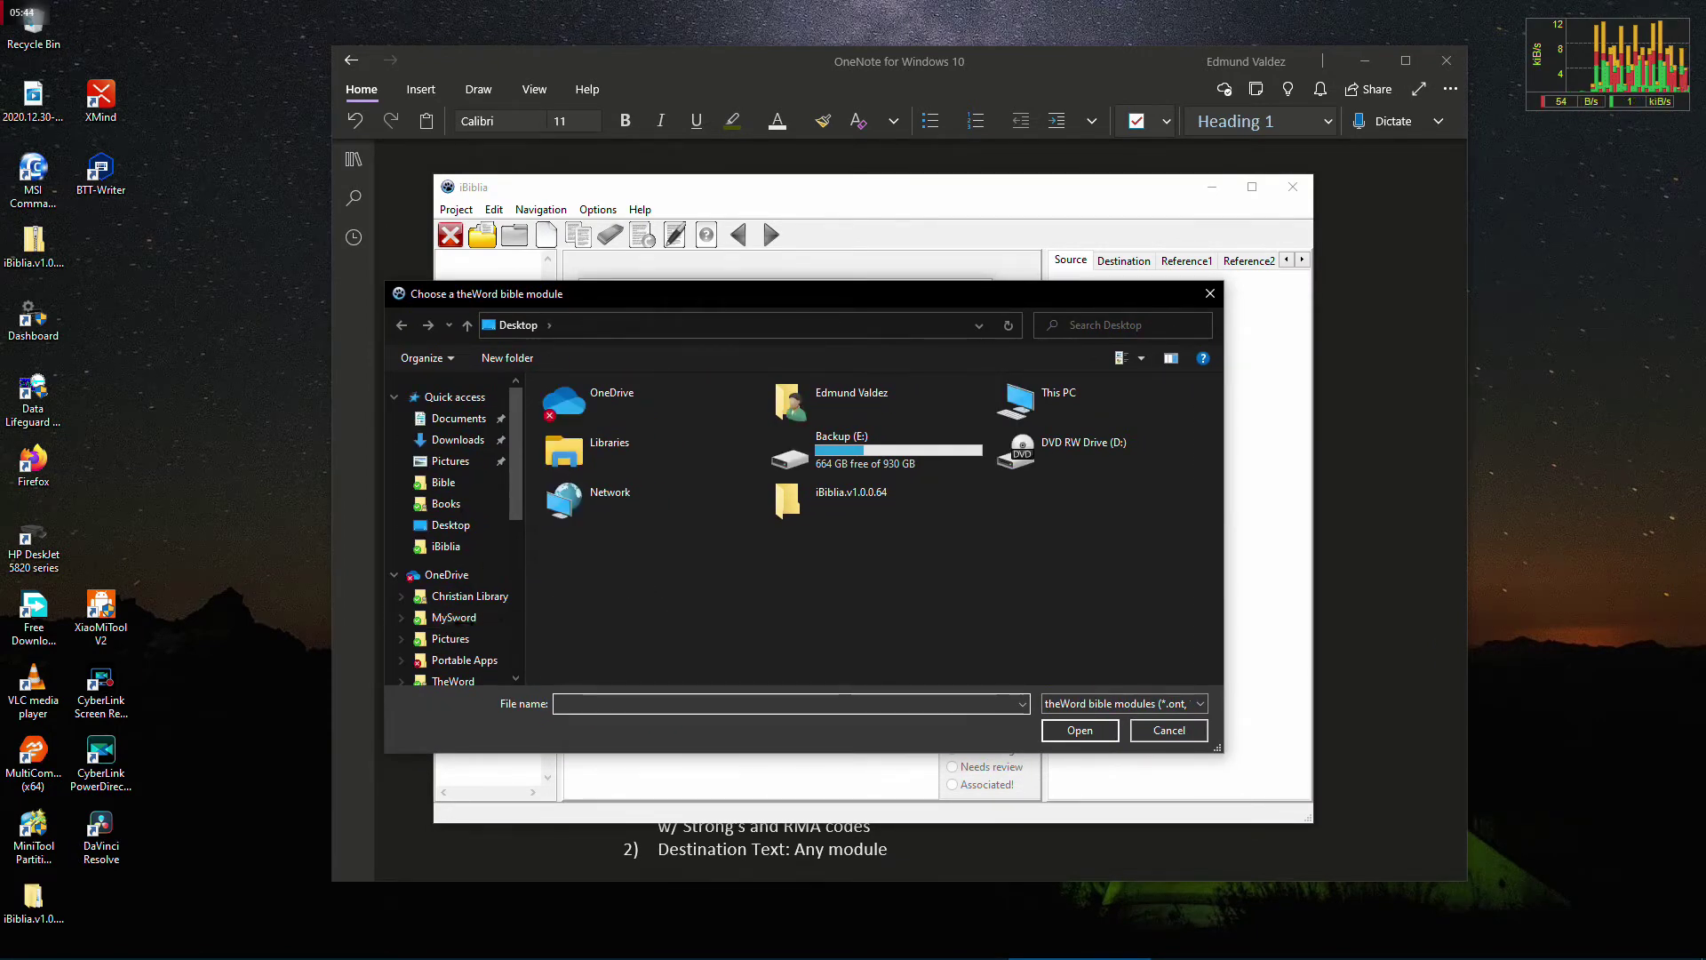
Browse to the OneDrive folder TheWordTools > LXX > Bible in iBiblia's Source module chooser
{"action": "scroll", "coordinate": [453, 622], "scroll_direction": "down", "scroll_amount": 1}
{"action": "scroll", "coordinate": [451, 619], "scroll_direction": "up", "scroll_amount": 1}
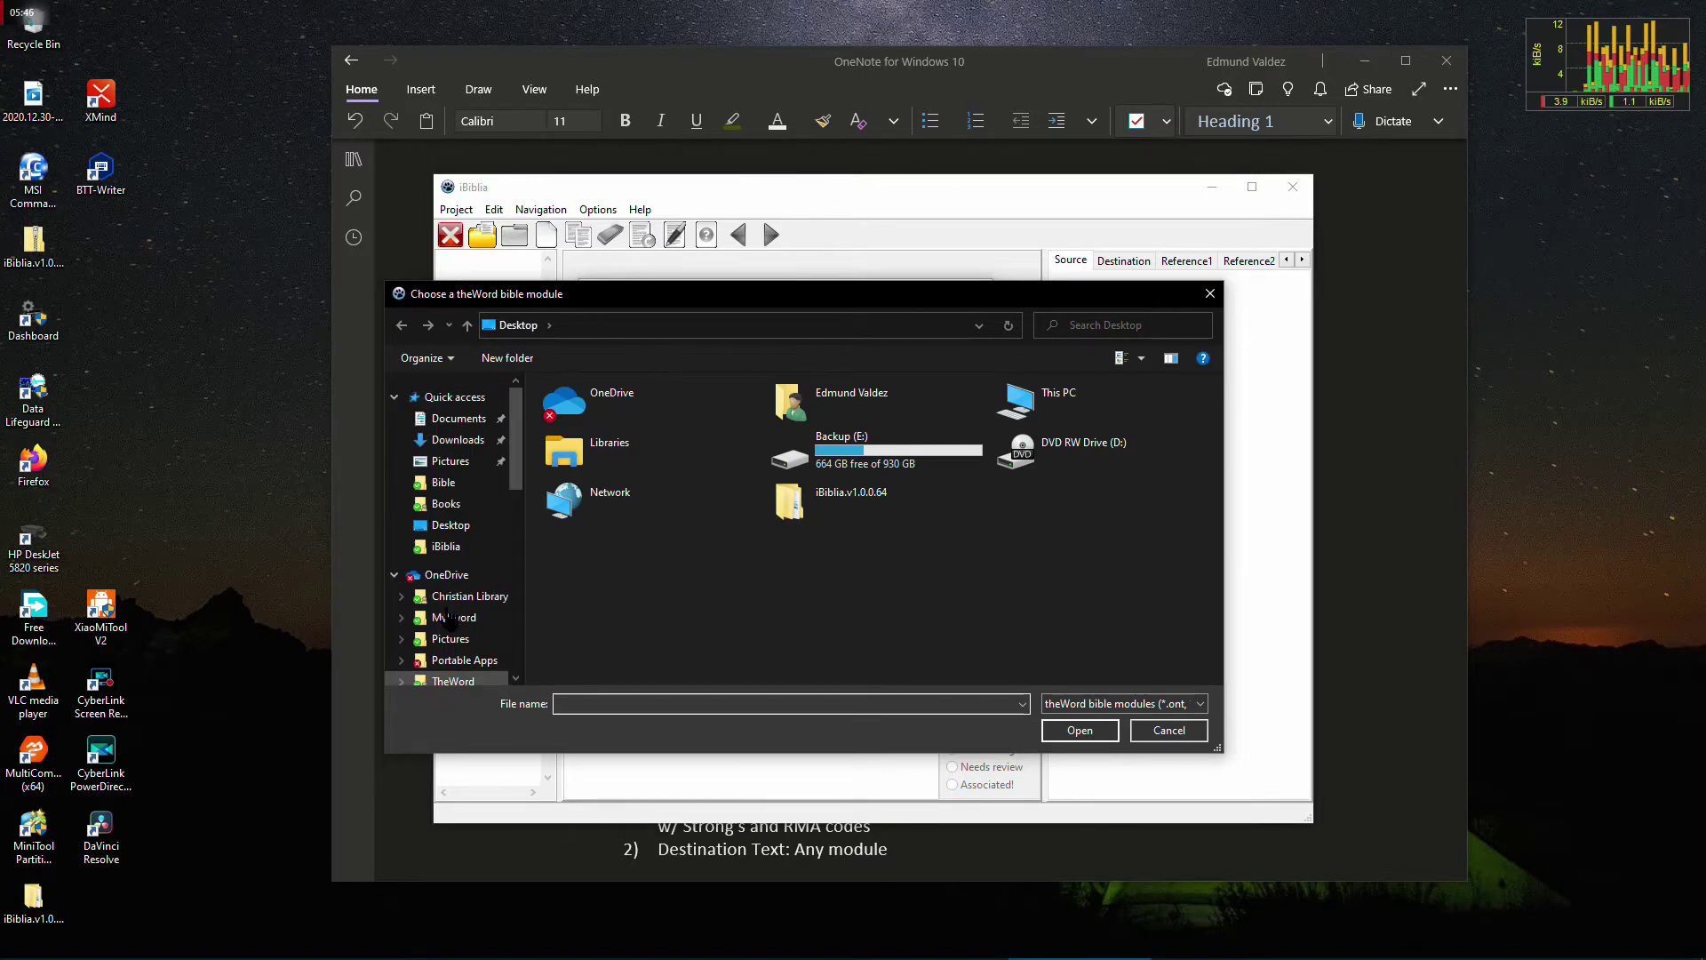
{"action": "scroll", "coordinate": [455, 627], "scroll_direction": "down", "scroll_amount": 1}
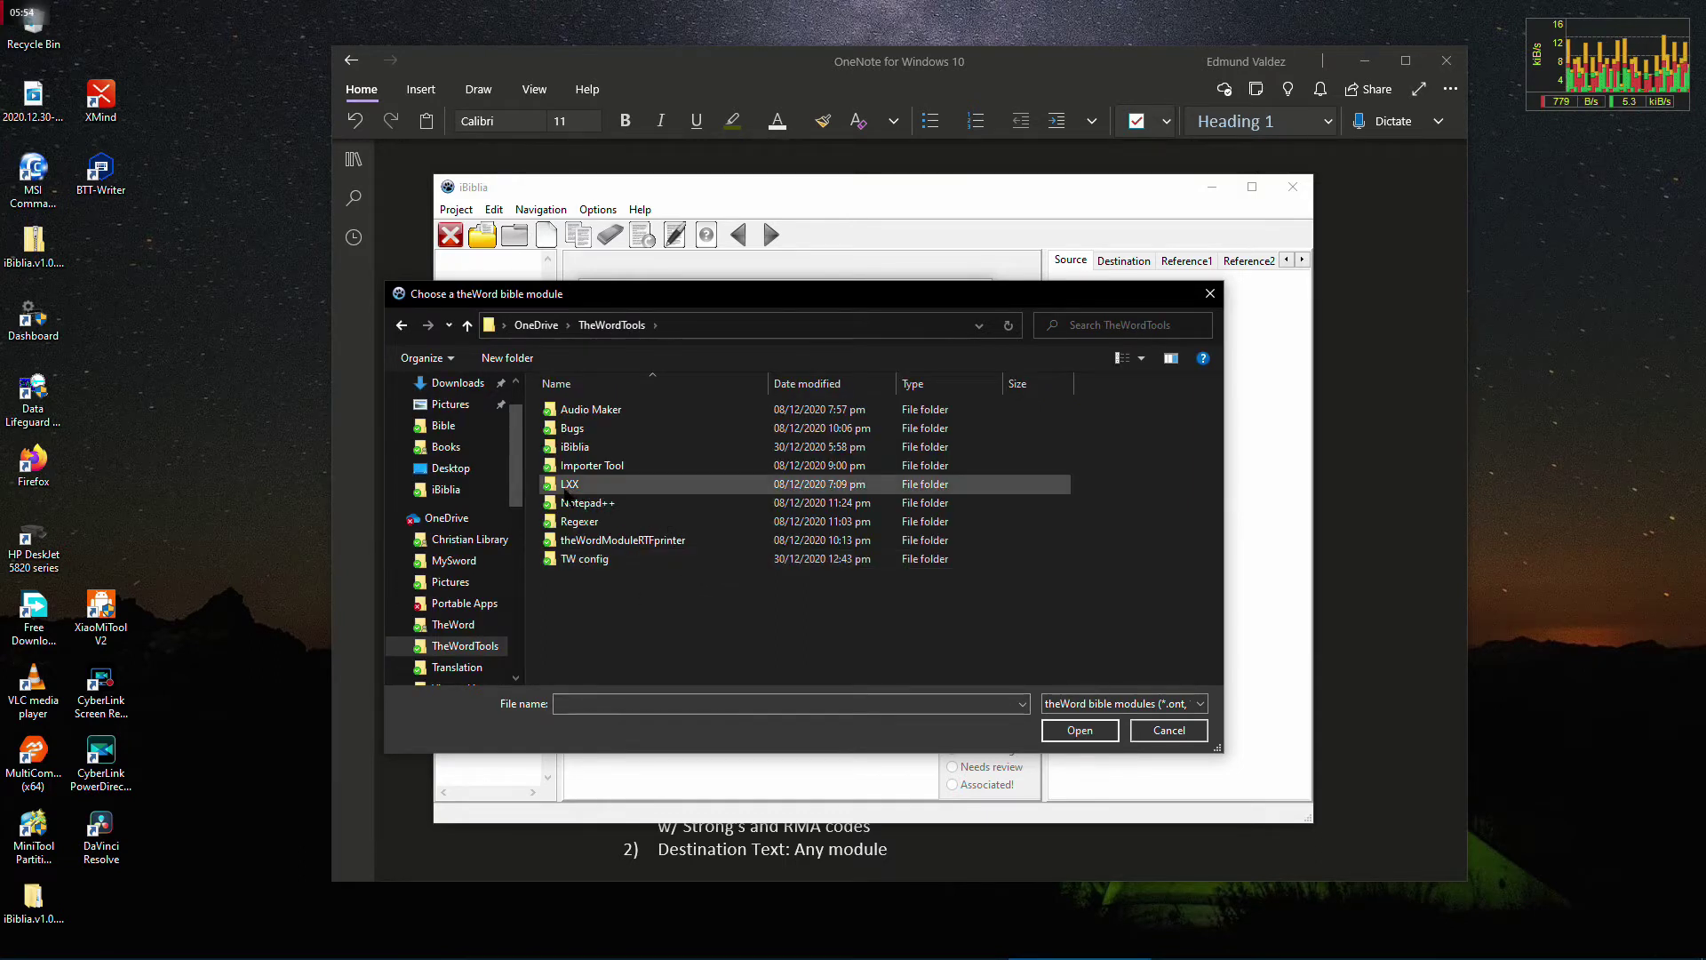
{"action": "left_click", "coordinate": [572, 488]}
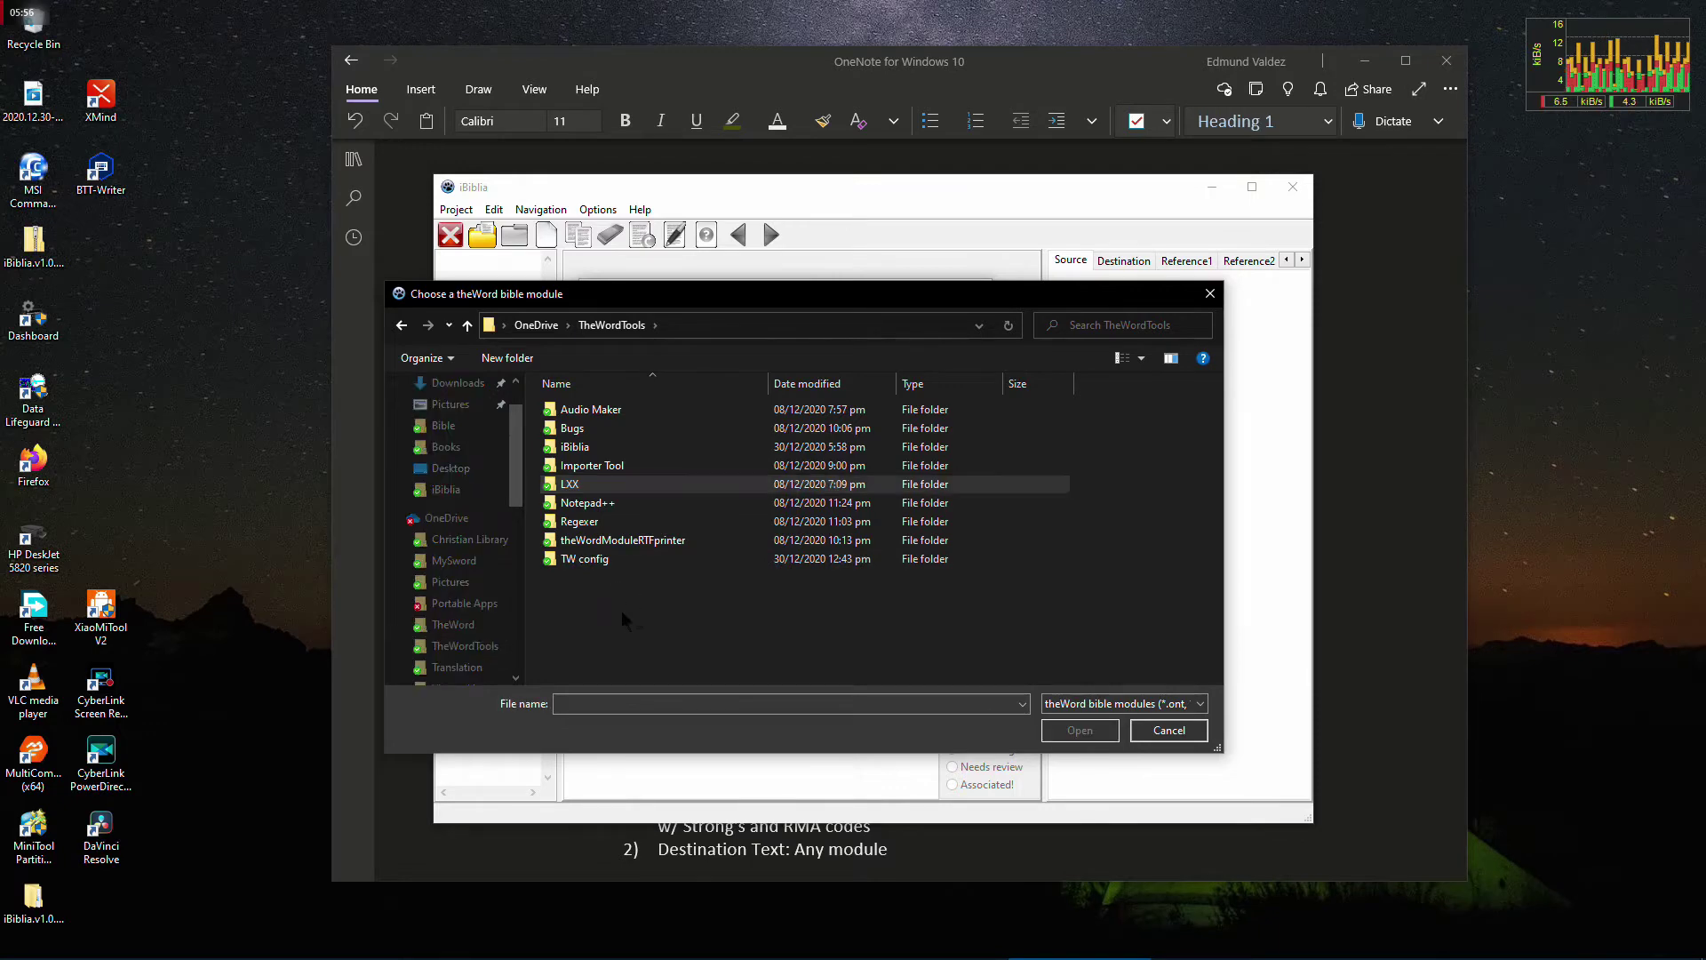
{"action": "double_click", "coordinate": [578, 413]}
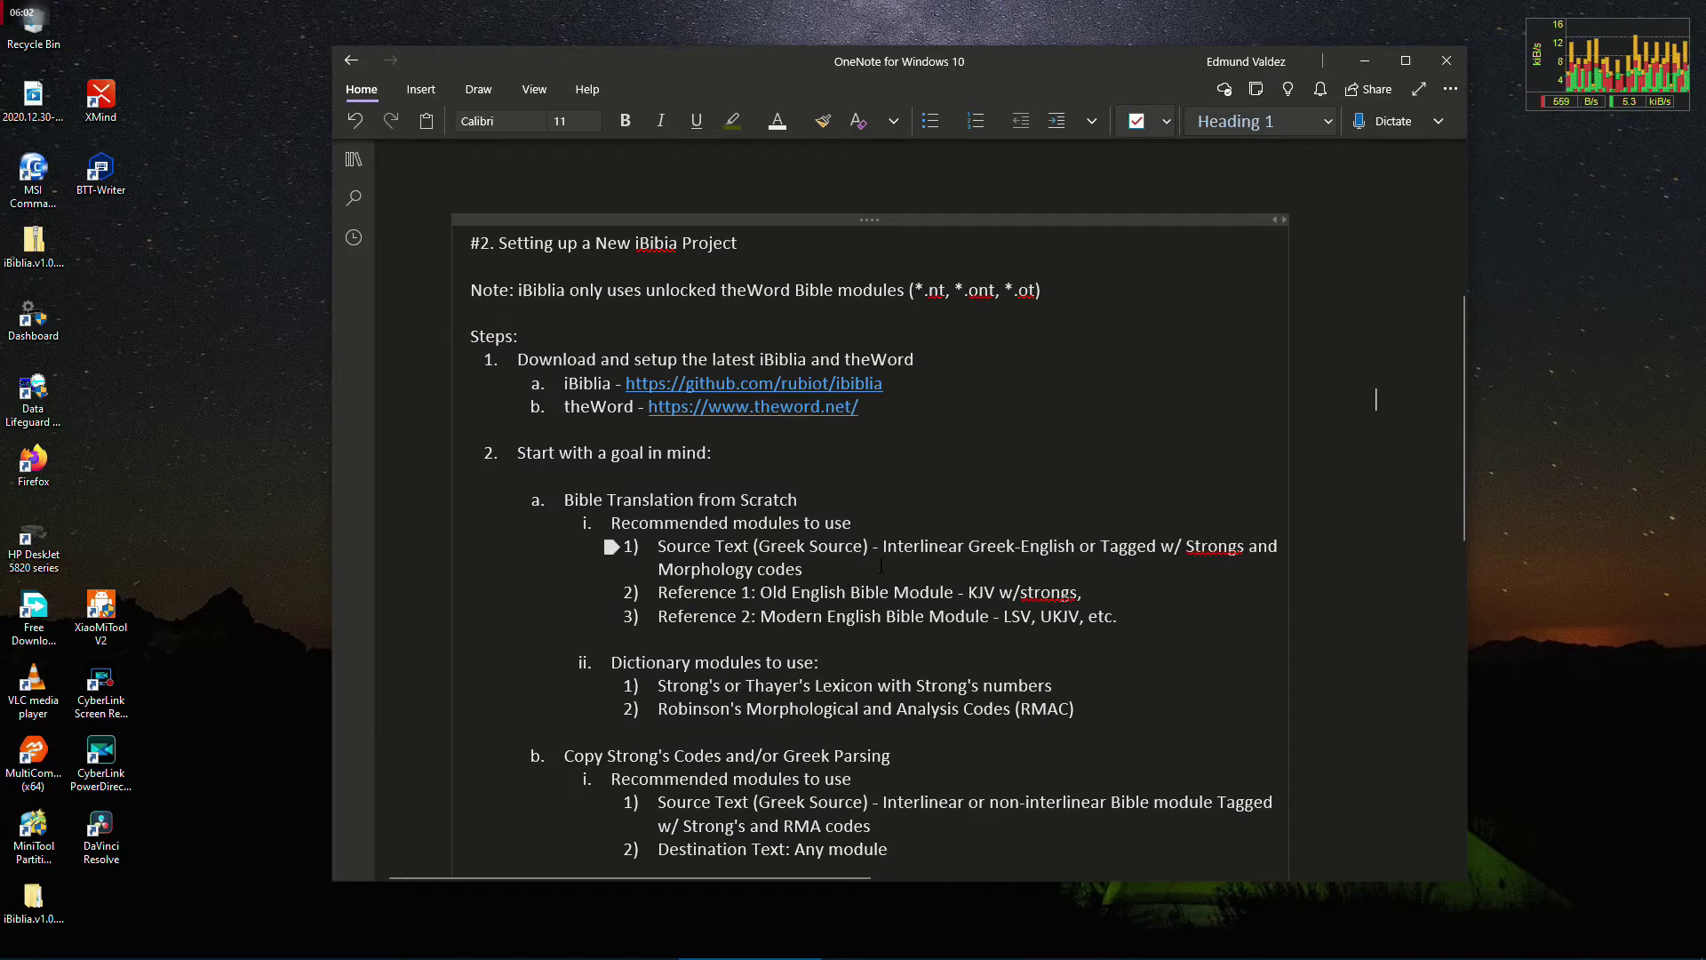
Highlight "Interlinear Greek-English" in the OneNote notes and choose LXXiBrent as the project's Source text in iBiblia
{"action": "left_click_drag", "start_coordinate": [882, 546], "coordinate": [1078, 545]}
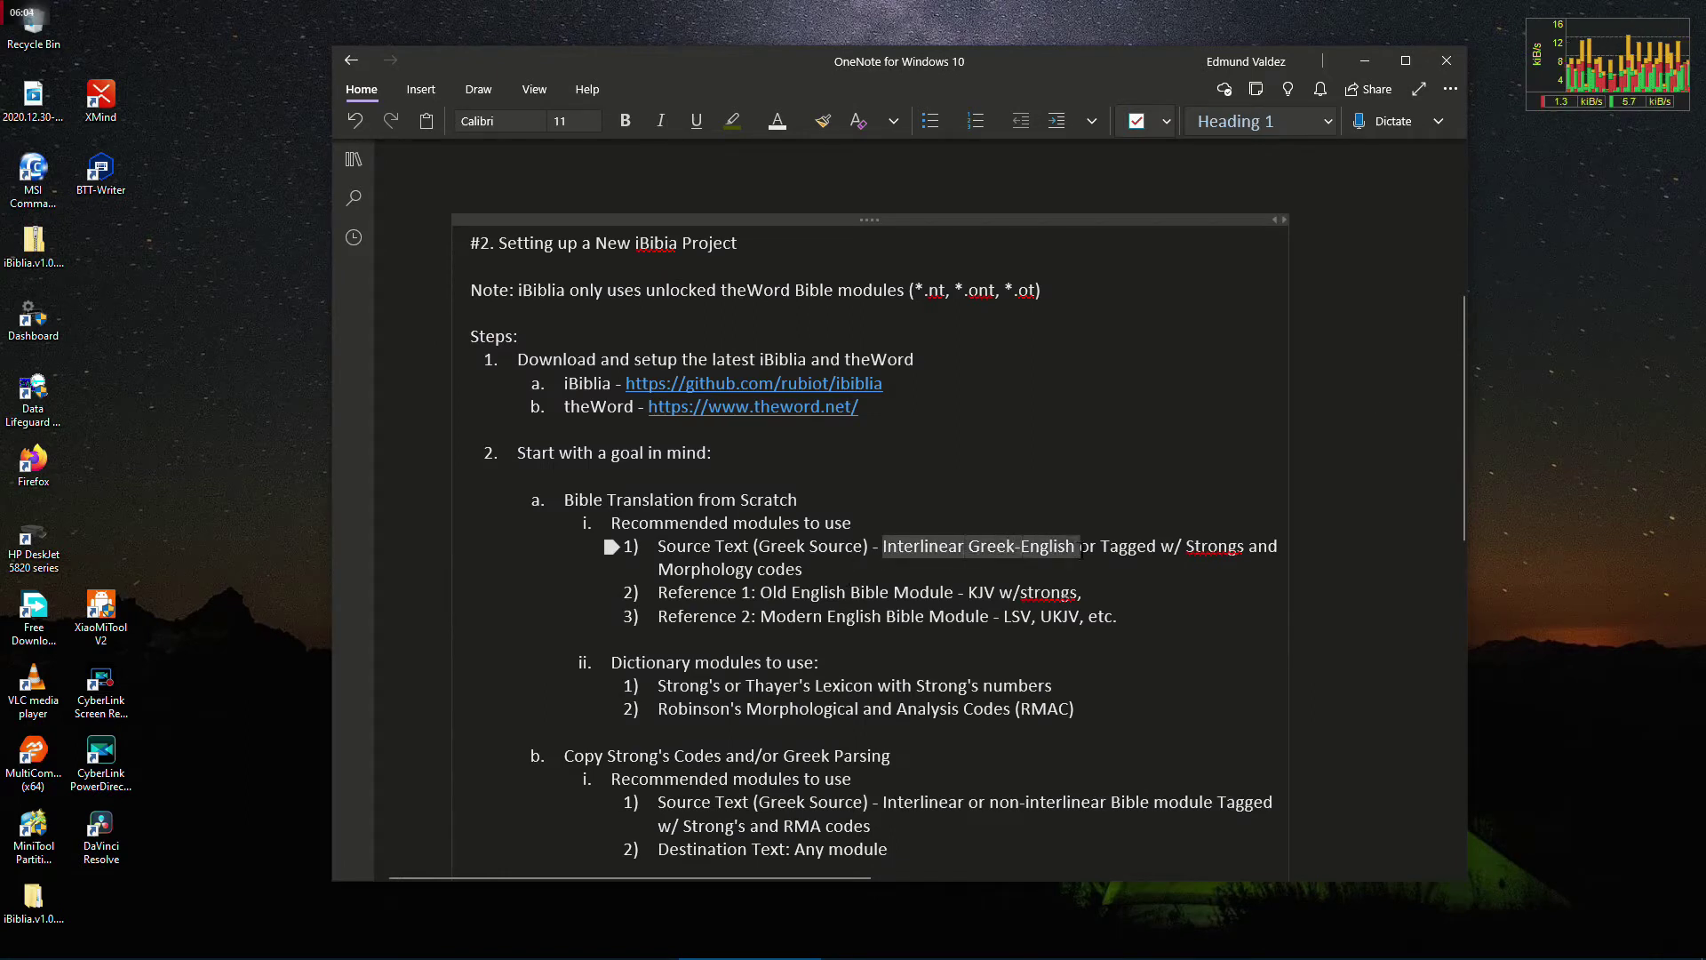
{"action": "left_click", "coordinate": [1205, 555]}
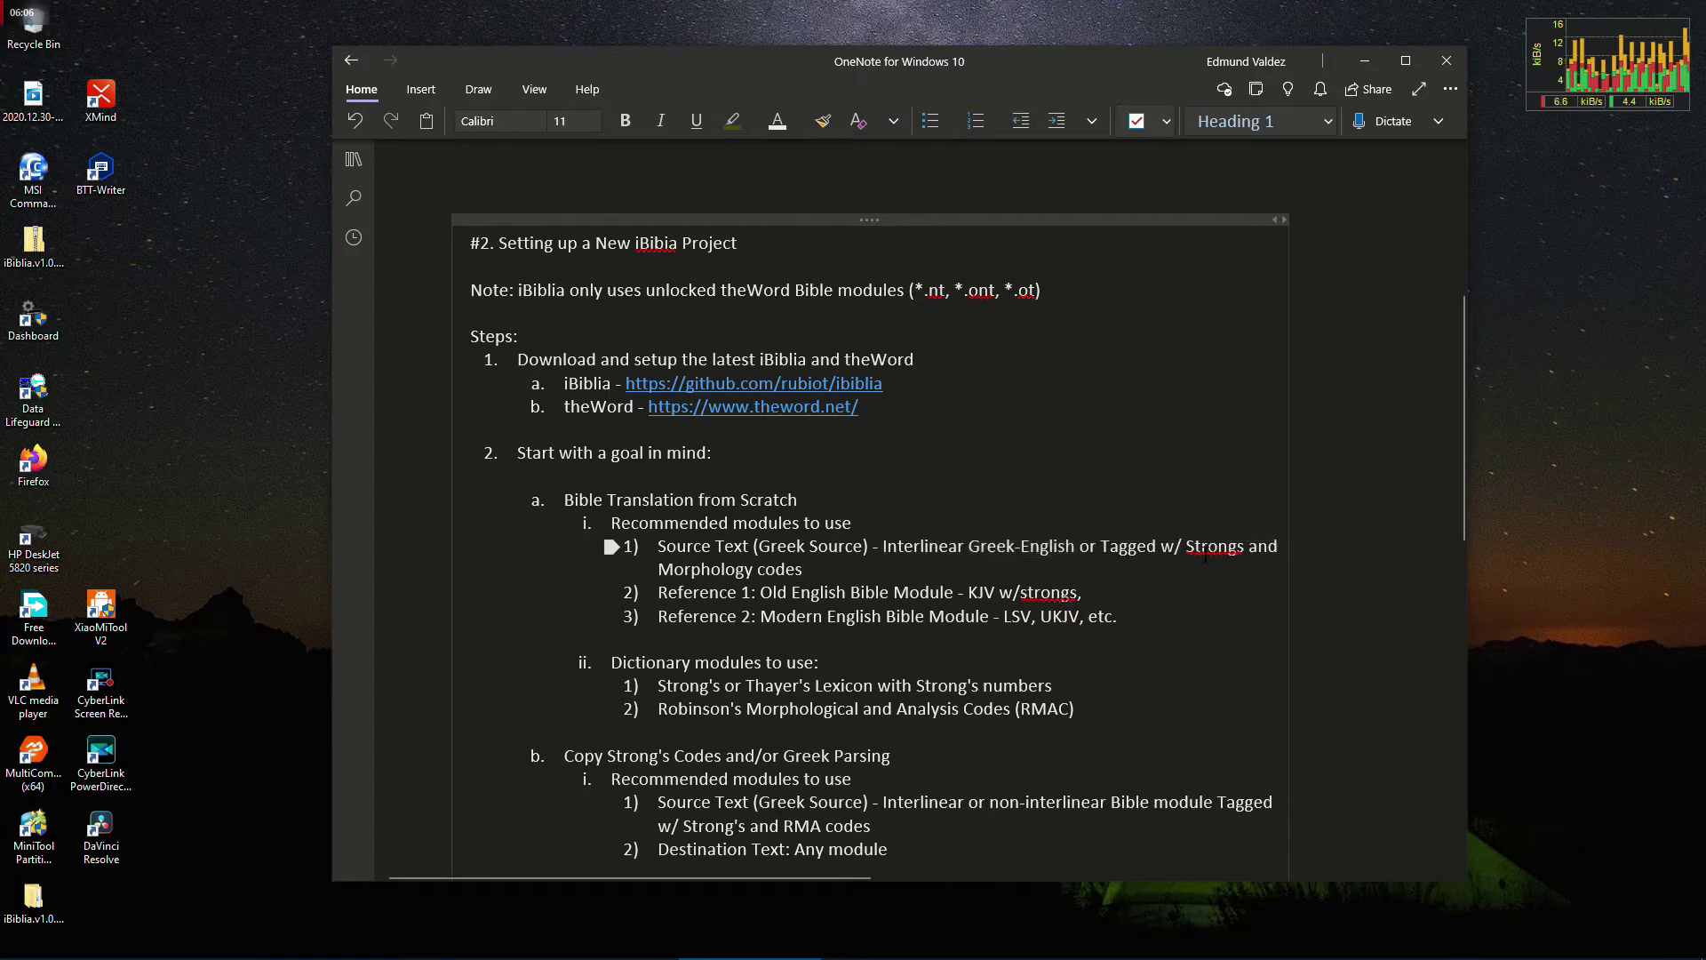
{"action": "left_click", "coordinate": [845, 567]}
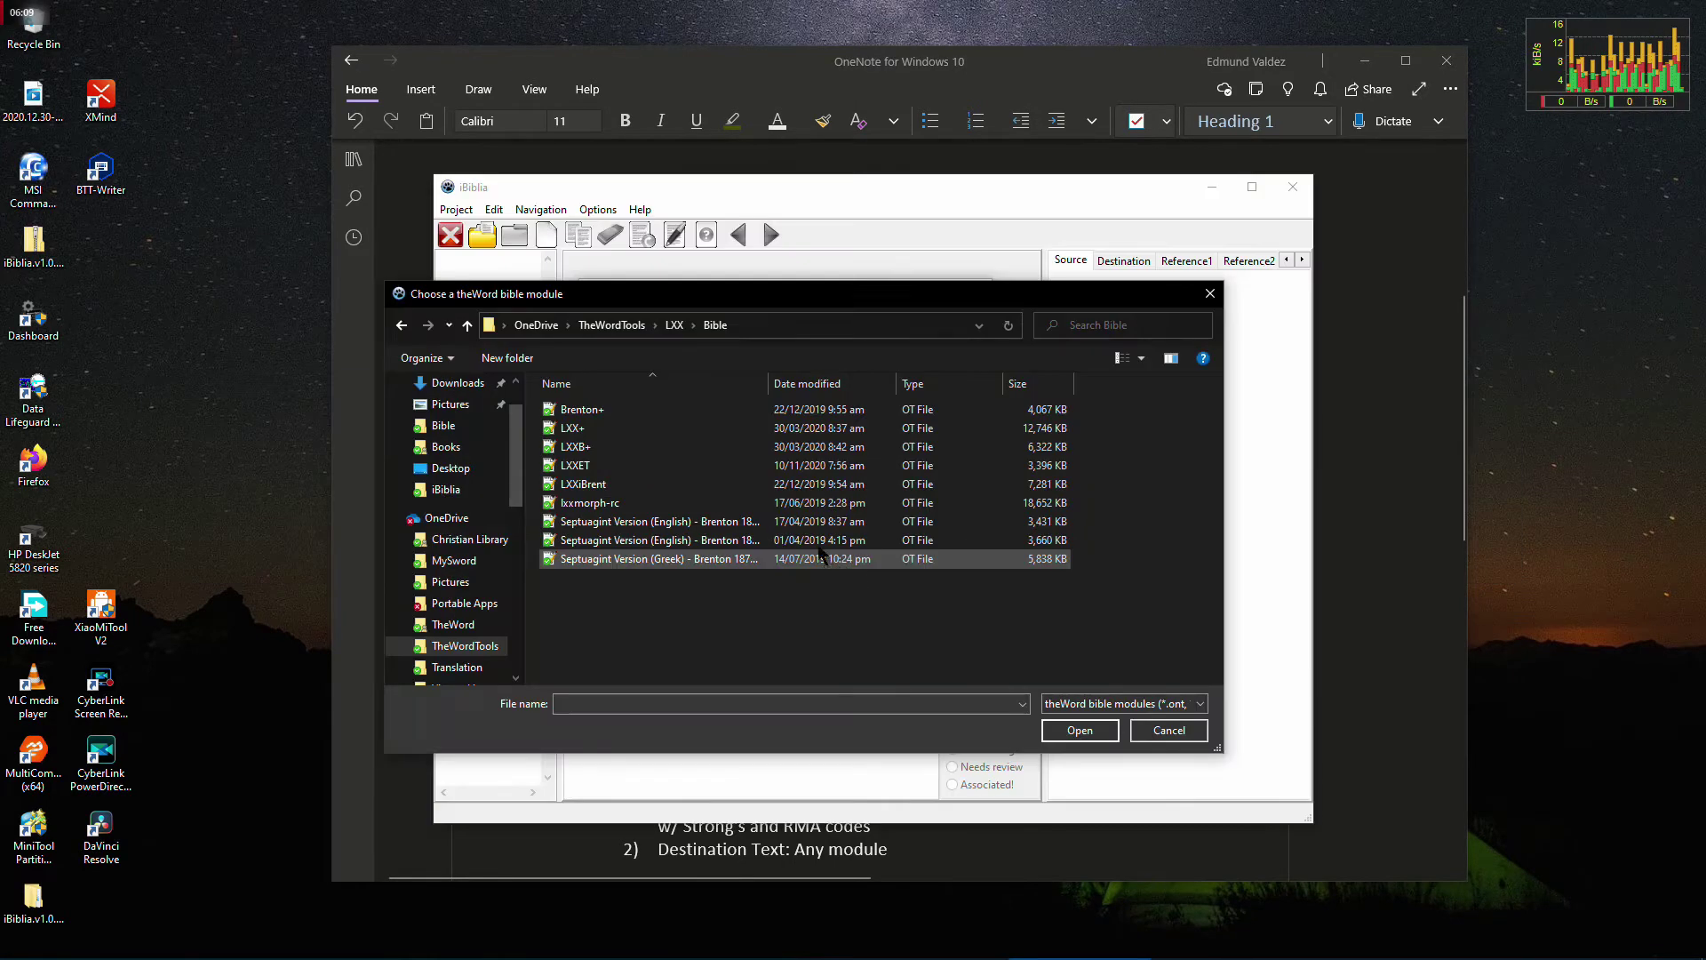
{"action": "left_click", "coordinate": [658, 539]}
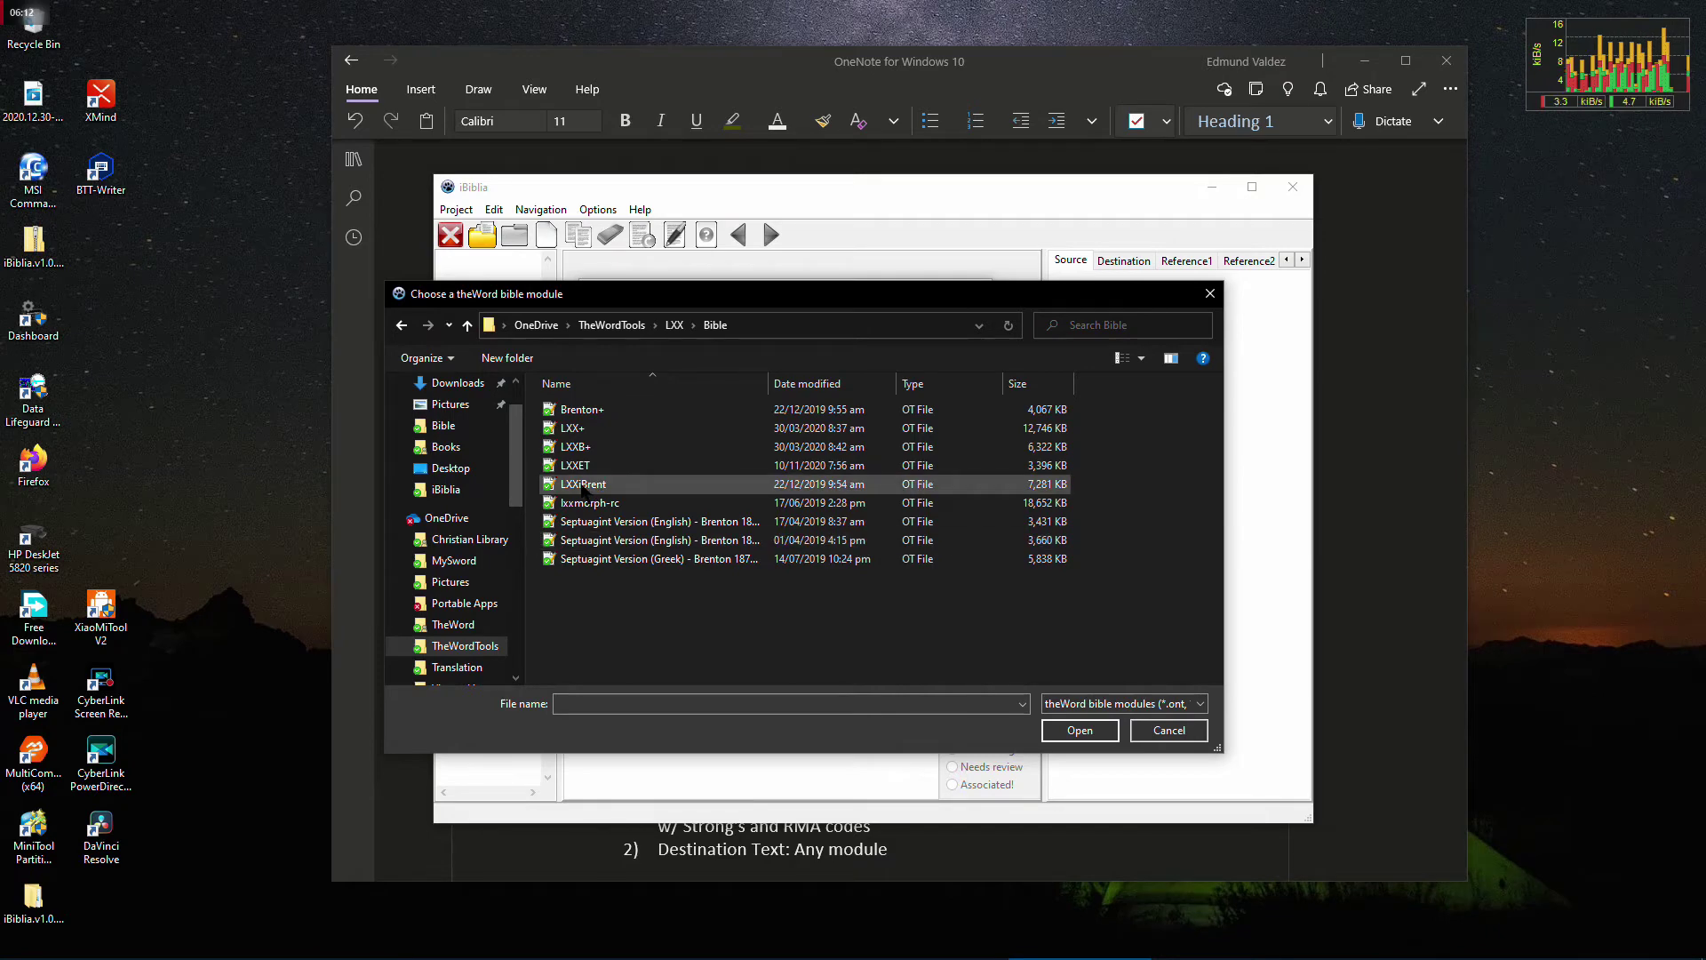
{"action": "double_click", "coordinate": [582, 485]}
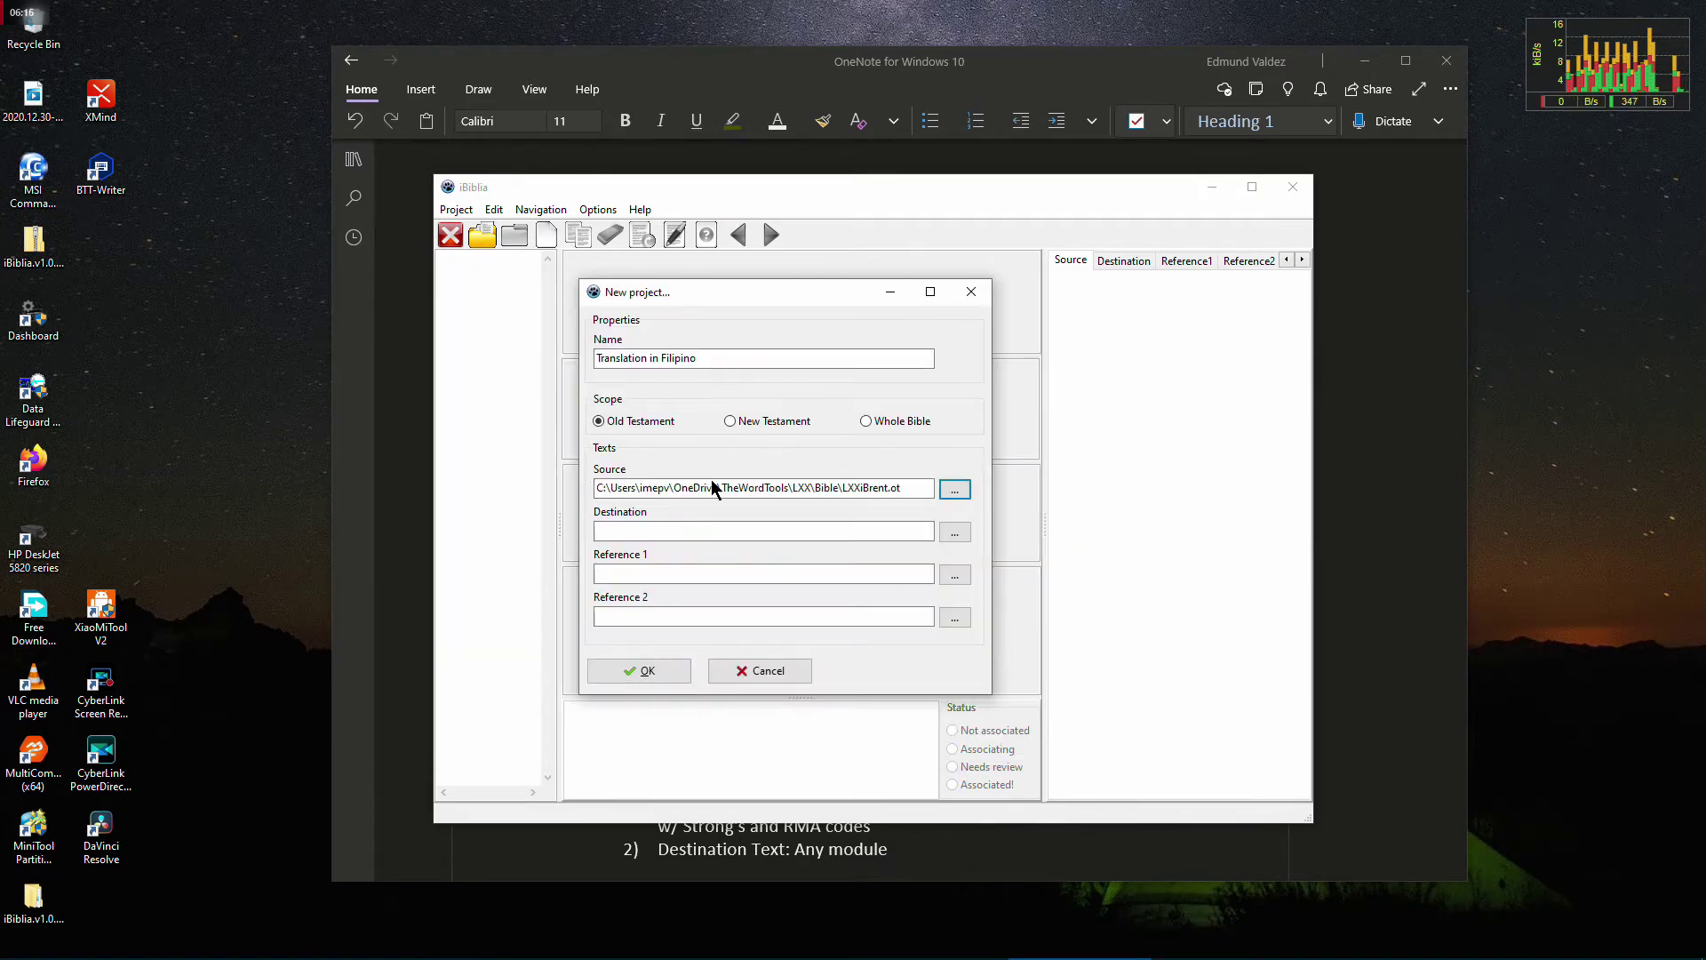
Leave Destination empty and browse for the Reference 1 module in the OneDrive folder TheWord > Bibles
{"action": "left_click", "coordinate": [655, 531]}
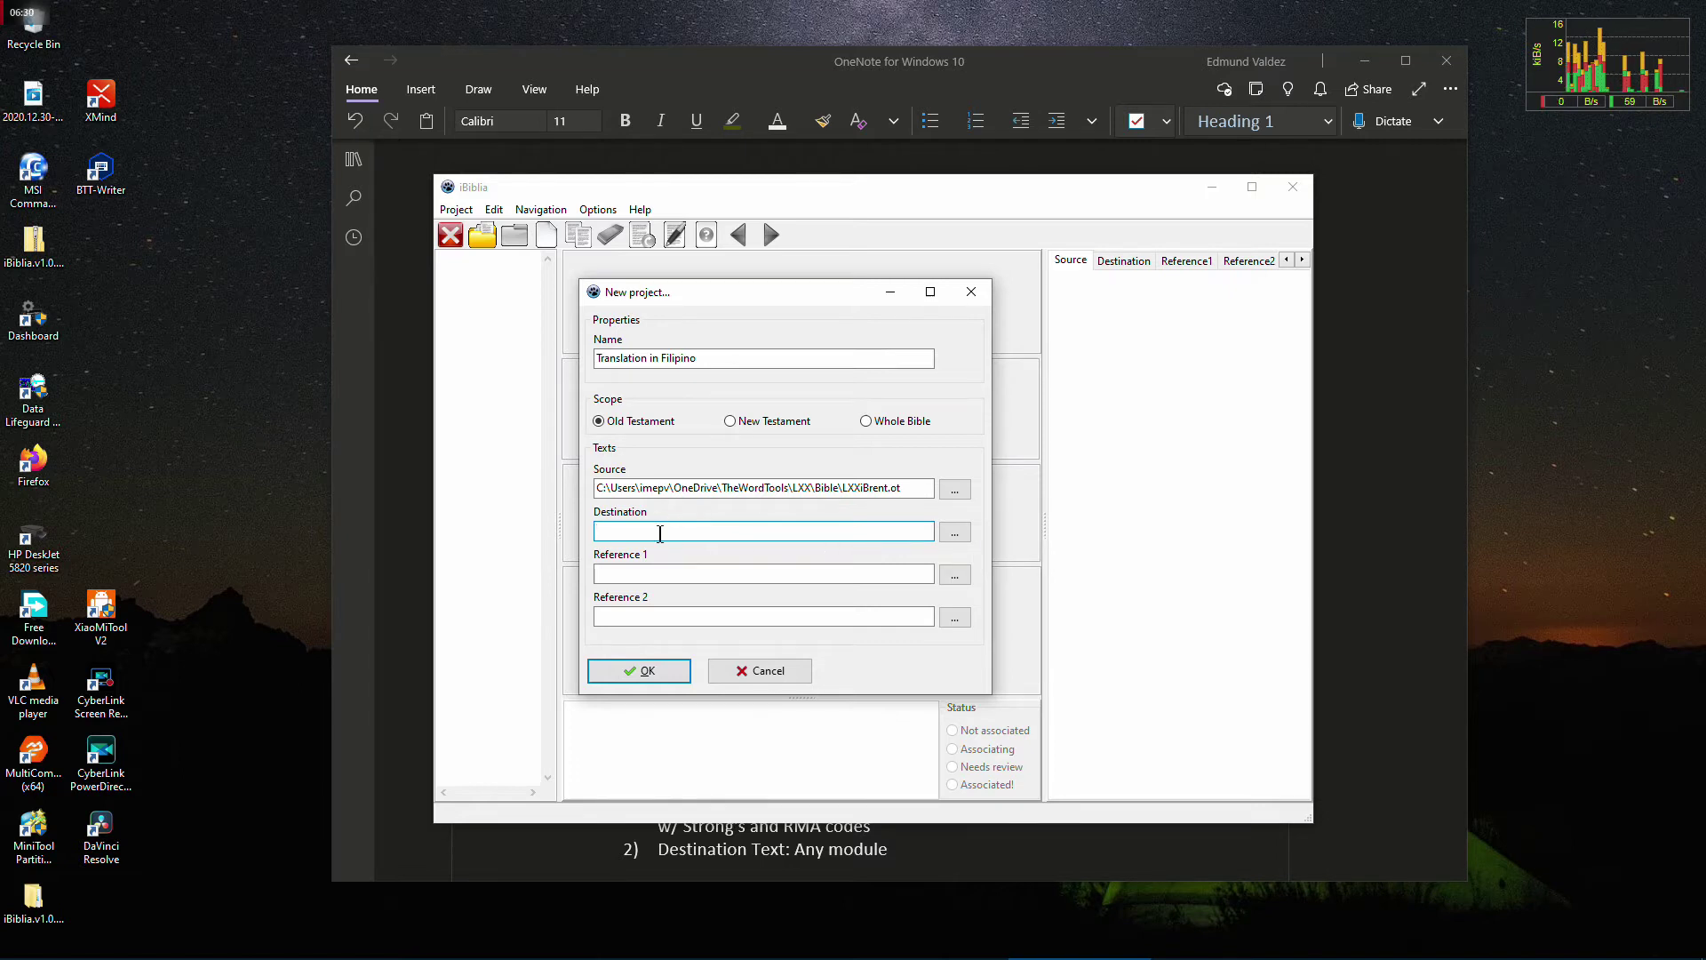
{"action": "left_click", "coordinate": [652, 578]}
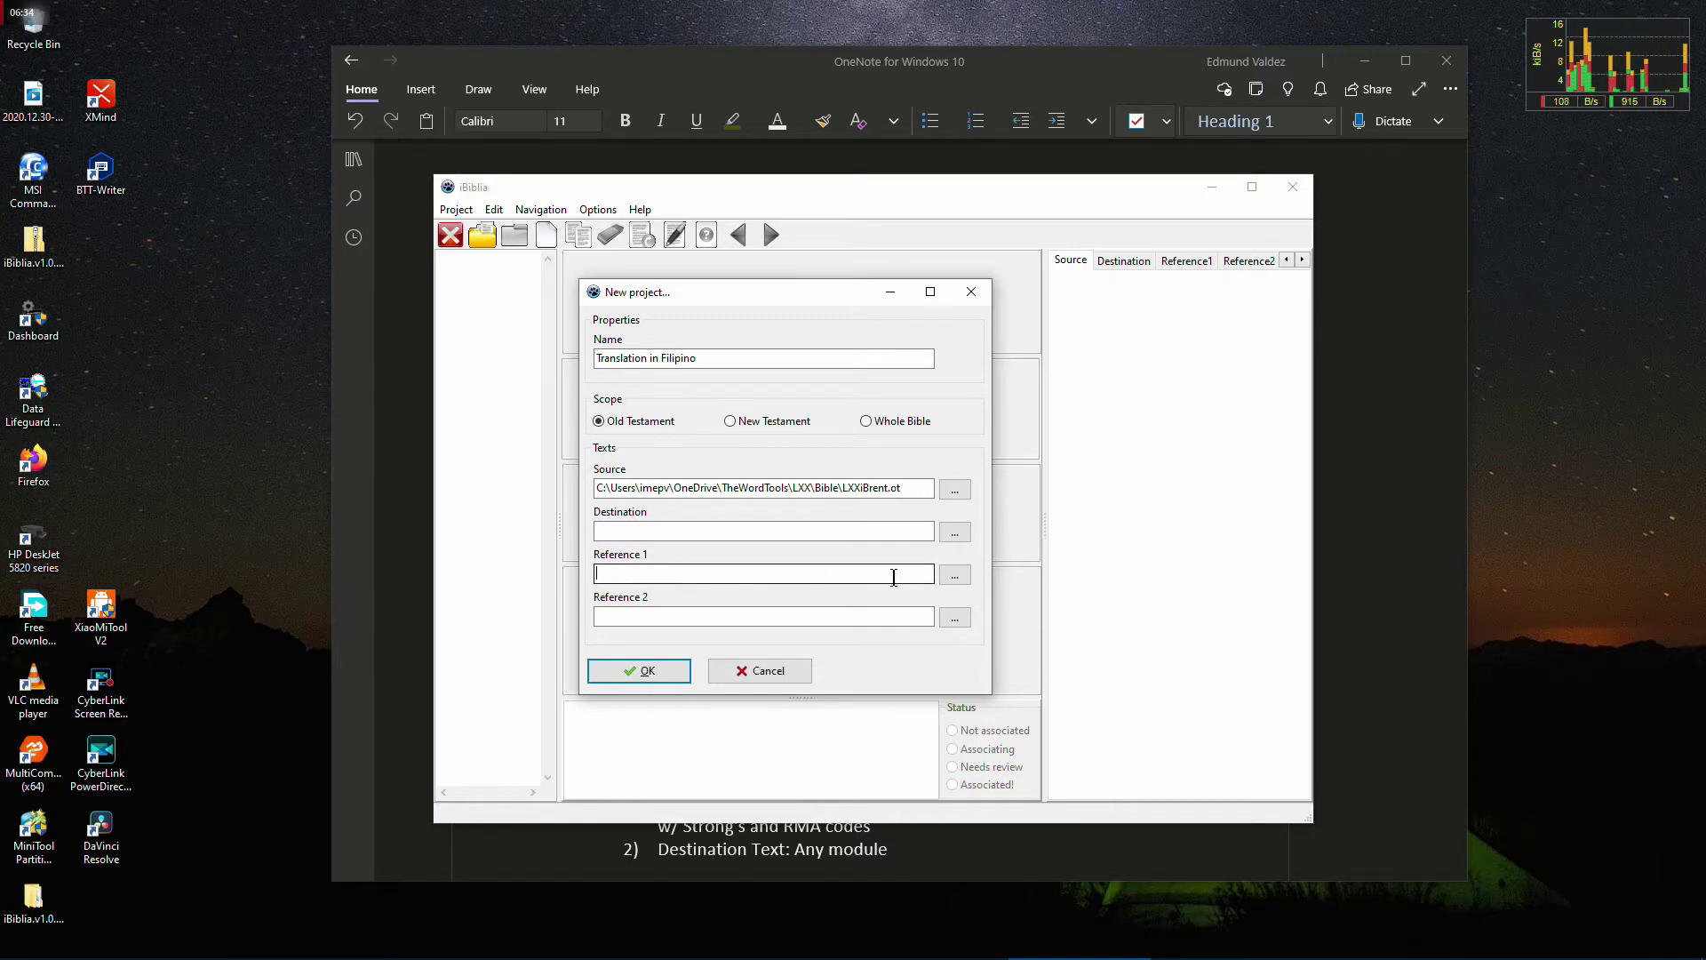
{"action": "left_click", "coordinate": [956, 576]}
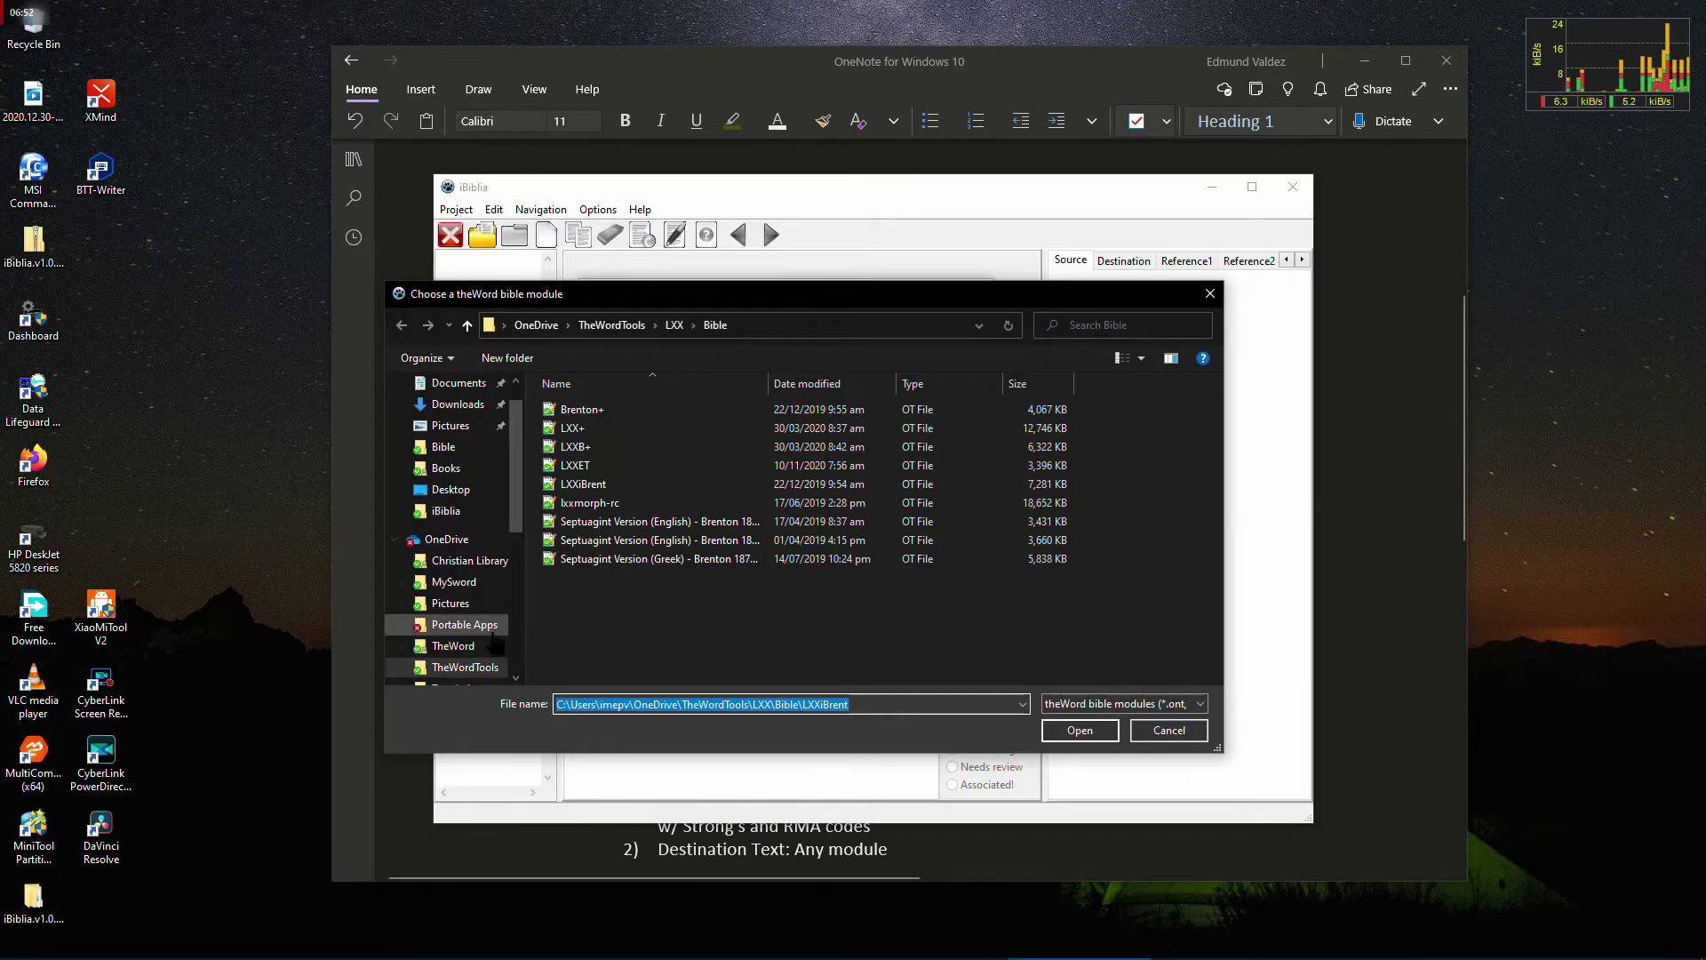
{"action": "left_click", "coordinate": [402, 645]}
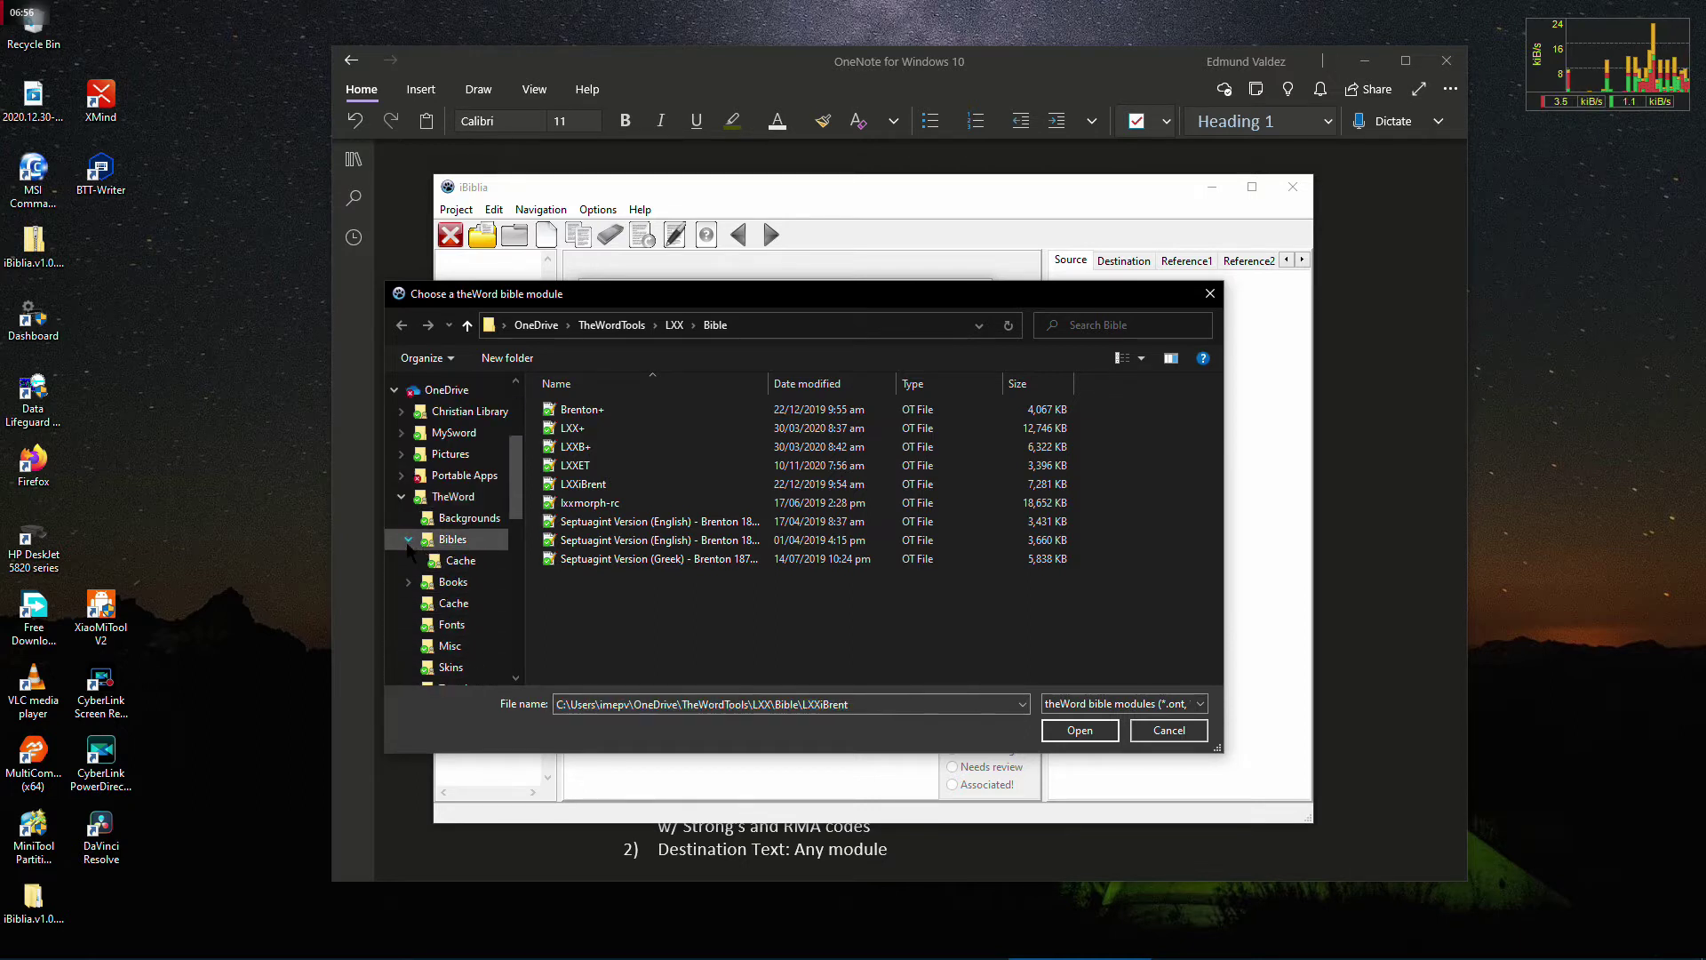
{"action": "left_click", "coordinate": [408, 539]}
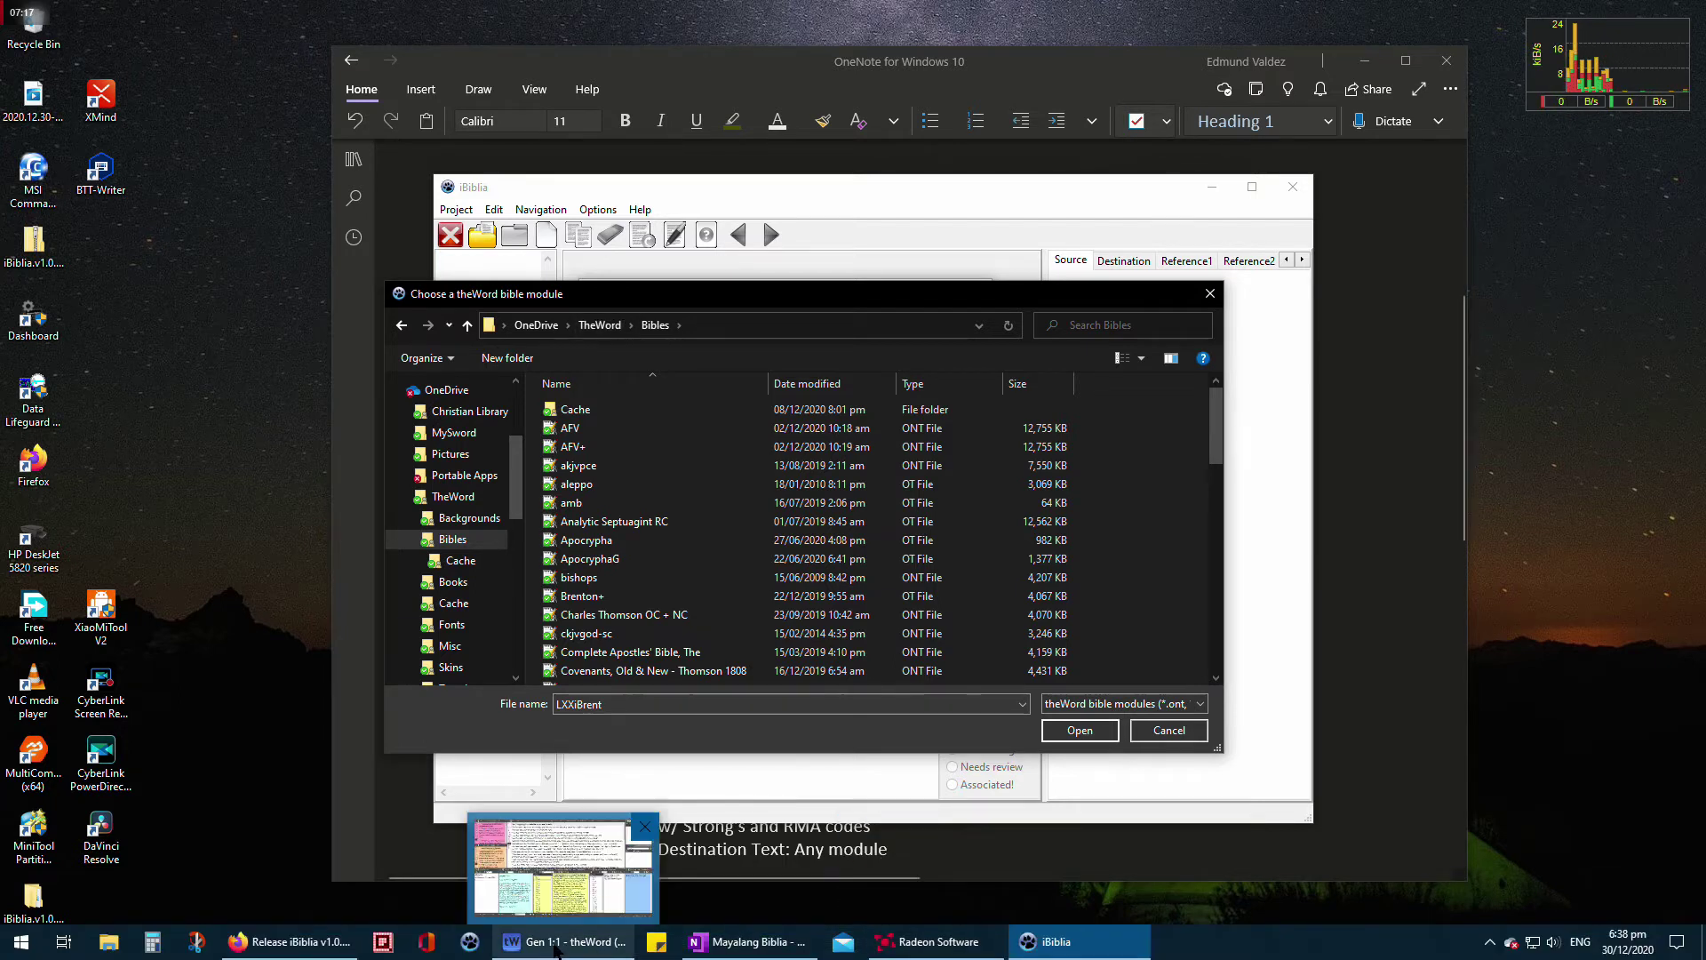
Switch to theWord to view its installed Bible modules, and return to iBiblia's Reference 1 module chooser
{"action": "left_click", "coordinate": [622, 943]}
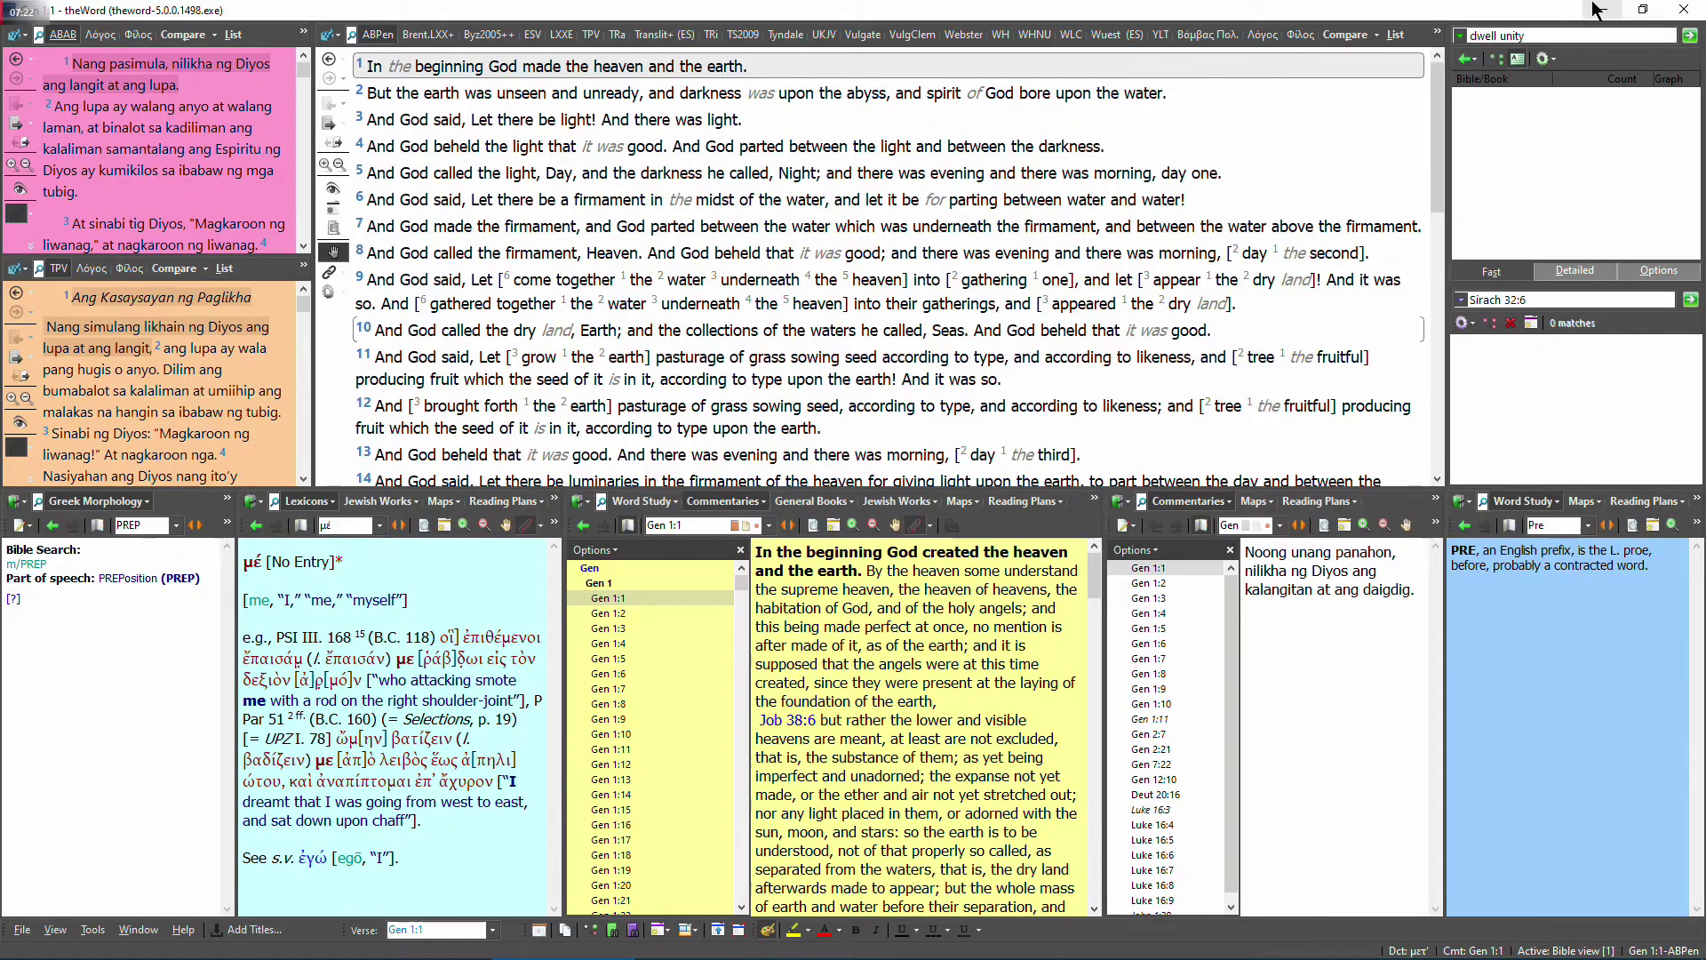
{"action": "left_click", "coordinate": [1595, 10]}
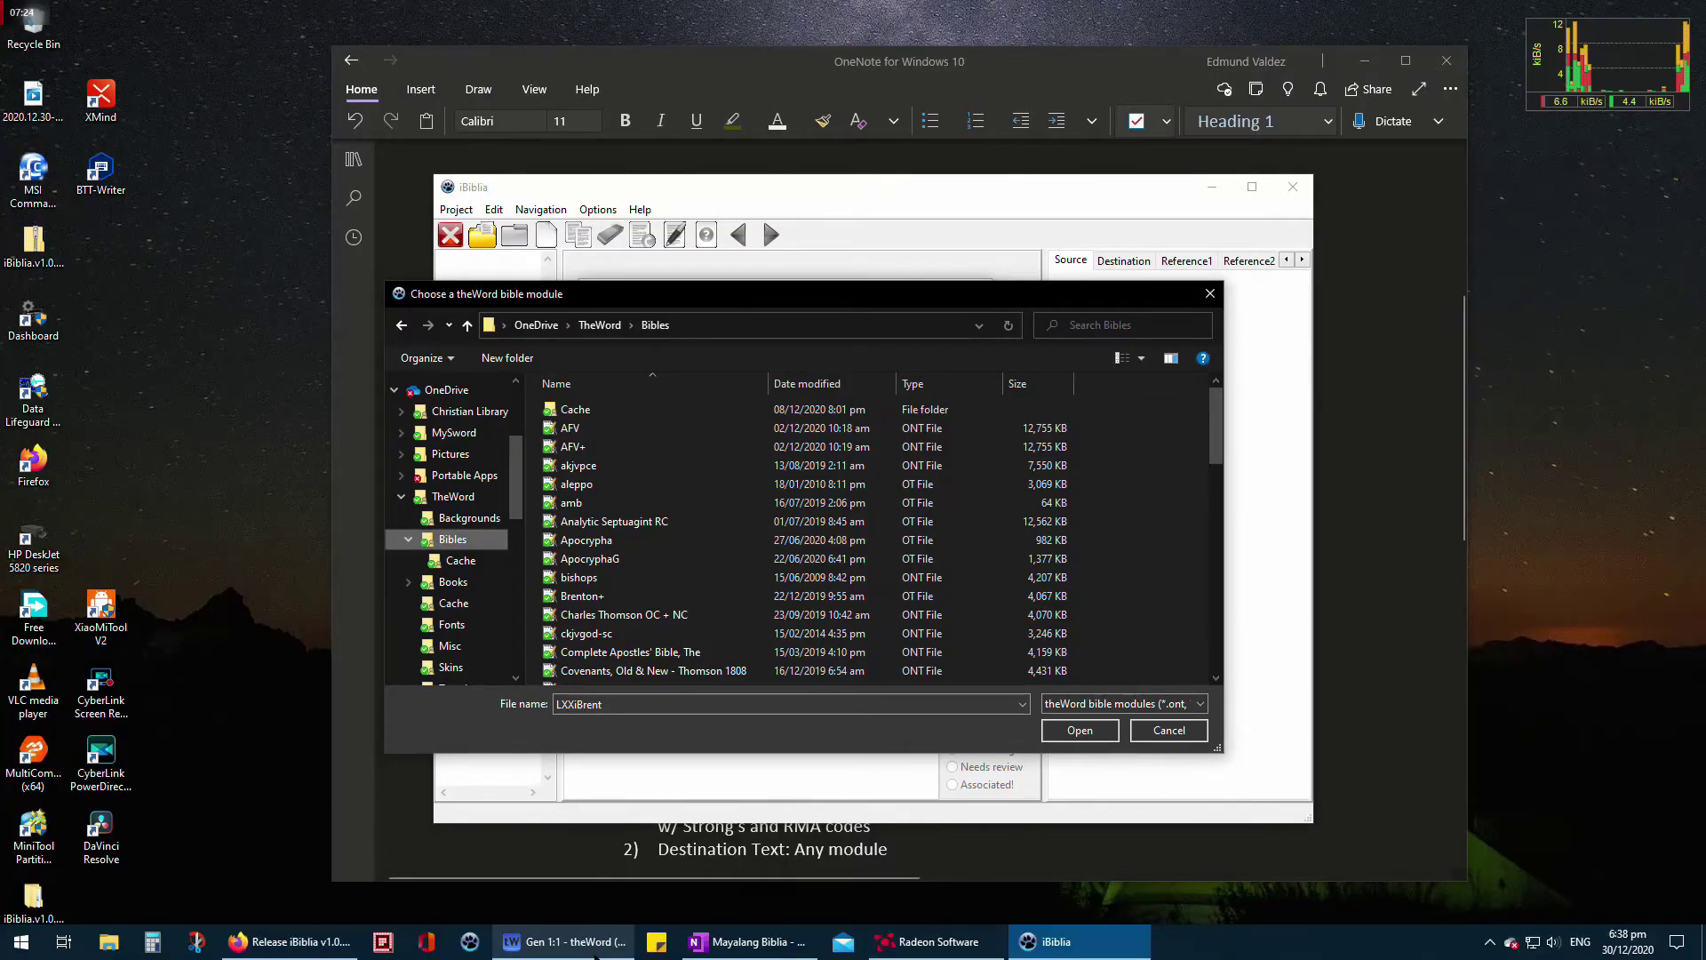
{"action": "mouse_move", "coordinate": [596, 953]}
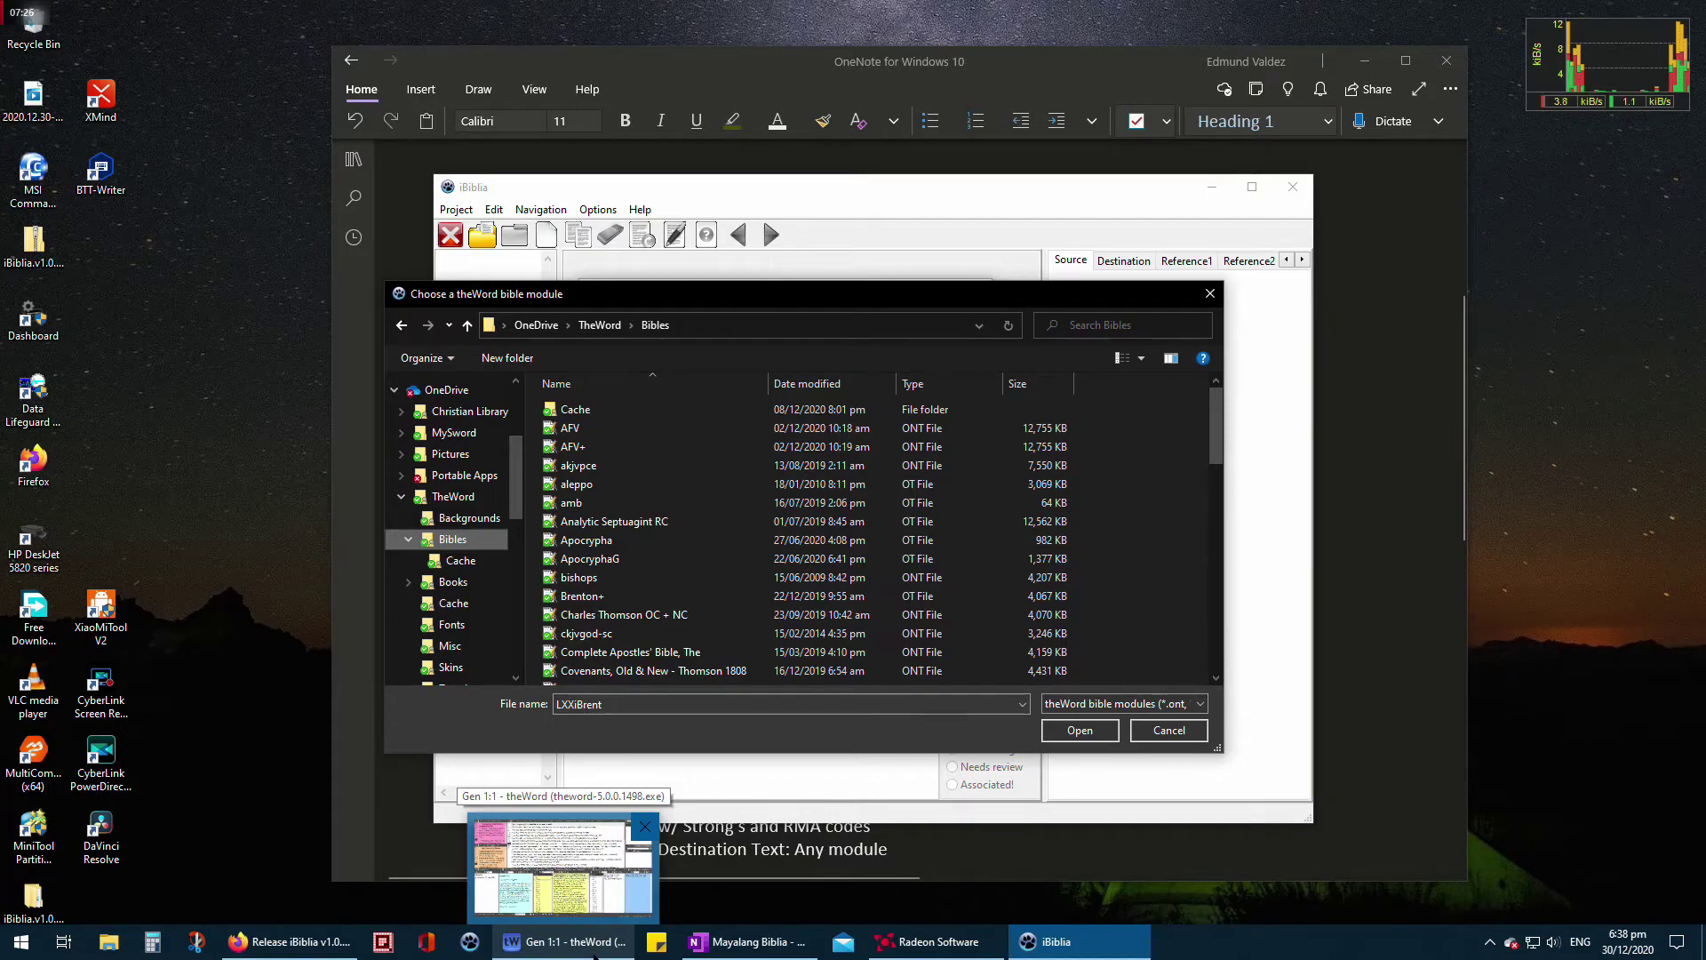
Close theWord and choose akjvpce from the Bibles folder as the project's Reference 1 module in iBiblia
{"action": "left_click", "coordinate": [595, 953]}
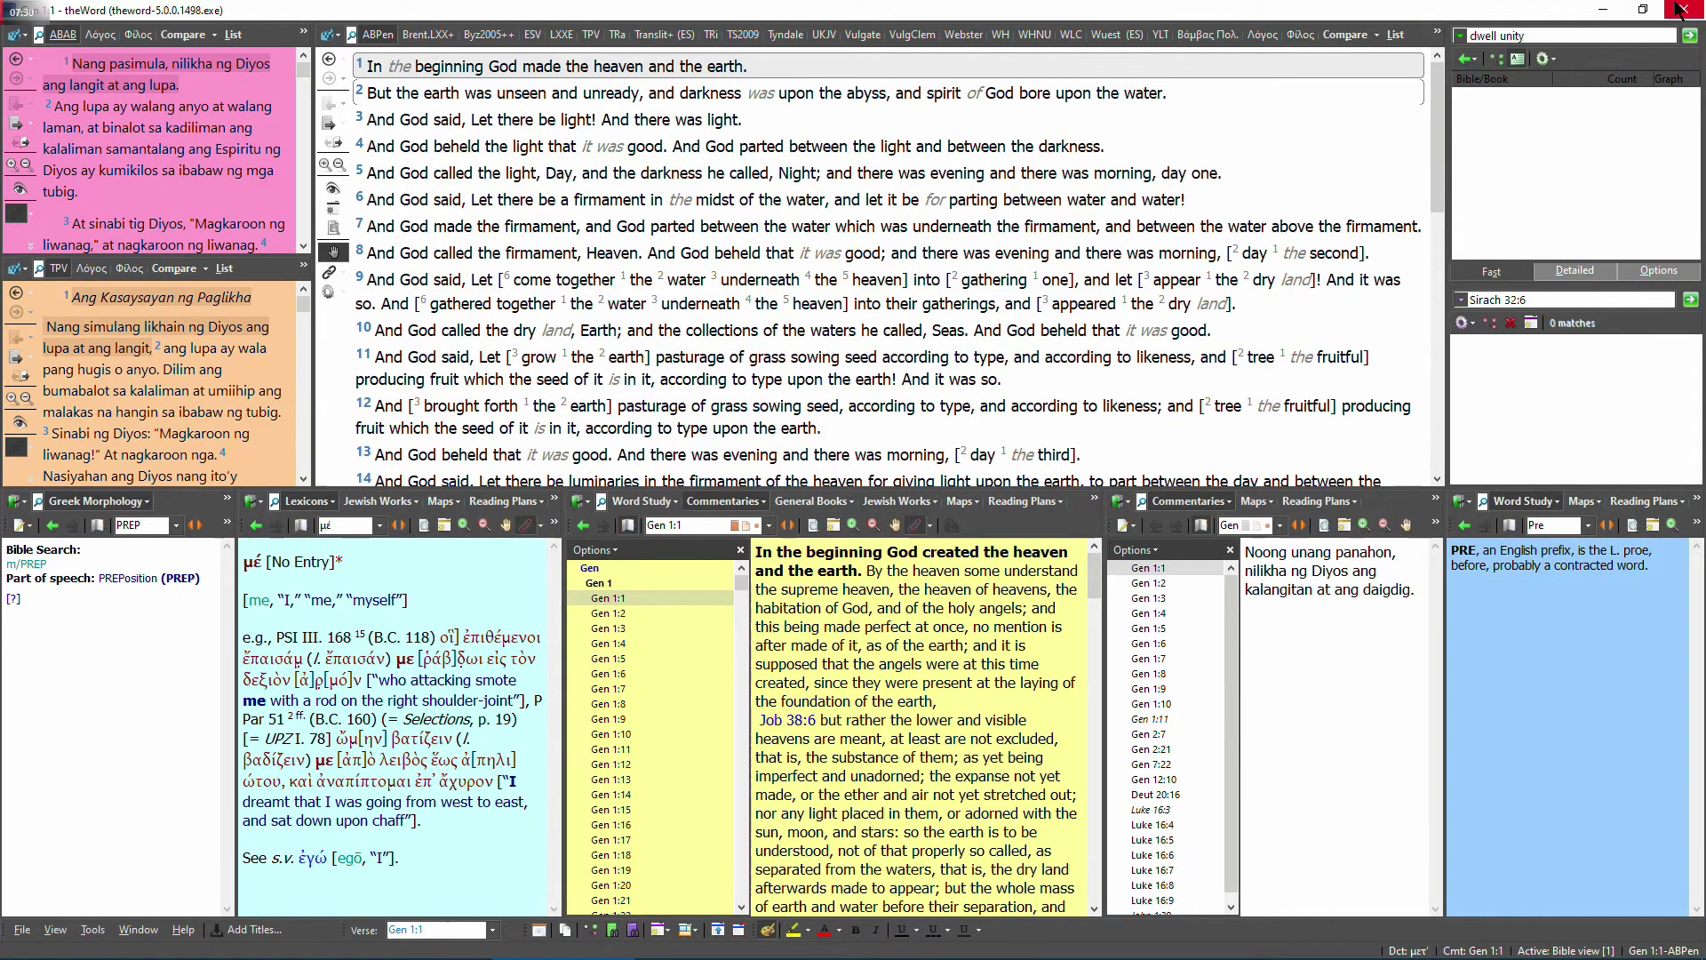
{"action": "left_click", "coordinate": [1678, 11]}
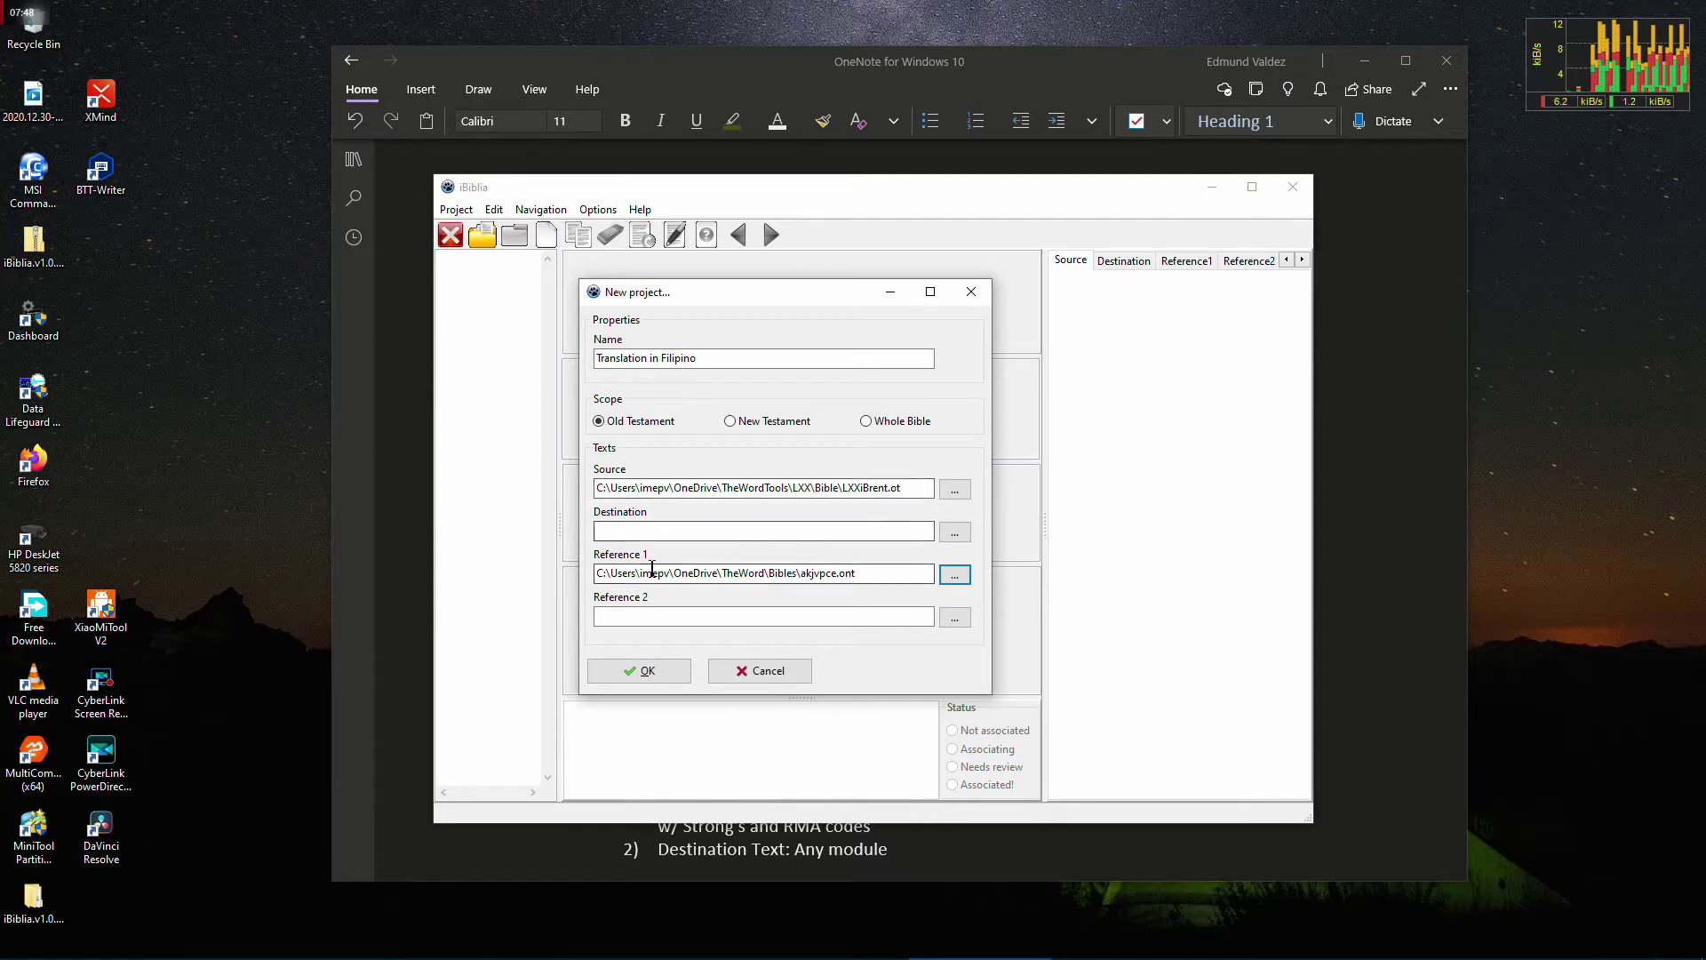
Check the OneNote recommendation for Reference 2 and choose a modern English module from the Bibles folder in iBiblia
{"action": "left_click", "coordinate": [691, 616]}
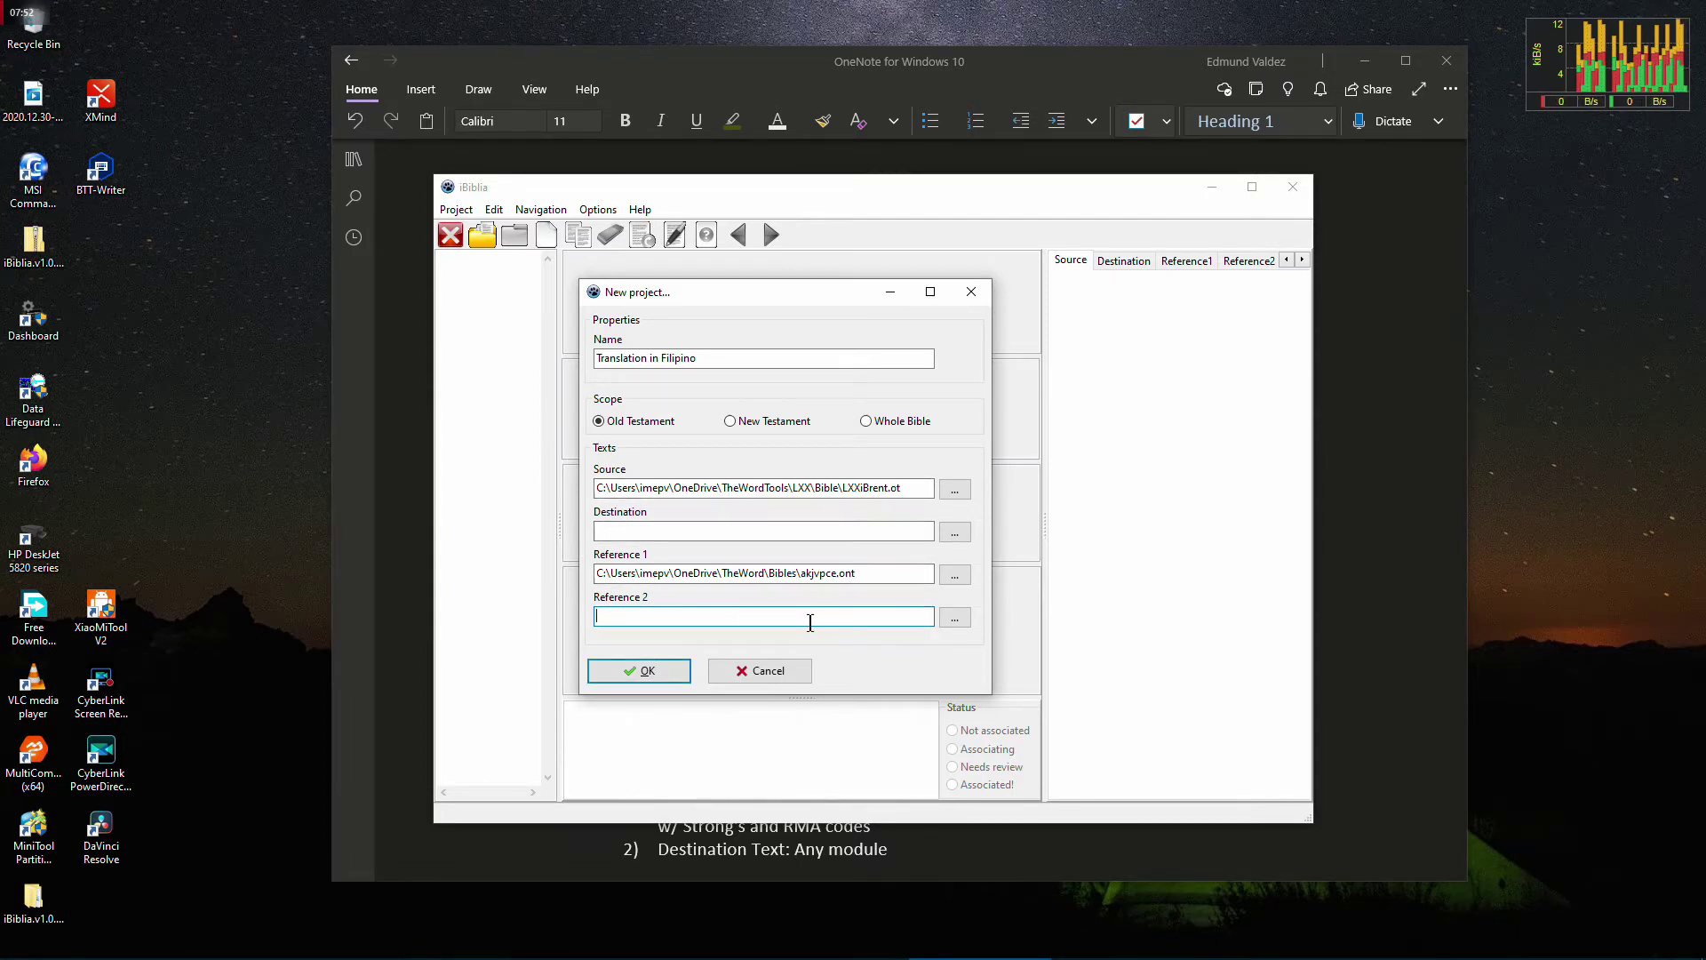
{"action": "left_click", "coordinate": [953, 620]}
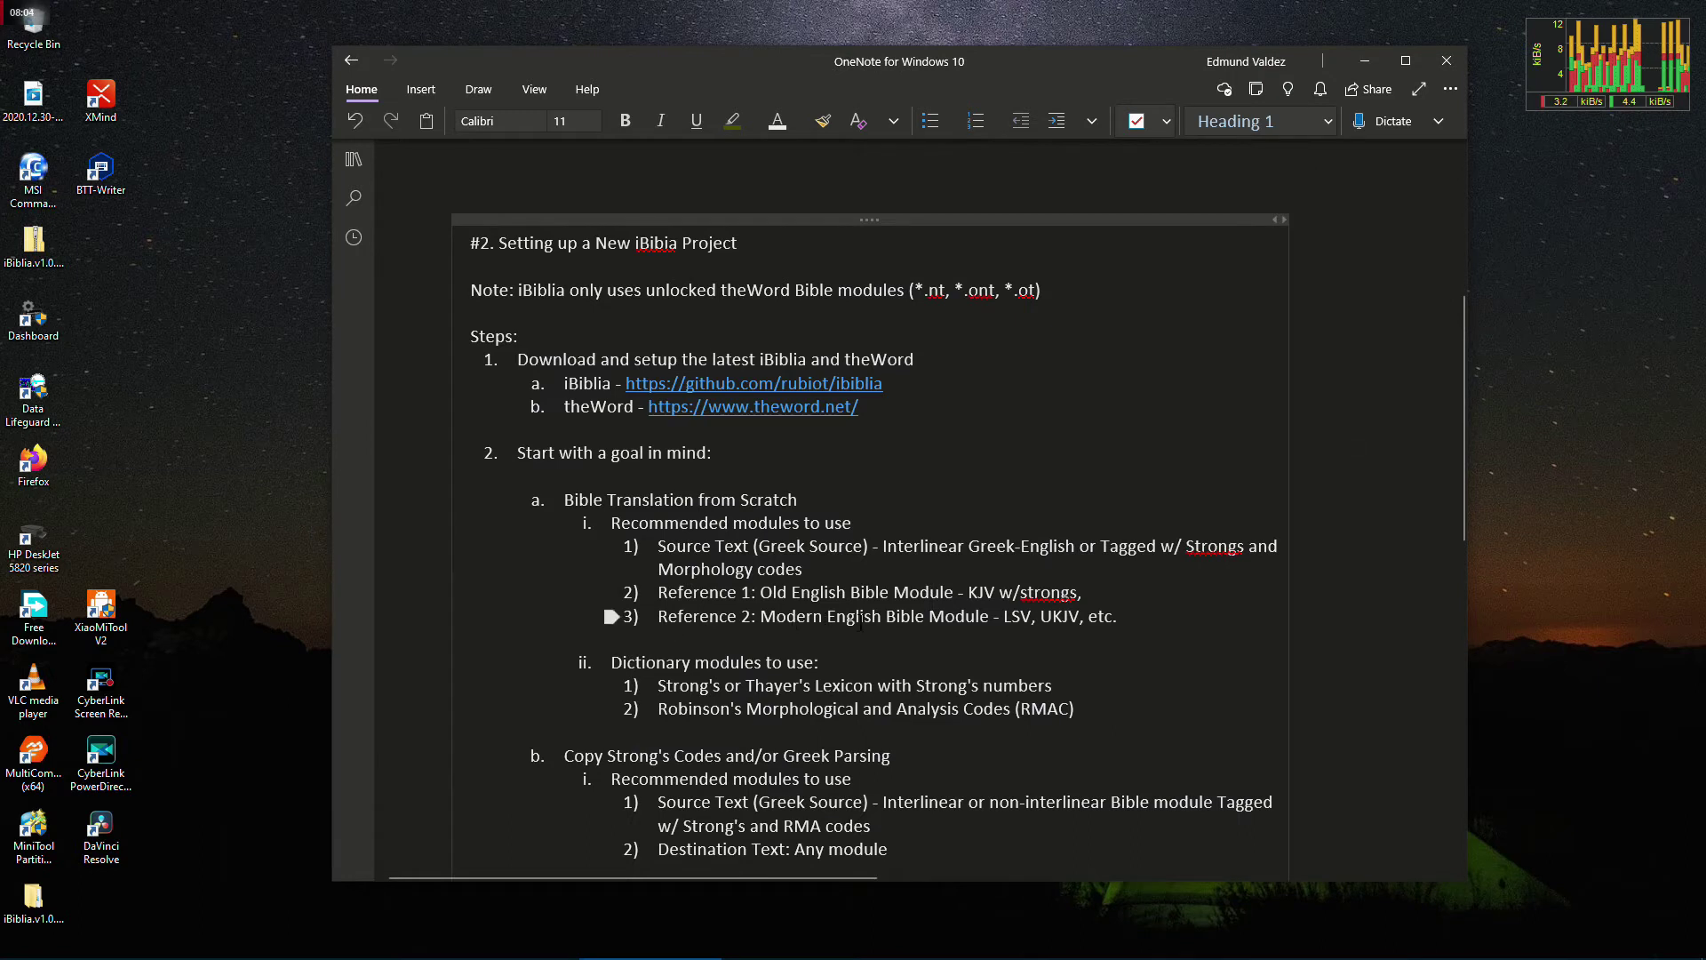
{"action": "left_click", "coordinate": [1017, 620]}
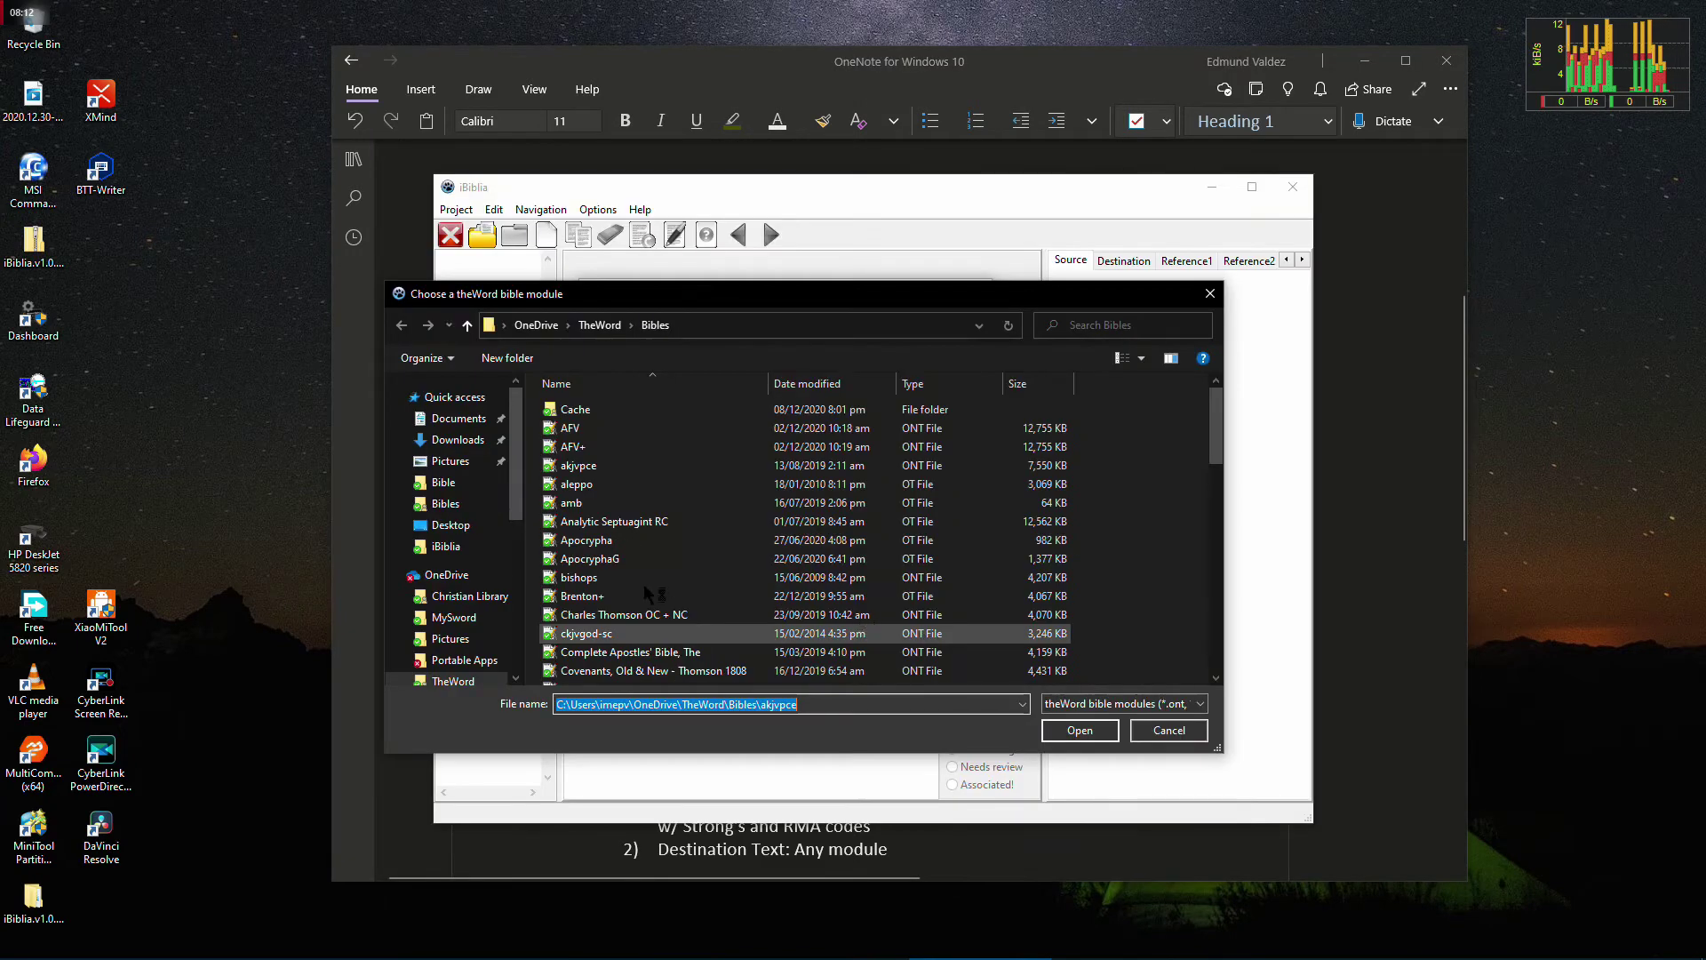
{"action": "scroll", "coordinate": [653, 571], "scroll_direction": "down", "scroll_amount": 4}
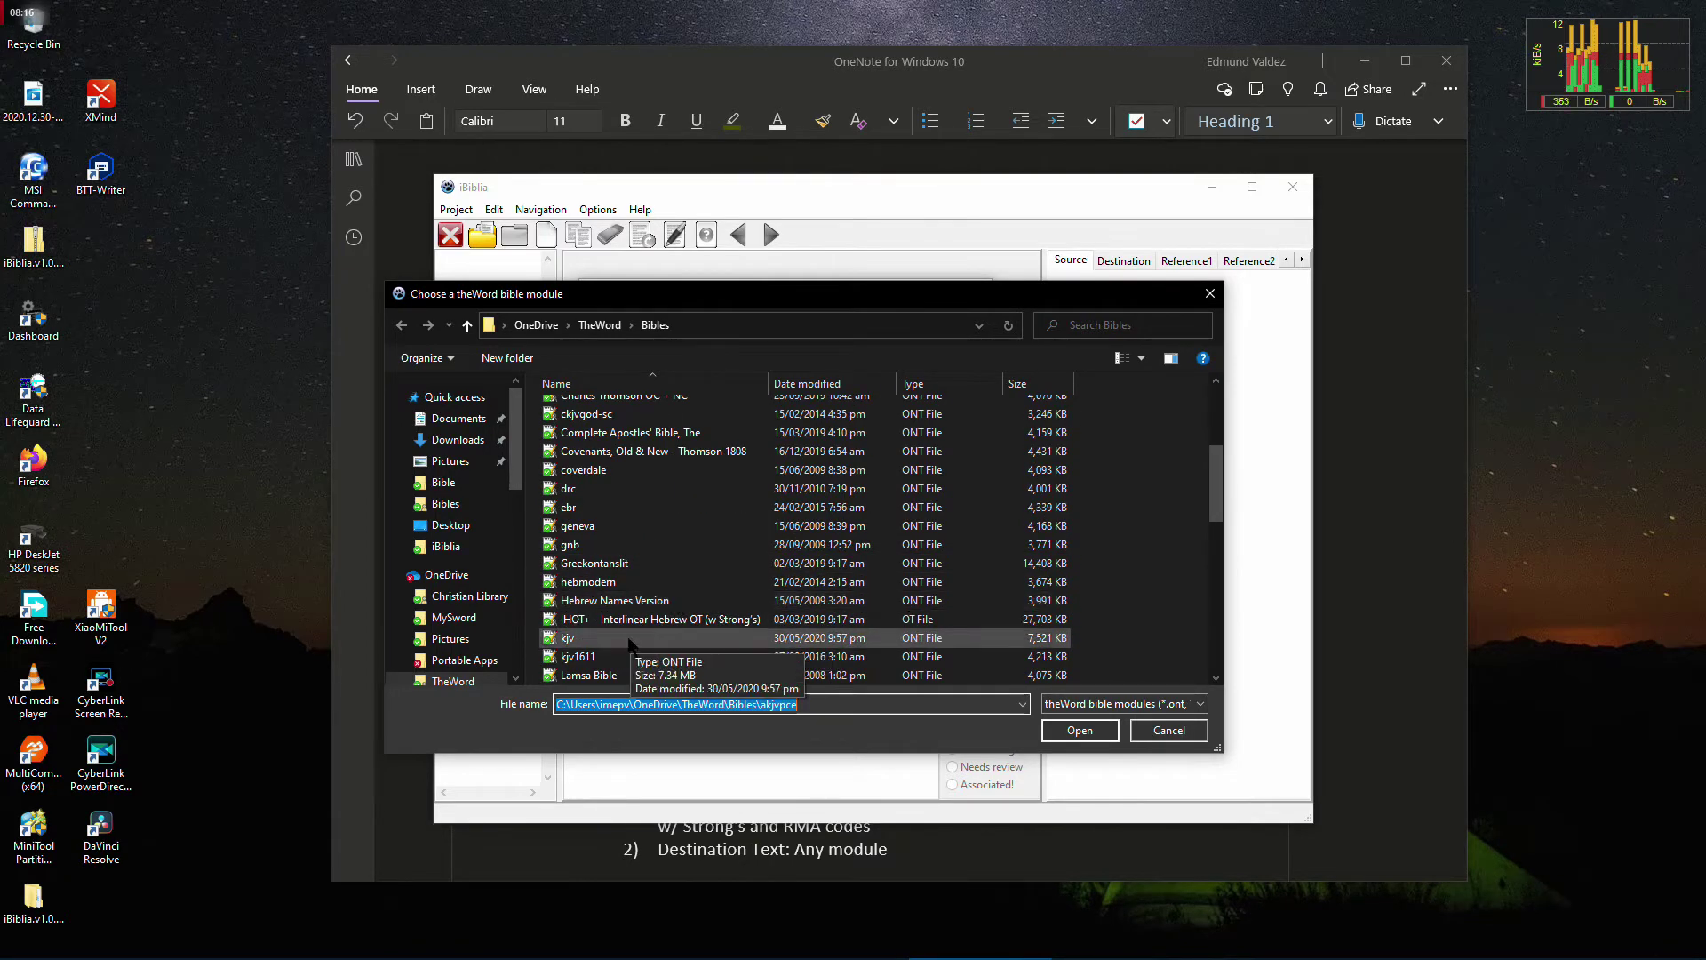
{"action": "scroll", "coordinate": [648, 631], "scroll_direction": "down", "scroll_amount": 2}
{"action": "key", "text": "Return"}
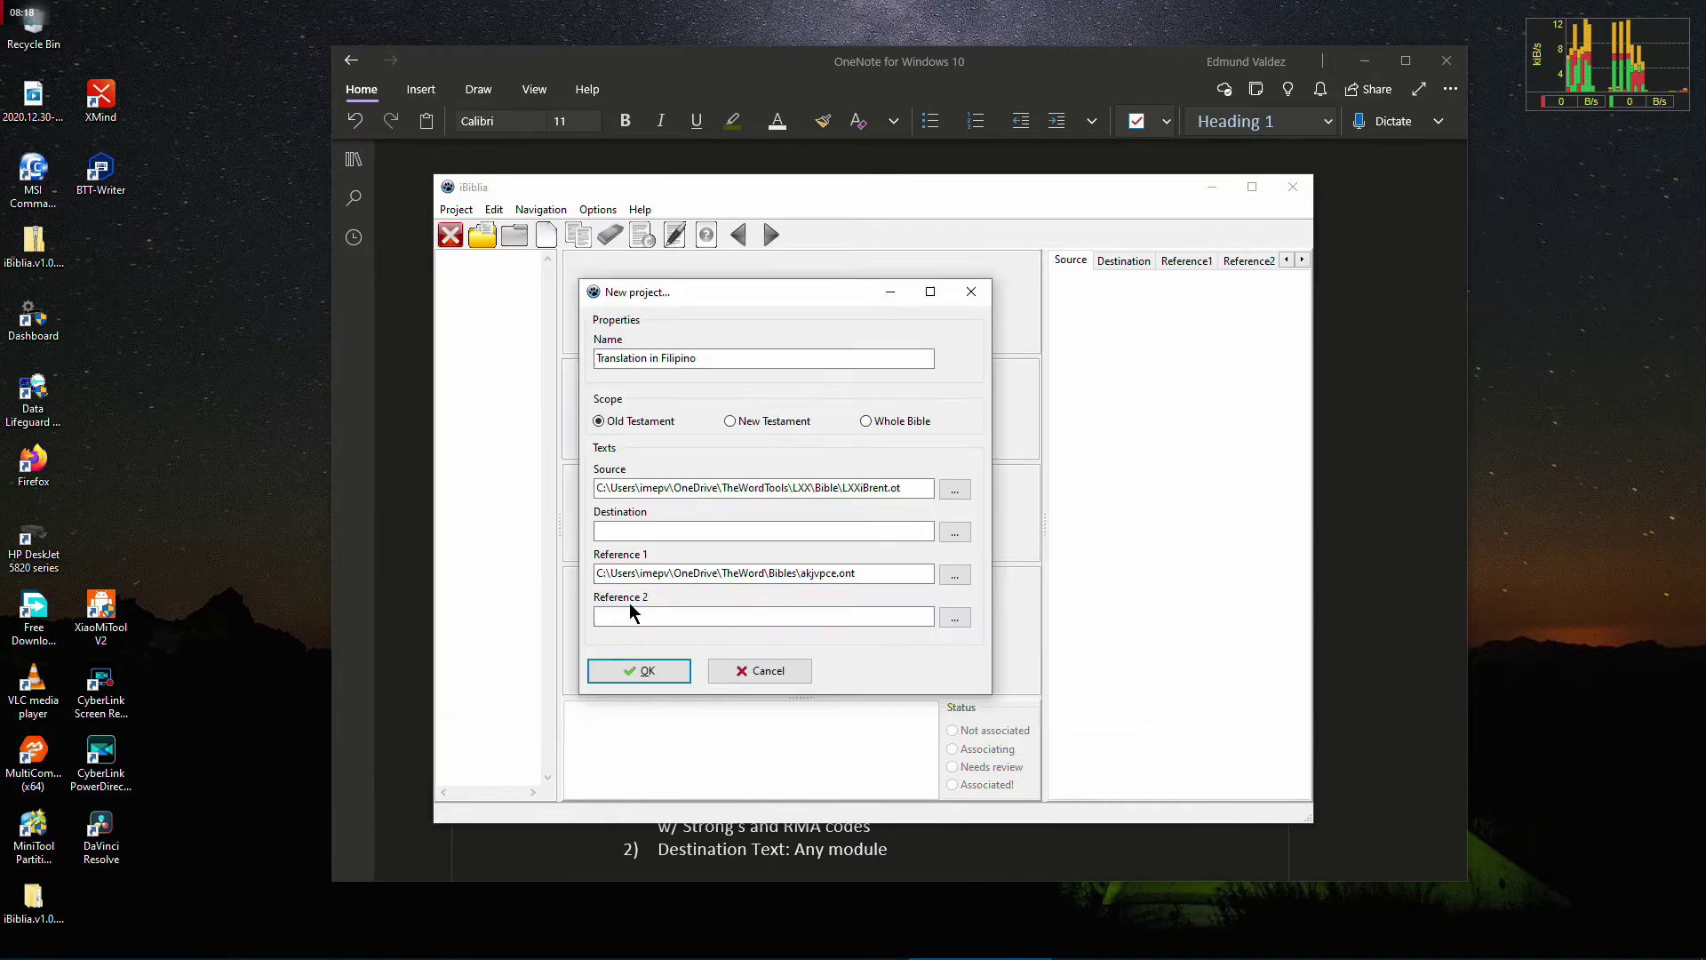
Confirm the new project's settings and save it on the Desktop as "Filipino Translation"
{"action": "left_click", "coordinate": [646, 670]}
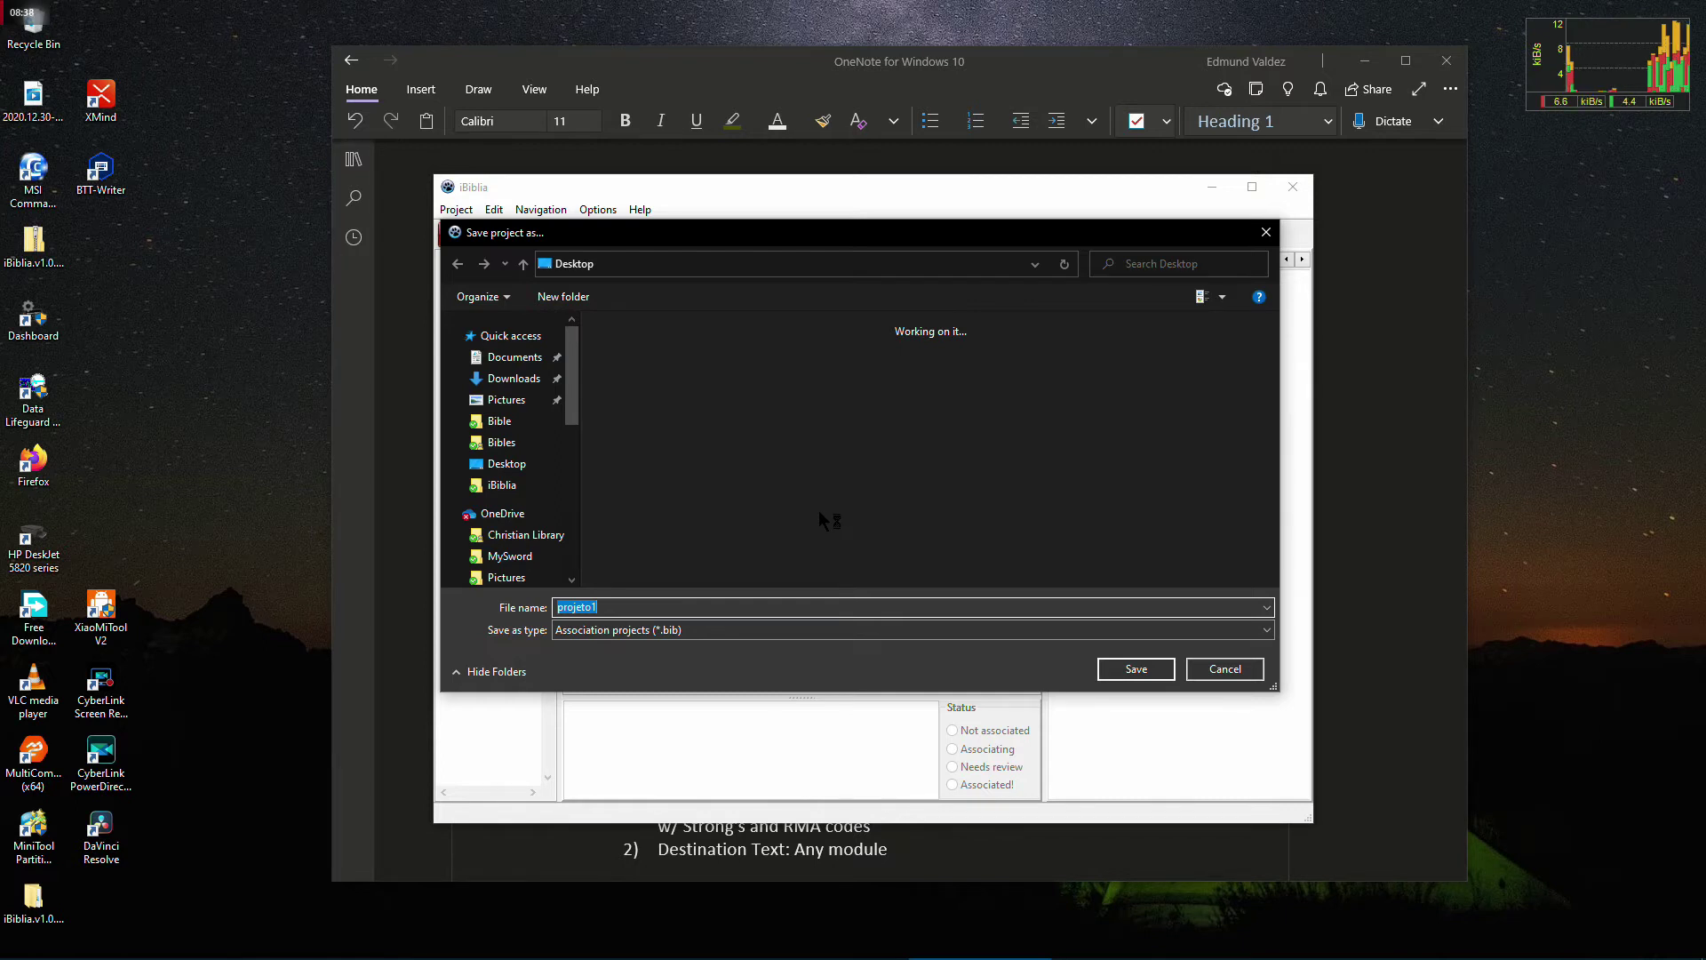
{"action": "type", "text": "F"}
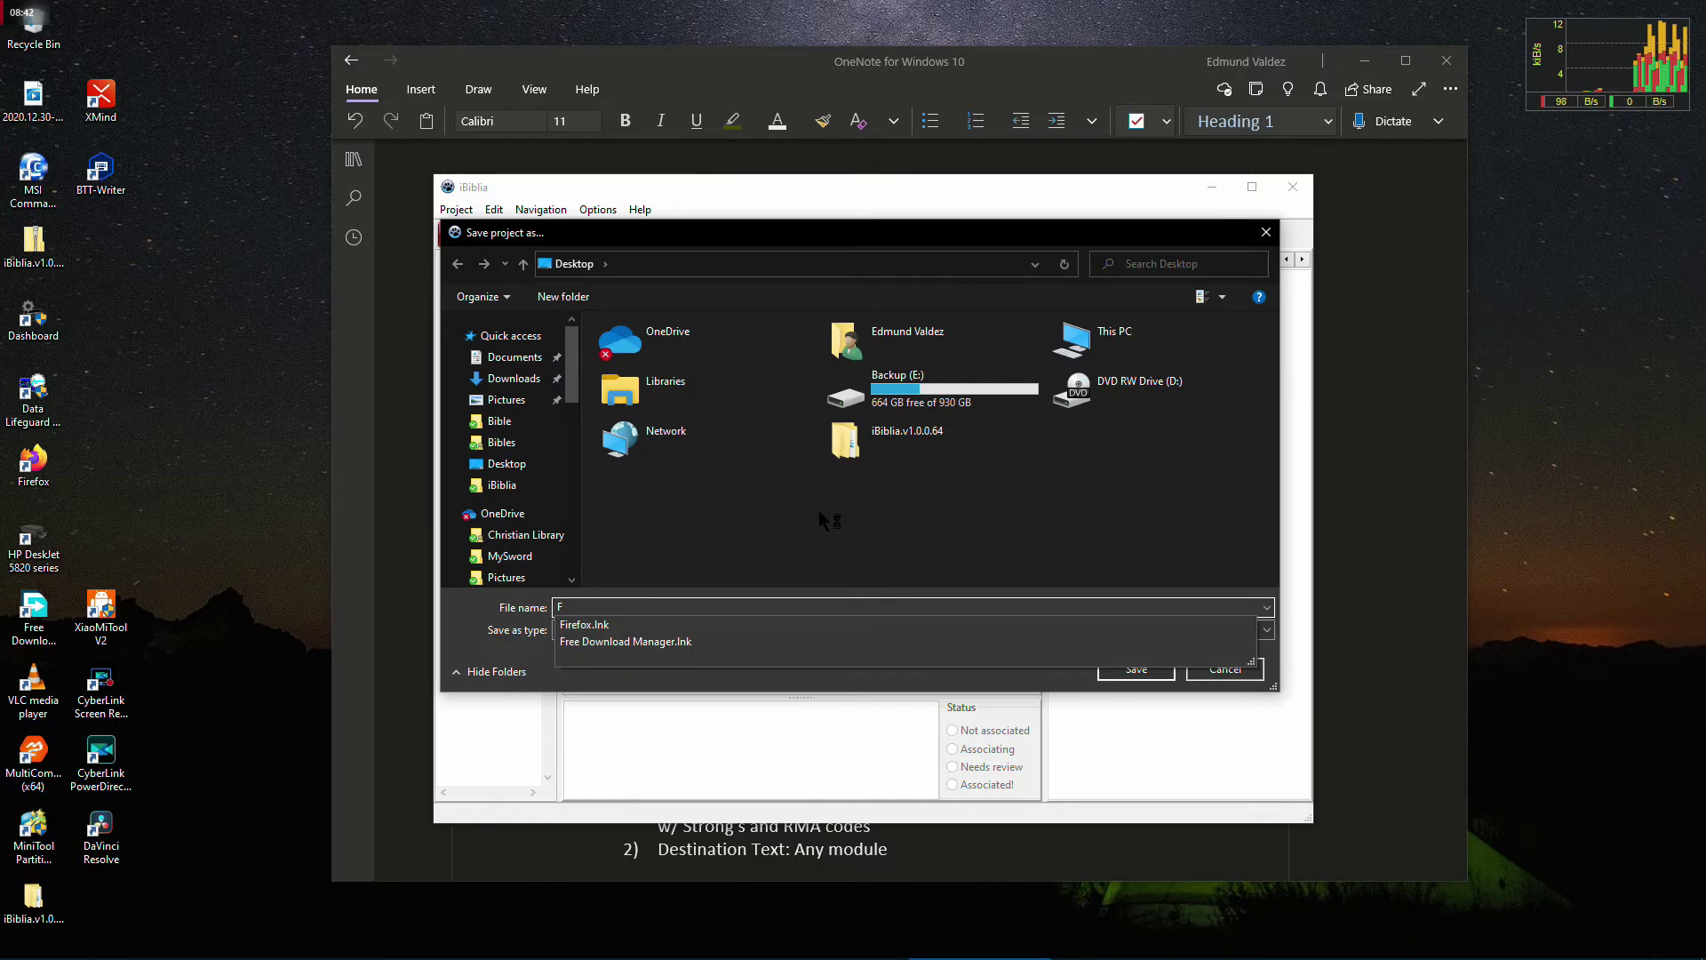
{"action": "type", "text": "ilipino T"}
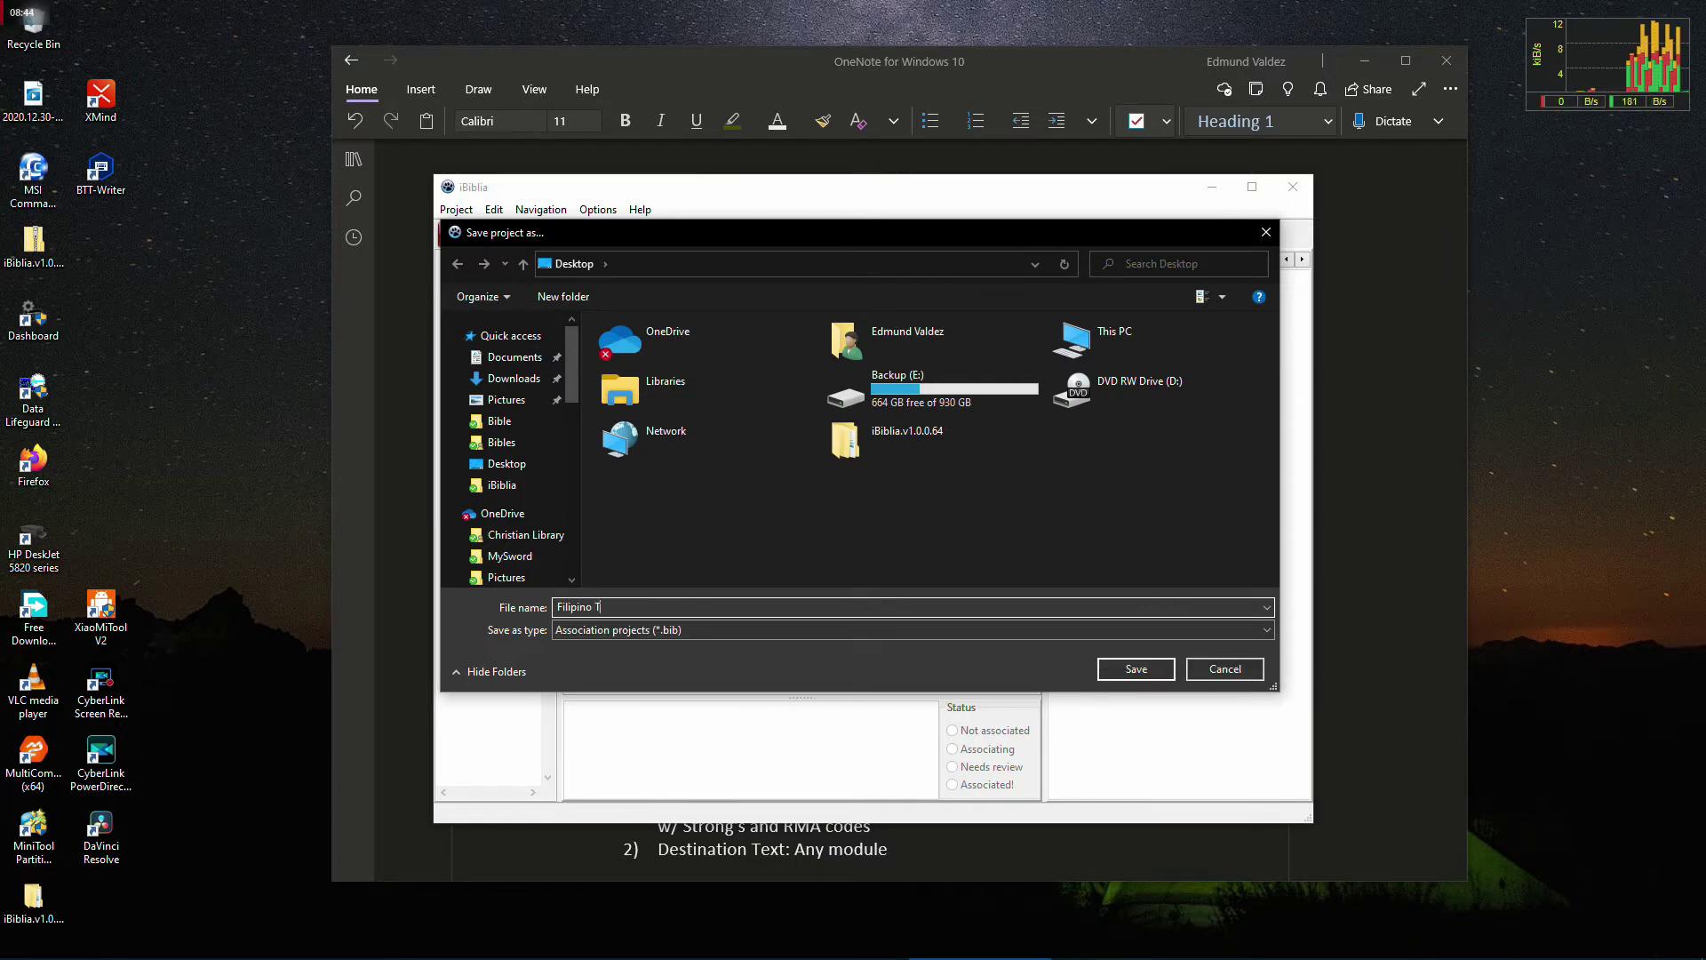
{"action": "type", "text": "ranslation"}
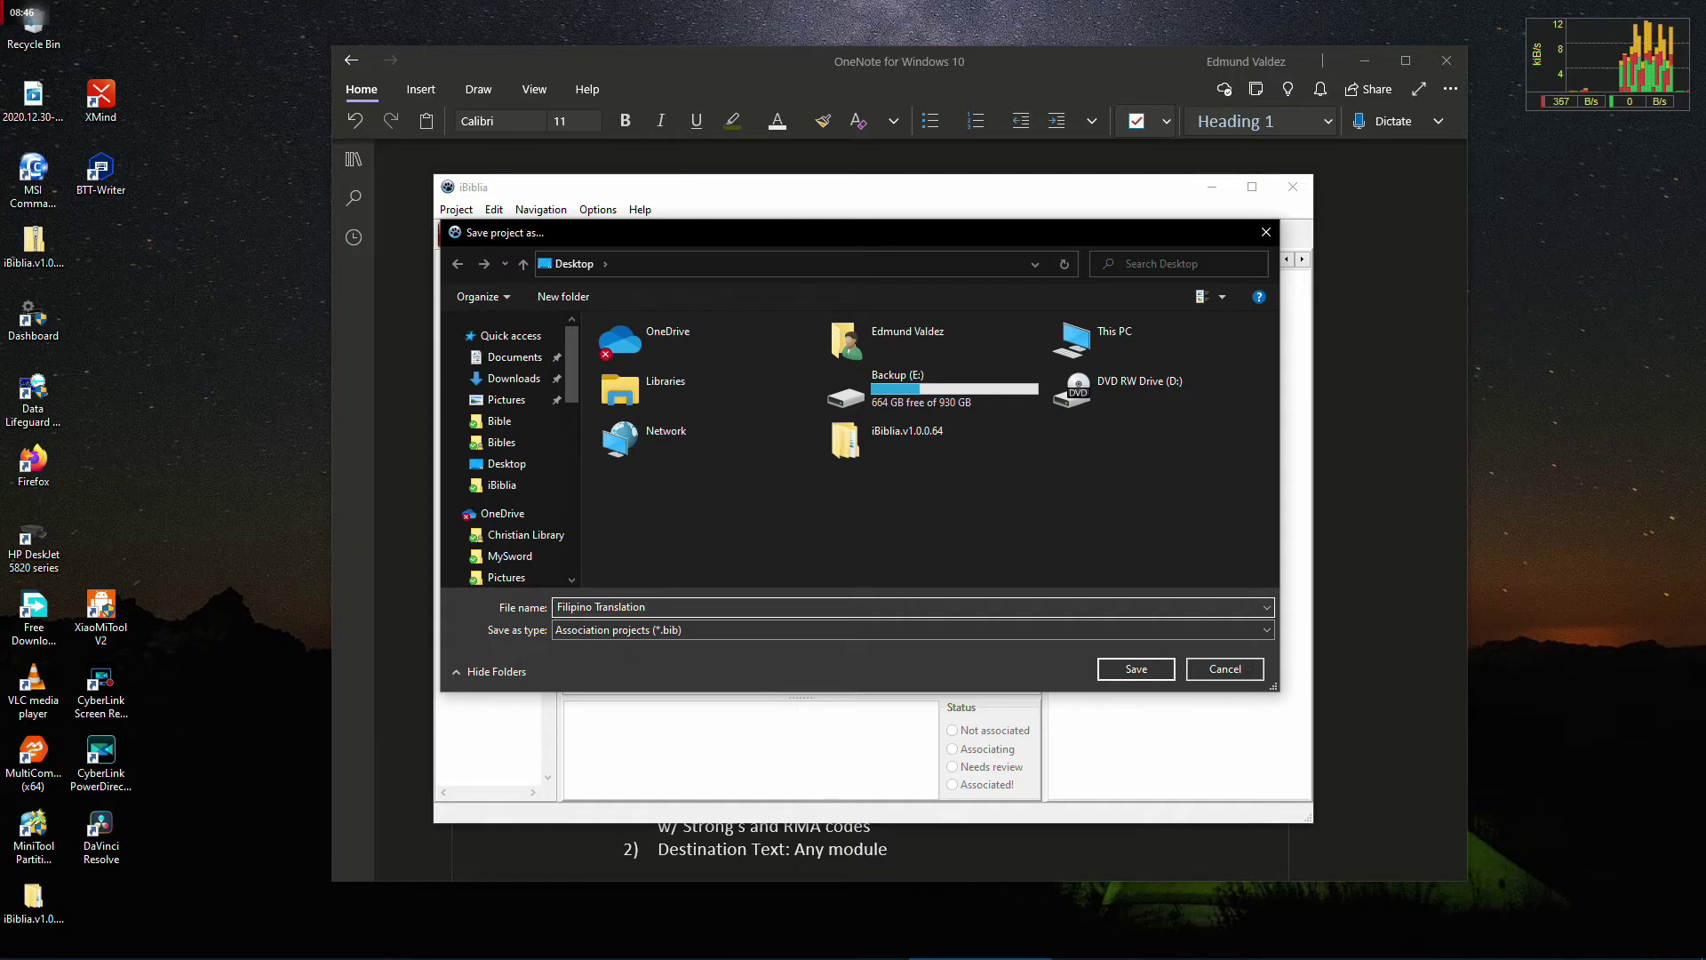
{"action": "left_click", "coordinate": [1136, 668]}
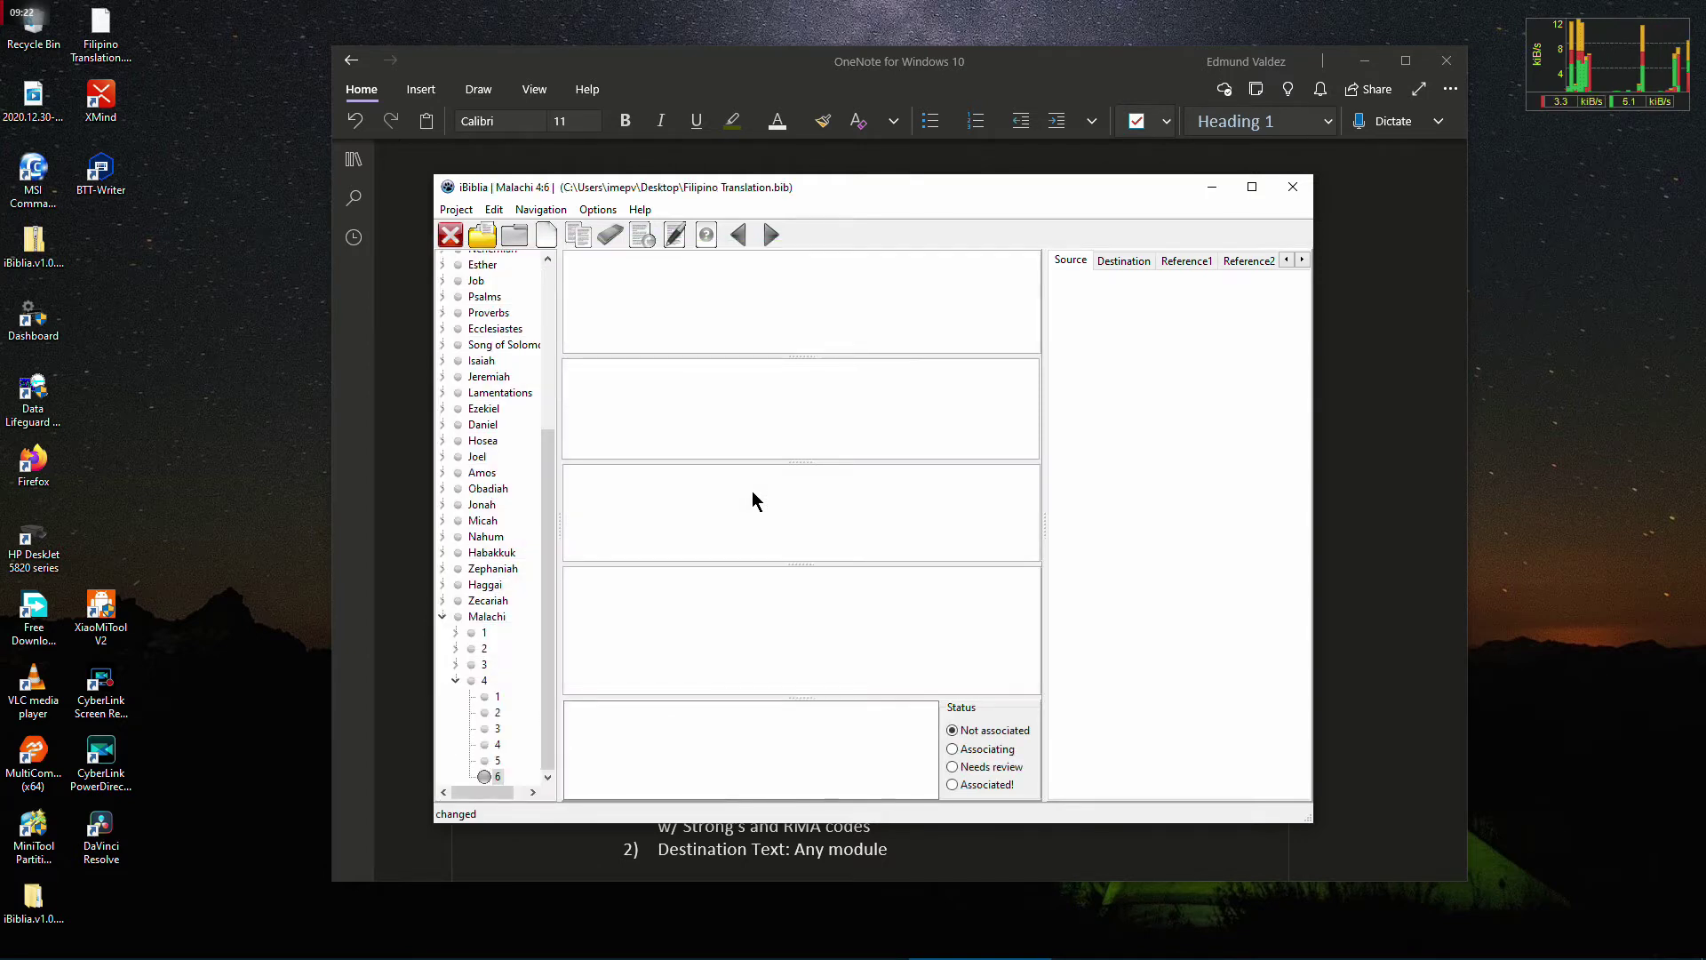
Decline both sets of verse rules offered while the project's texts are loading
{"action": "left_click_drag", "start_coordinate": [808, 304], "coordinate": [827, 273]}
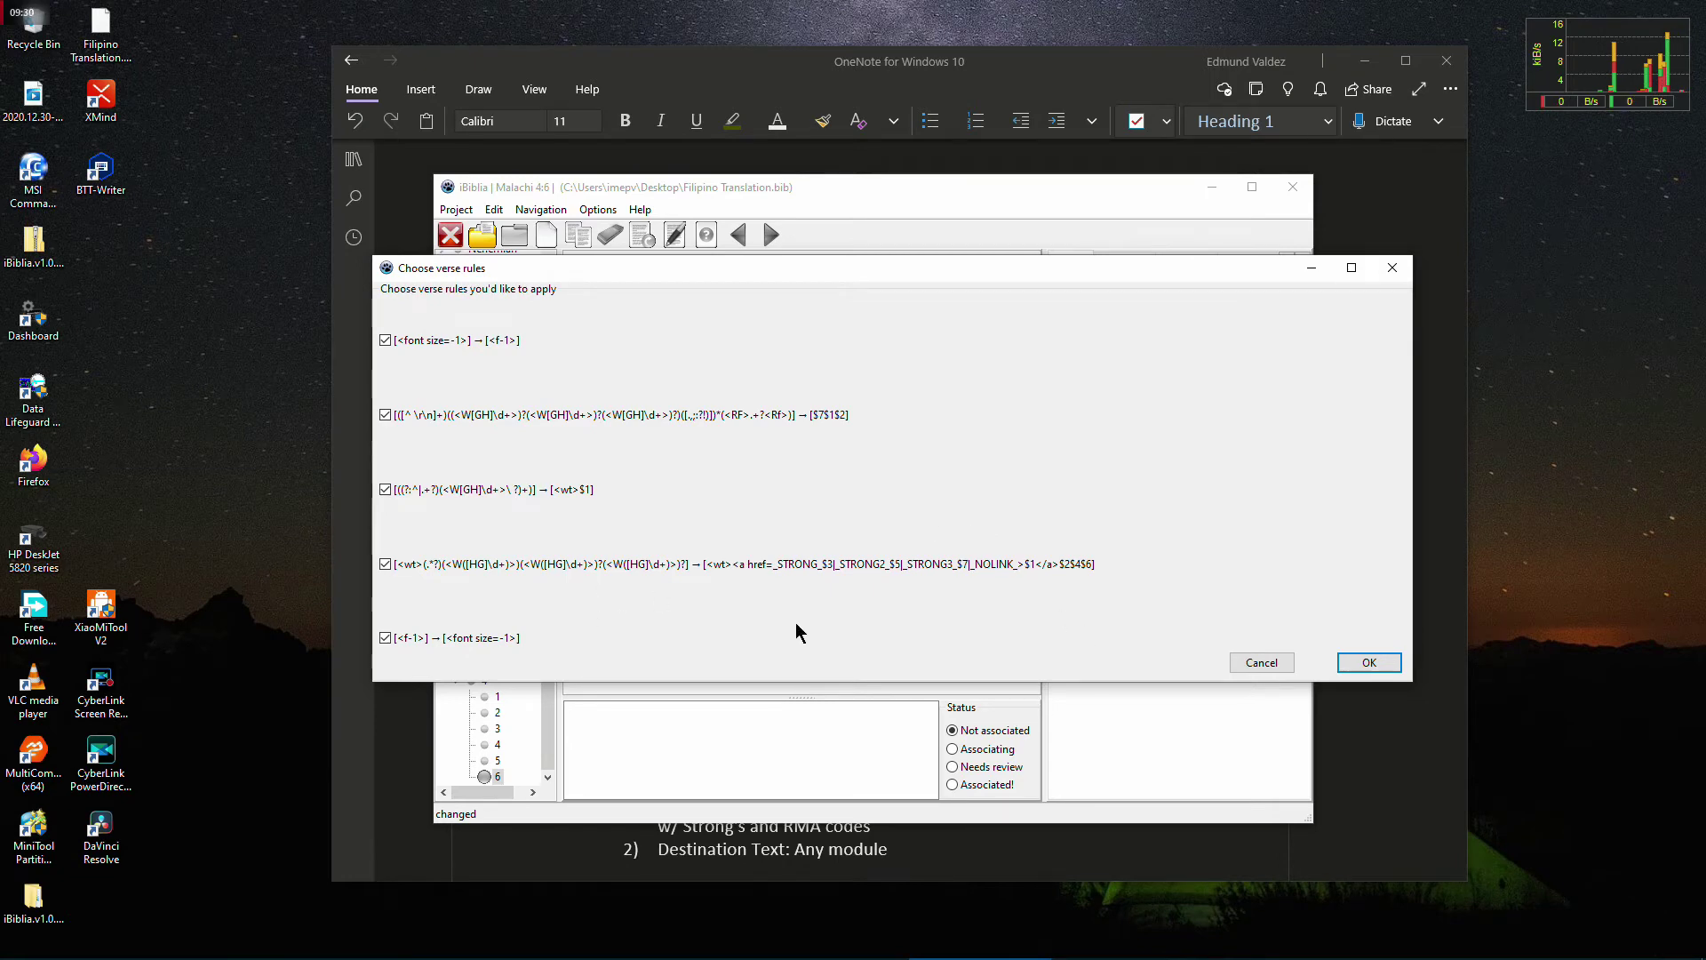
{"action": "left_click", "coordinate": [1260, 665]}
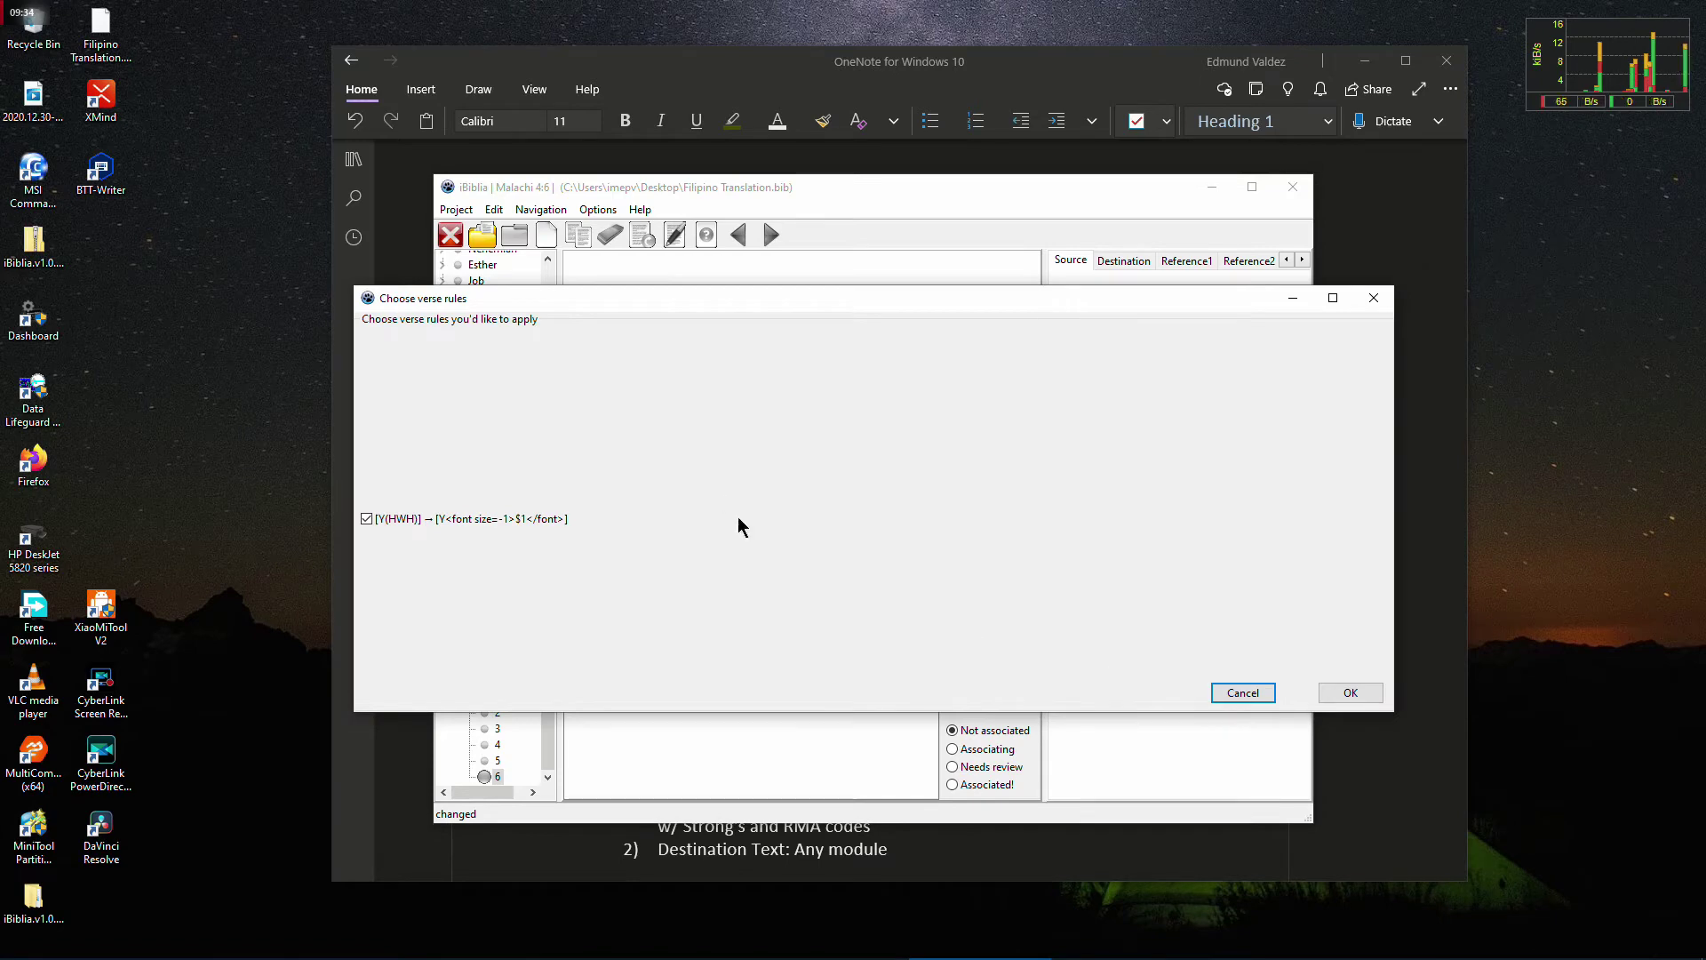
{"action": "left_click", "coordinate": [1243, 692]}
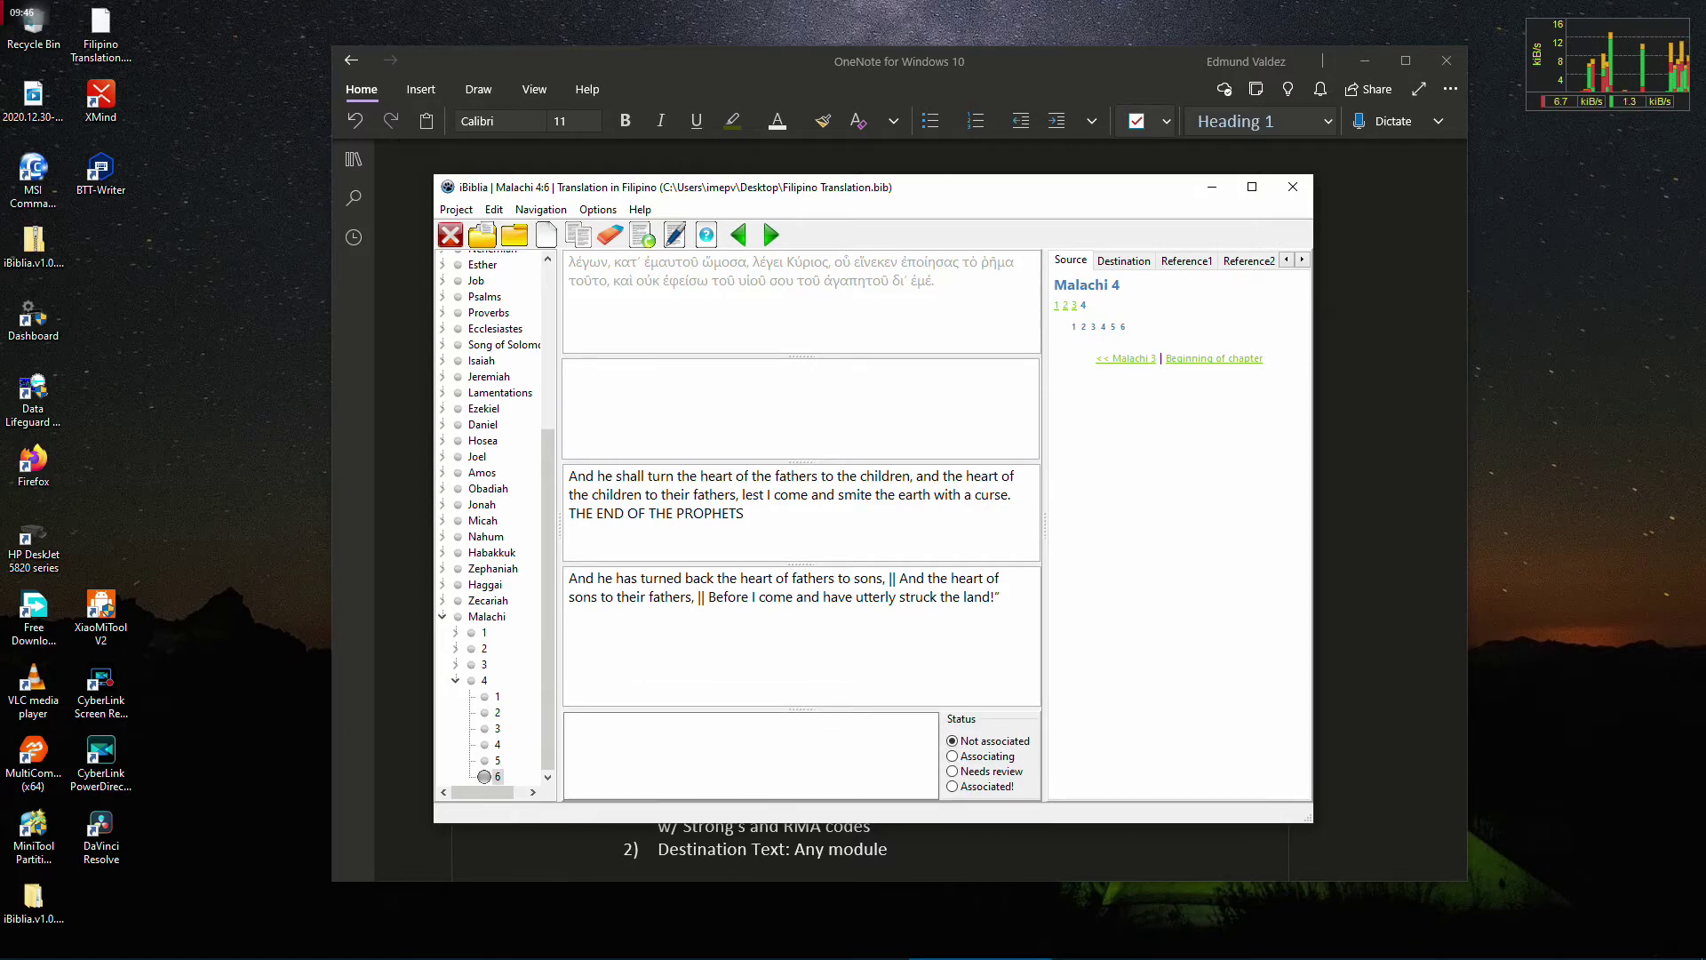
Enlarge the iBiblia window, widen the chapter pane and adjust the heights of the stacked verse text panes
{"action": "left_click_drag", "start_coordinate": [1308, 817], "coordinate": [1549, 860]}
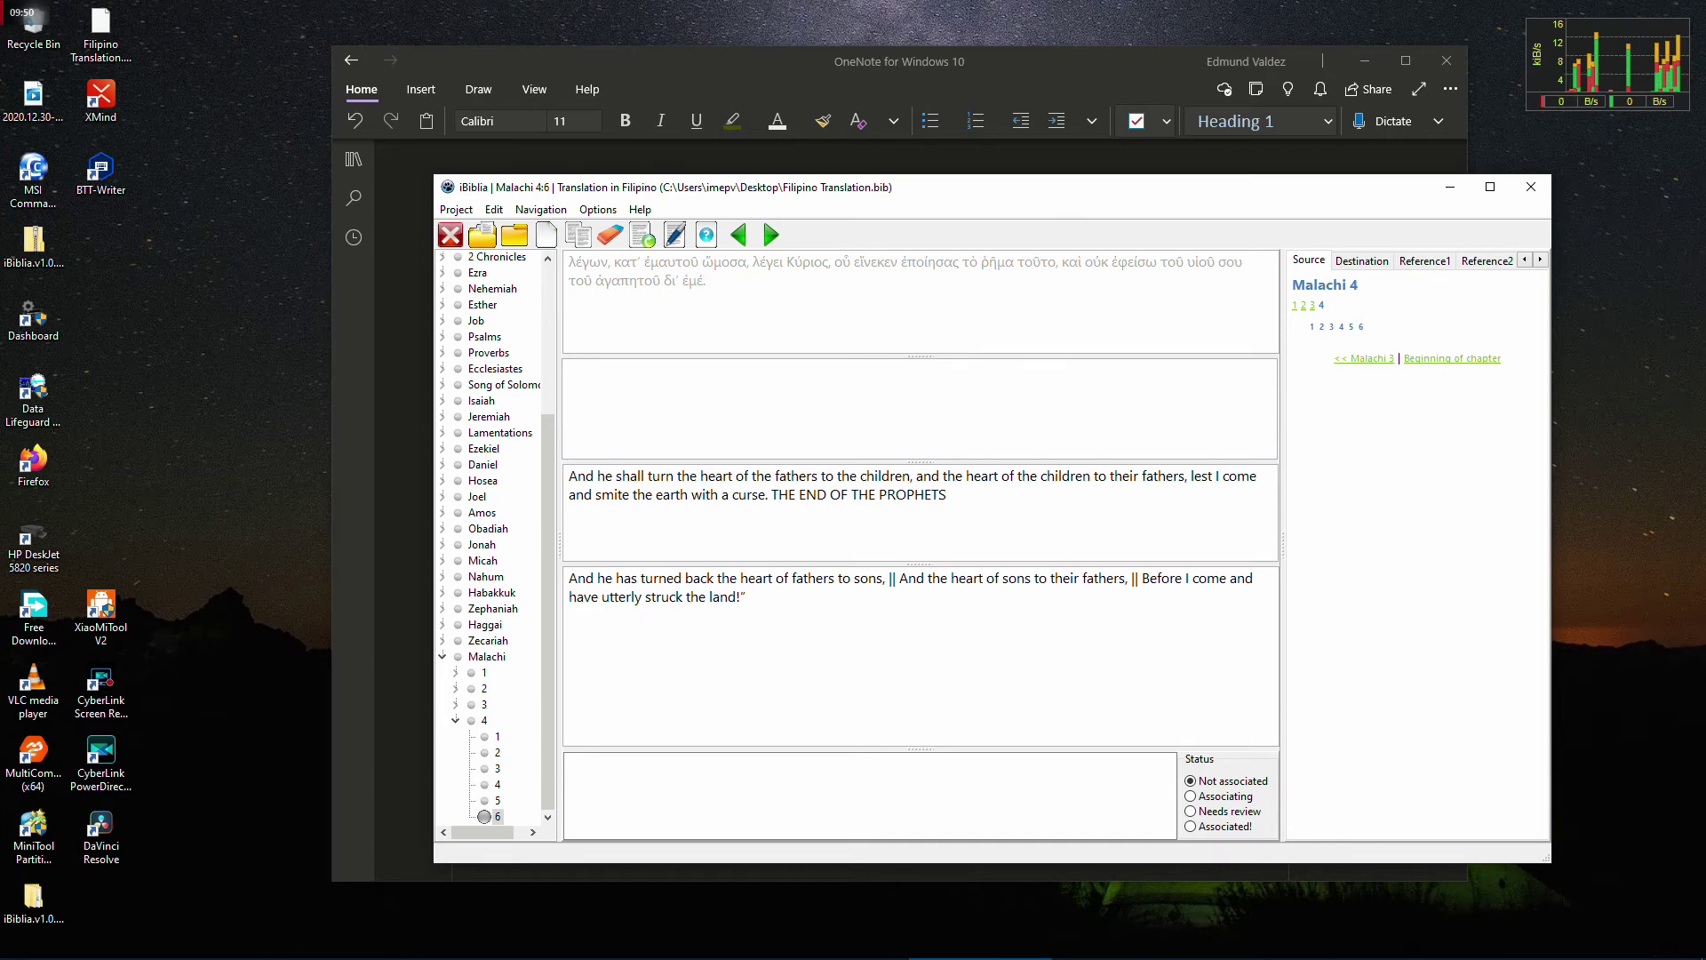
{"action": "left_click_drag", "start_coordinate": [1282, 538], "coordinate": [1165, 537]}
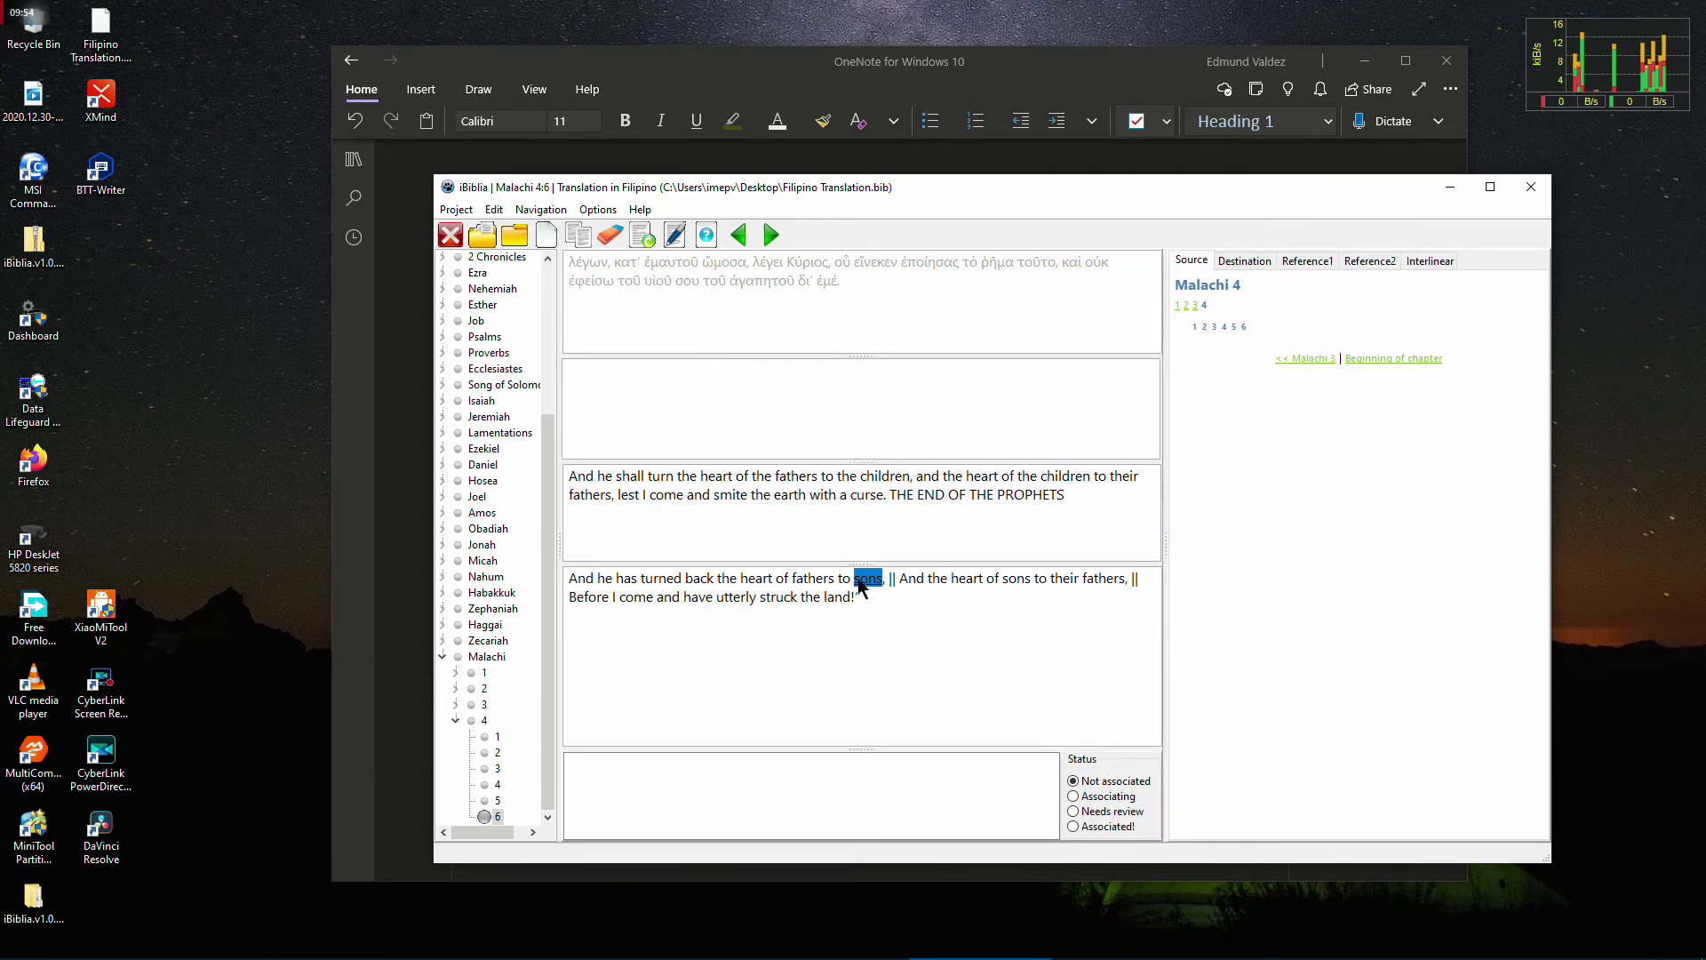
{"action": "left_click_drag", "start_coordinate": [860, 565], "coordinate": [861, 613]}
{"action": "left_click_drag", "start_coordinate": [860, 461], "coordinate": [860, 504]}
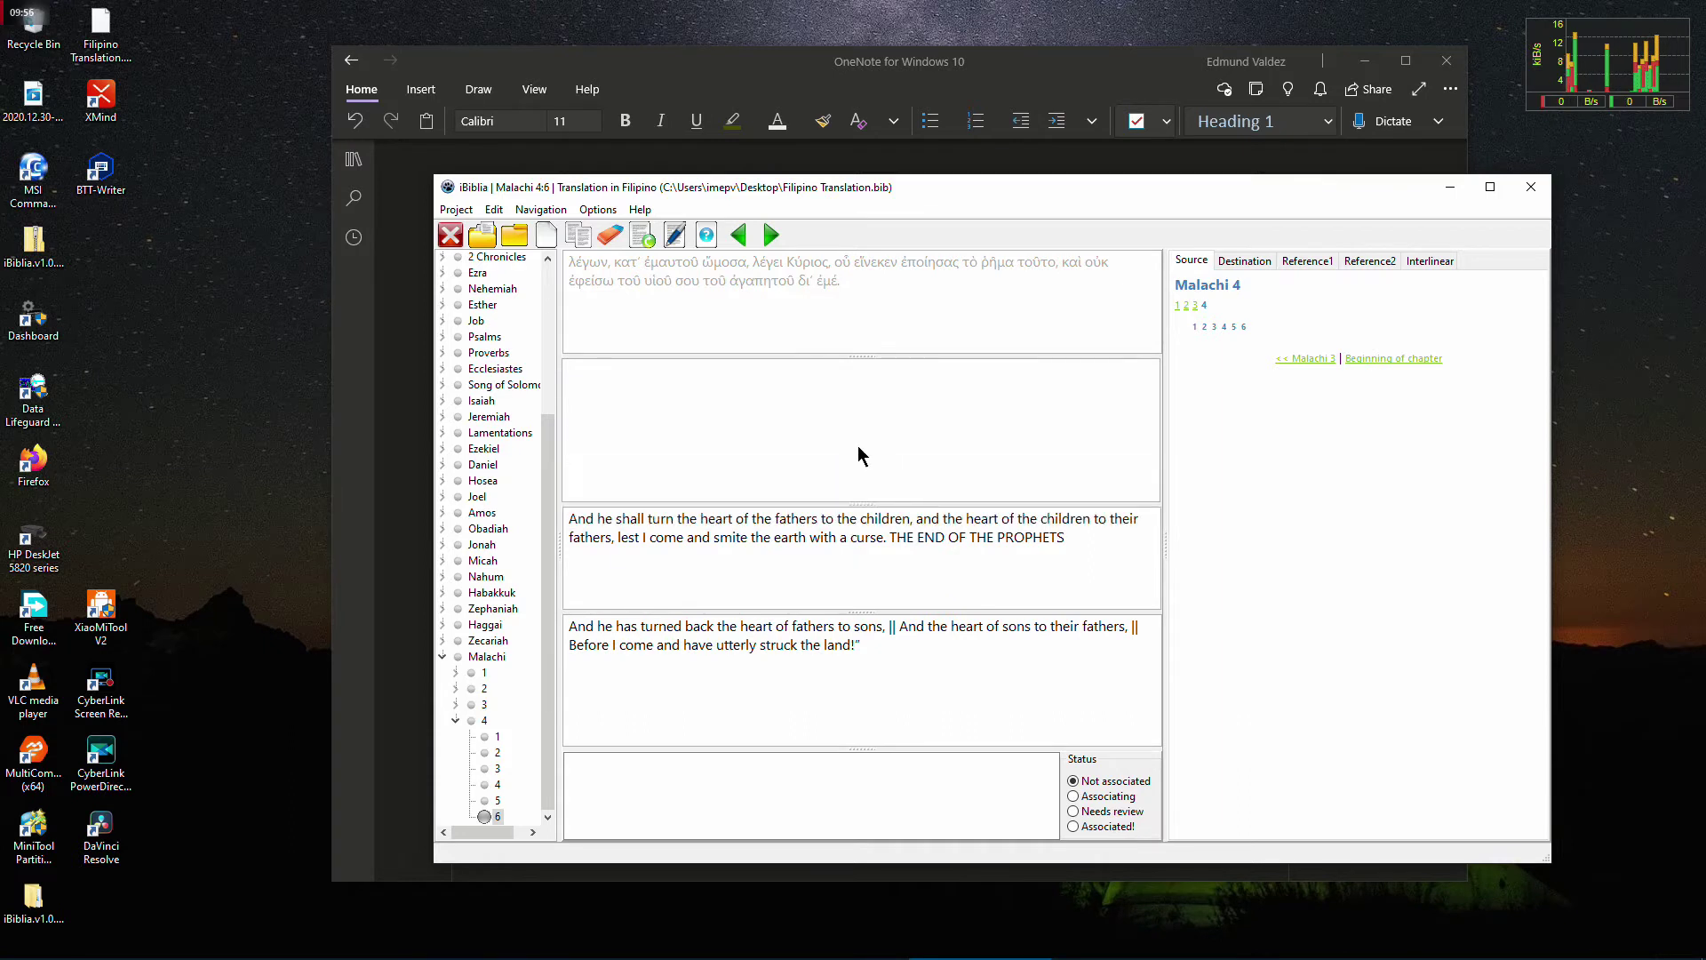
{"action": "left_click_drag", "start_coordinate": [865, 356], "coordinate": [866, 381]}
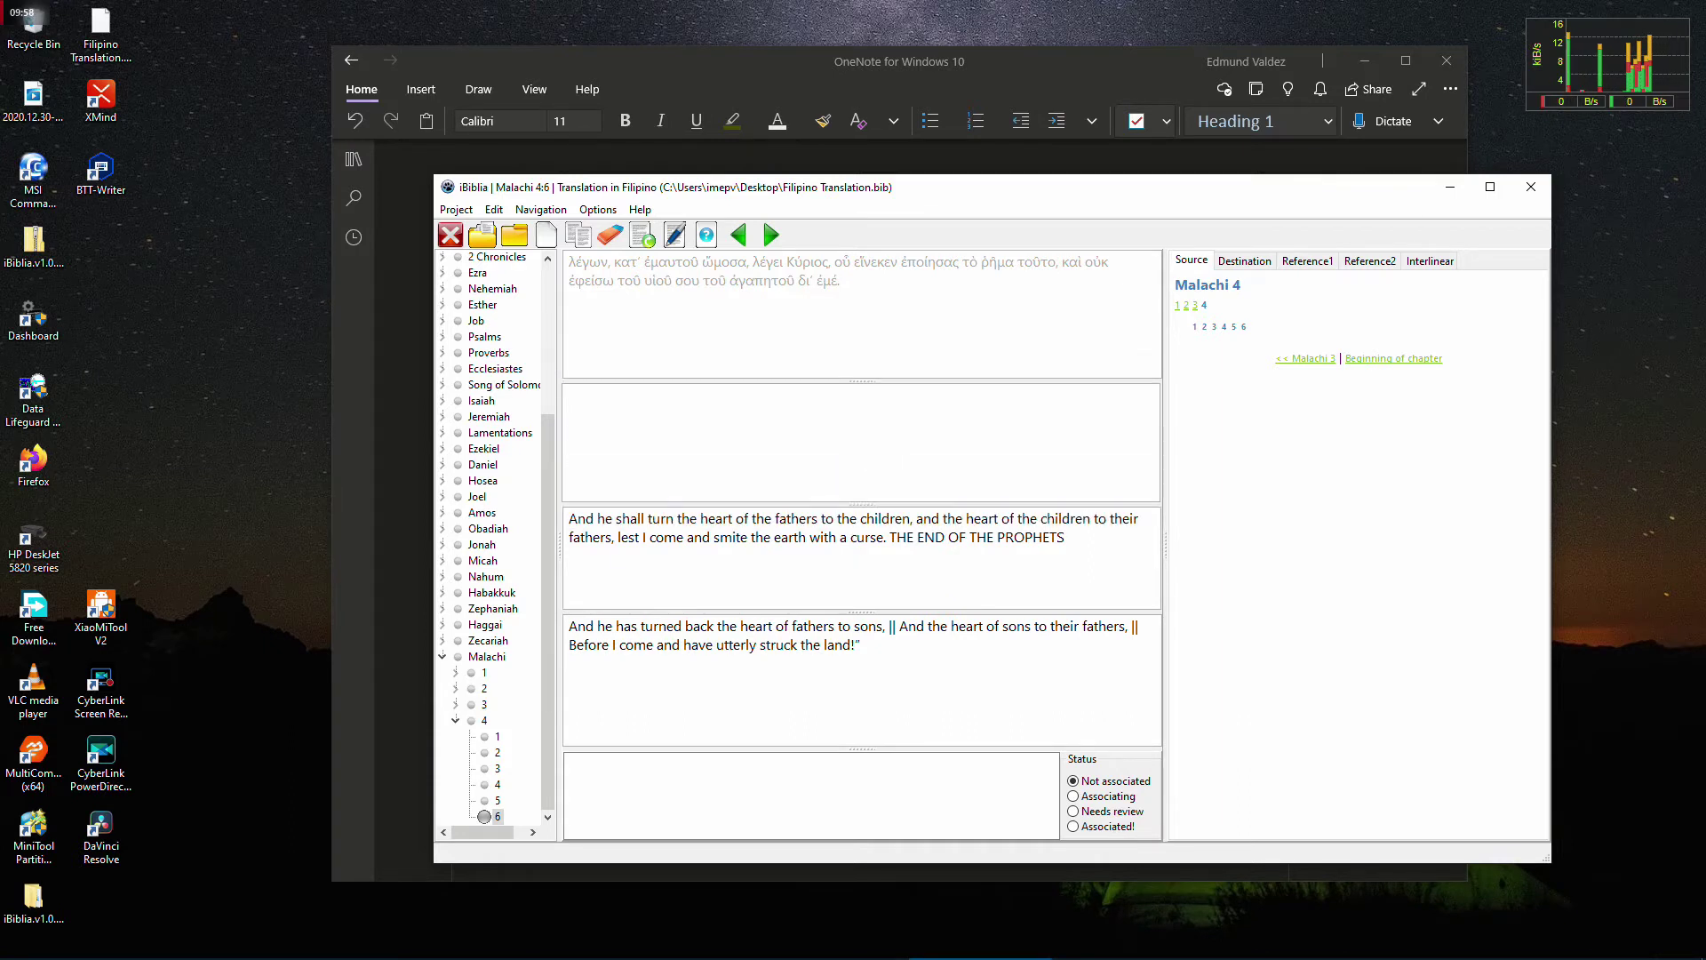
Point out words in the Greek source text of Malachi 4:6, make its pane slightly taller and reposition the window
{"action": "double_click", "coordinate": [762, 281]}
{"action": "left_click", "coordinate": [778, 578]}
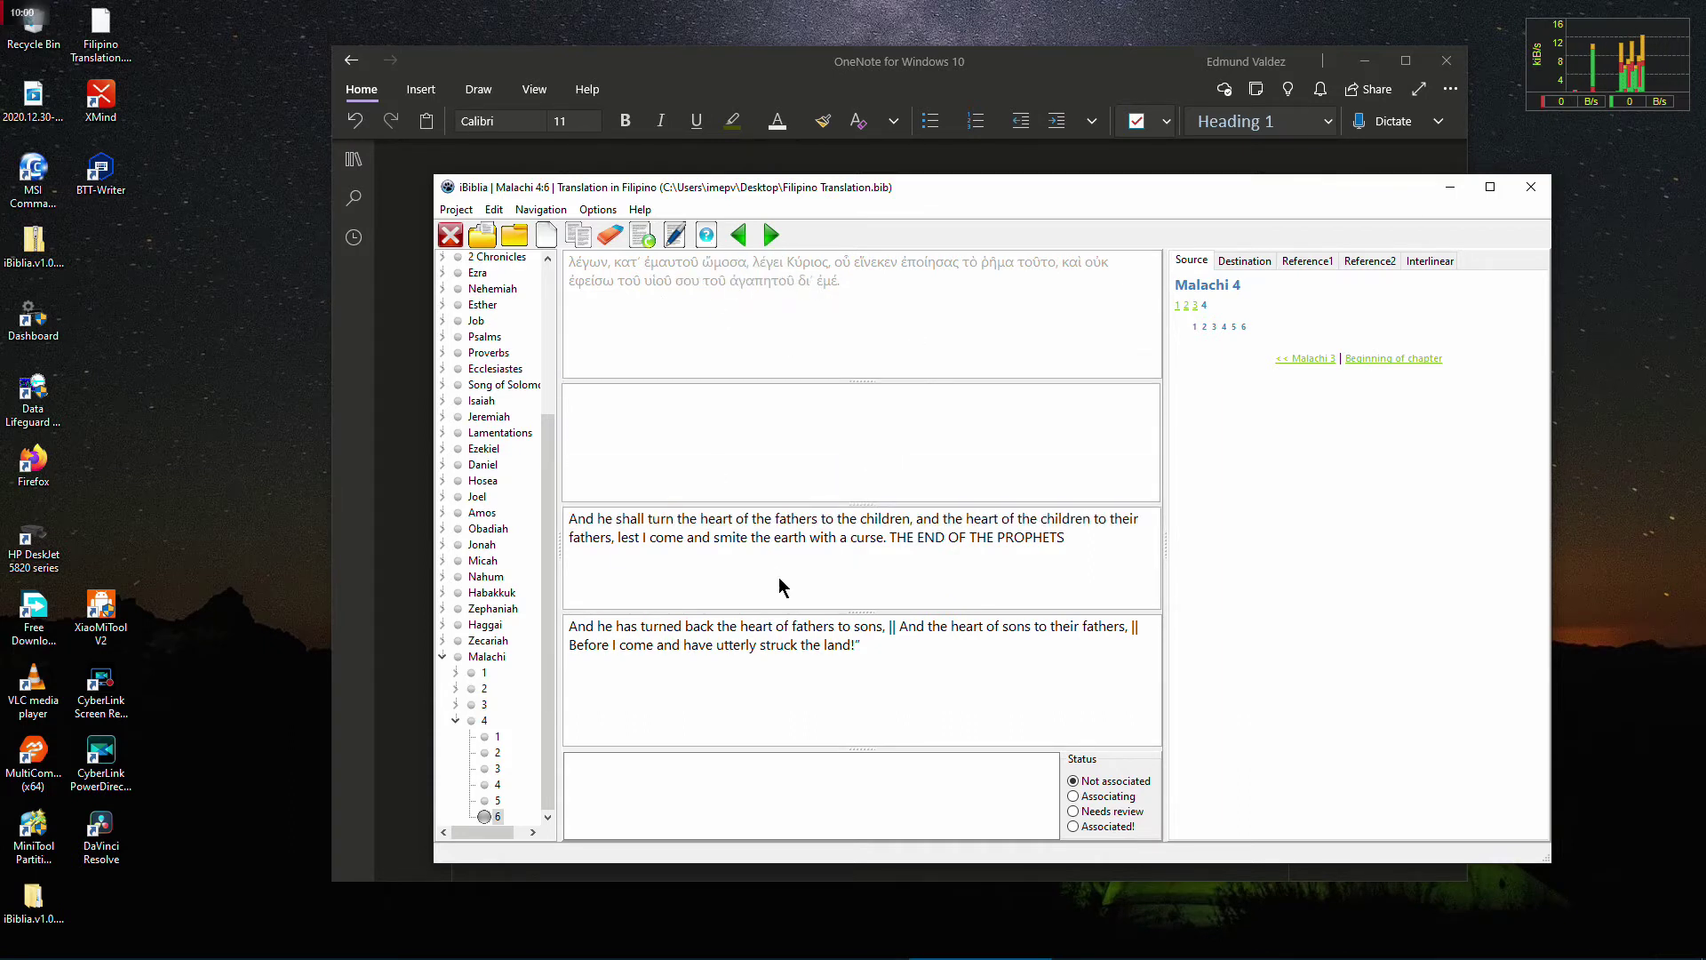
{"action": "double_click", "coordinate": [677, 275]}
{"action": "double_click", "coordinate": [574, 264]}
{"action": "left_click", "coordinate": [734, 343]}
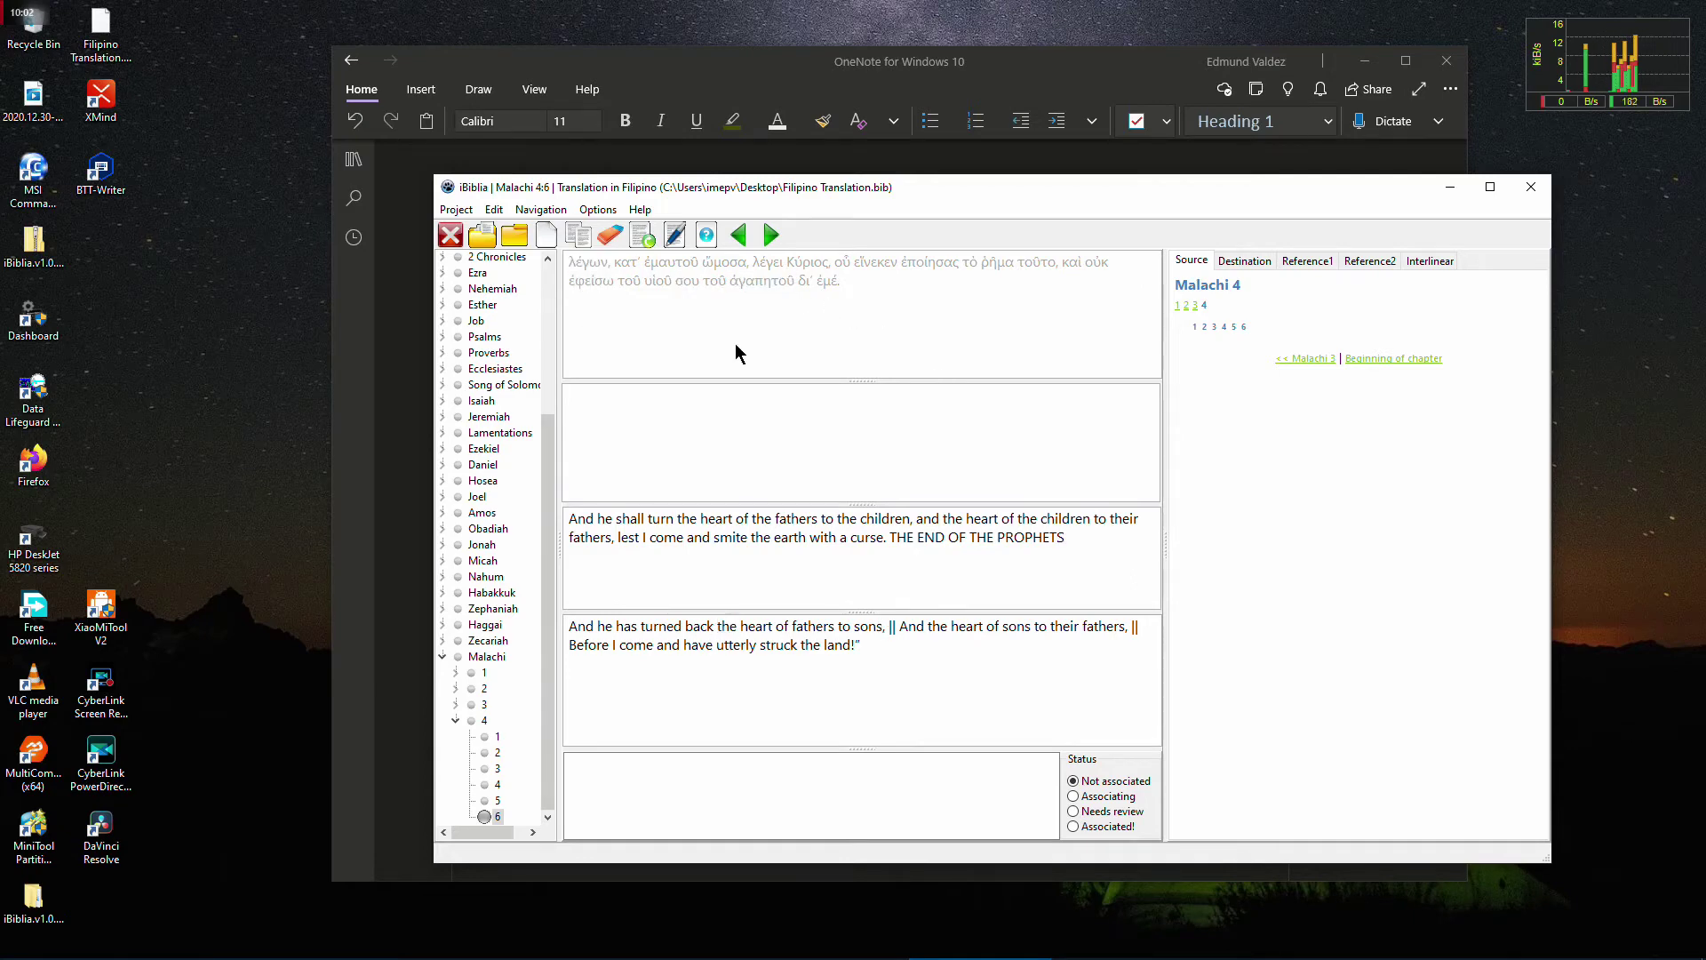
{"action": "left_click_drag", "start_coordinate": [814, 379], "coordinate": [818, 391]}
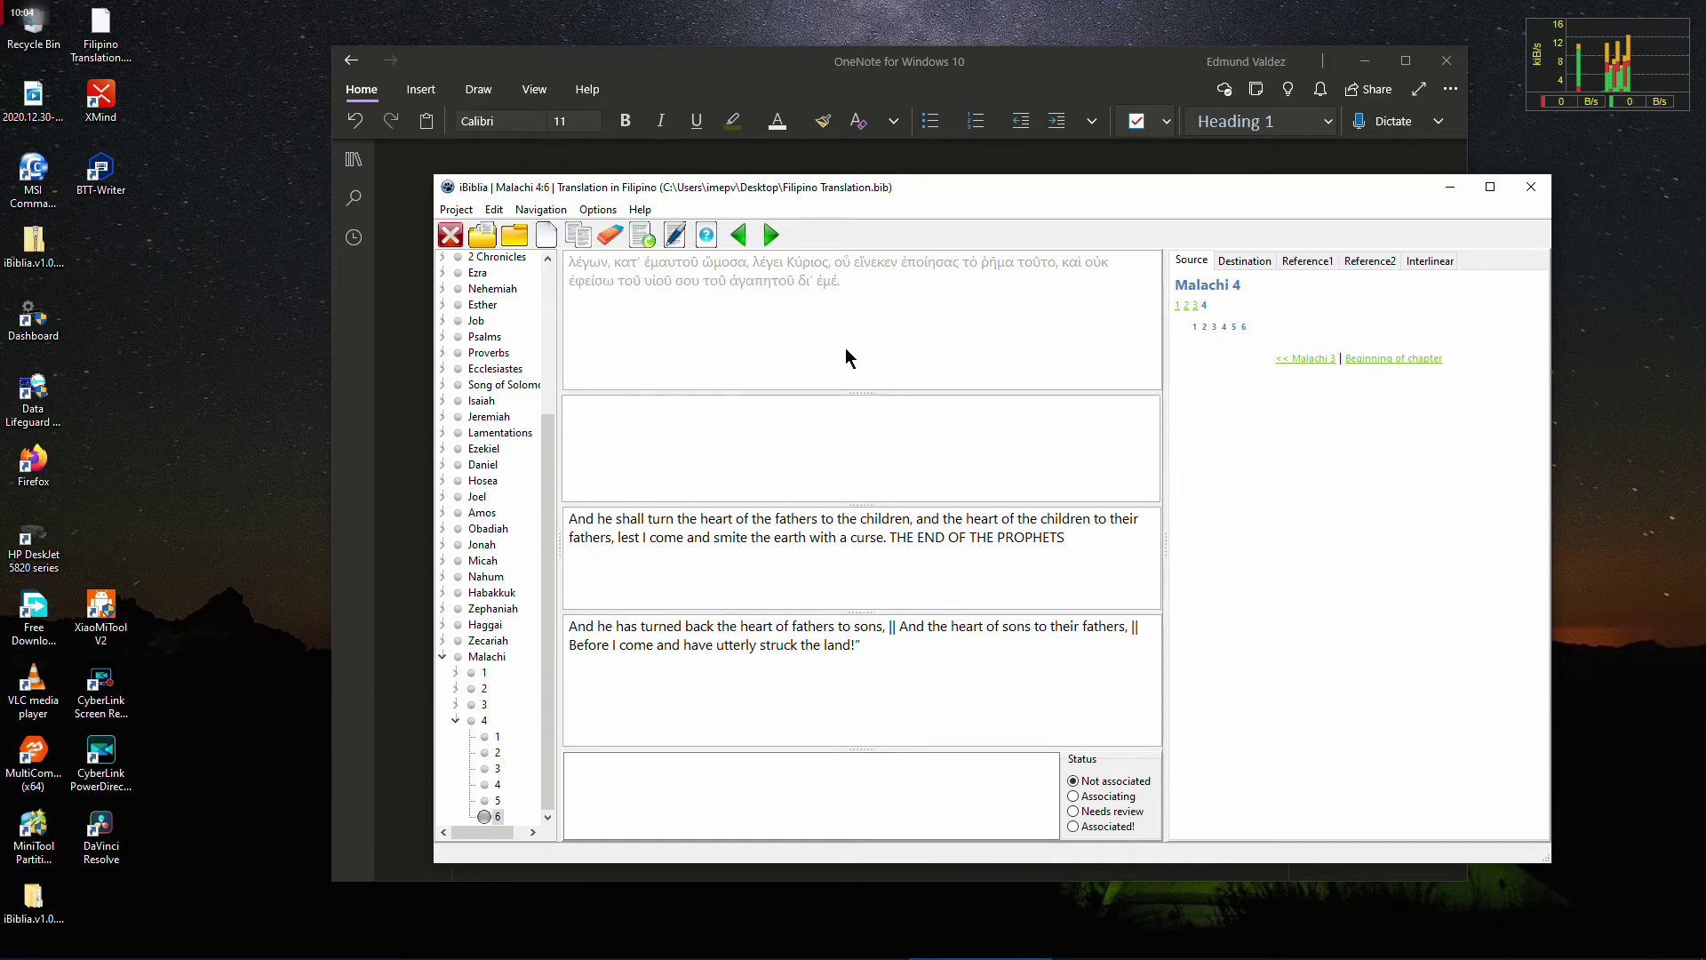
{"action": "double_click", "coordinate": [876, 262]}
{"action": "left_click_drag", "start_coordinate": [903, 194], "coordinate": [868, 198]}
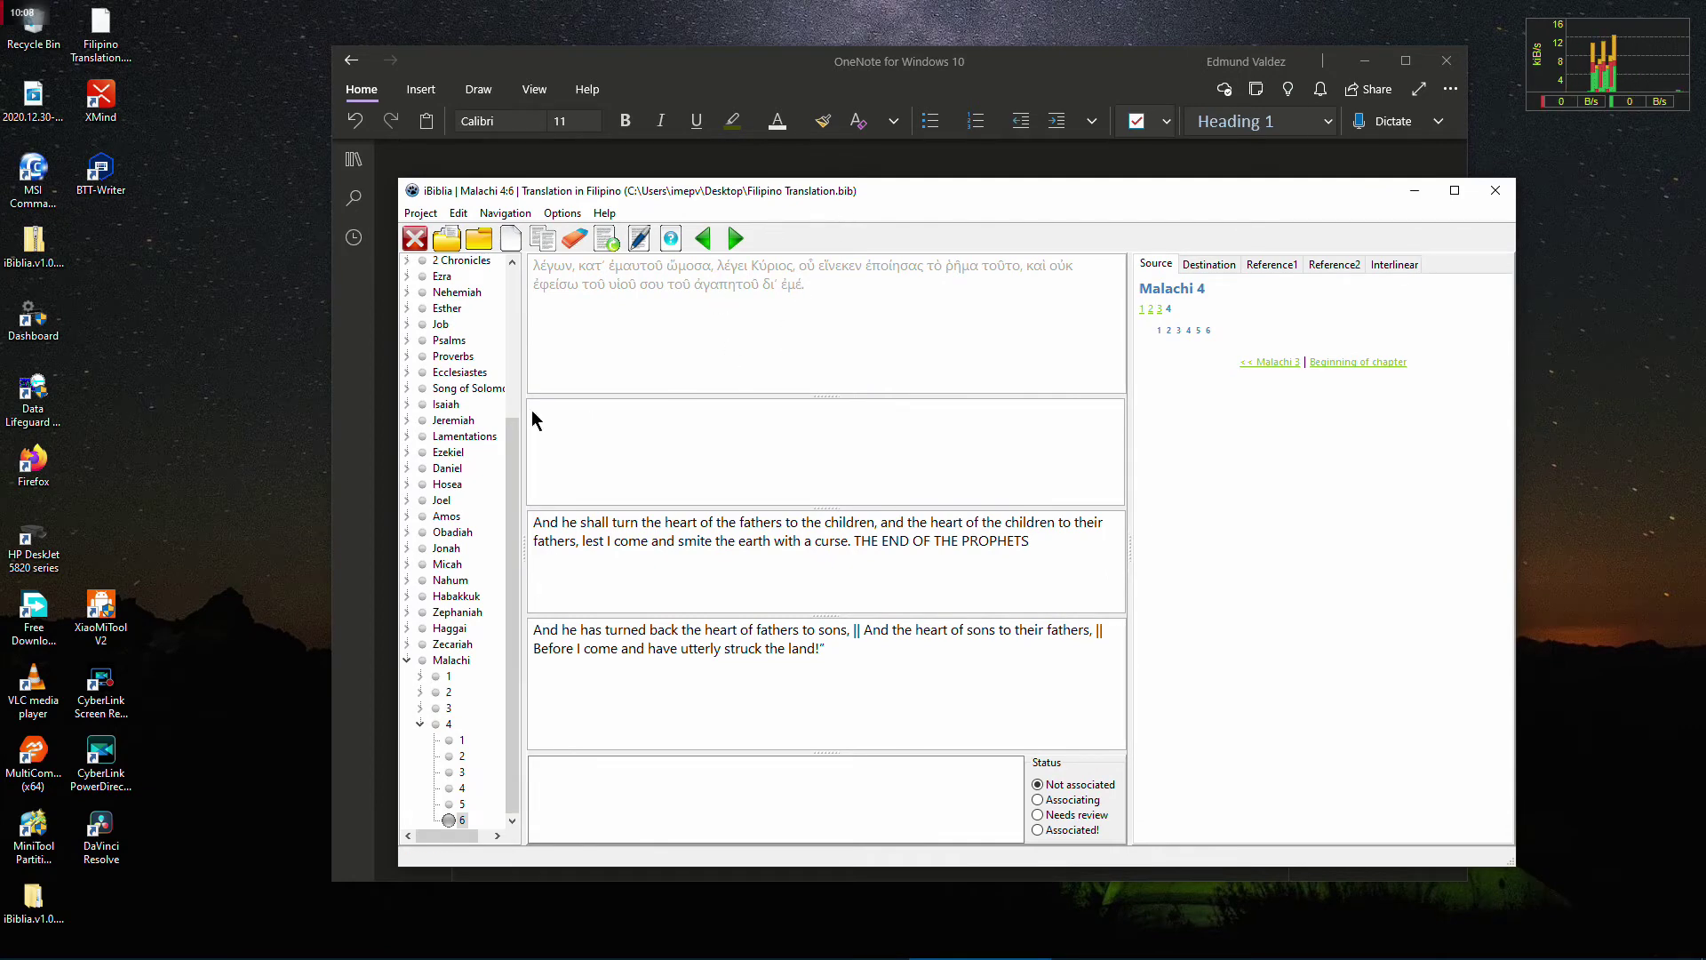
Go from Malachi 4:6 to Genesis 1:1 by expanding Genesis and its first chapter in the book tree
{"action": "left_click_drag", "start_coordinate": [510, 430], "coordinate": [503, 293]}
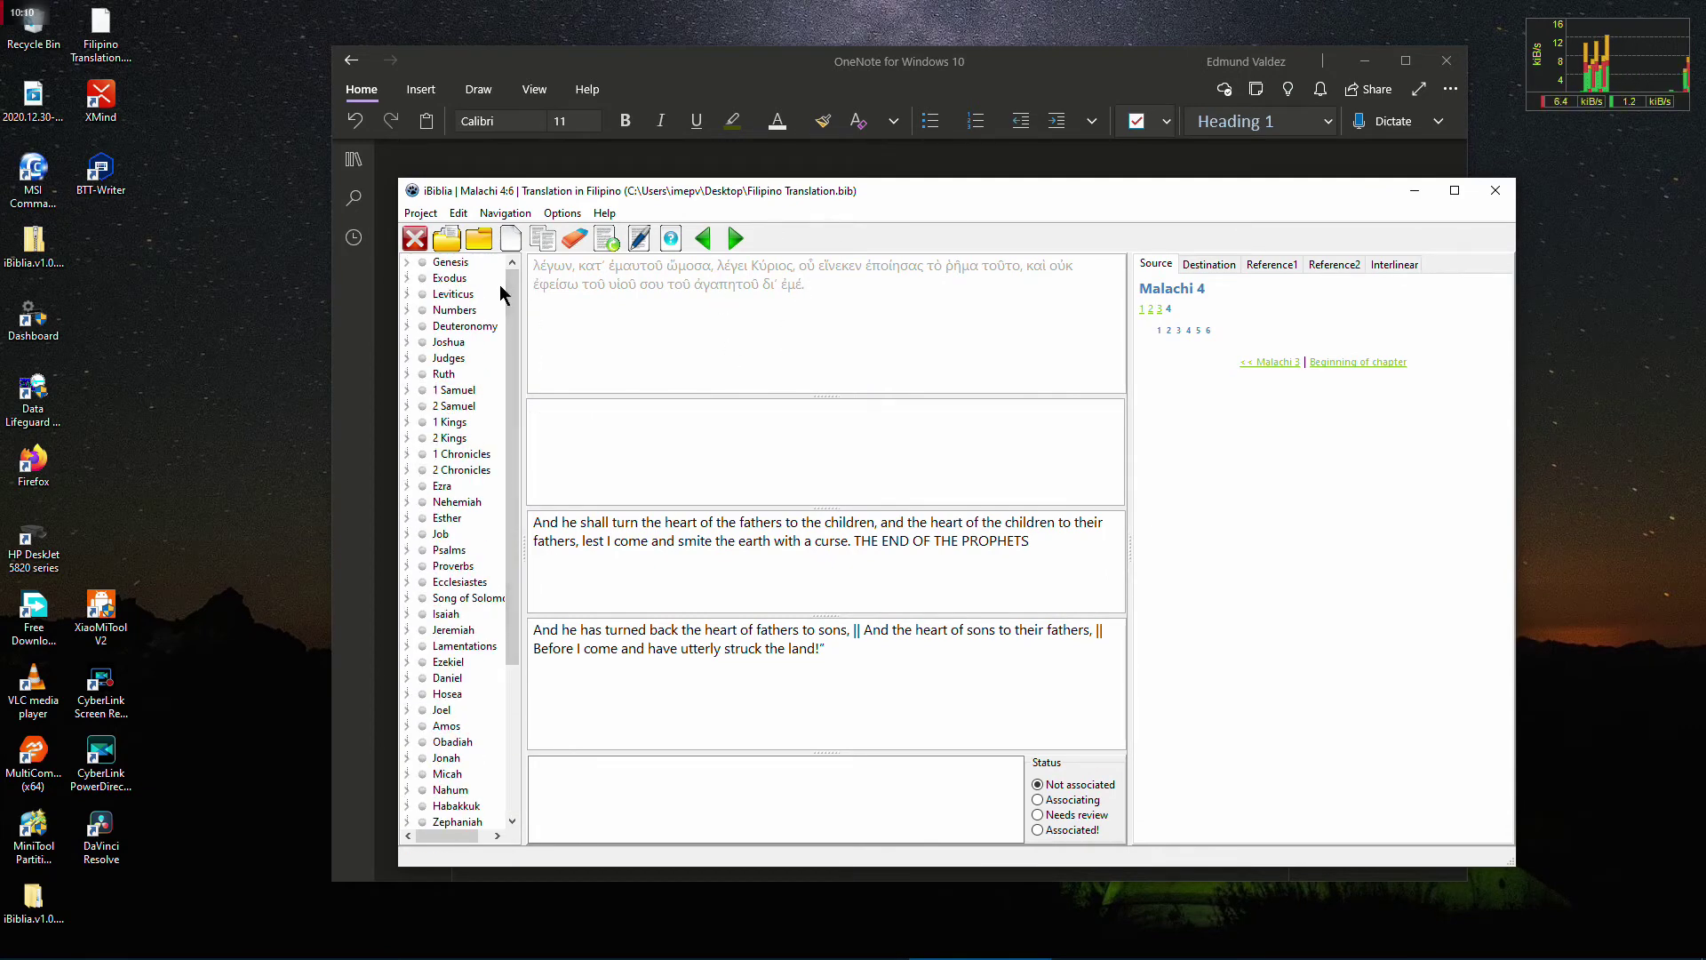
{"action": "double_click", "coordinate": [689, 265]}
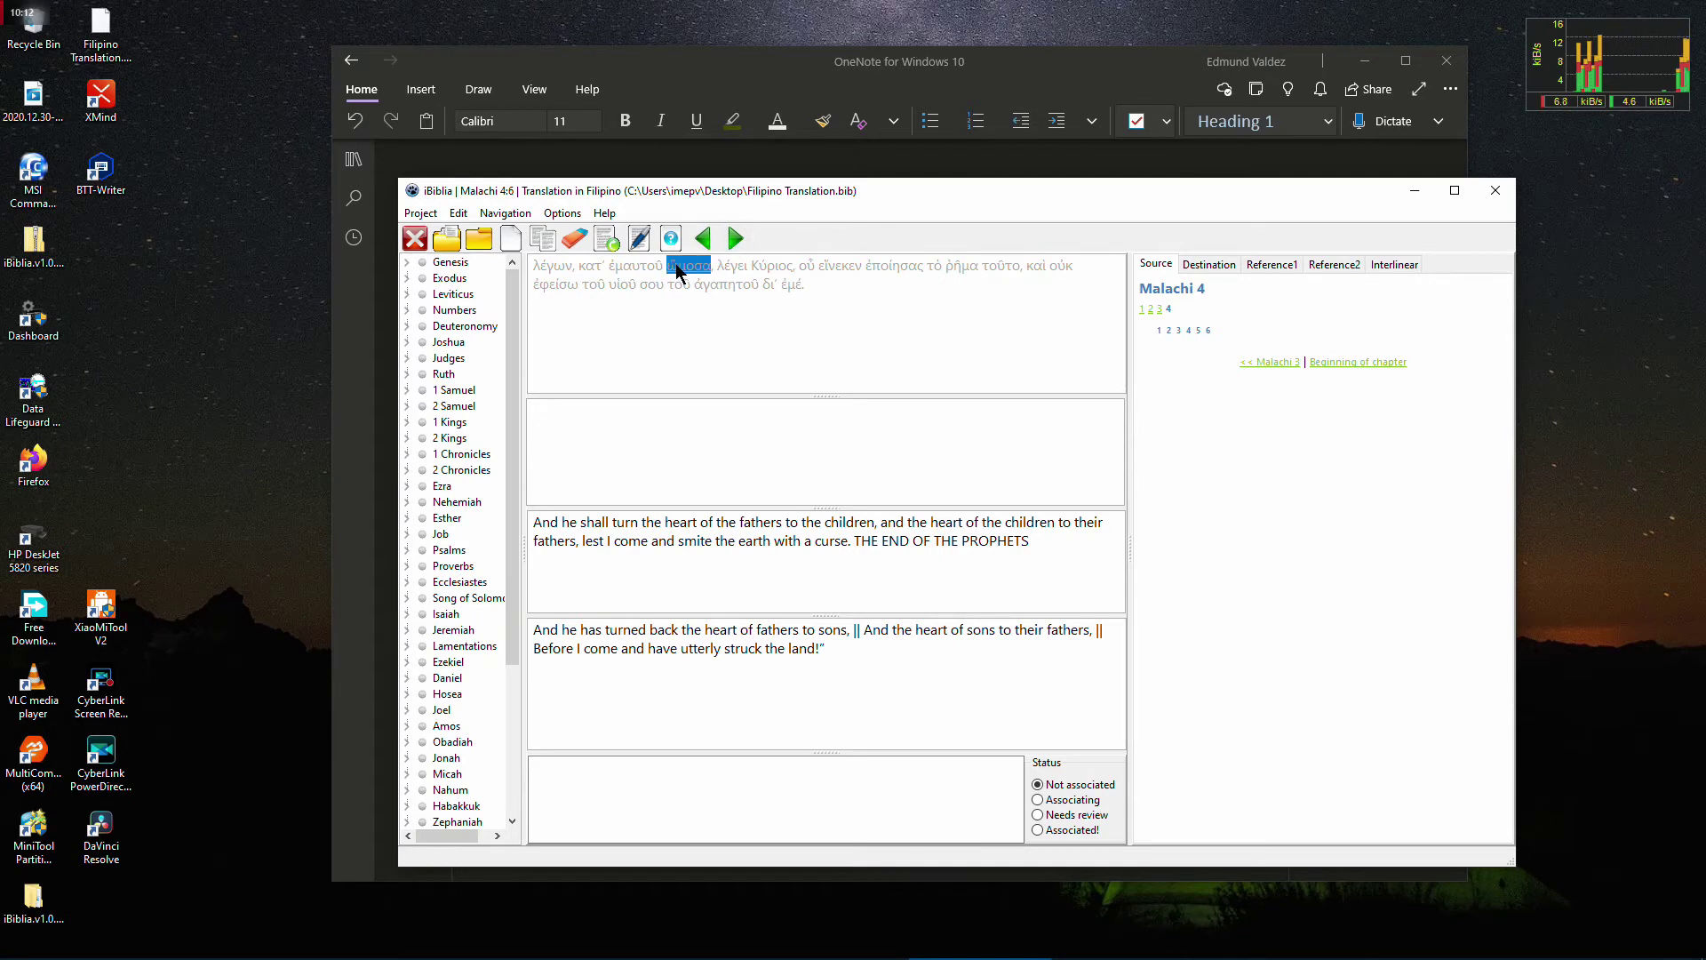
{"action": "double_click", "coordinate": [634, 265]}
{"action": "double_click", "coordinate": [689, 266]}
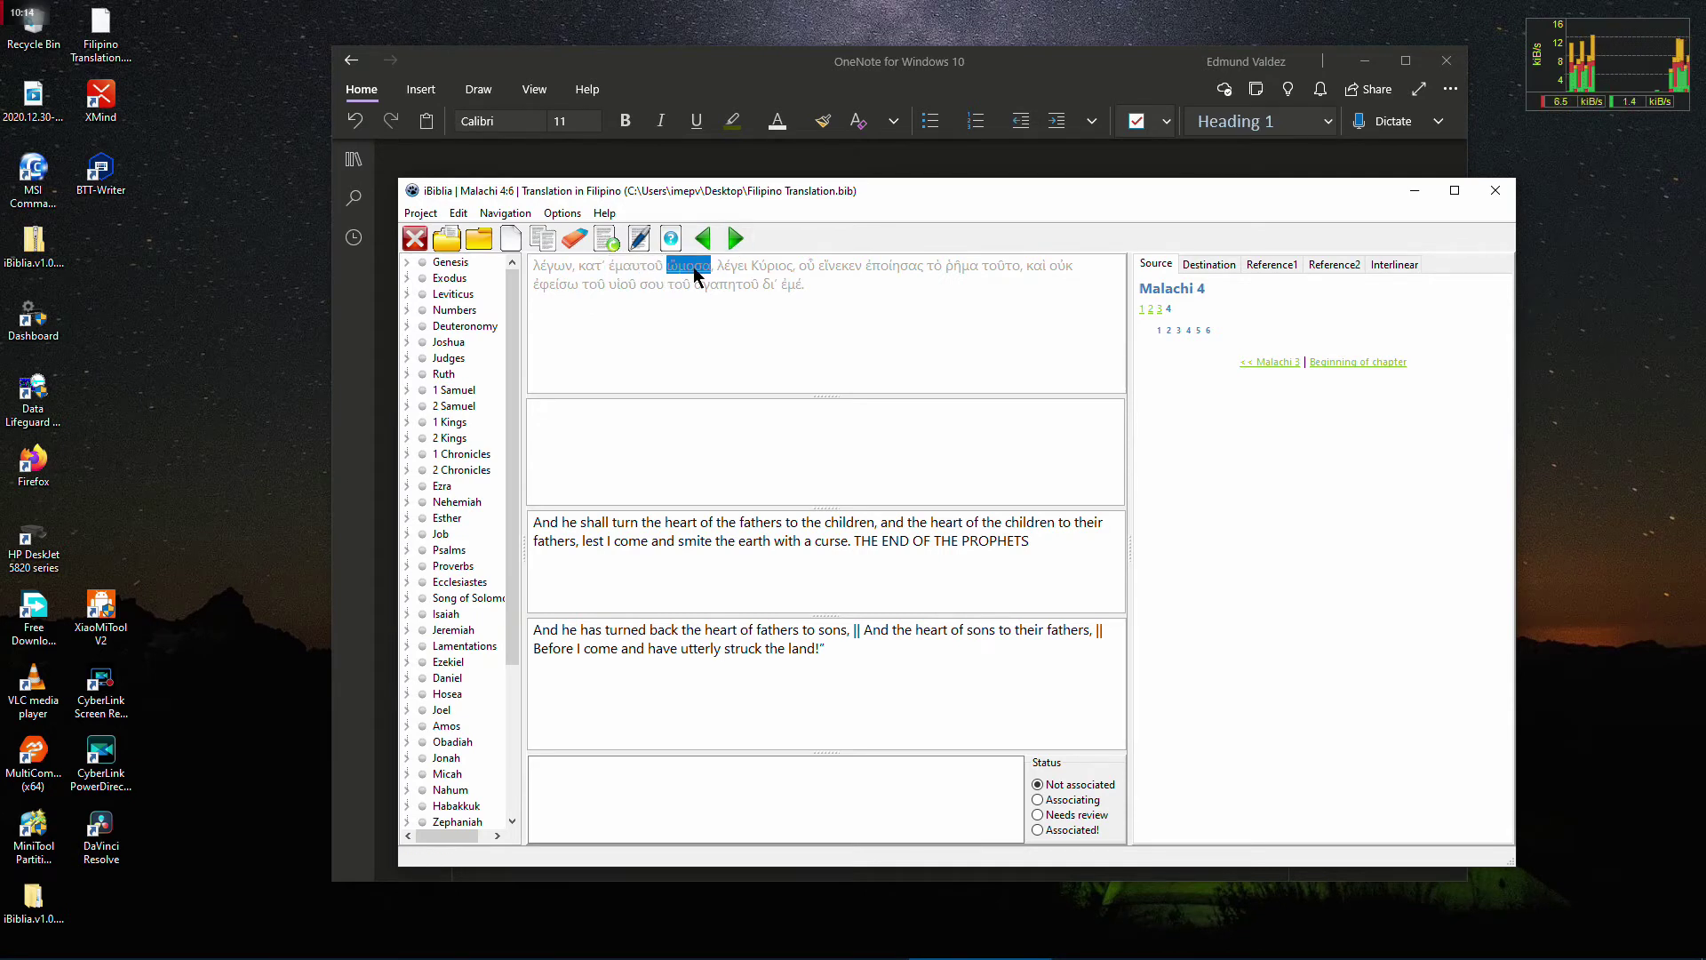
{"action": "double_click", "coordinate": [788, 266]}
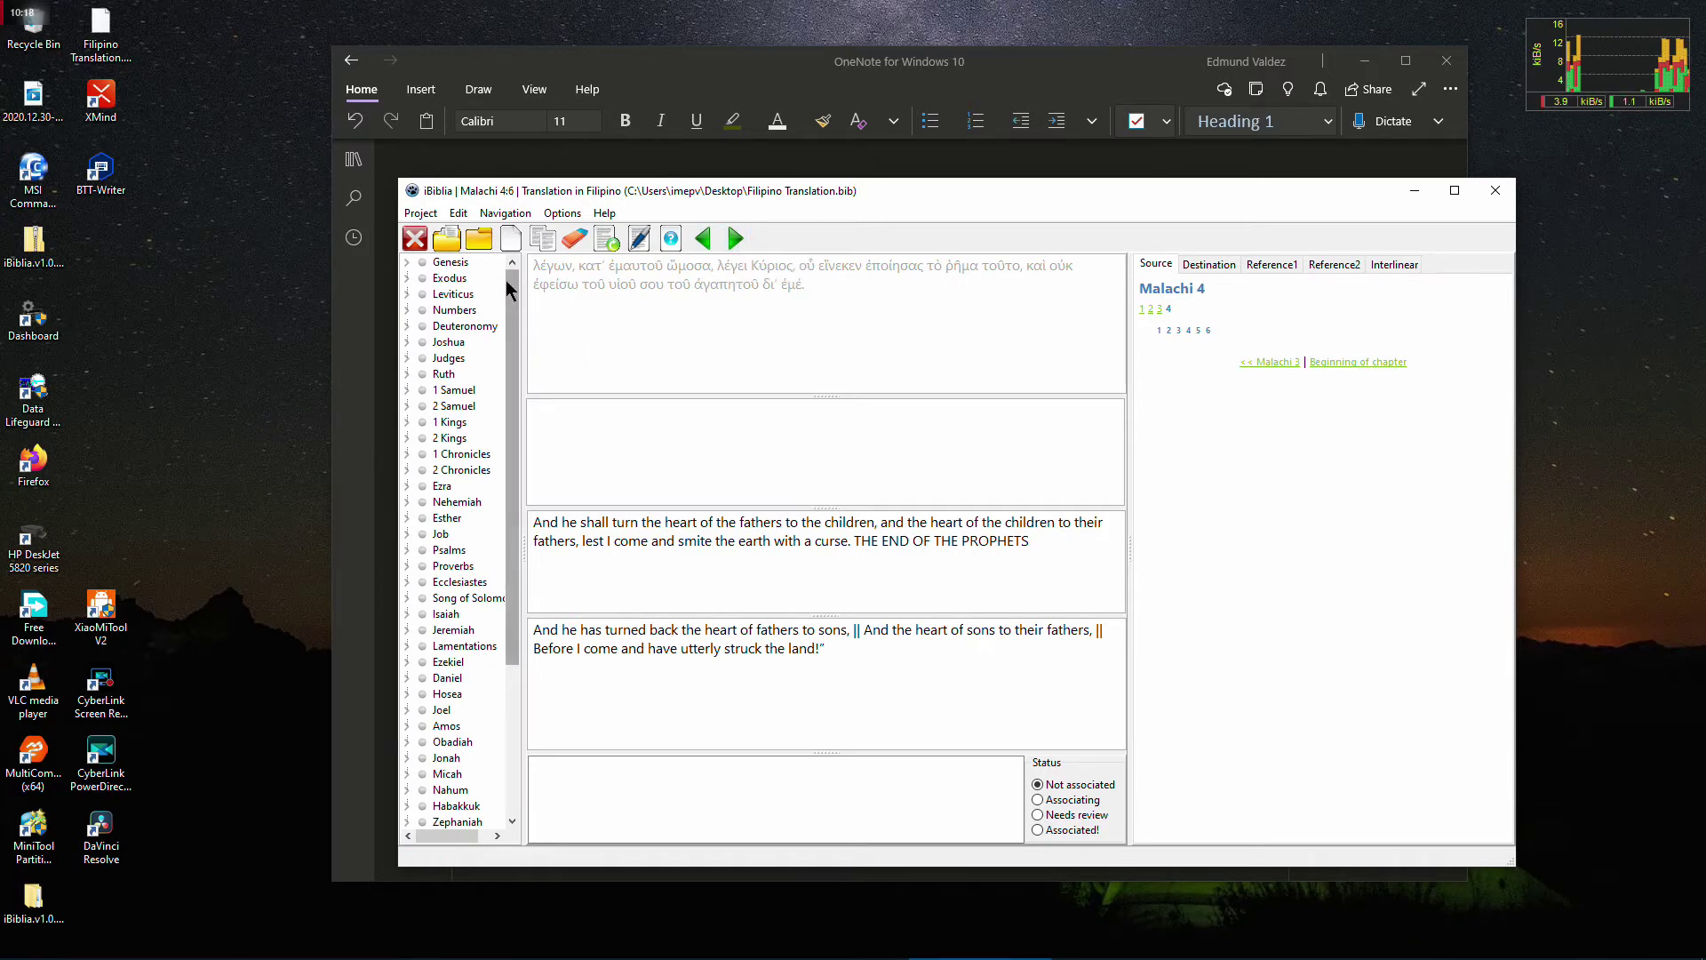
{"action": "left_click", "coordinate": [403, 263]}
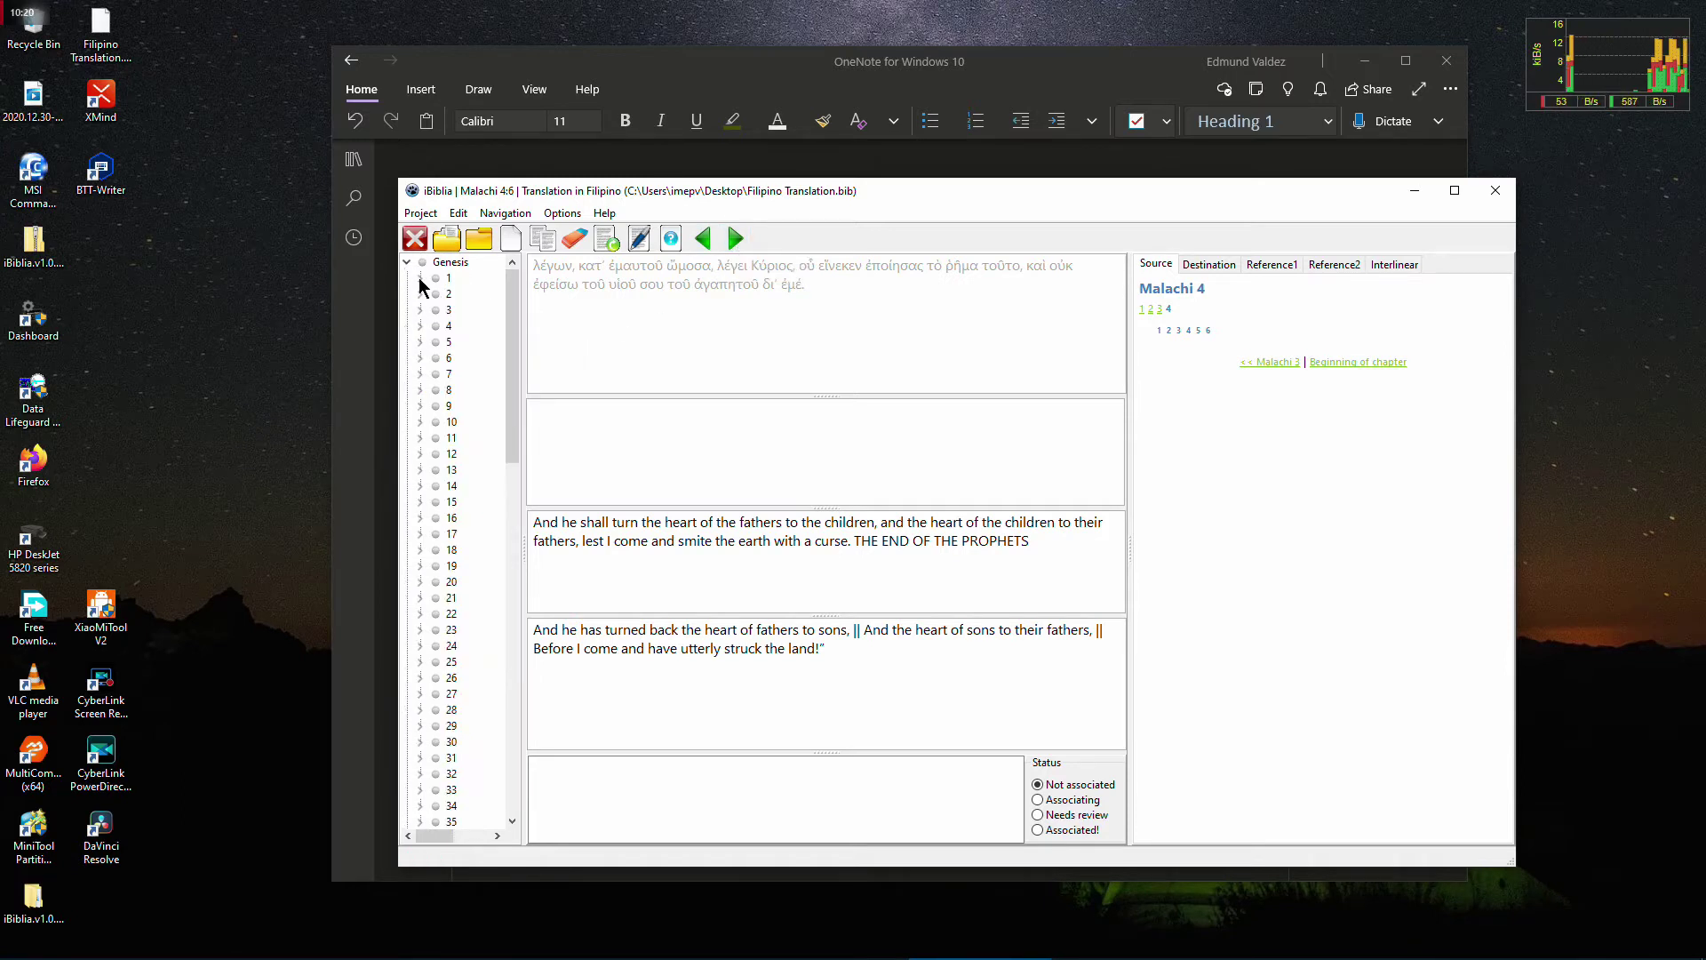
{"action": "left_click", "coordinate": [428, 277]}
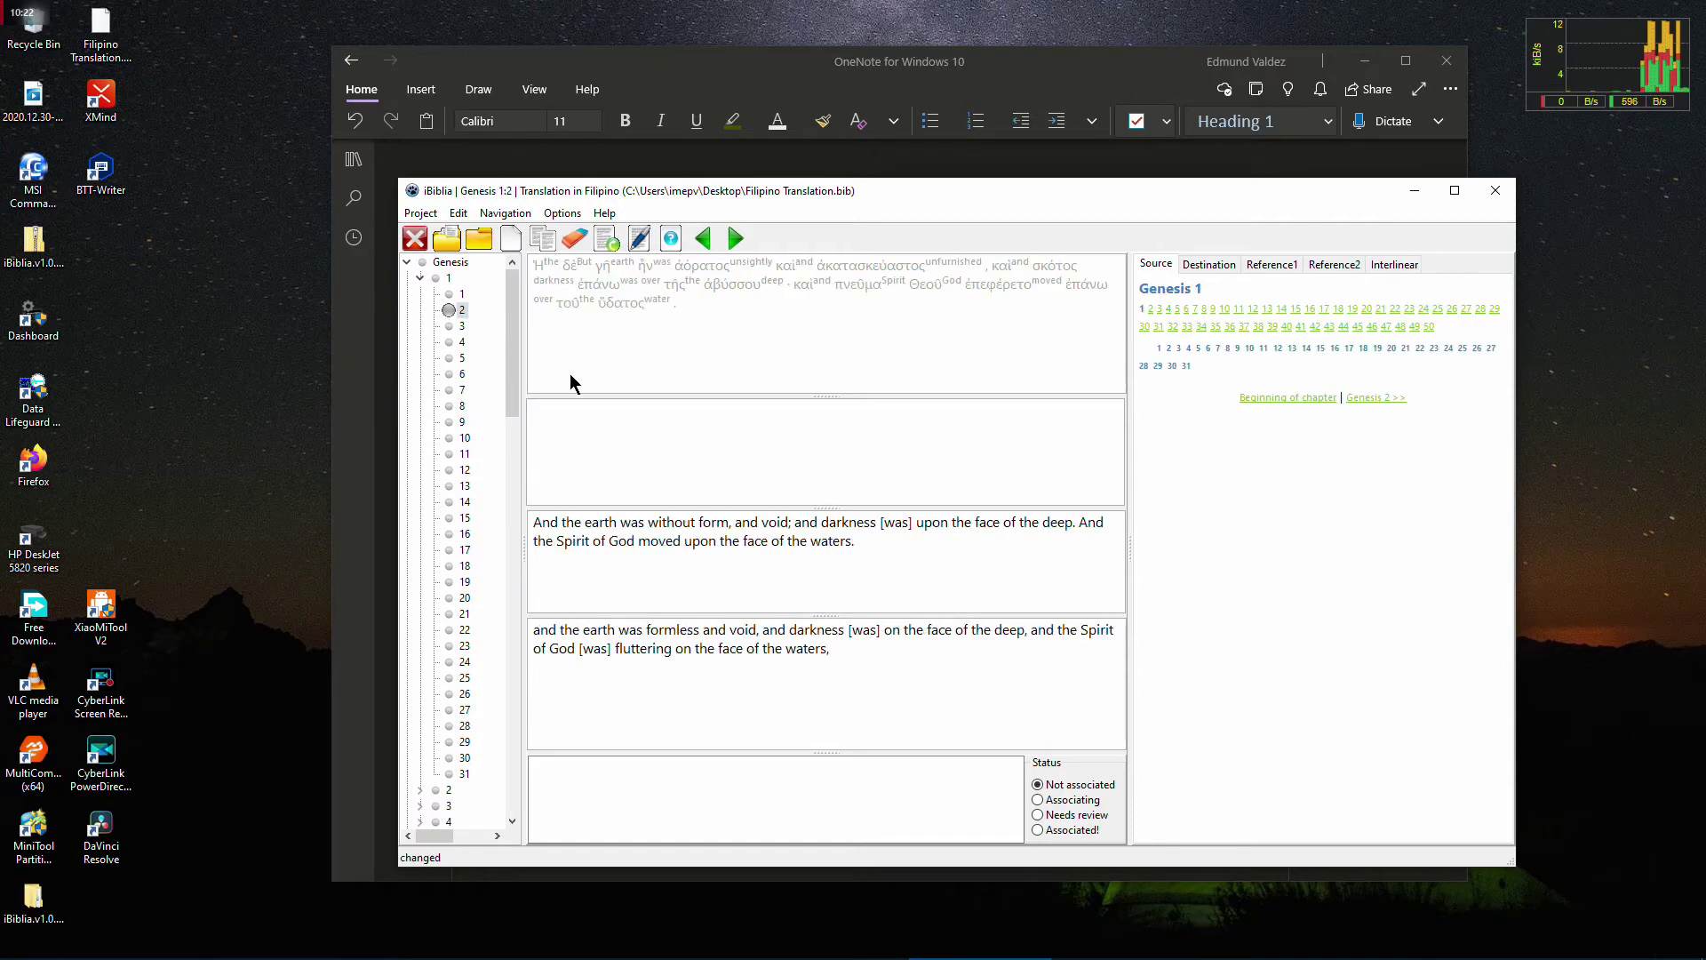
{"action": "double_click", "coordinate": [742, 261]}
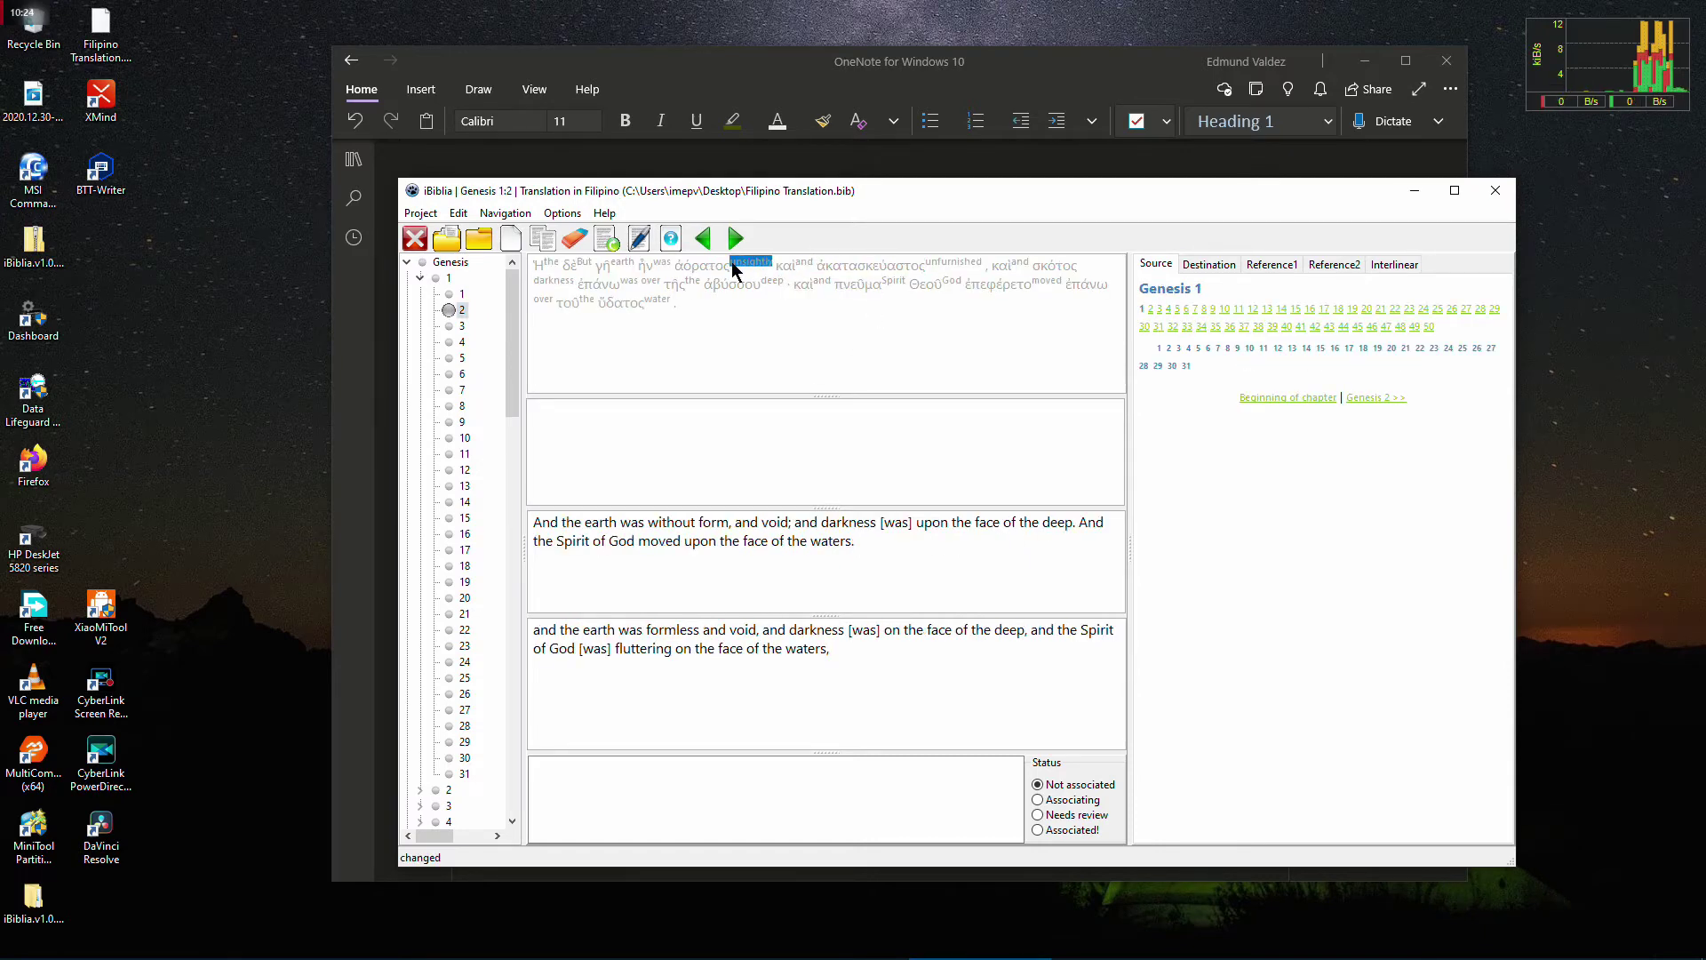
{"action": "left_click", "coordinate": [462, 294]}
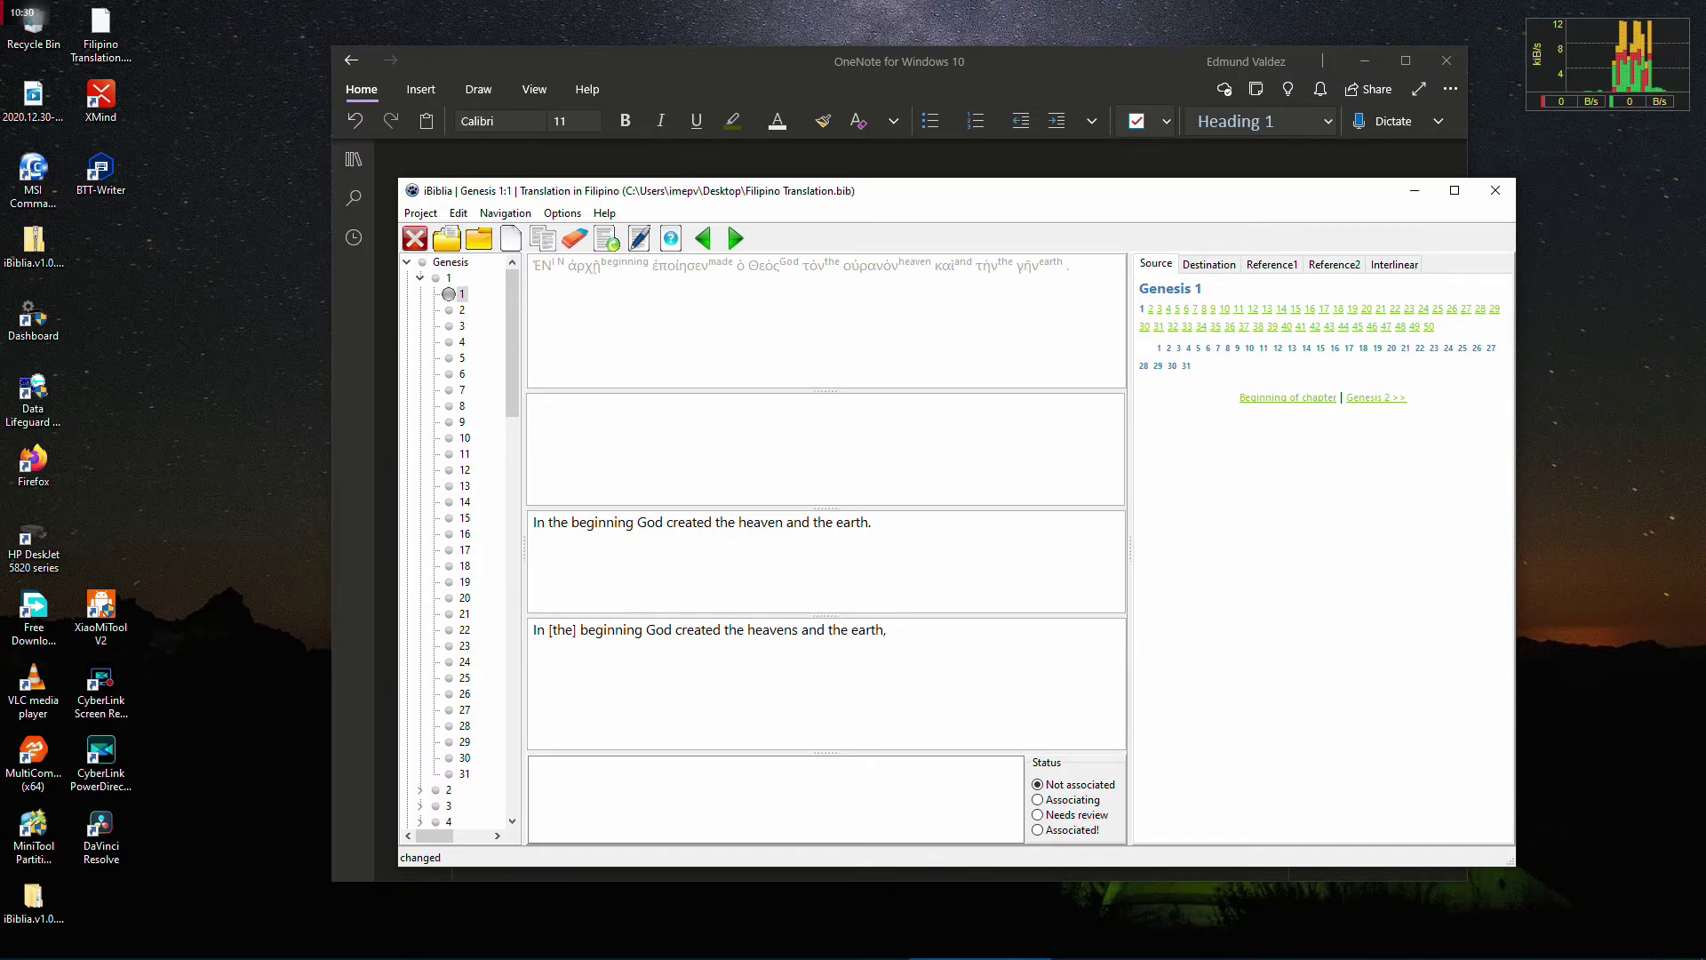
Examine the interlinear Greek-English source words of Genesis 1:1 and reposition the iBiblia window
{"action": "double_click", "coordinate": [870, 269]}
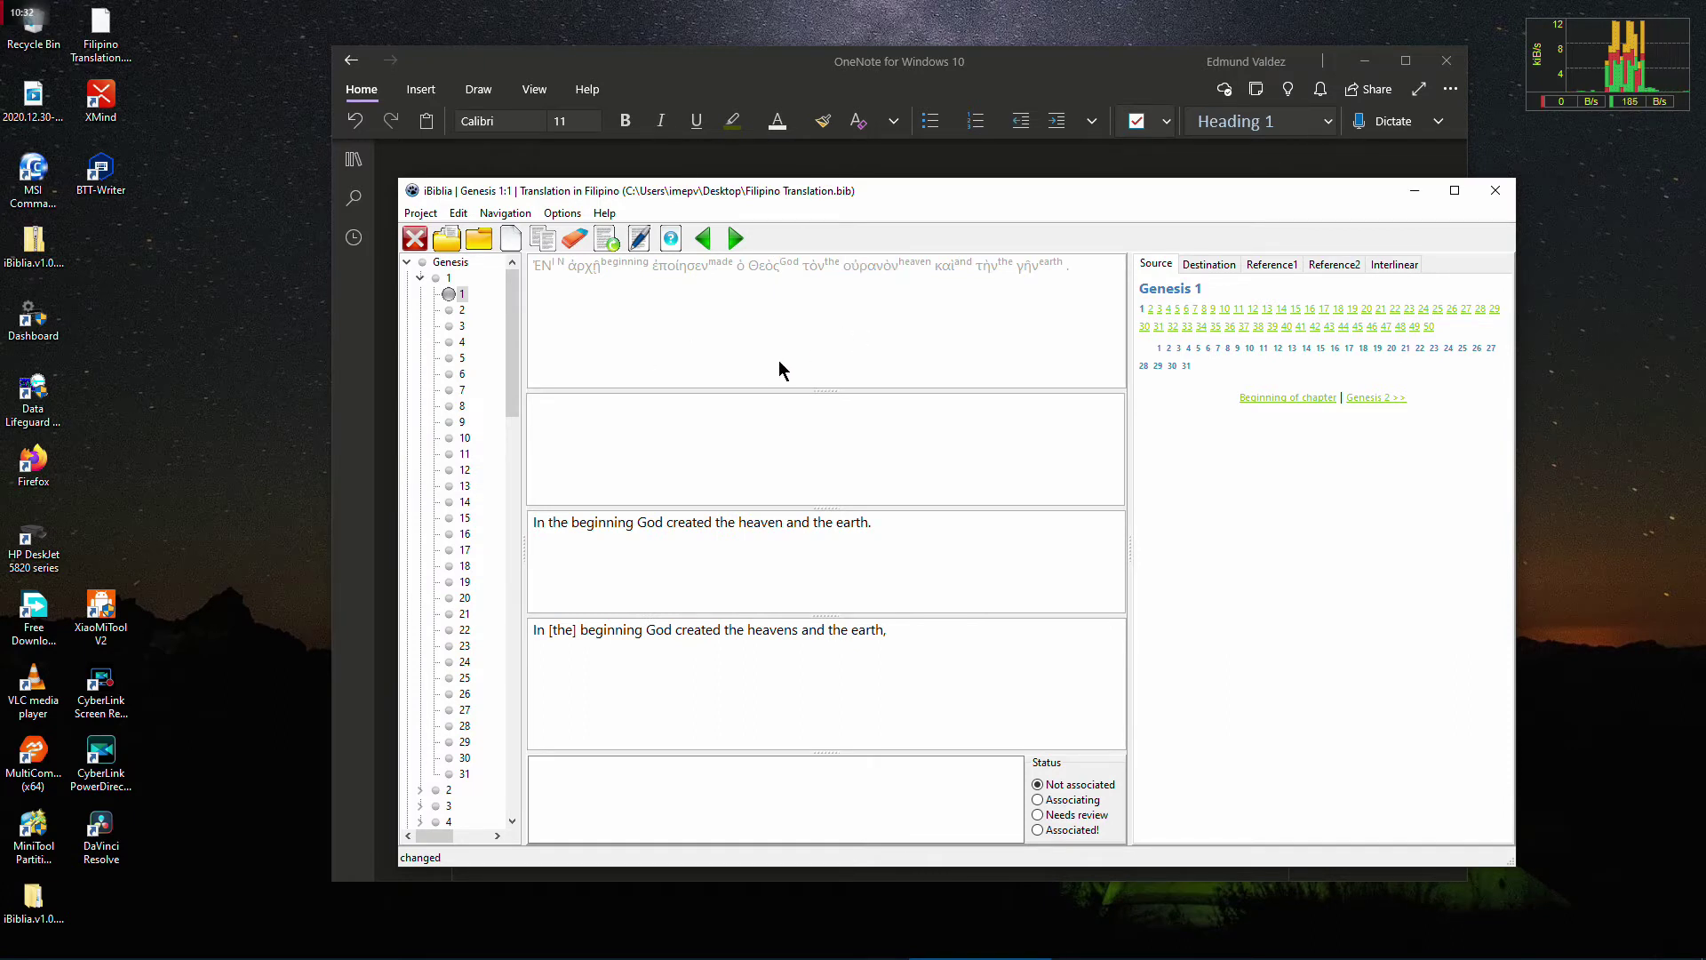
{"action": "double_click", "coordinate": [692, 269]}
{"action": "double_click", "coordinate": [585, 270]}
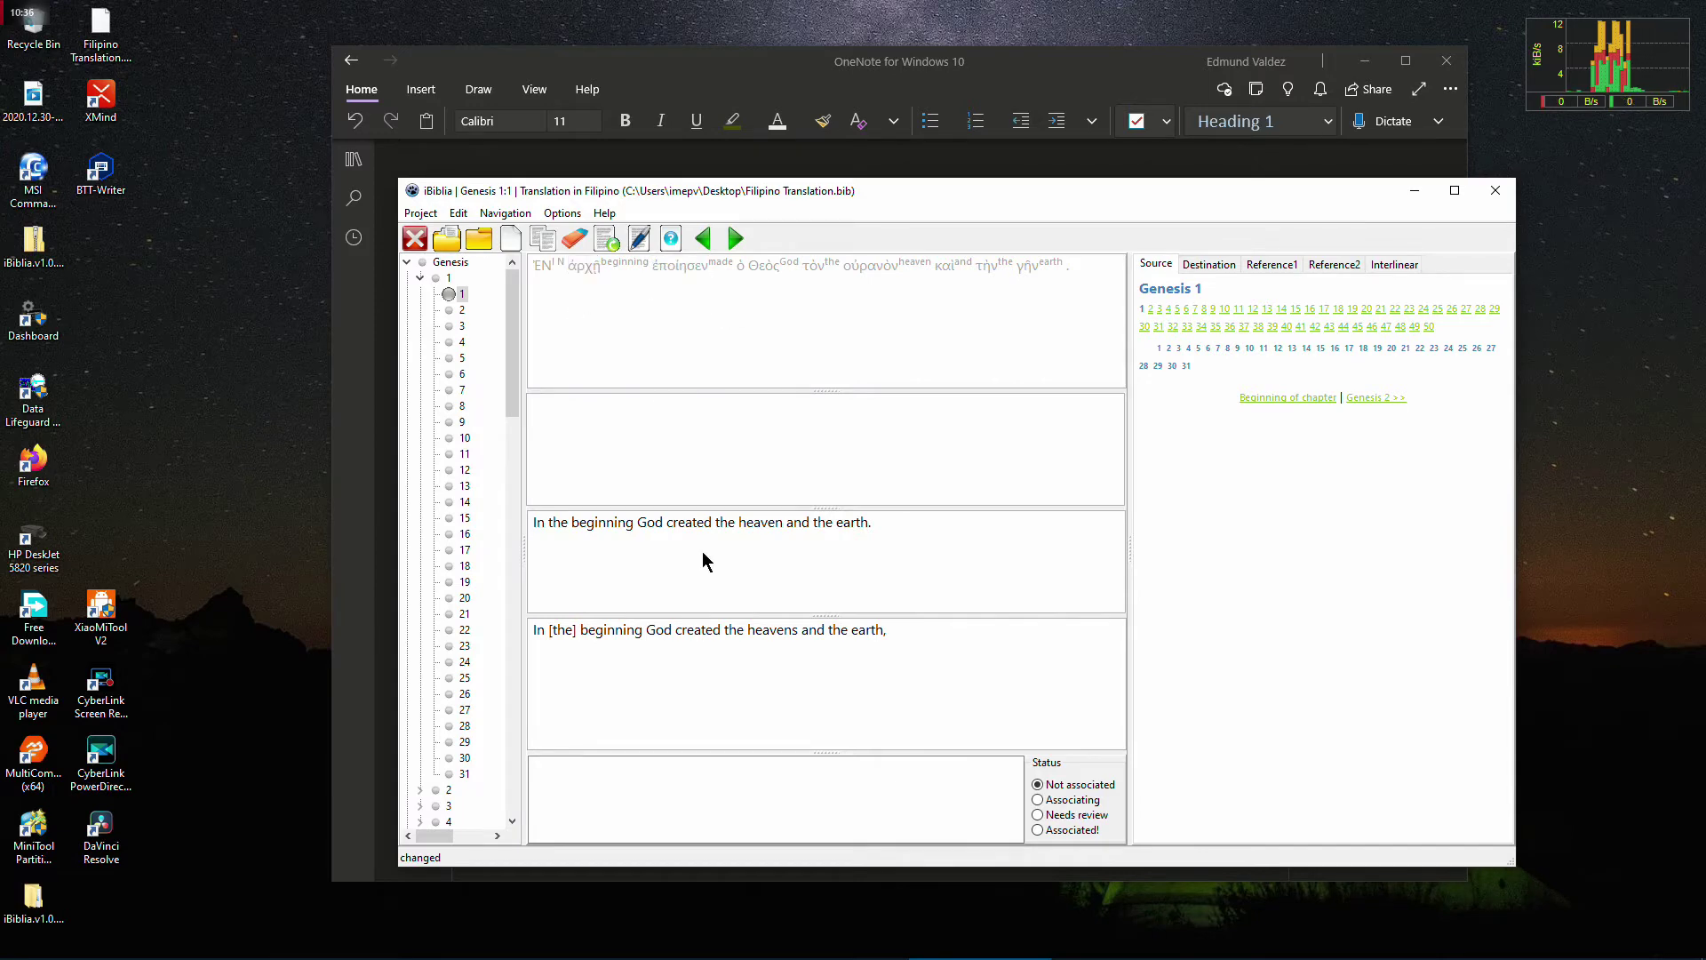
{"action": "left_click_drag", "start_coordinate": [932, 201], "coordinate": [845, 209]}
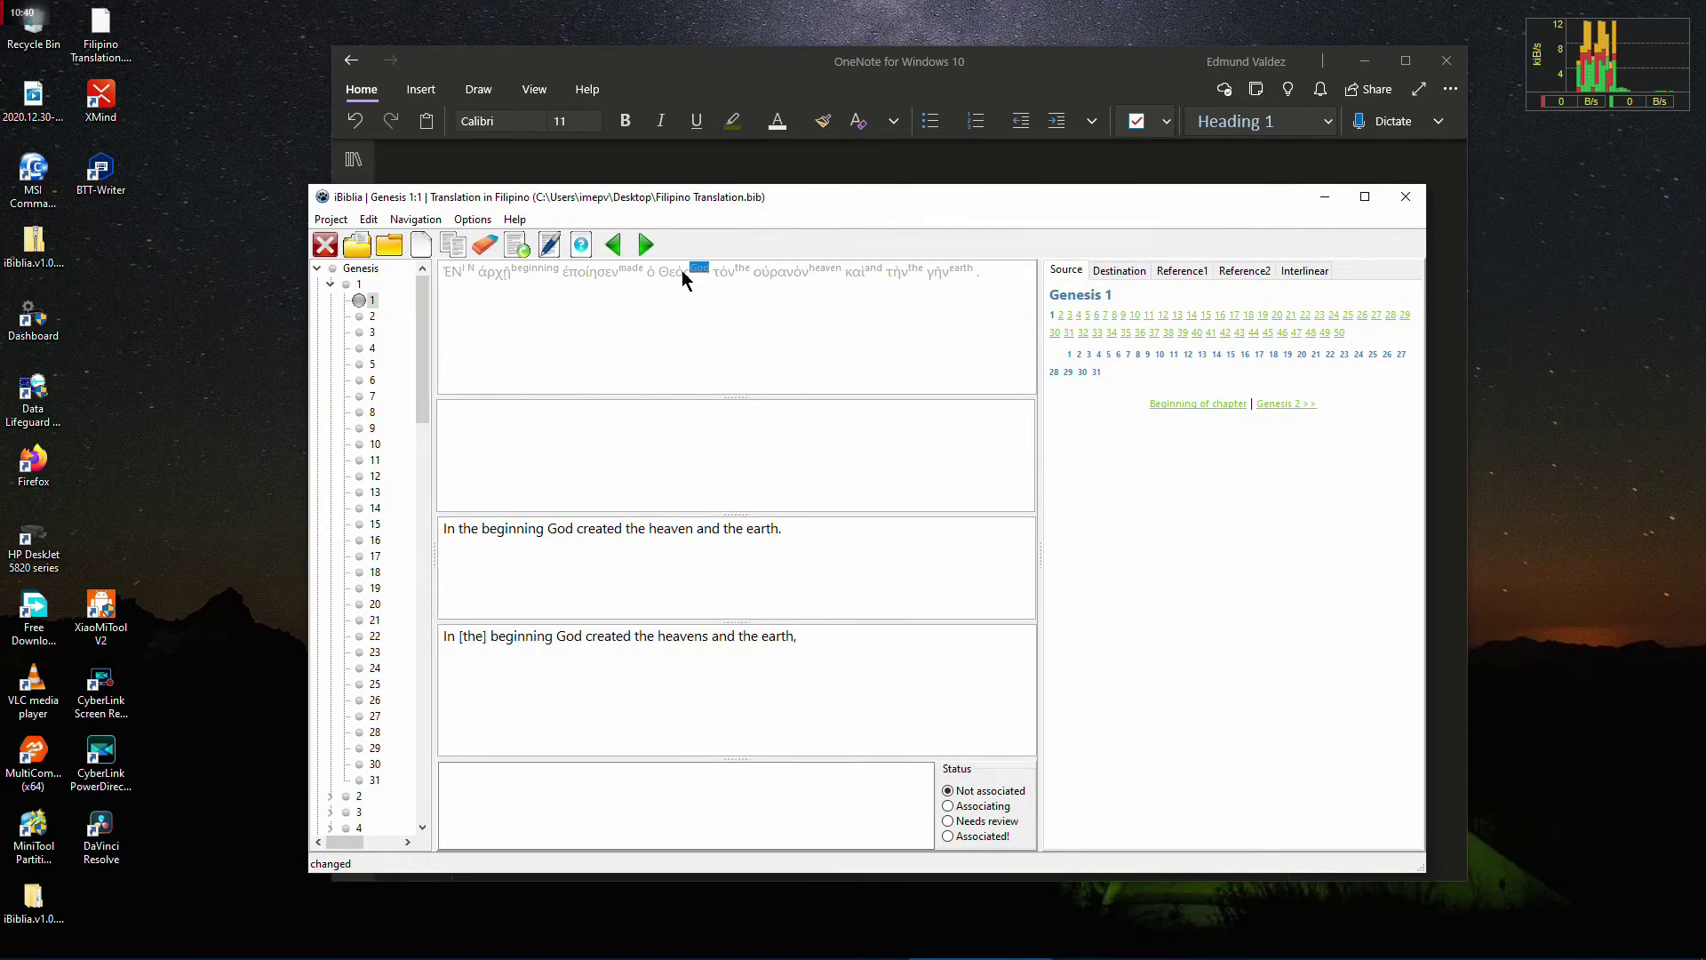
{"action": "left_click_drag", "start_coordinate": [681, 200], "coordinate": [709, 197]}
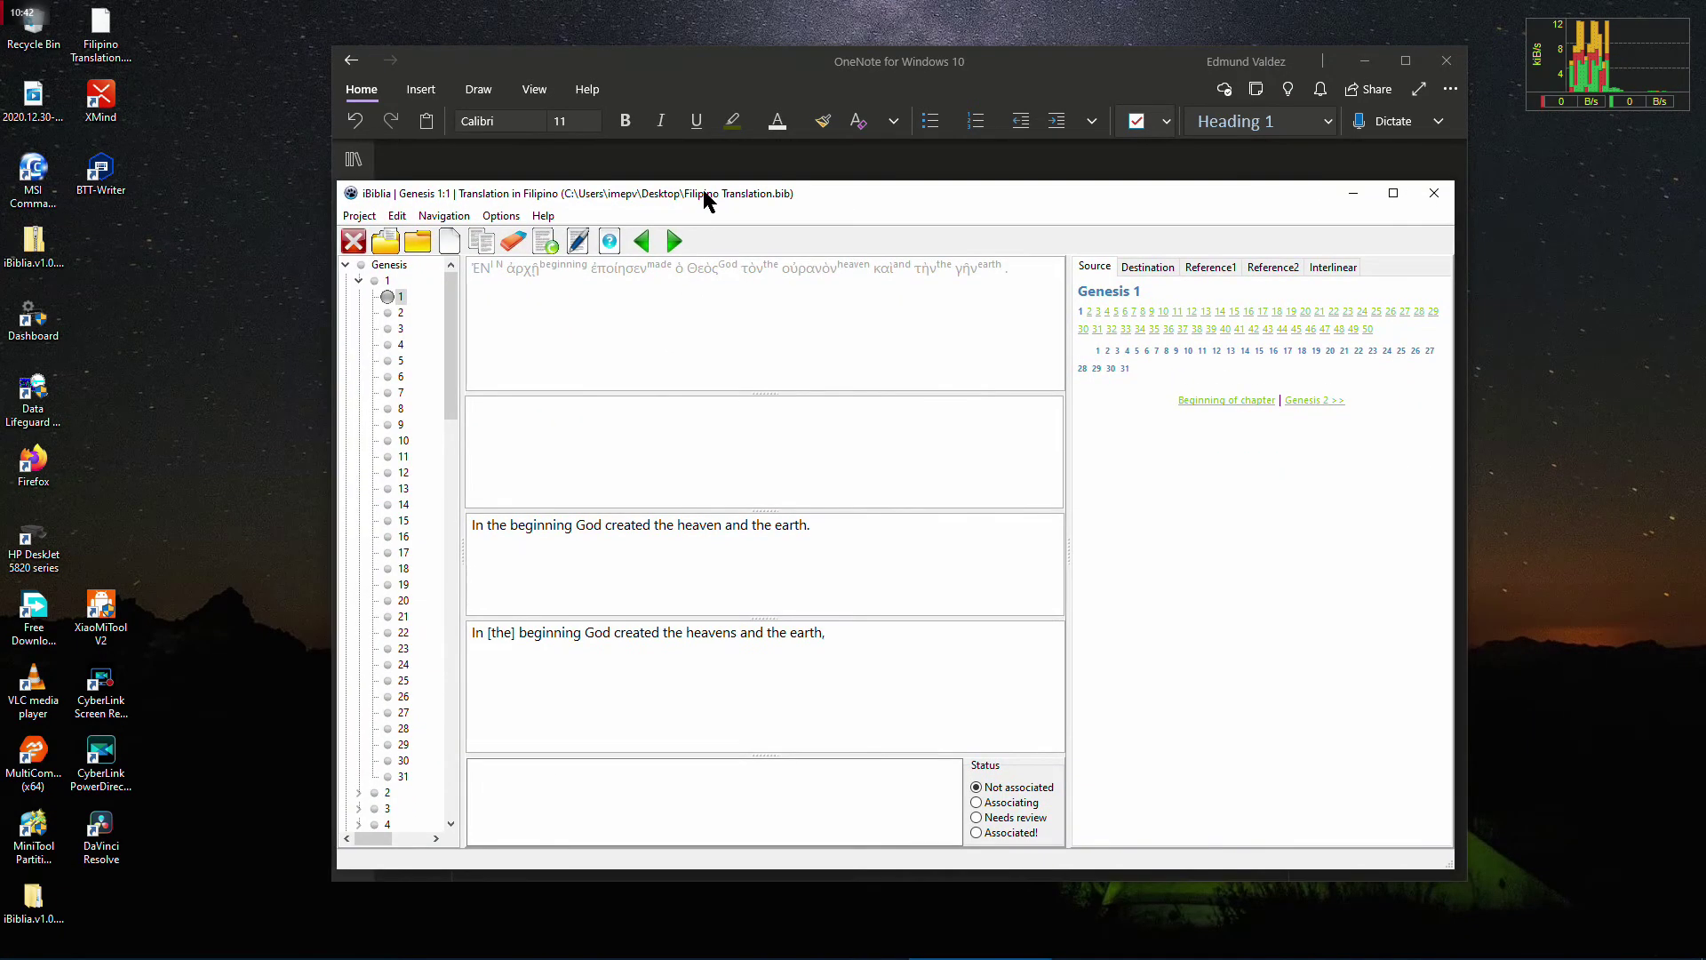
Make the first reference verse pane slightly taller, point out "beginning" in the reference verses, and widen the chapter pane
{"action": "left_click_drag", "start_coordinate": [757, 511], "coordinate": [757, 501]}
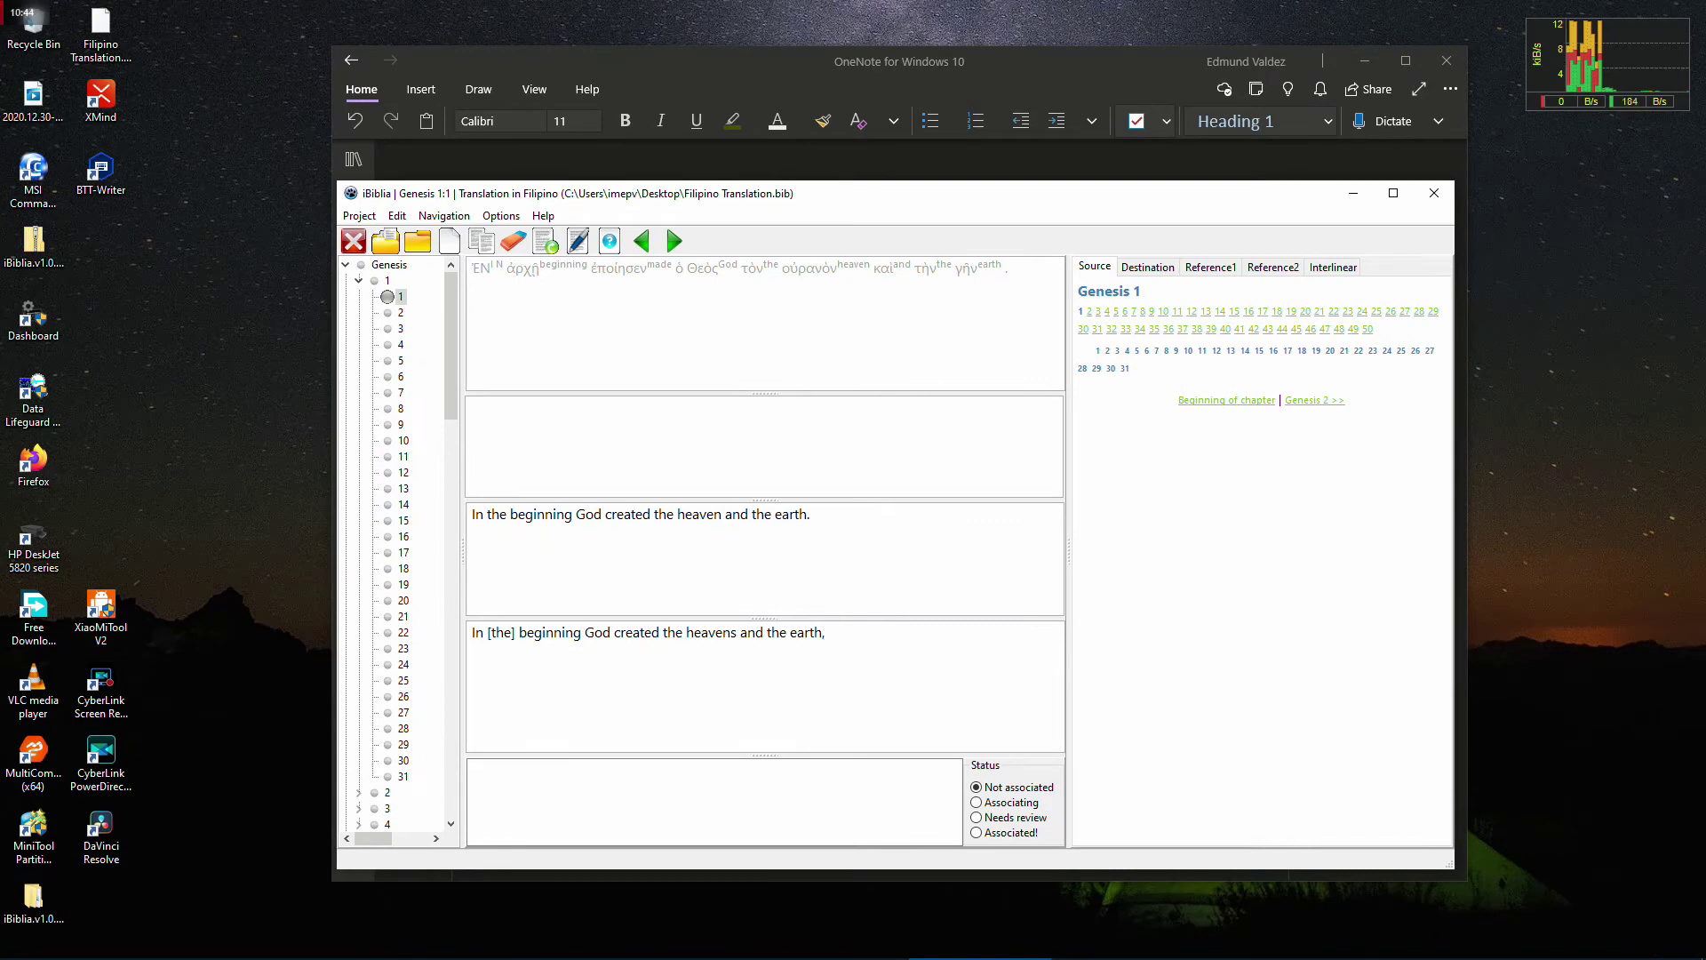
{"action": "double_click", "coordinate": [541, 516]}
{"action": "double_click", "coordinate": [541, 634]}
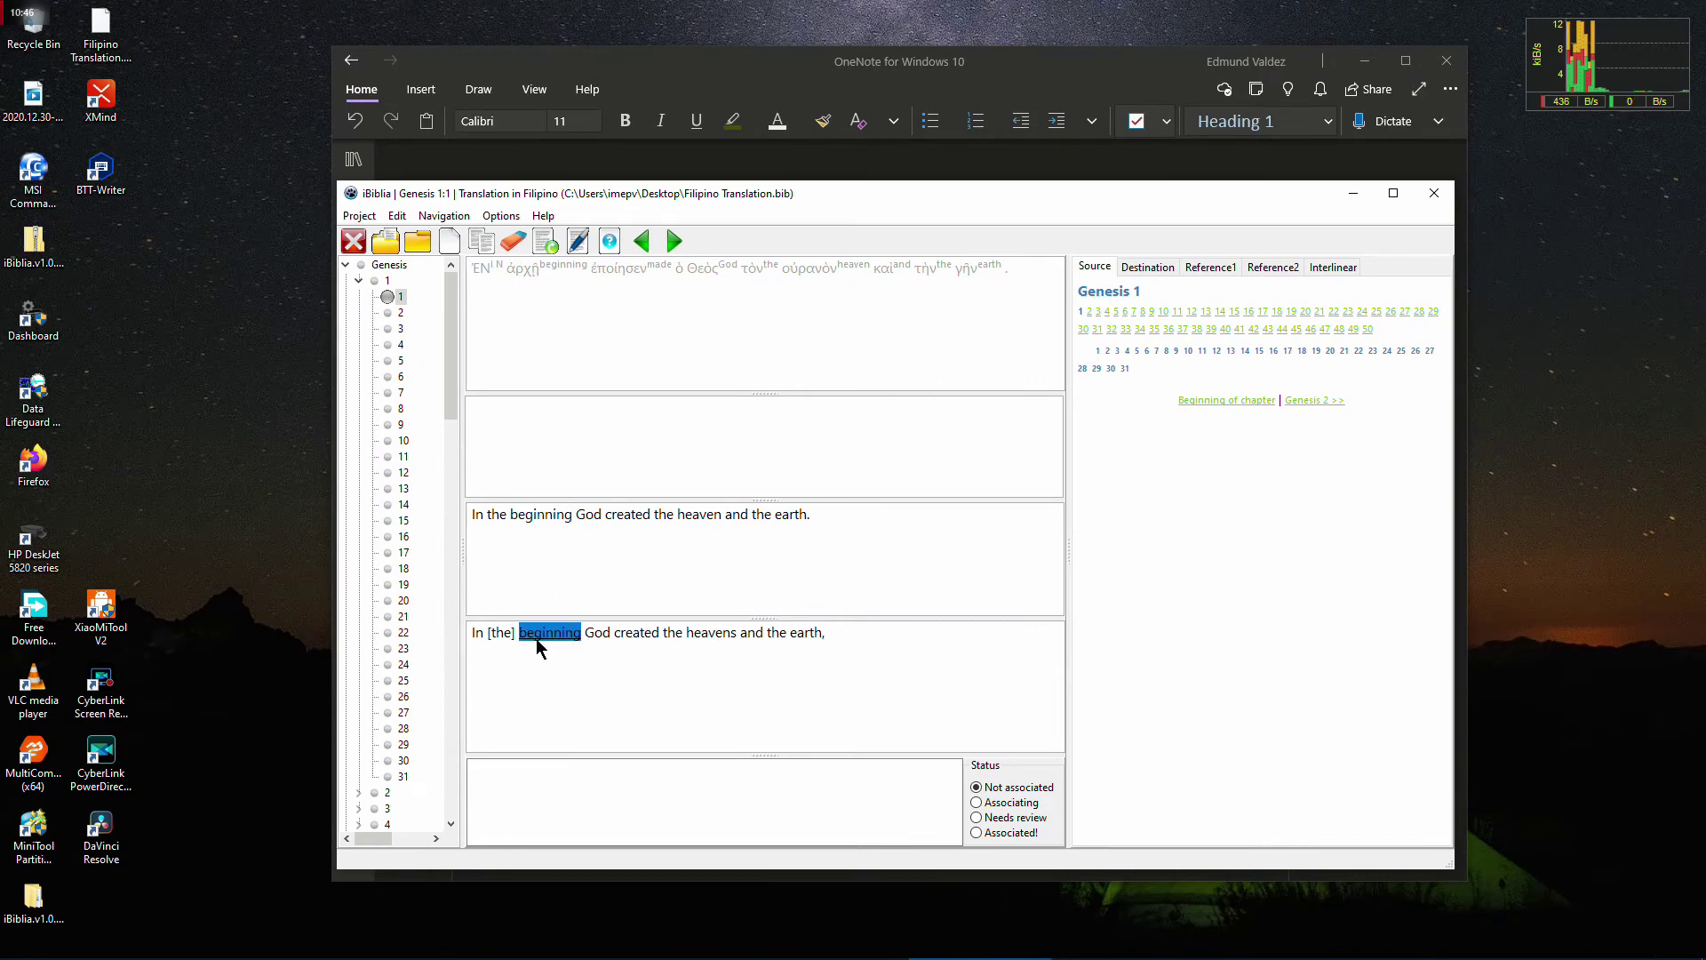
{"action": "left_click", "coordinate": [610, 708]}
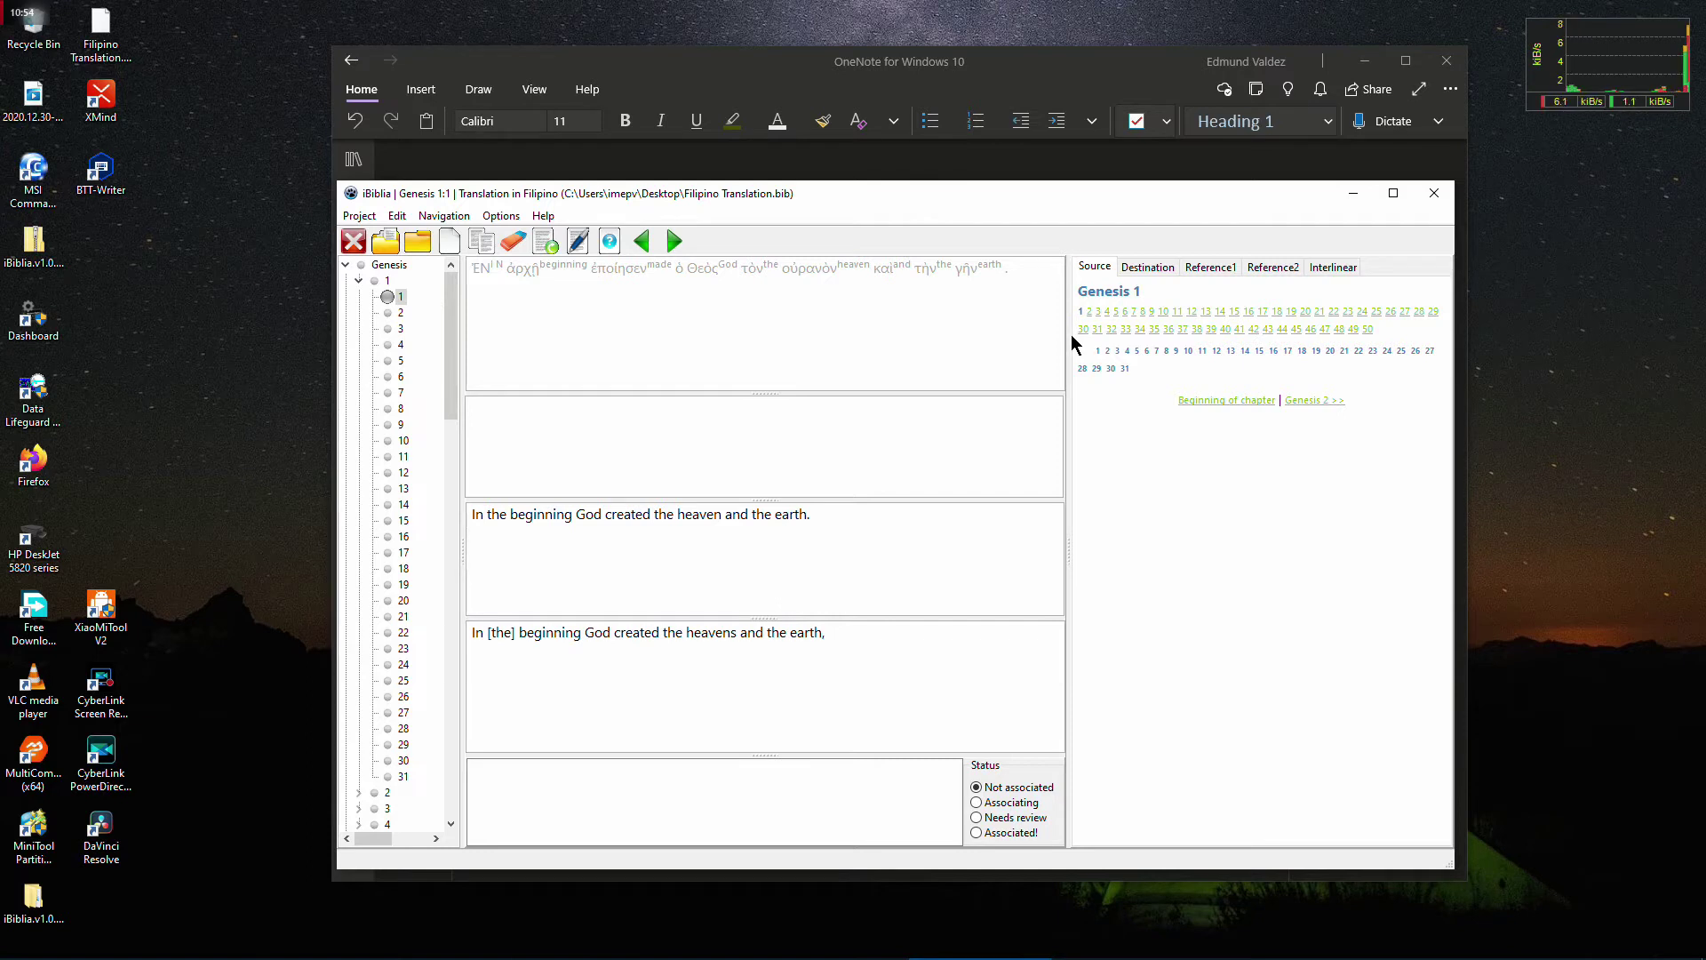
{"action": "left_click_drag", "start_coordinate": [1071, 347], "coordinate": [985, 346]}
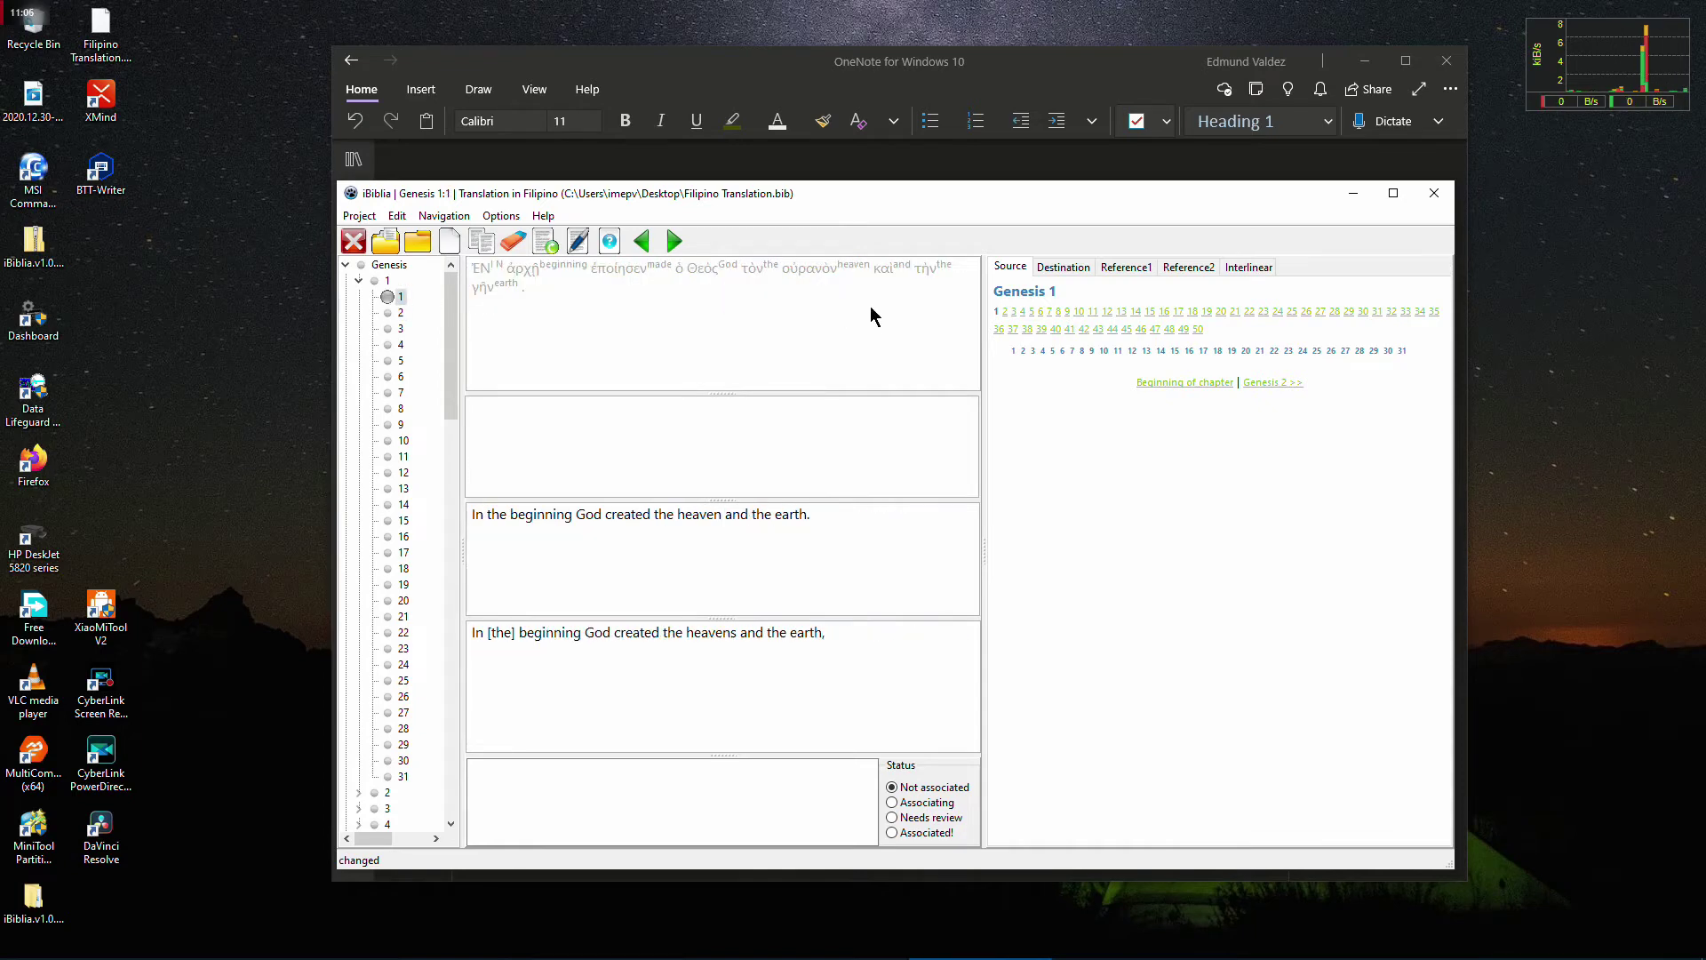
Compare the Genesis 1 chapter views for the source, both reference texts, the interlinear and the destination
{"action": "left_click", "coordinate": [1134, 269]}
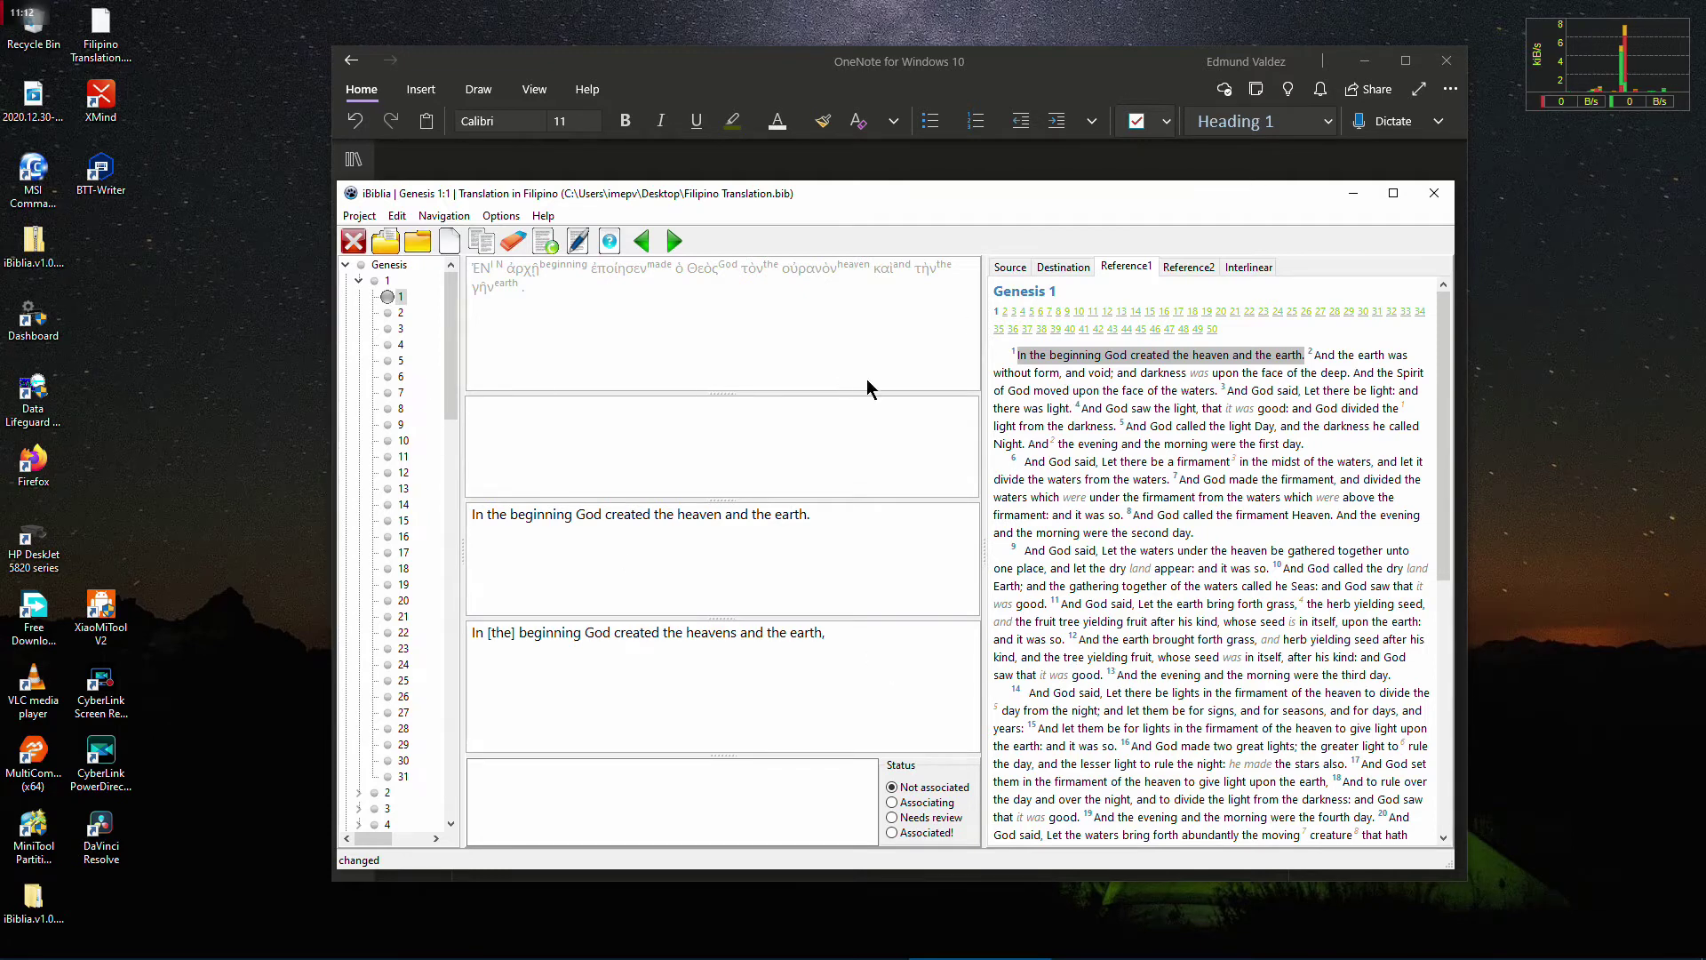
{"action": "left_click", "coordinate": [1018, 271]}
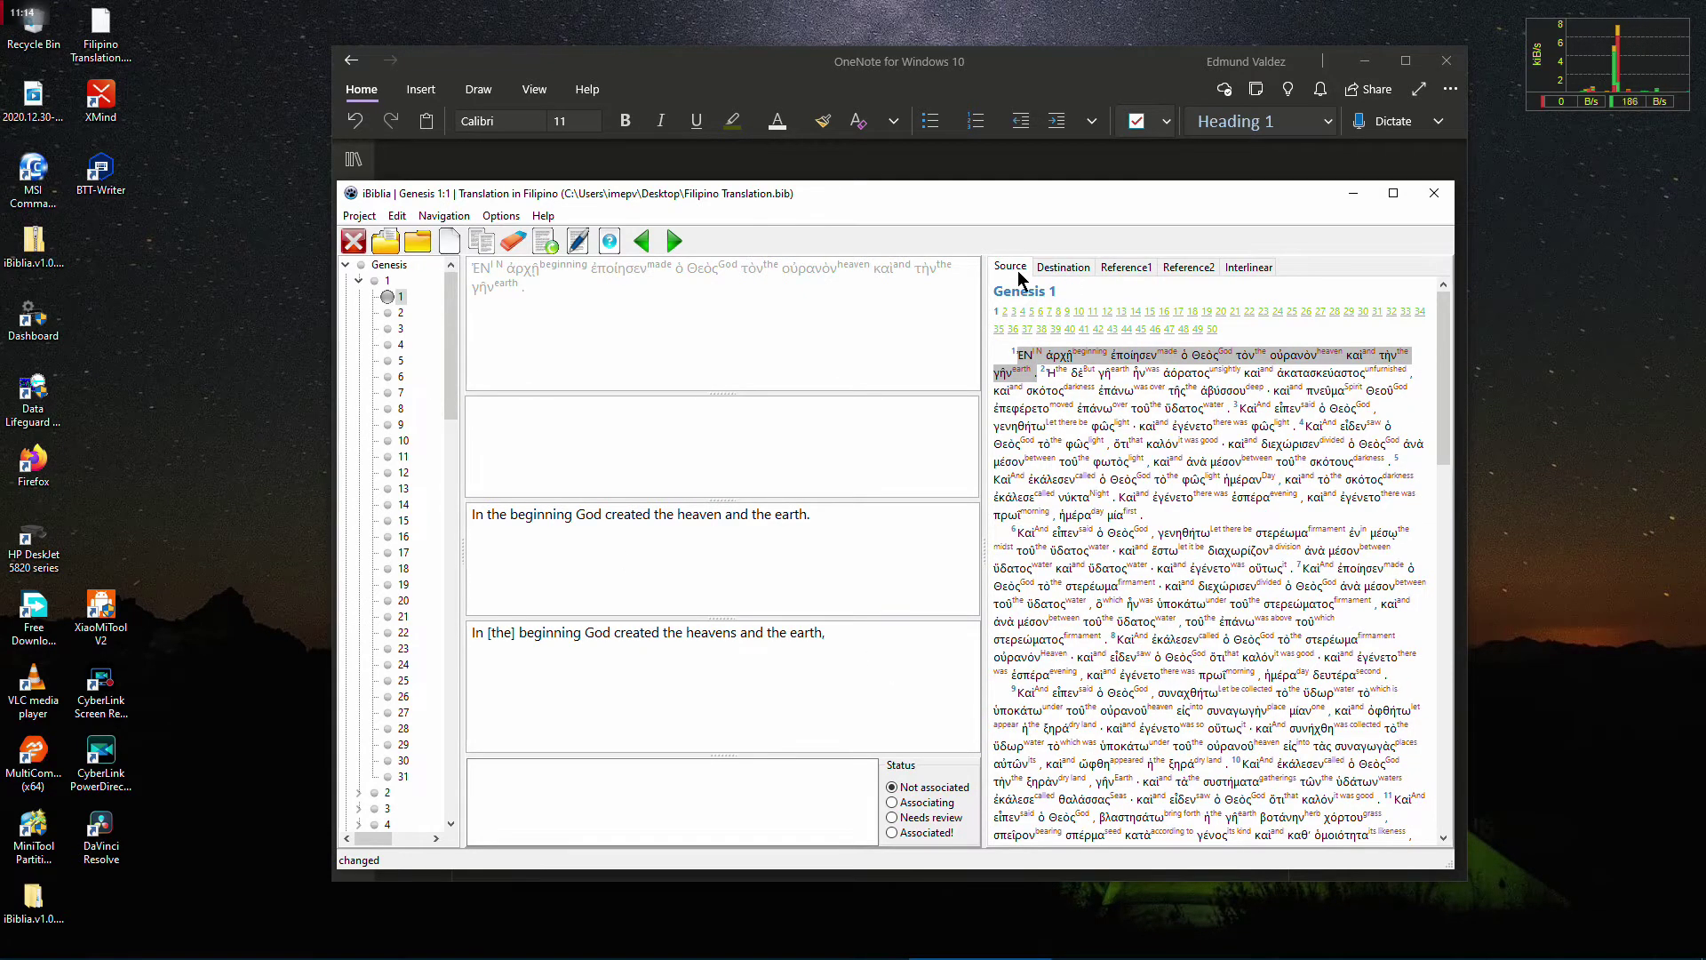
{"action": "scroll", "coordinate": [1225, 542], "scroll_direction": "down", "scroll_amount": 5}
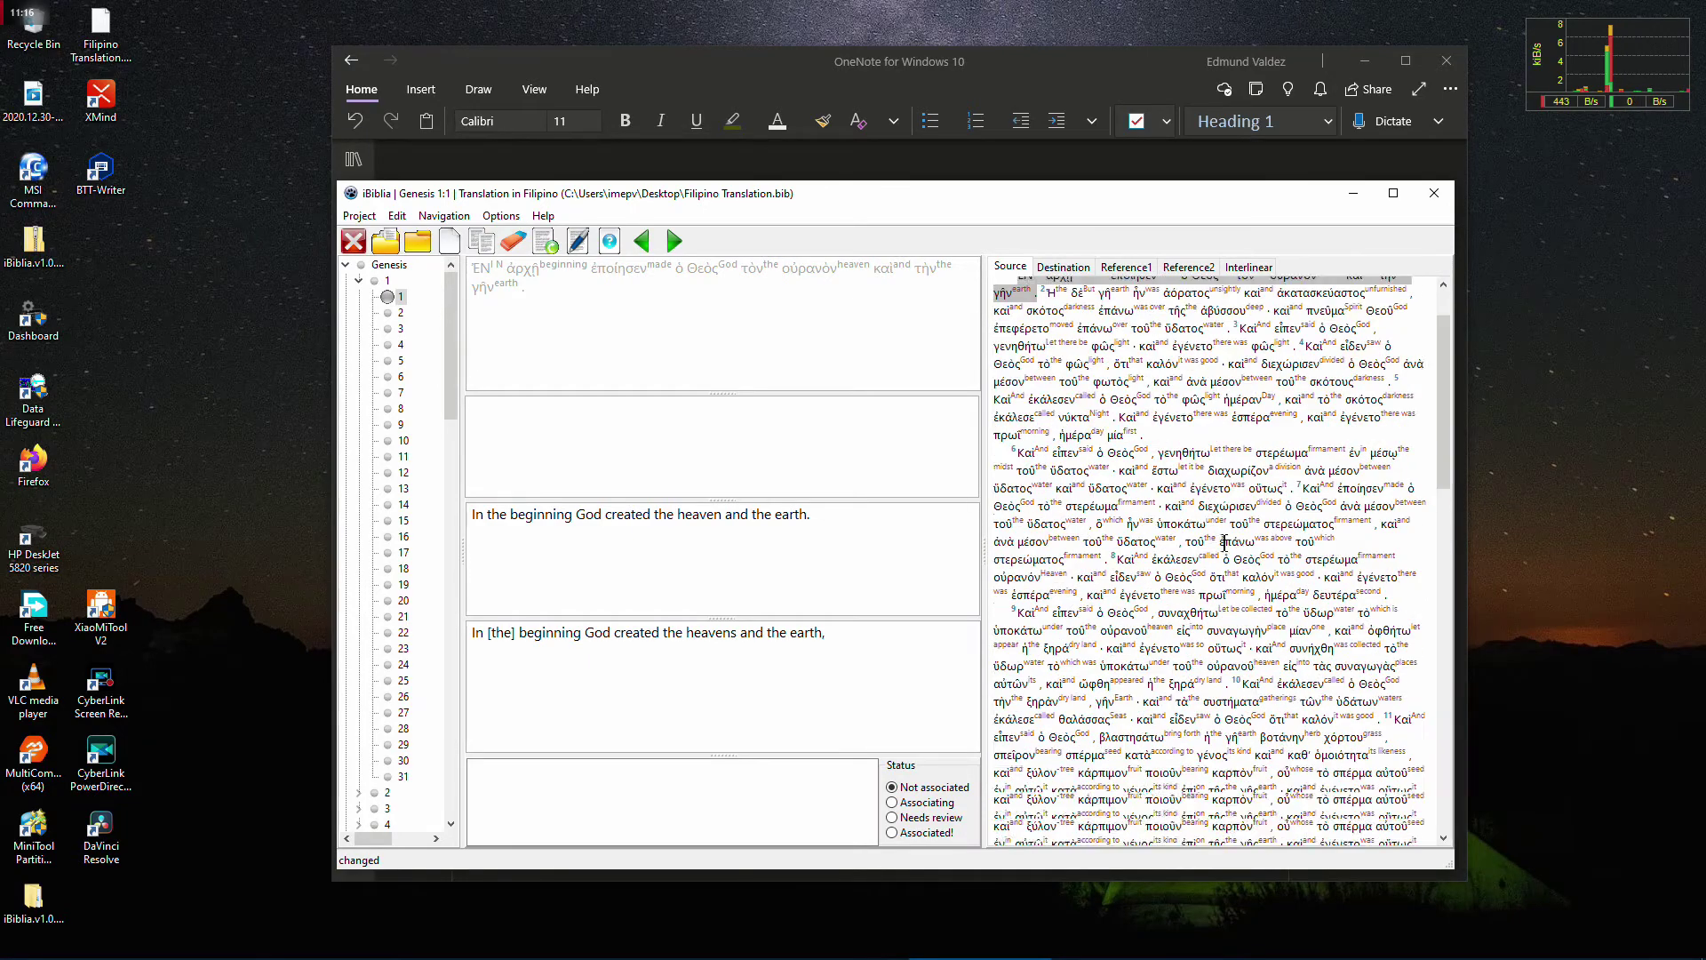
{"action": "scroll", "coordinate": [1224, 542], "scroll_direction": "up", "scroll_amount": 5}
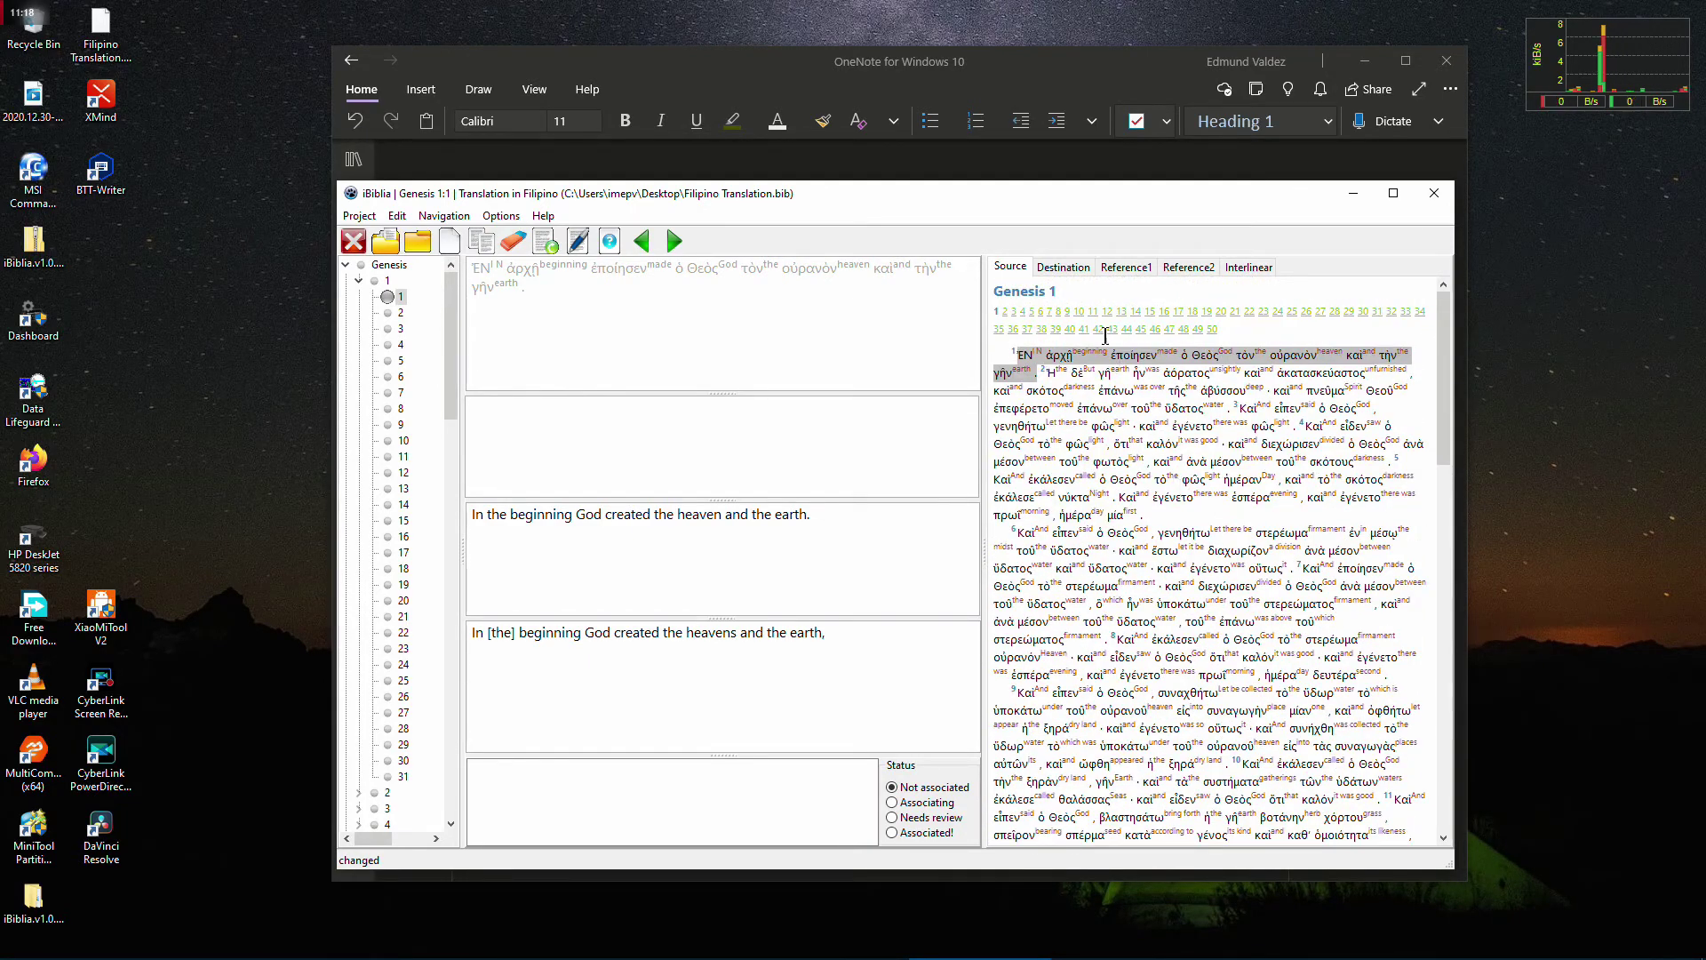
{"action": "left_click", "coordinate": [1124, 268]}
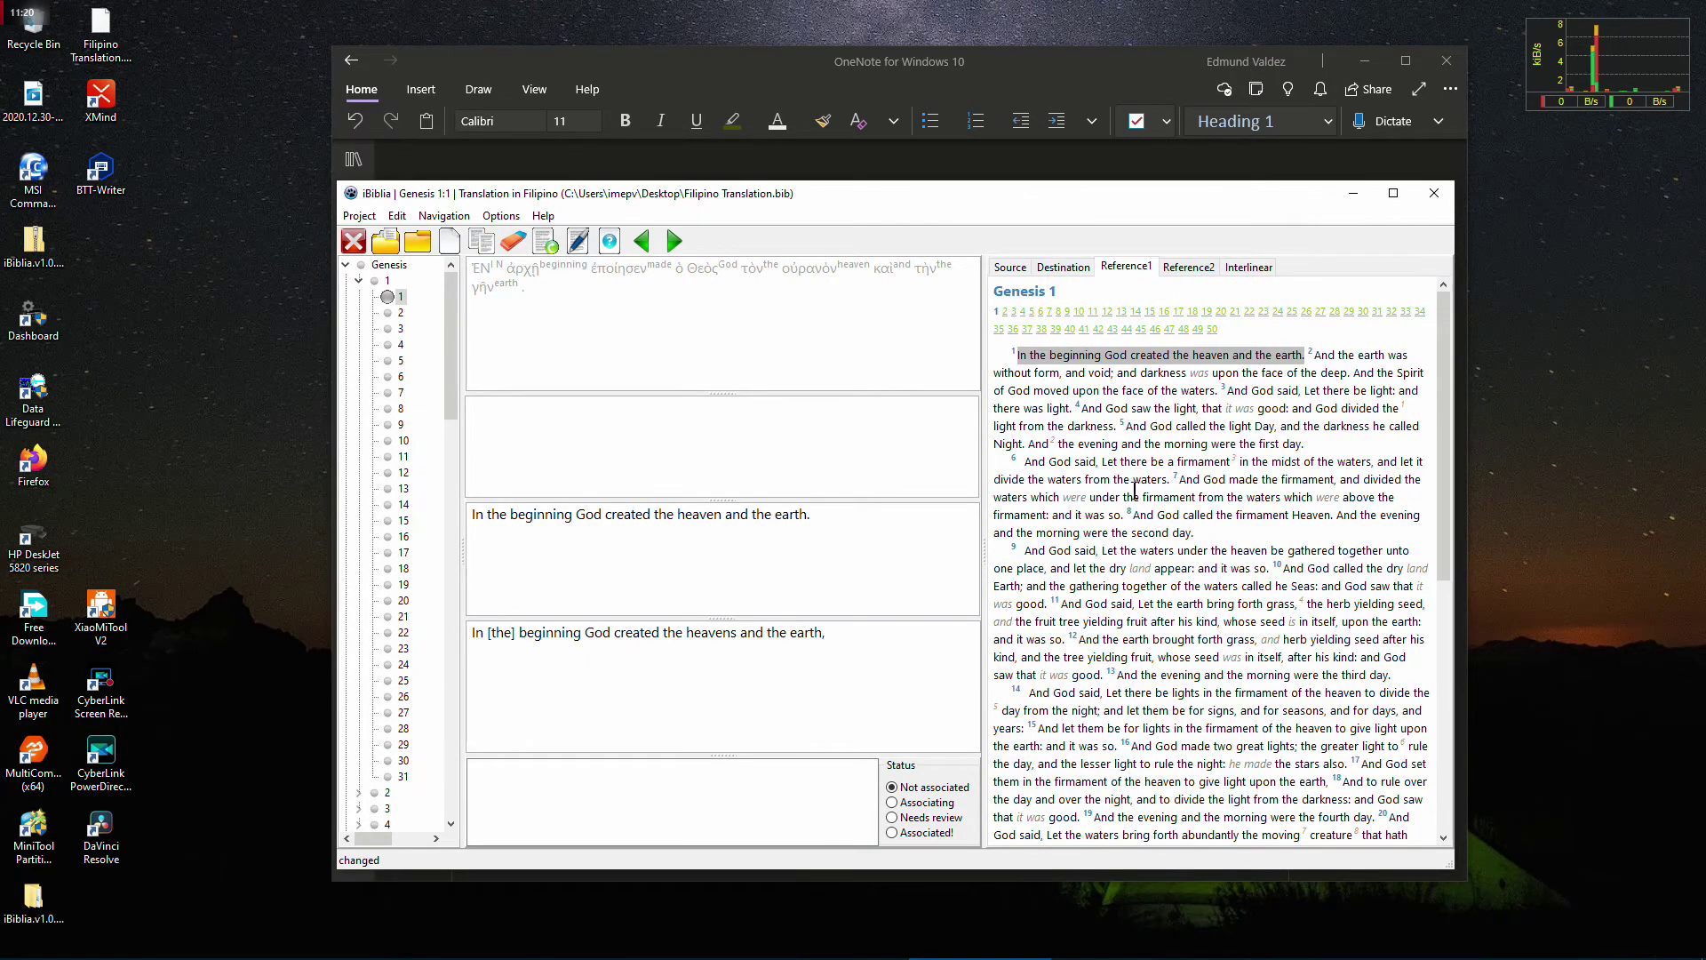
{"action": "left_click", "coordinate": [1185, 267]}
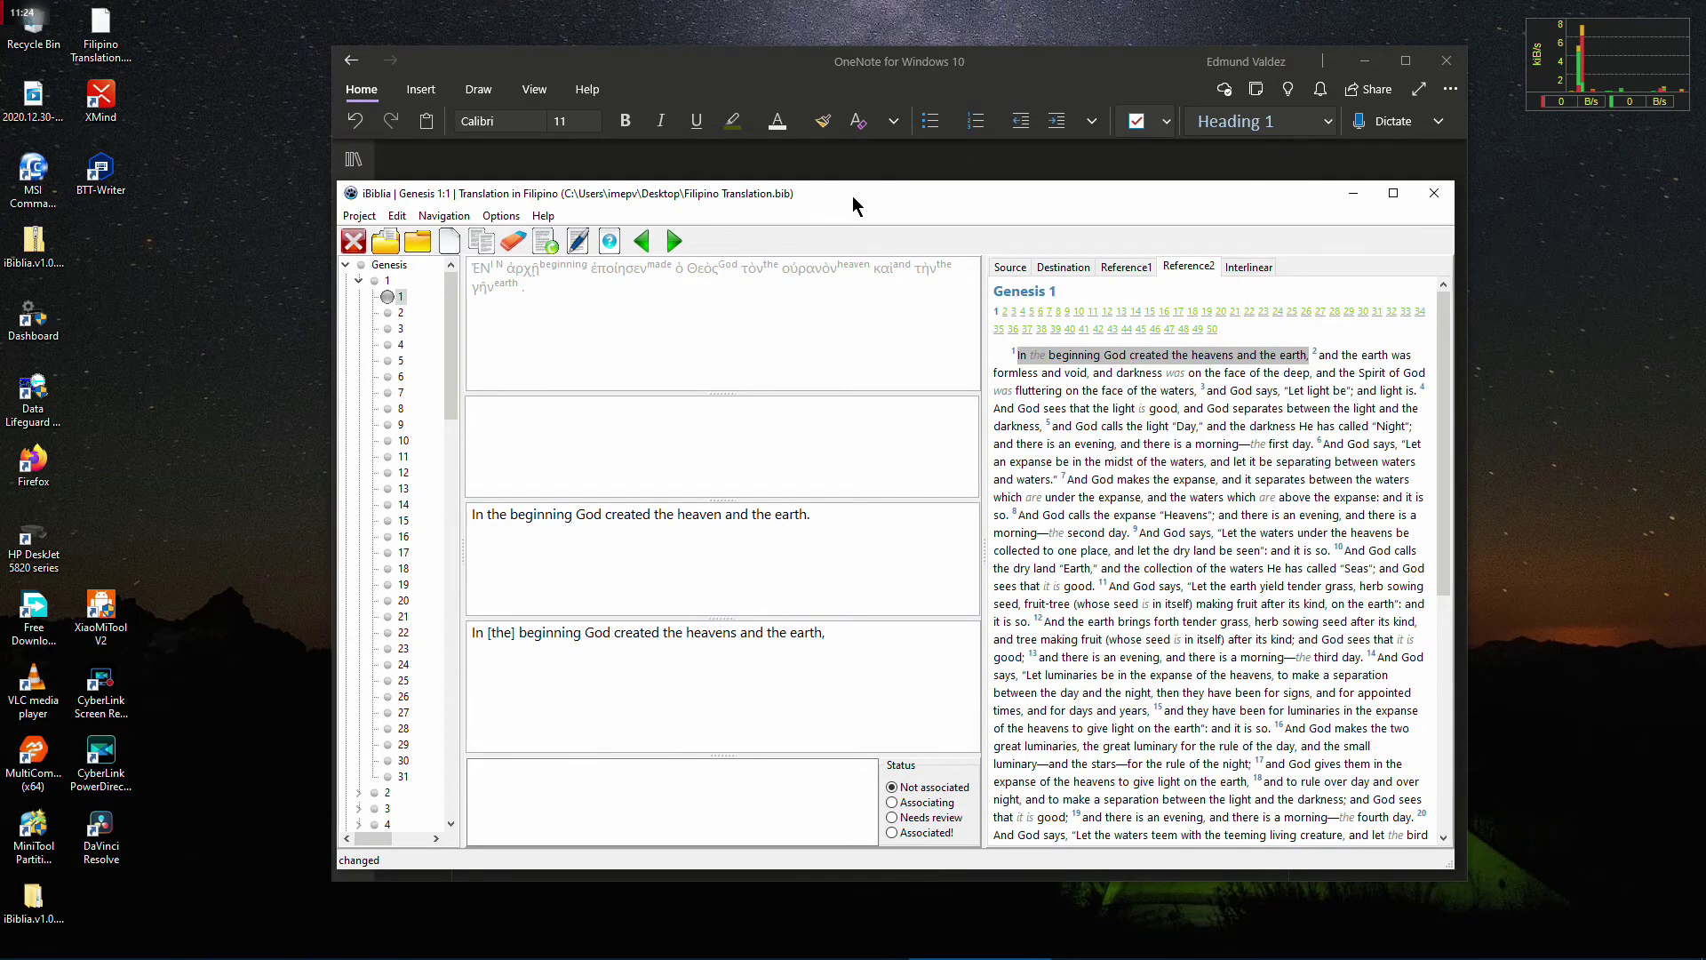
{"action": "left_click_drag", "start_coordinate": [851, 195], "coordinate": [896, 206]}
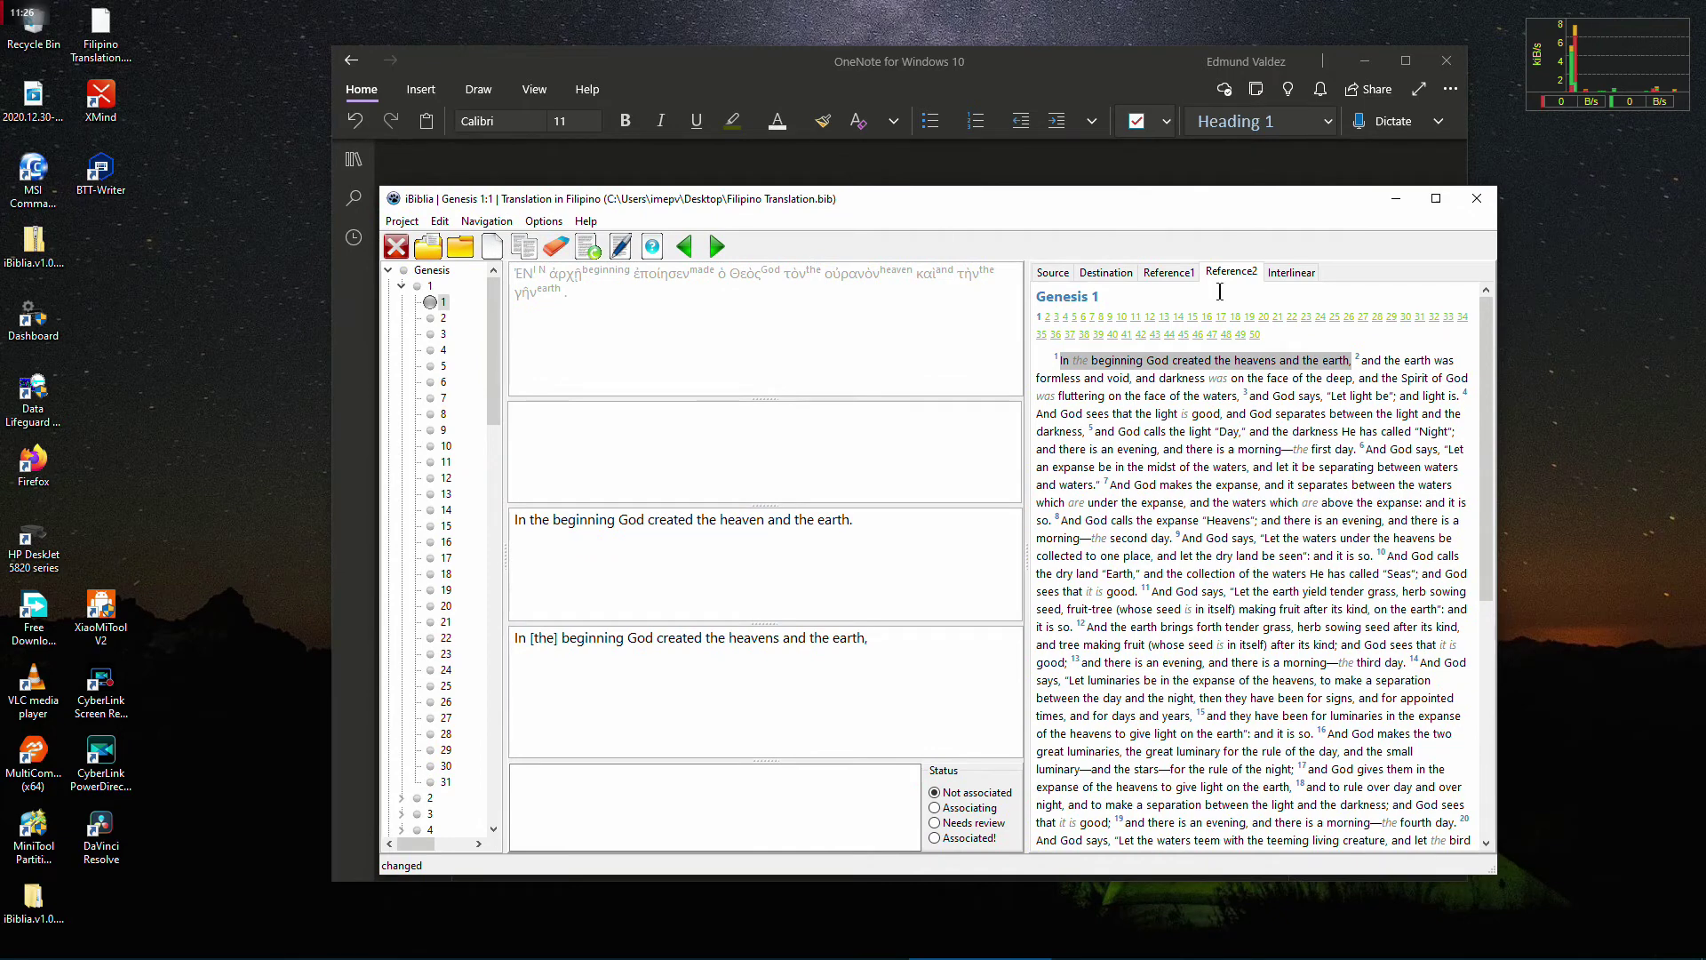
{"action": "left_click", "coordinate": [1290, 272]}
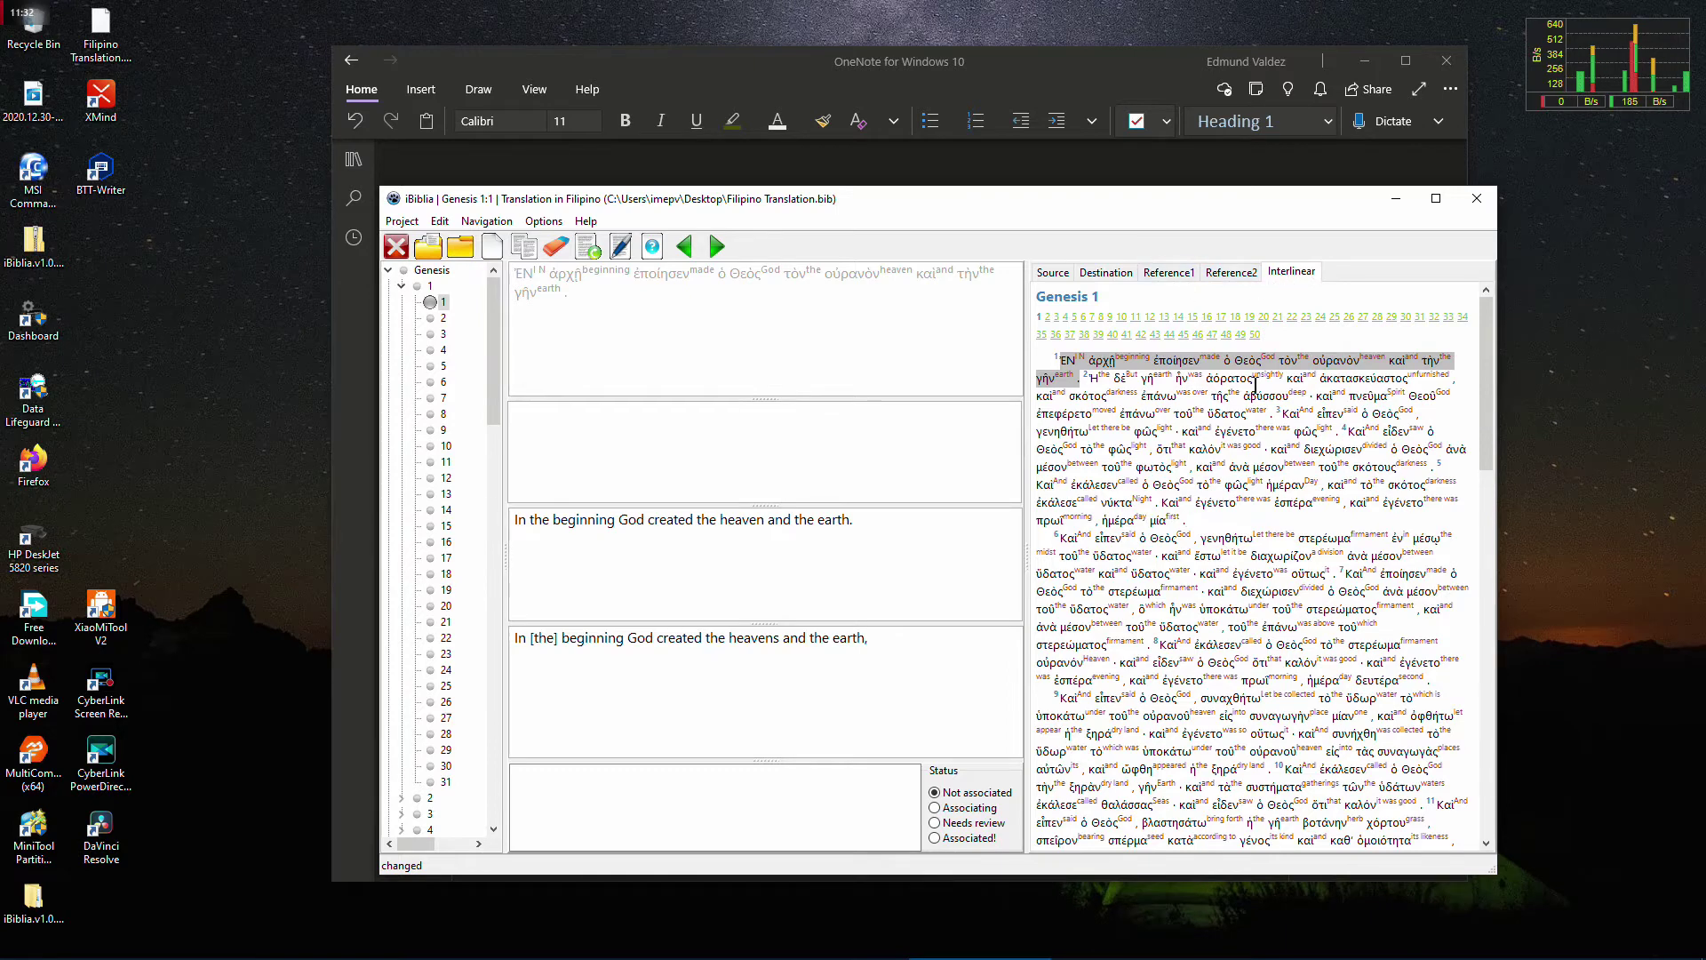
{"action": "left_click", "coordinate": [1234, 273]}
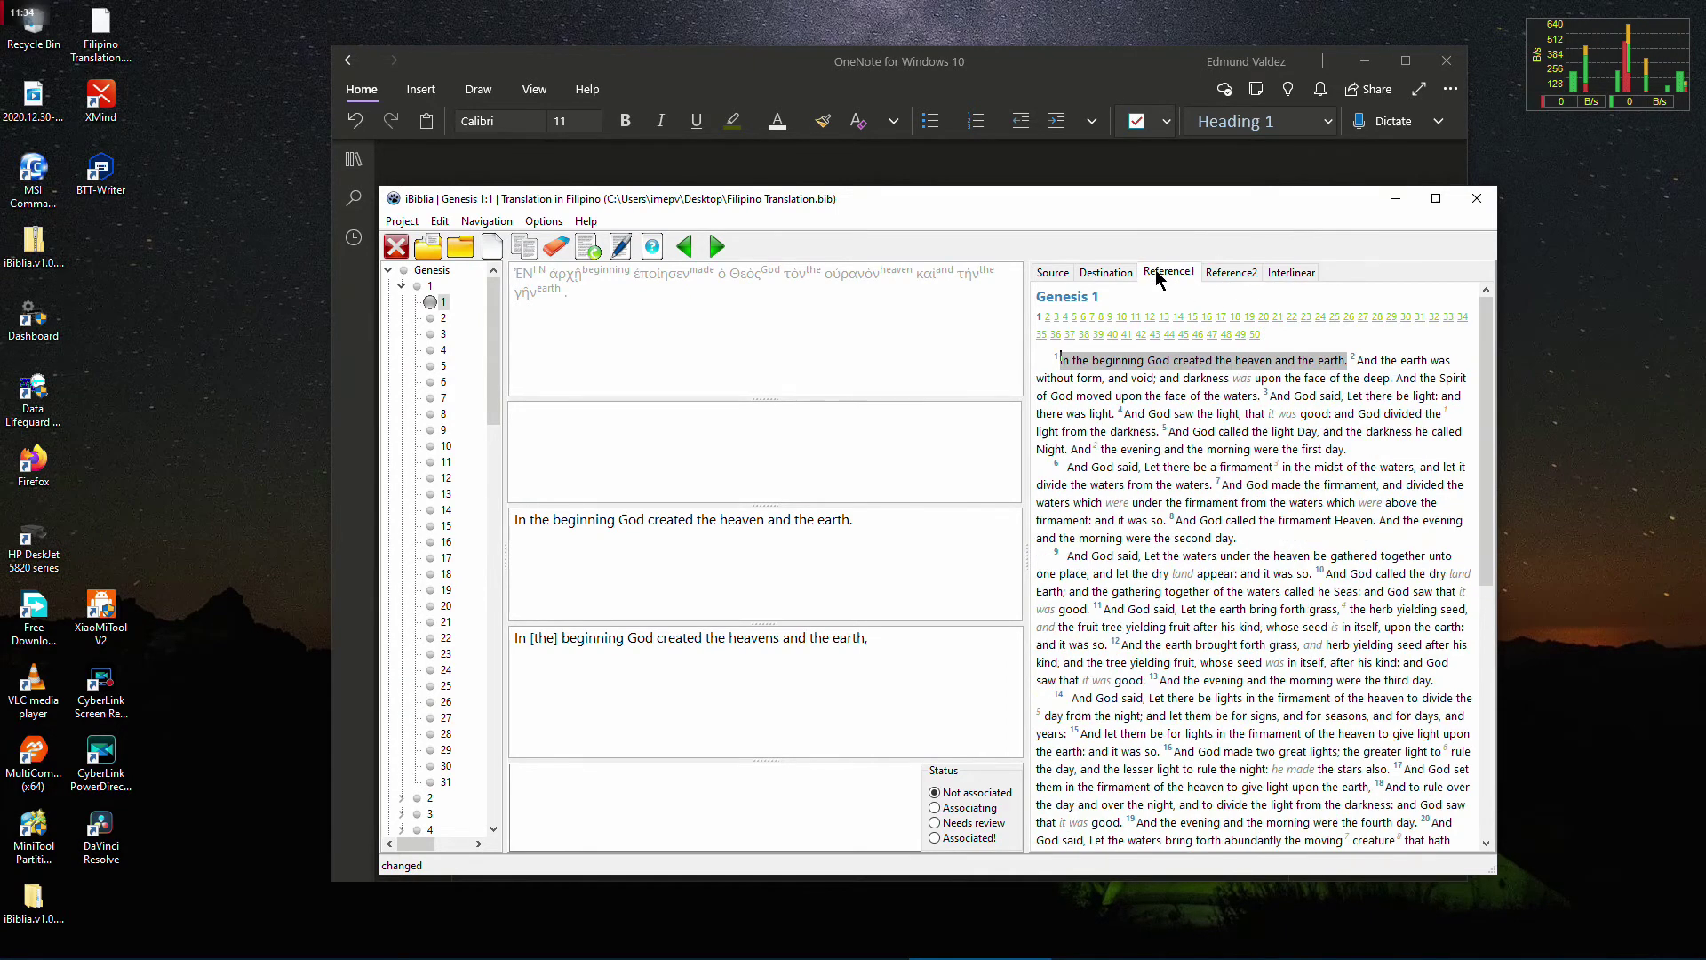
{"action": "left_click", "coordinate": [1107, 272]}
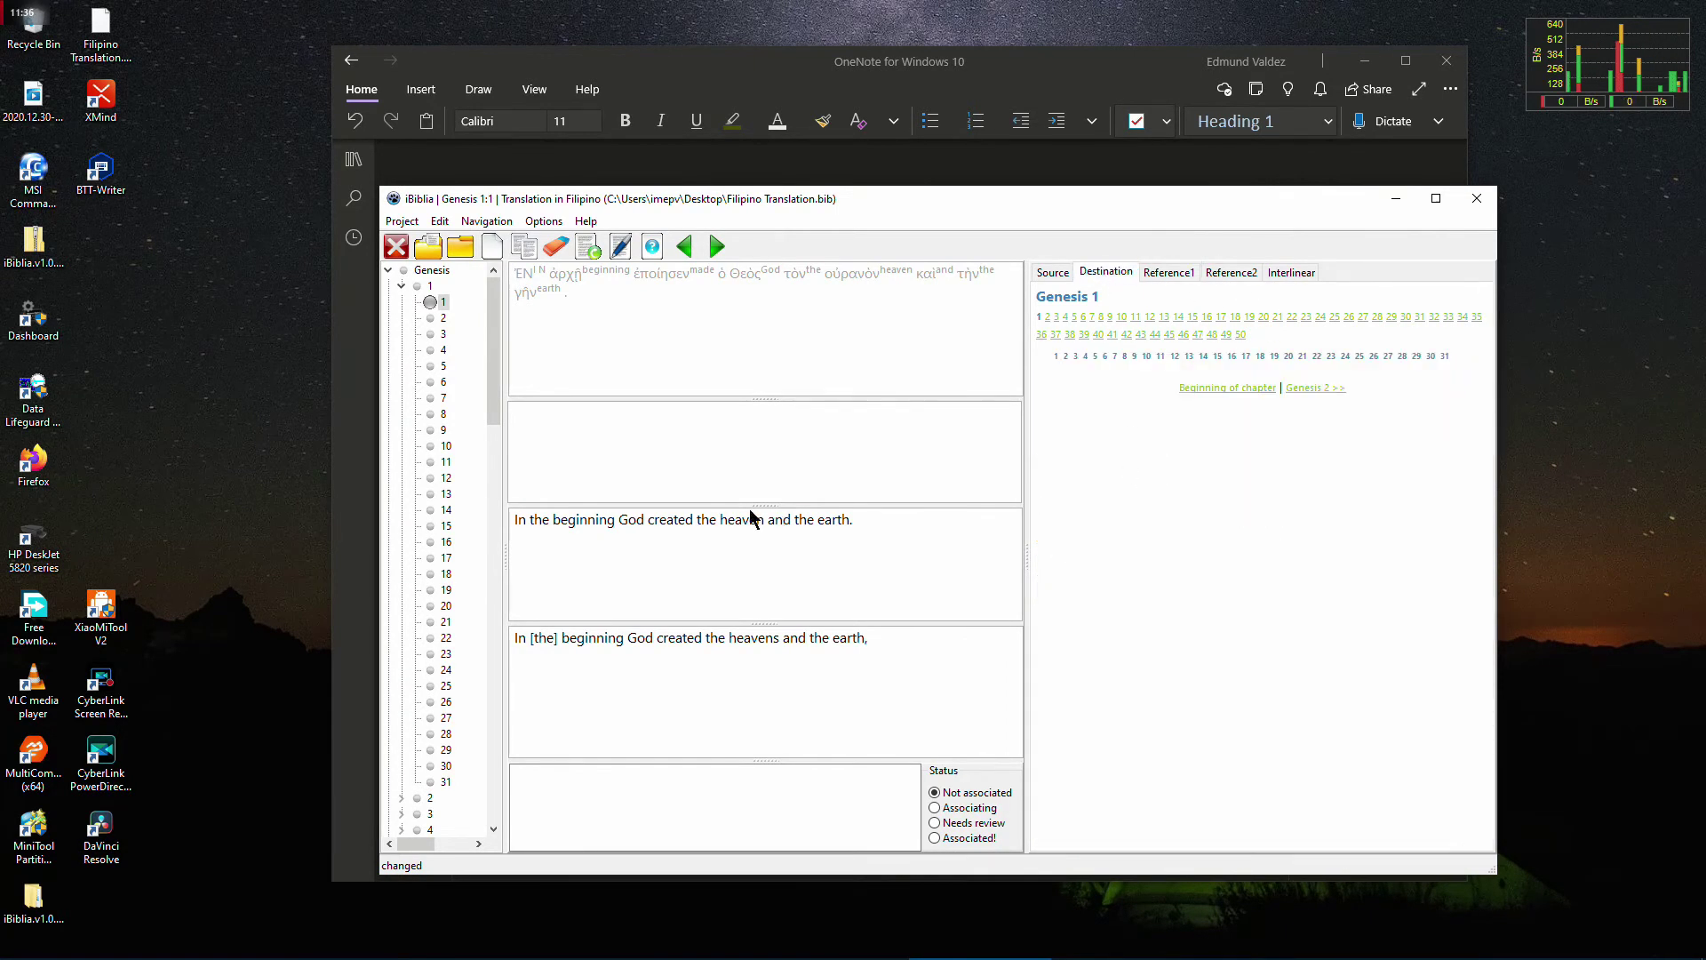
{"action": "left_click", "coordinate": [525, 293]}
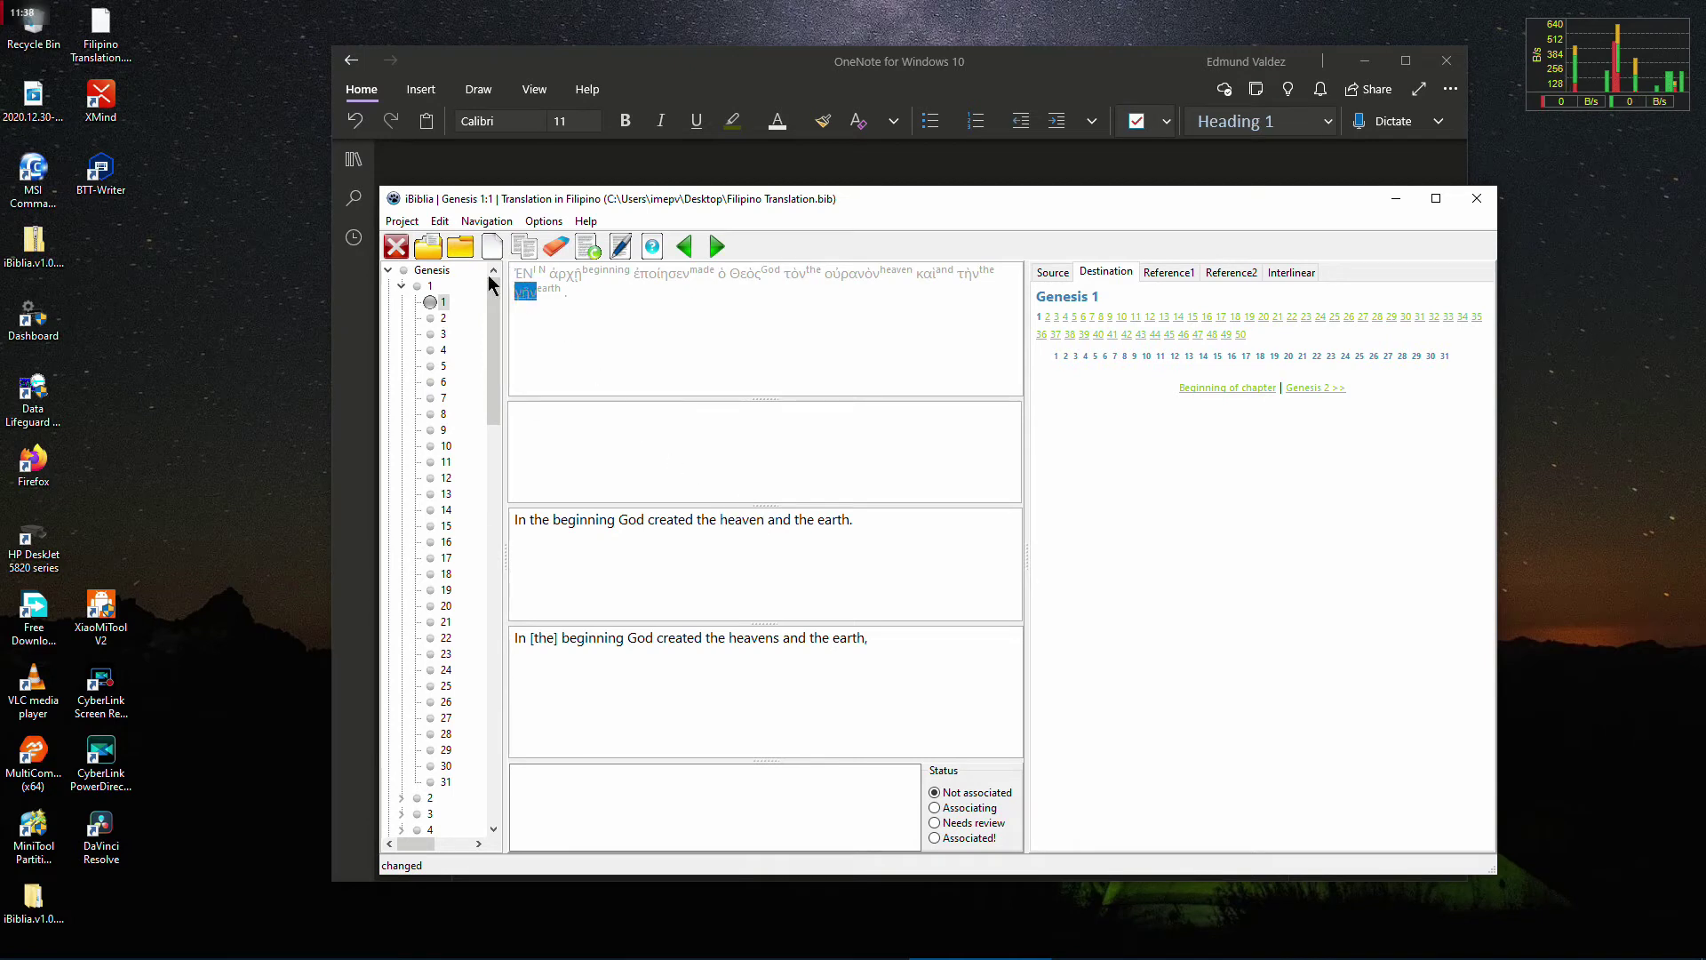
Open the project settings and review the source module's text description and Strong's dictionary field
{"action": "left_click", "coordinate": [399, 224]}
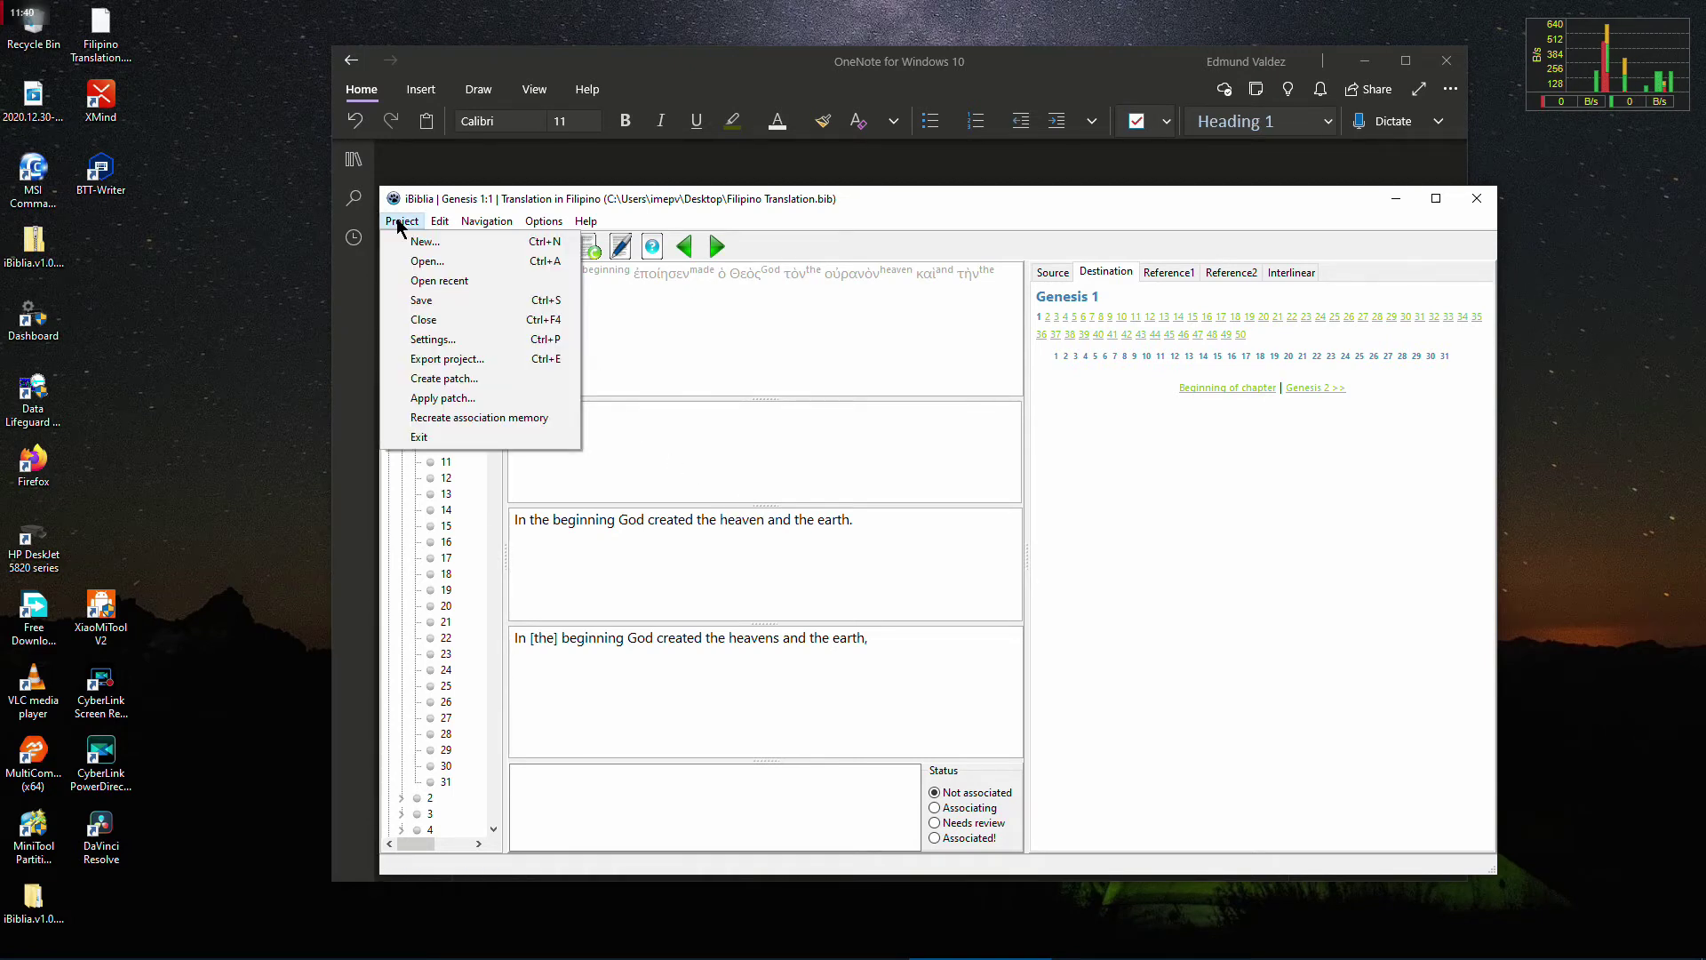
{"action": "left_click", "coordinate": [436, 340]}
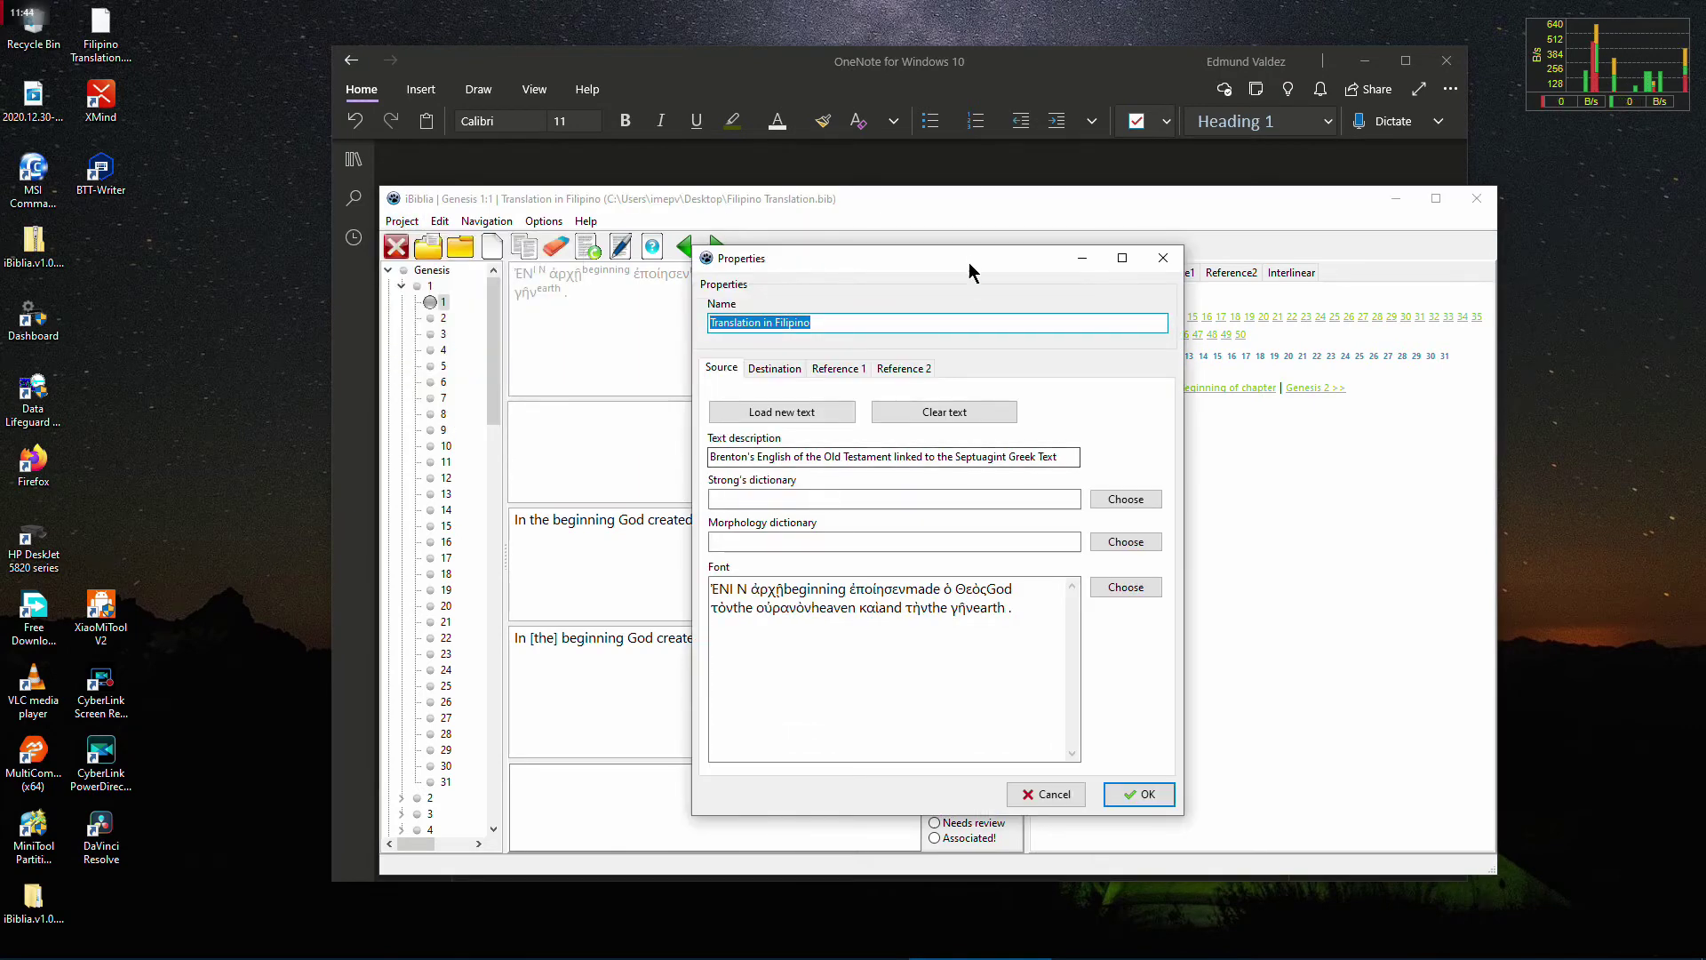
{"action": "left_click_drag", "start_coordinate": [970, 264], "coordinate": [878, 255]}
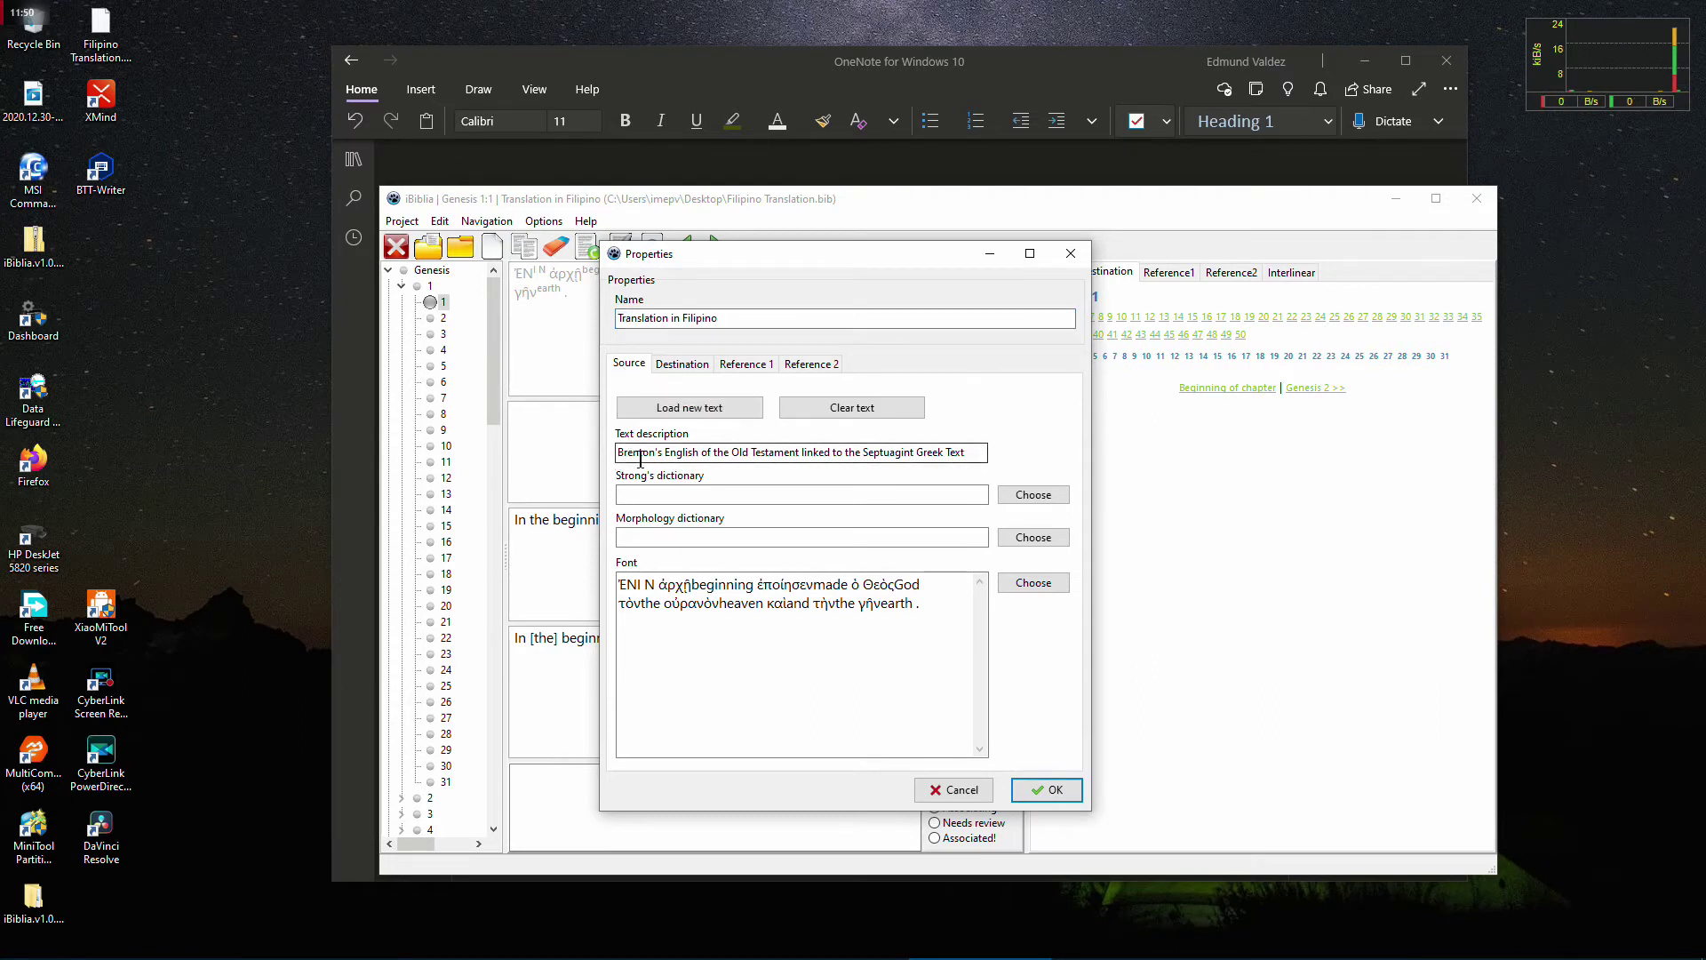
{"action": "left_click_drag", "start_coordinate": [620, 459], "coordinate": [973, 458]}
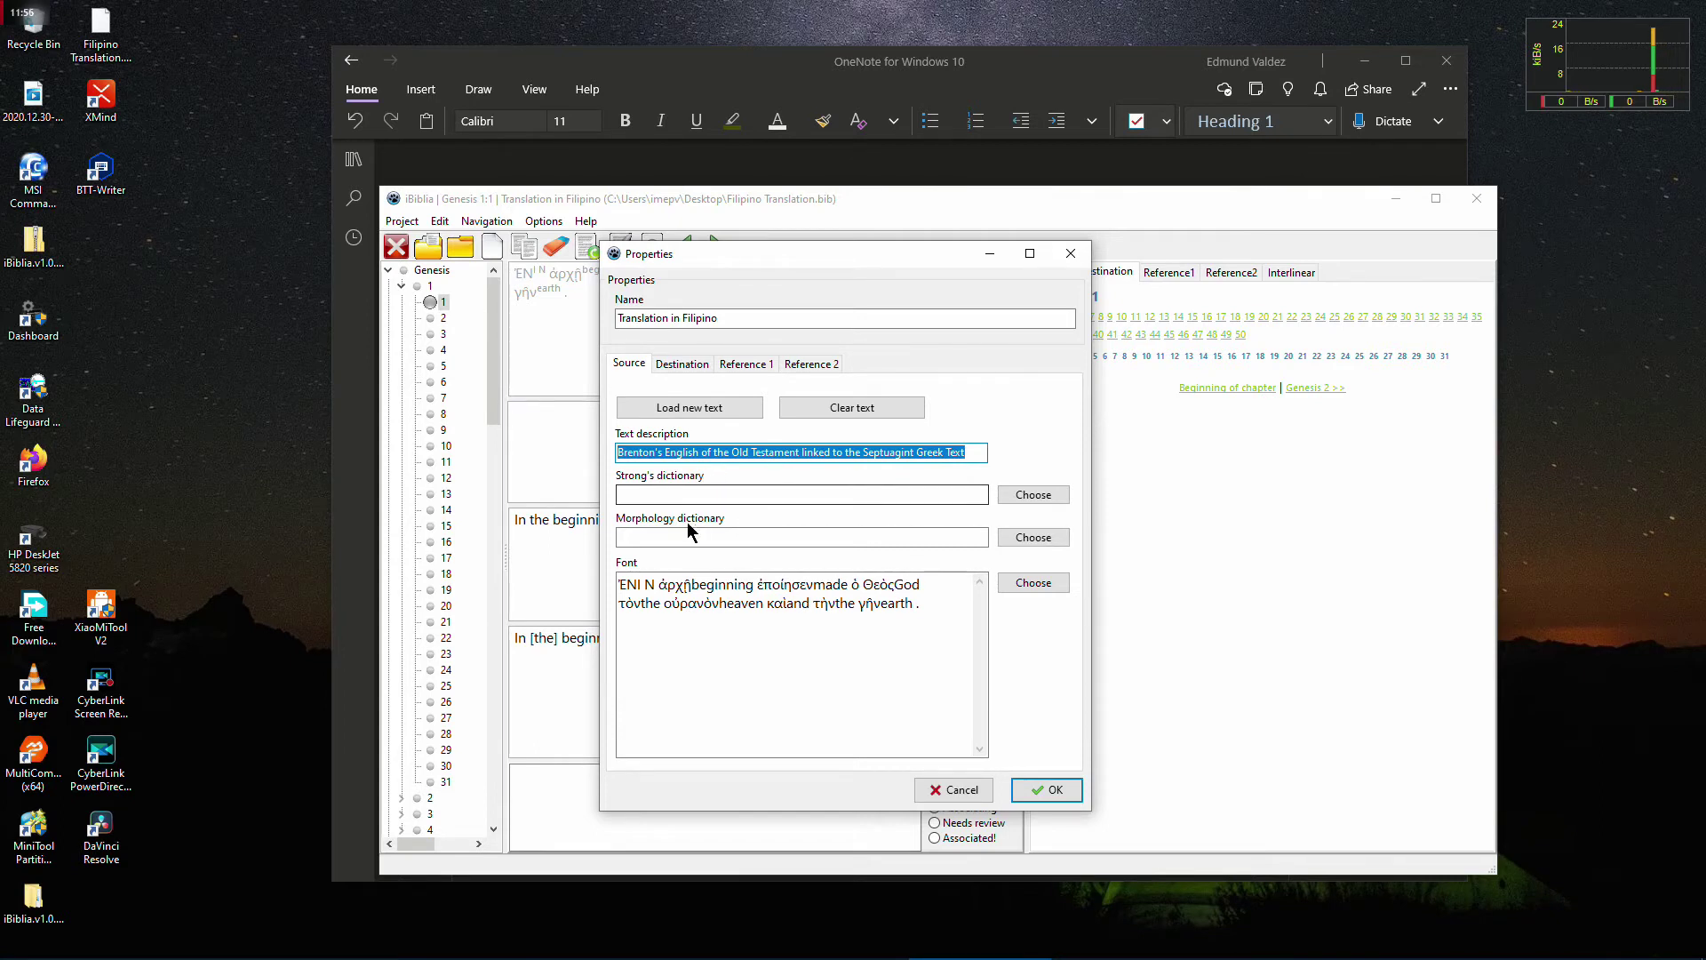
{"action": "left_click", "coordinate": [693, 494]}
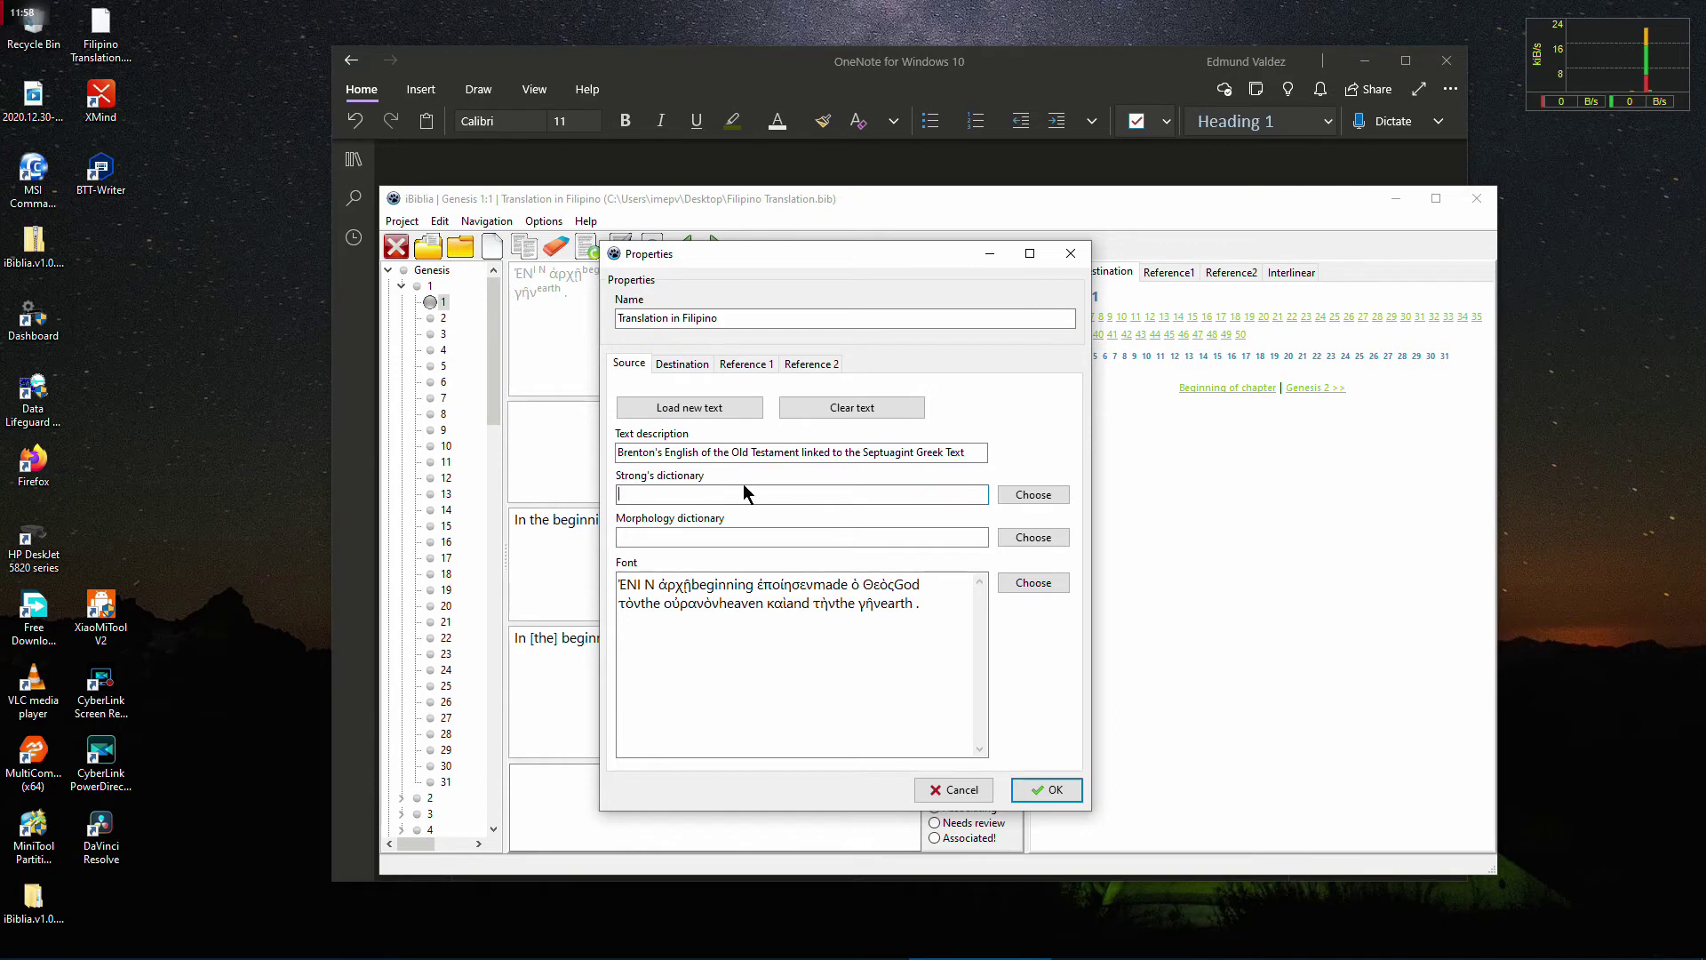
Assign thayer-kjv.dct.twm from the OneDrive TheWord Books folder as the source text's Strong's dictionary
{"action": "left_click", "coordinate": [1027, 503]}
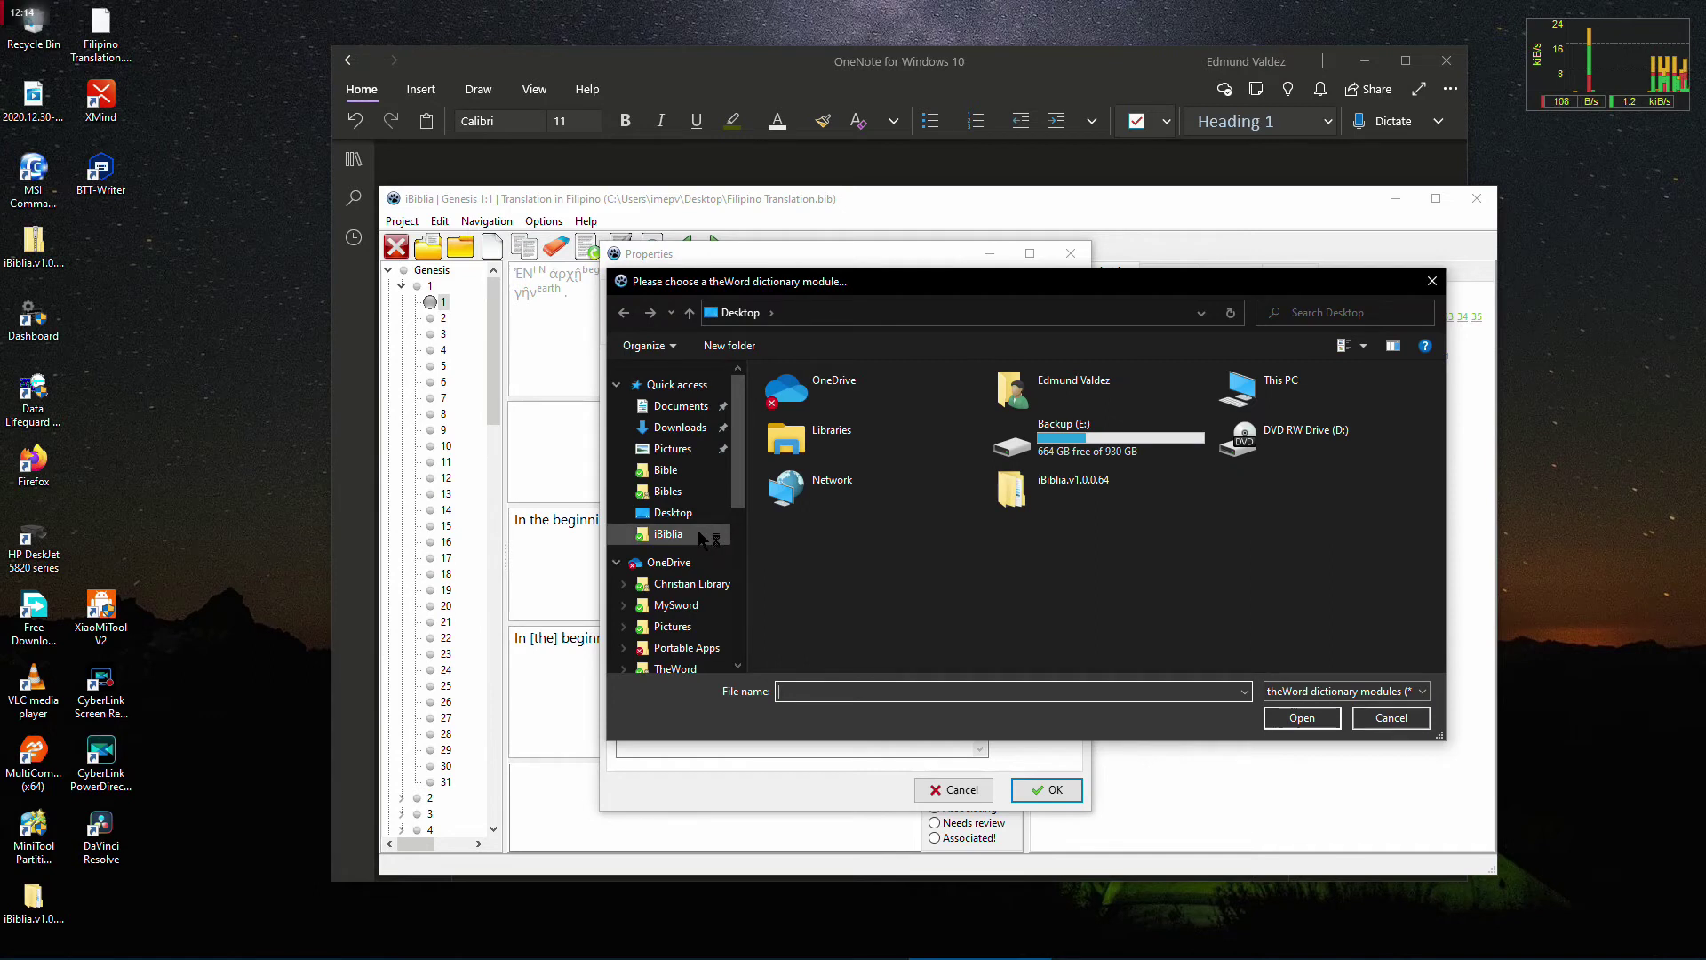
{"action": "scroll", "coordinate": [702, 631], "scroll_direction": "down", "scroll_amount": 1}
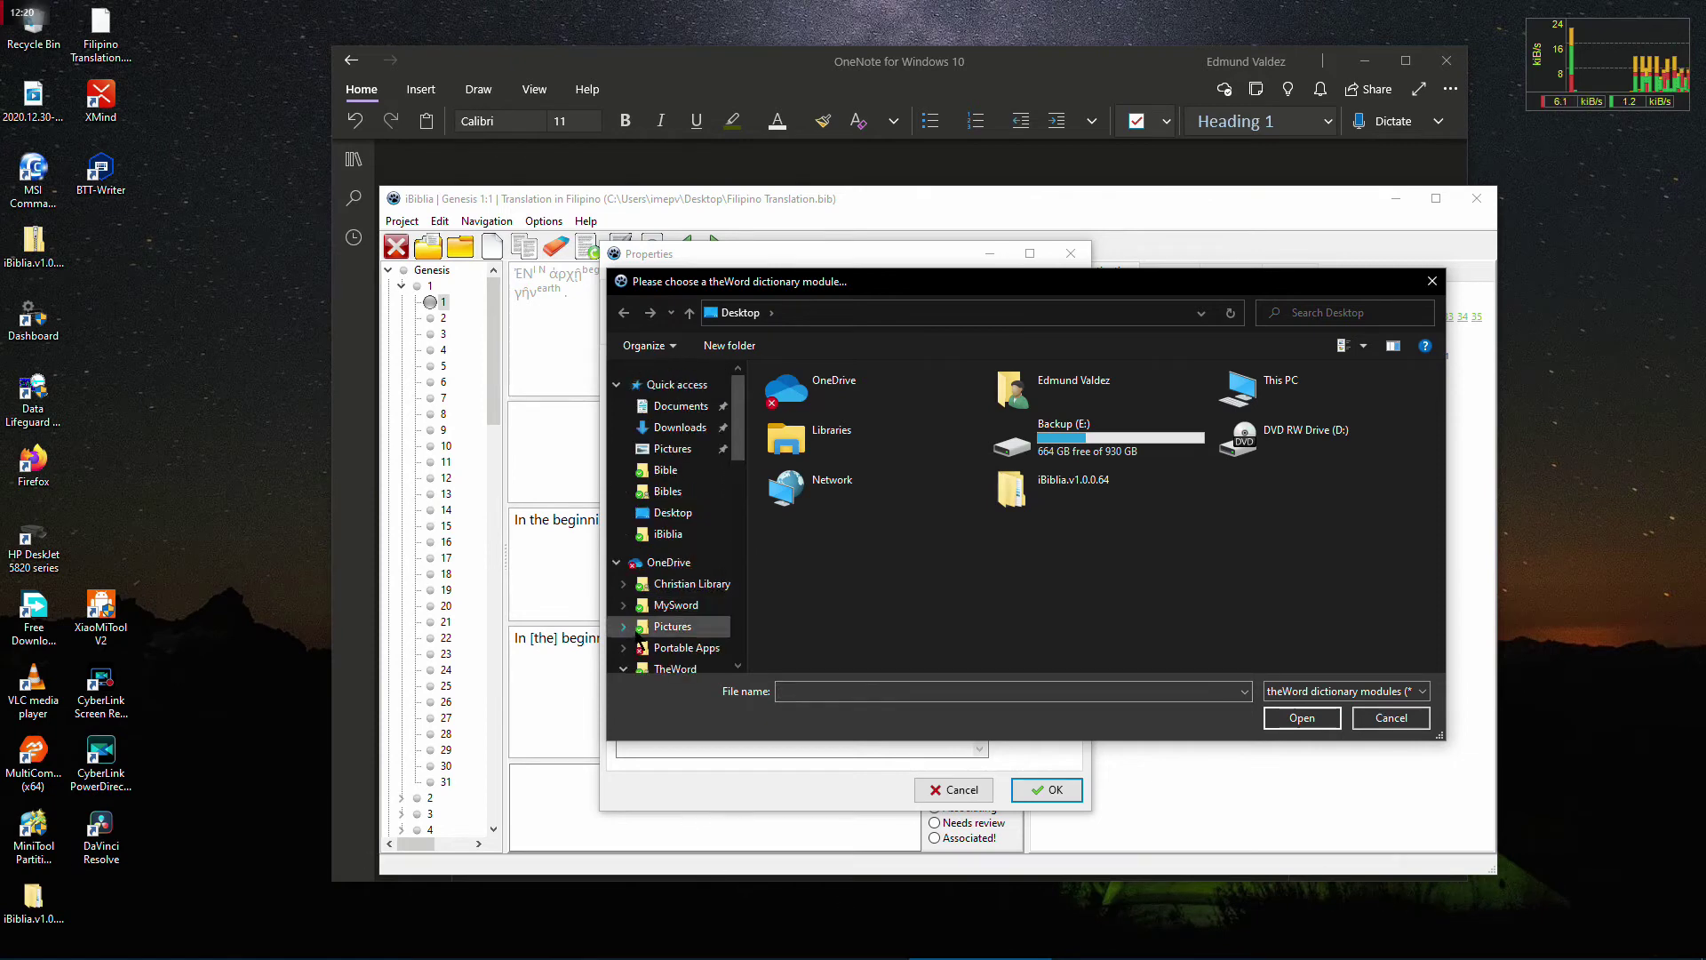
{"action": "scroll", "coordinate": [632, 601], "scroll_direction": "down", "scroll_amount": 3}
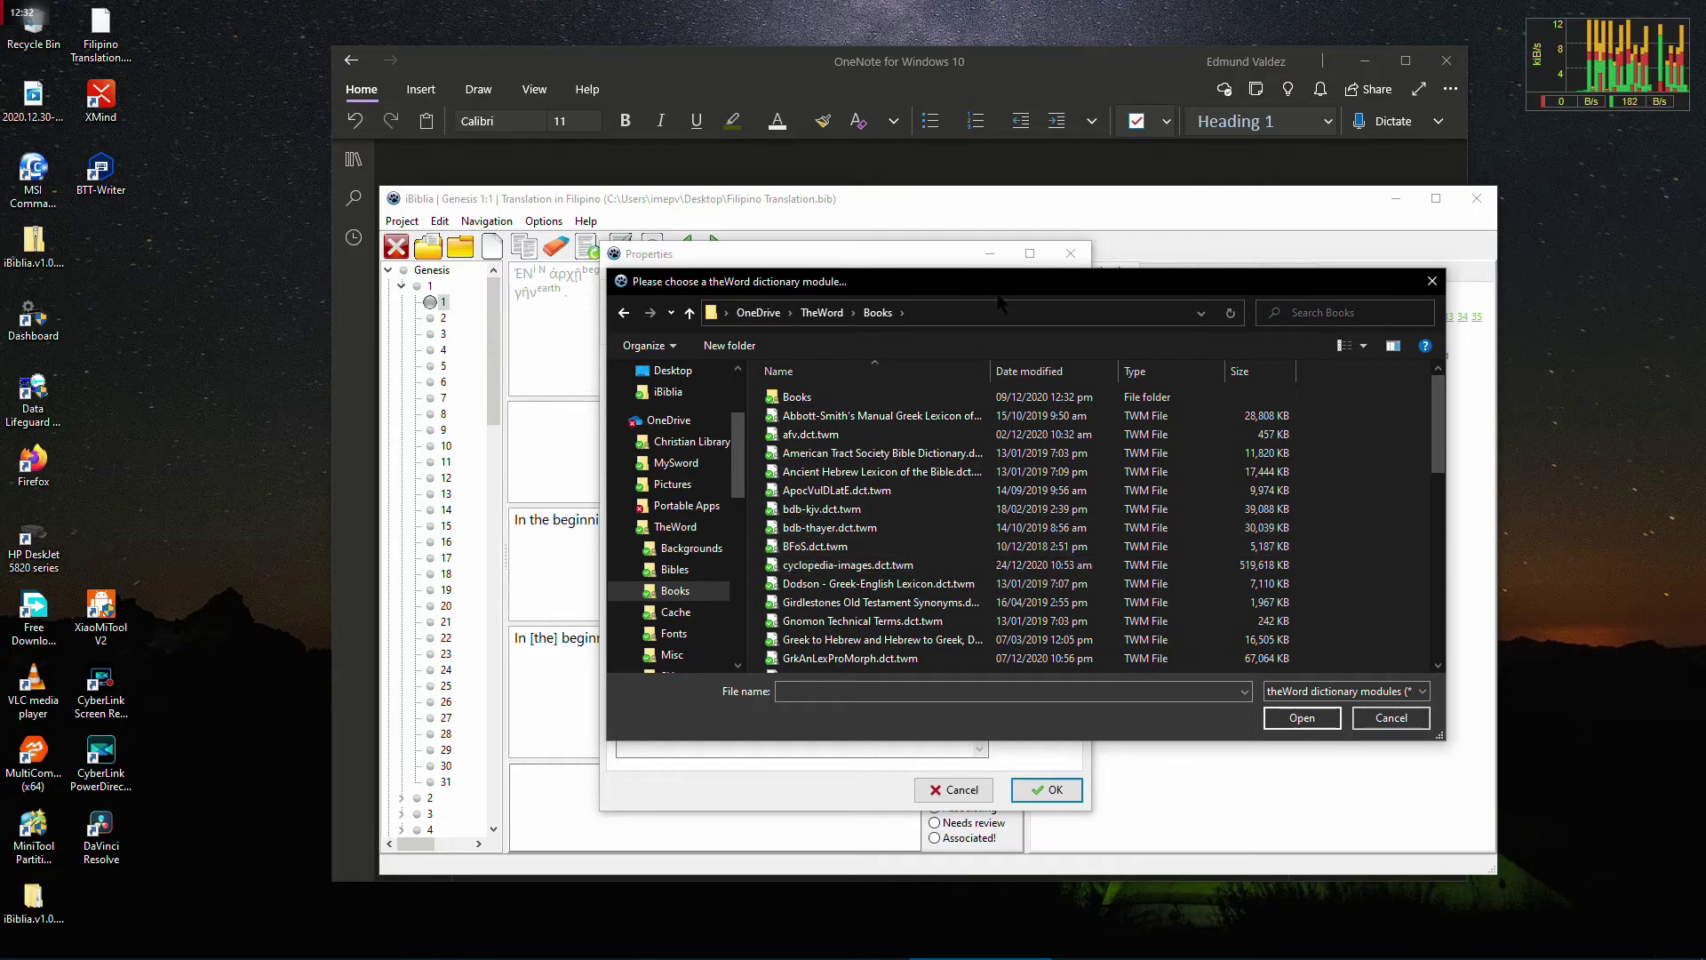
{"action": "left_click_drag", "start_coordinate": [1009, 298], "coordinate": [952, 306]}
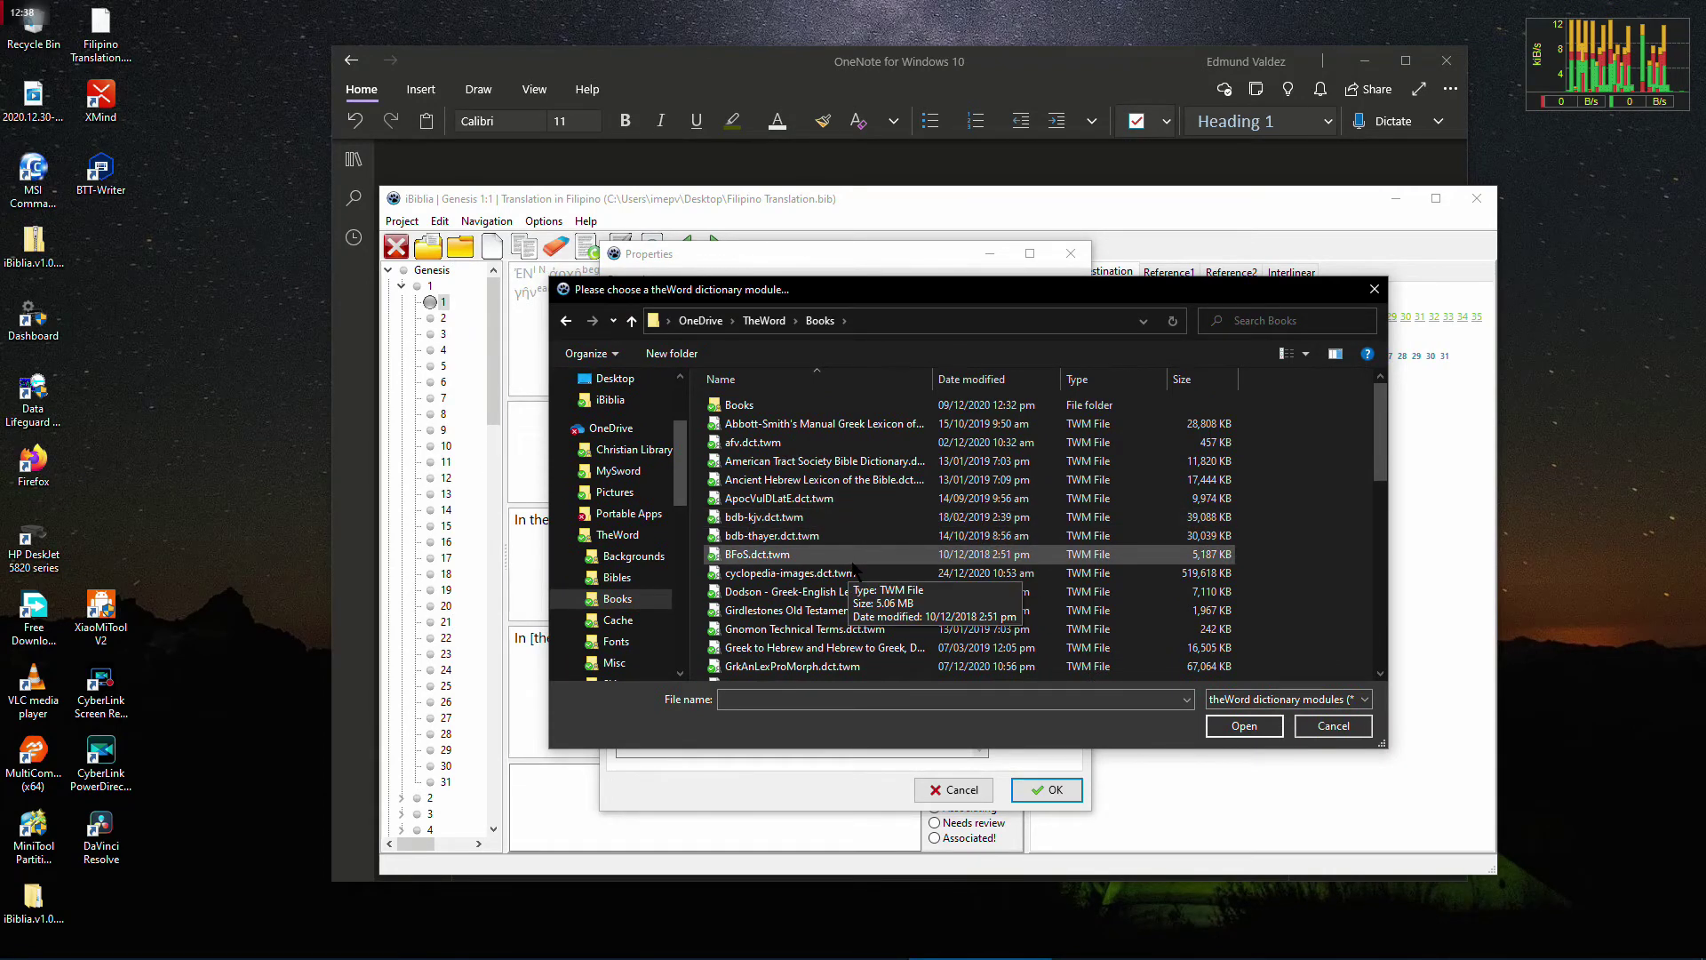
{"action": "scroll", "coordinate": [851, 567], "scroll_direction": "down", "scroll_amount": 4}
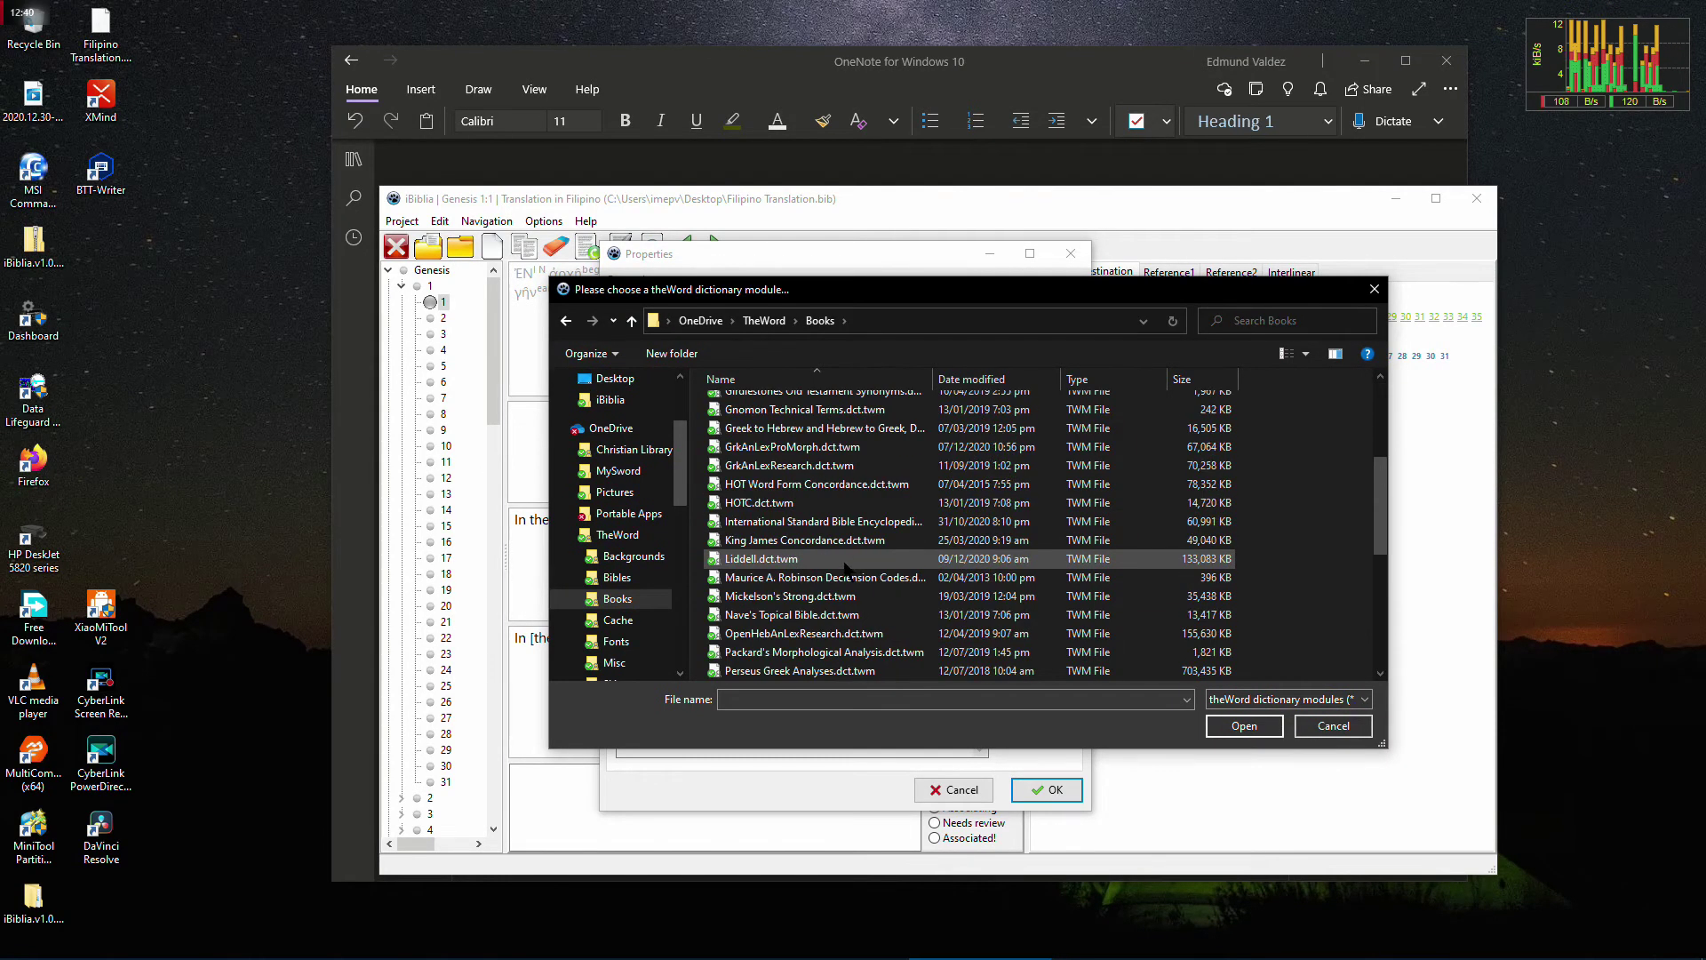
{"action": "scroll", "coordinate": [845, 569], "scroll_direction": "down", "scroll_amount": 5}
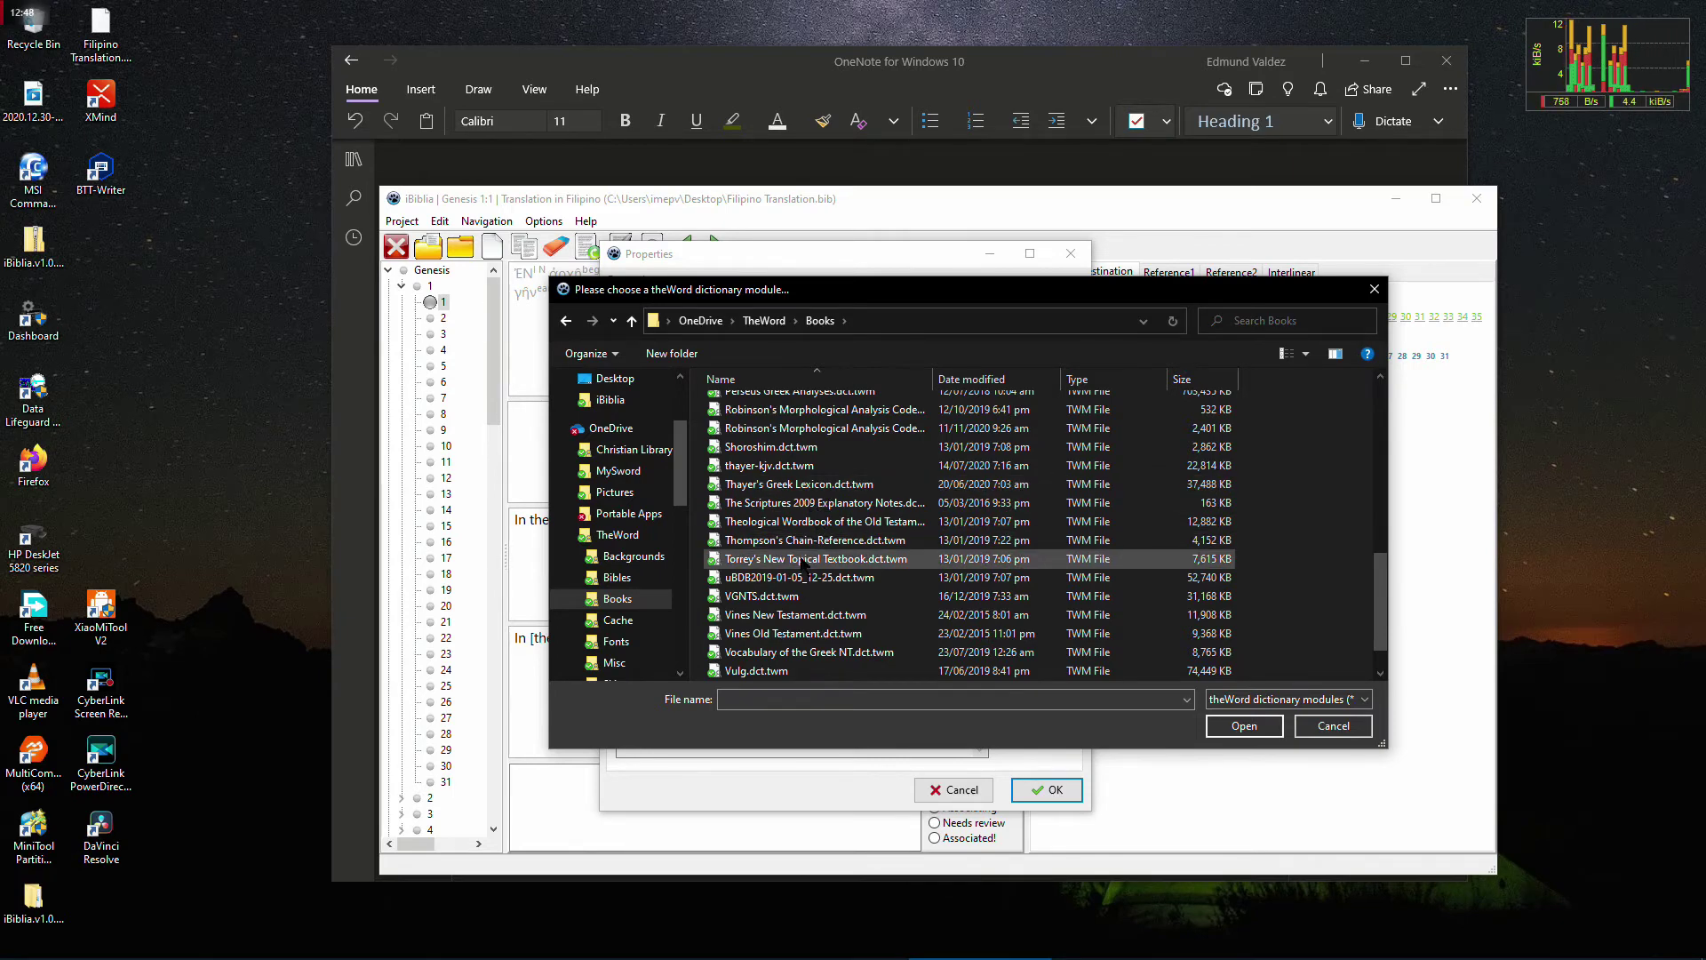
{"action": "scroll", "coordinate": [799, 574], "scroll_direction": "up", "scroll_amount": 2}
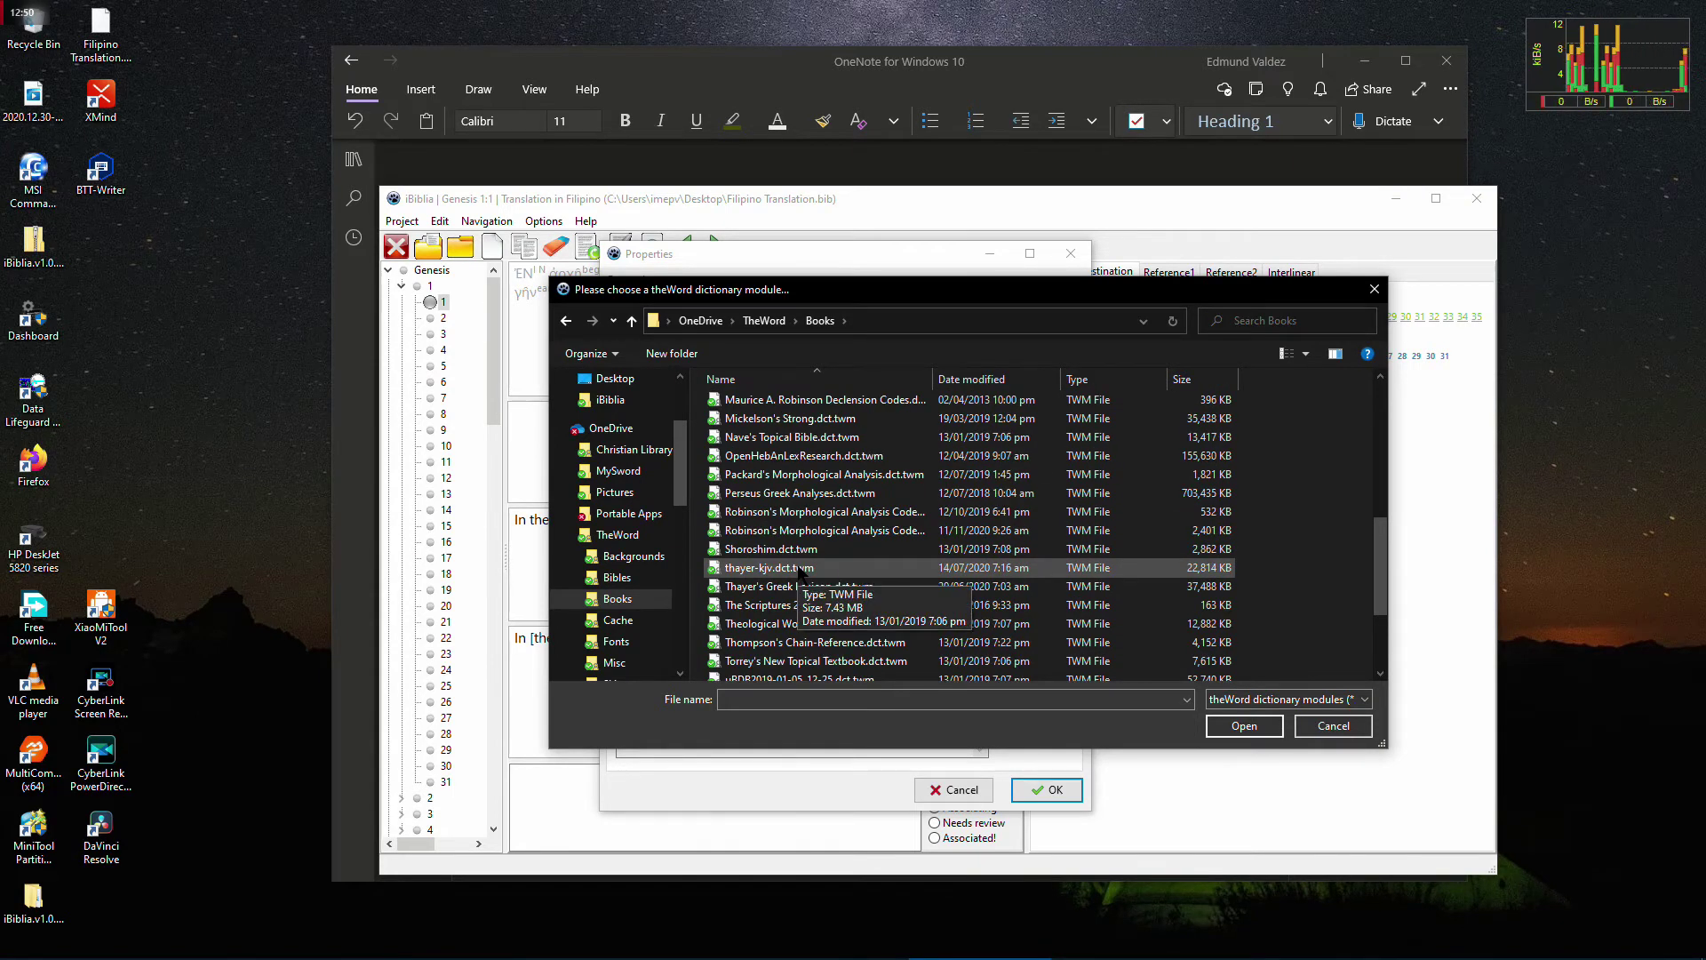
{"action": "left_click", "coordinate": [800, 572]}
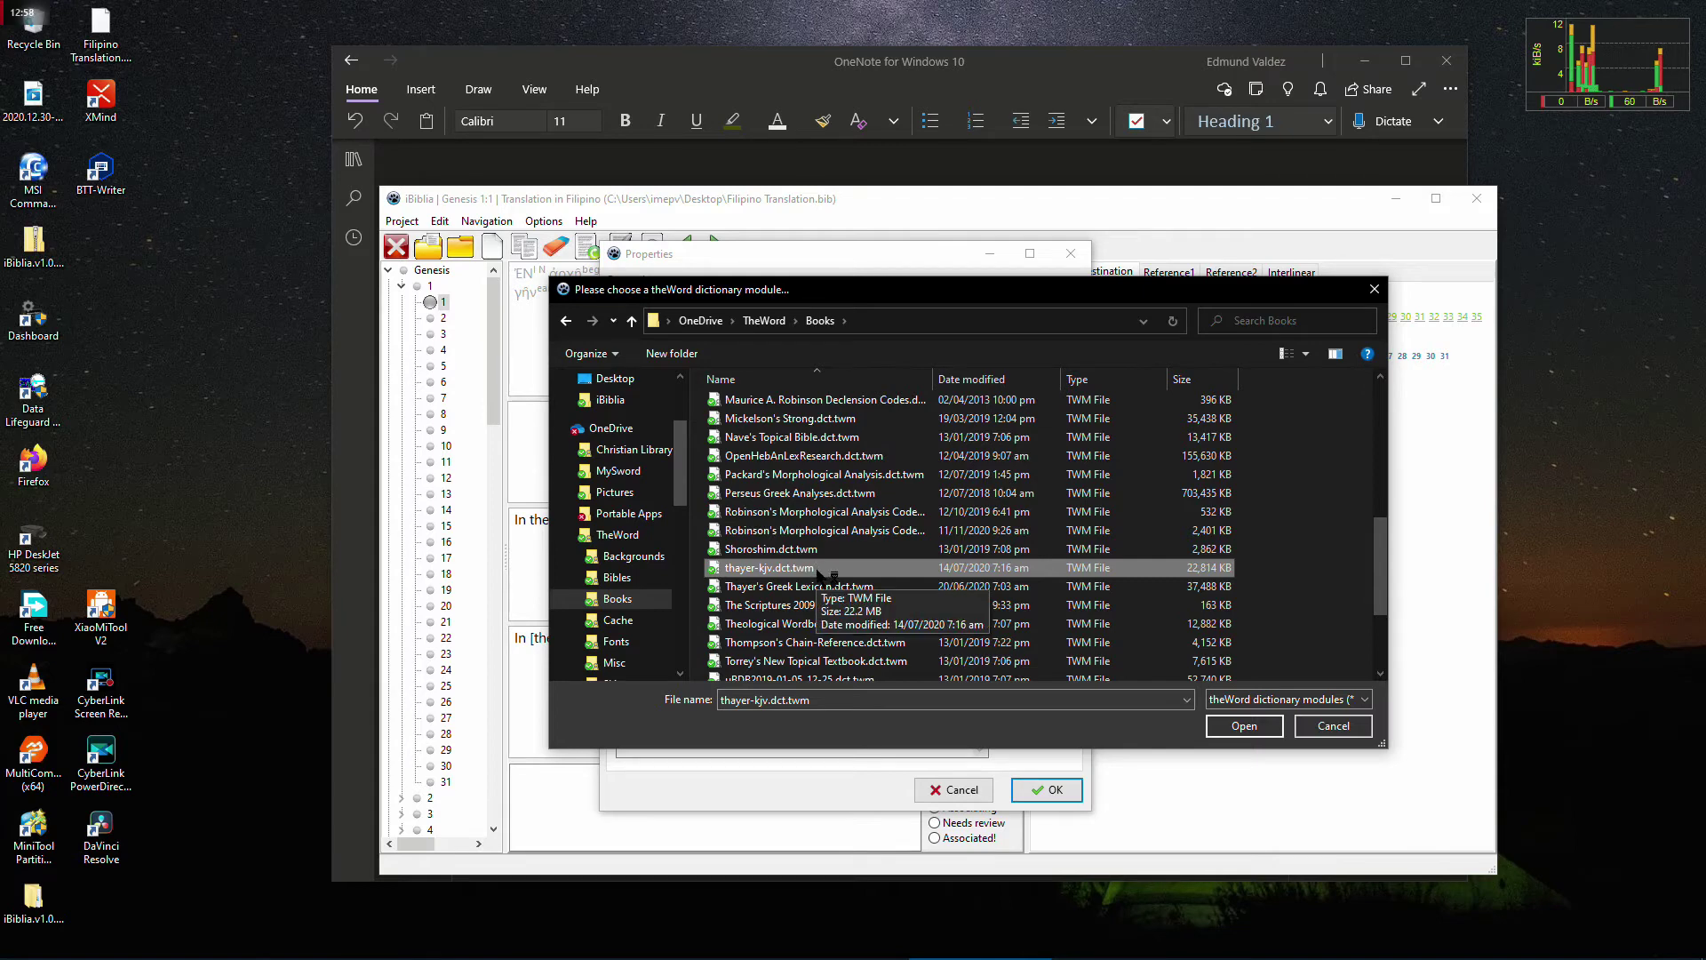
{"action": "double_click", "coordinate": [818, 568]}
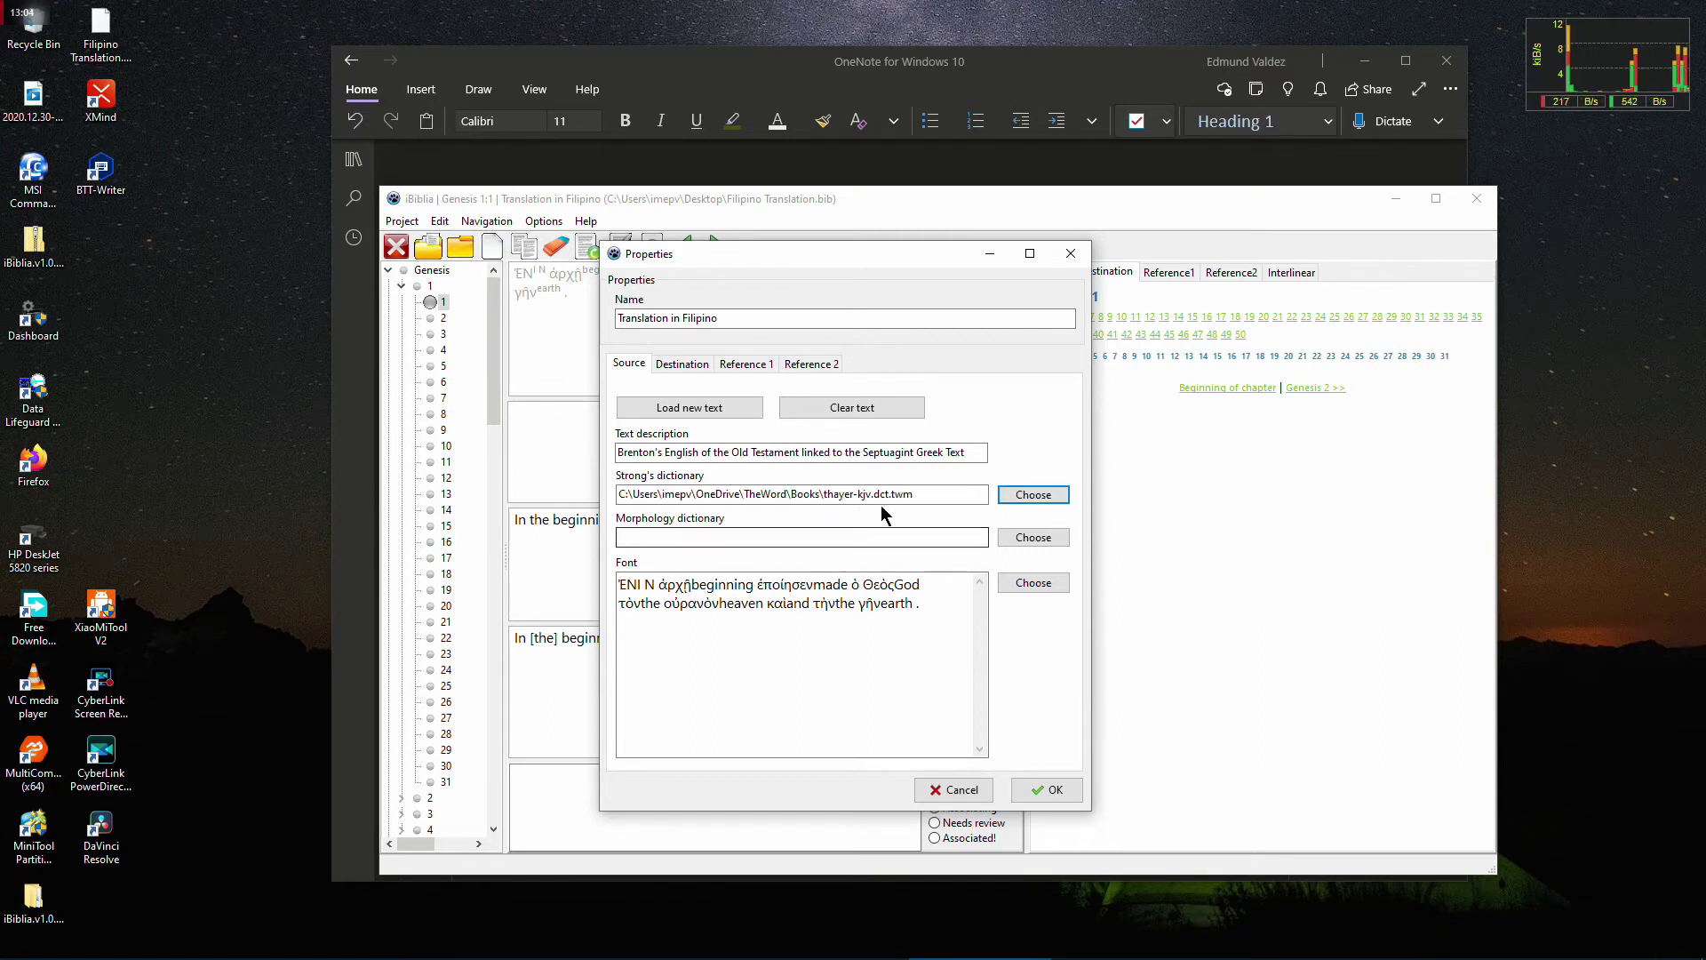
Assign the 532 KB Robinson's Morphological Analysis Codes module from the Books folder as the source text's morphology dictionary
{"action": "left_click", "coordinate": [1031, 539]}
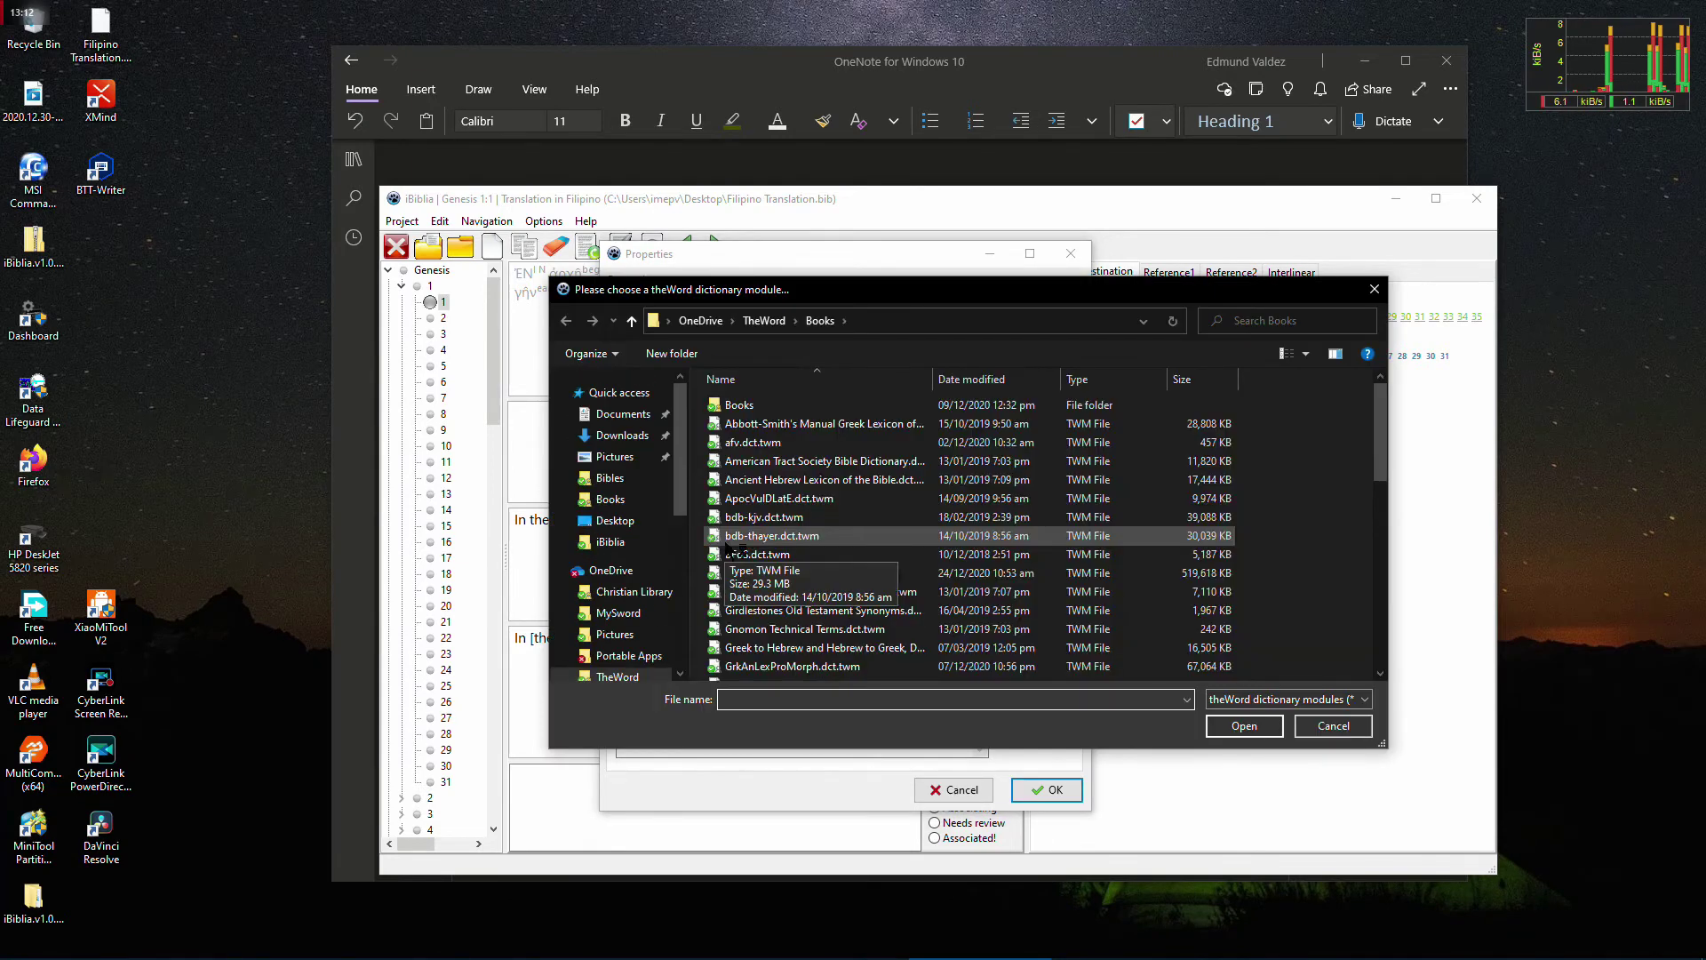
{"action": "scroll", "coordinate": [849, 597], "scroll_direction": "down", "scroll_amount": 4}
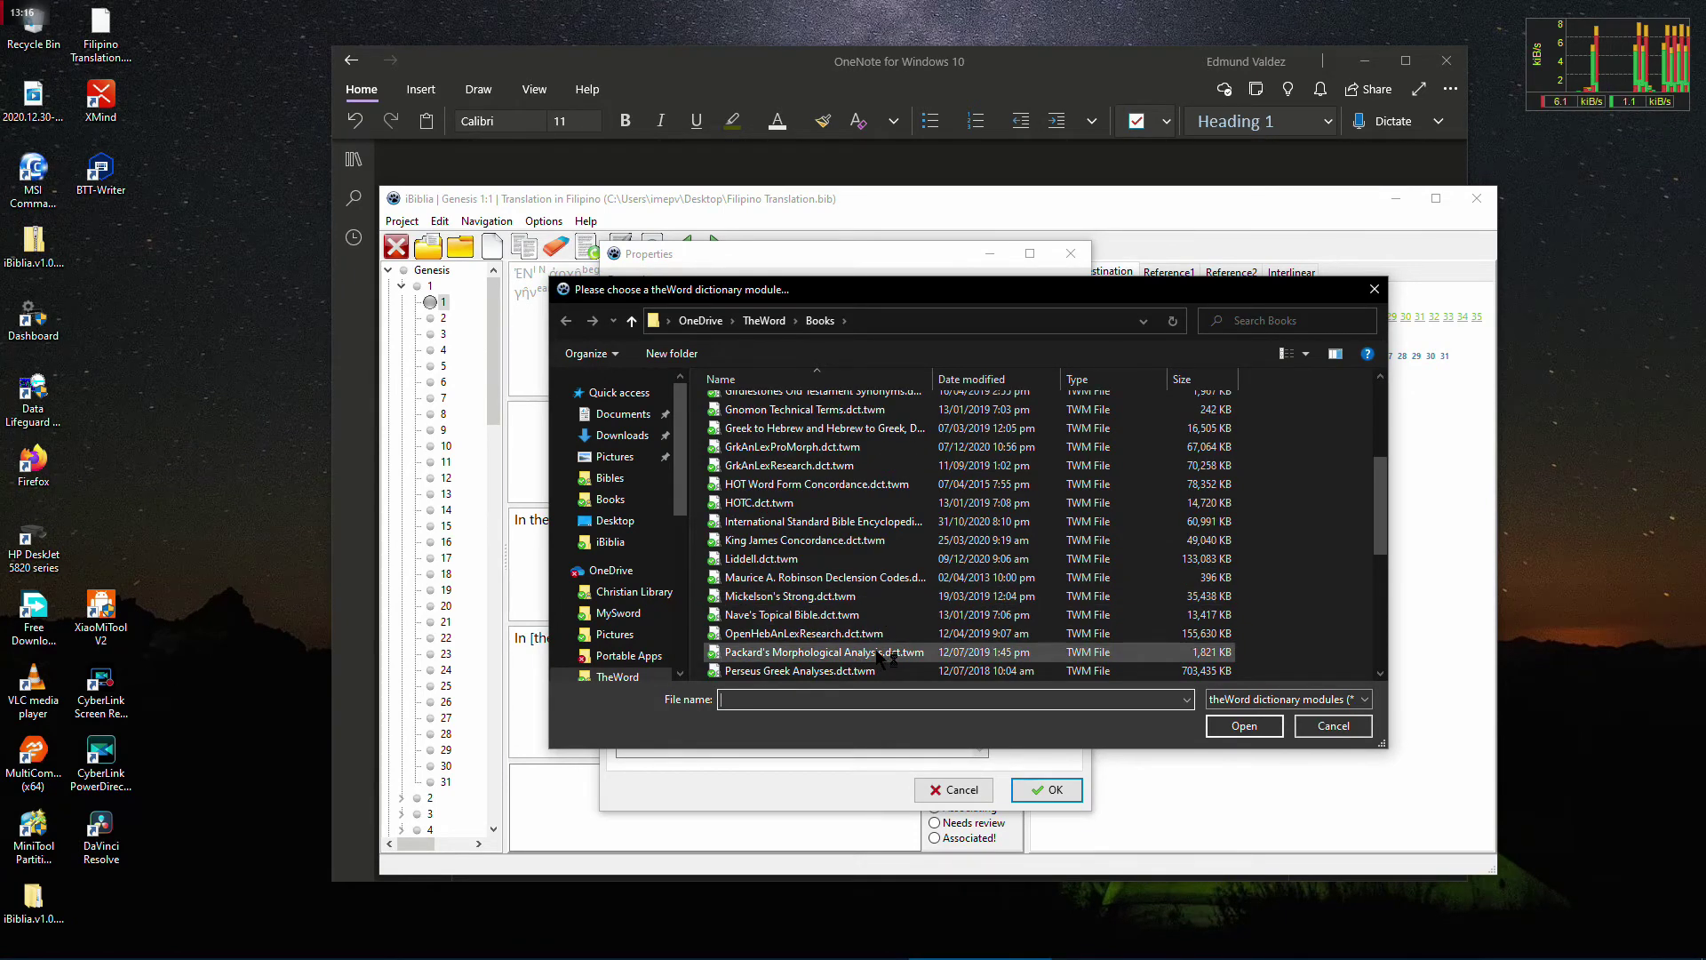
{"action": "scroll", "coordinate": [816, 633], "scroll_direction": "down", "scroll_amount": 3}
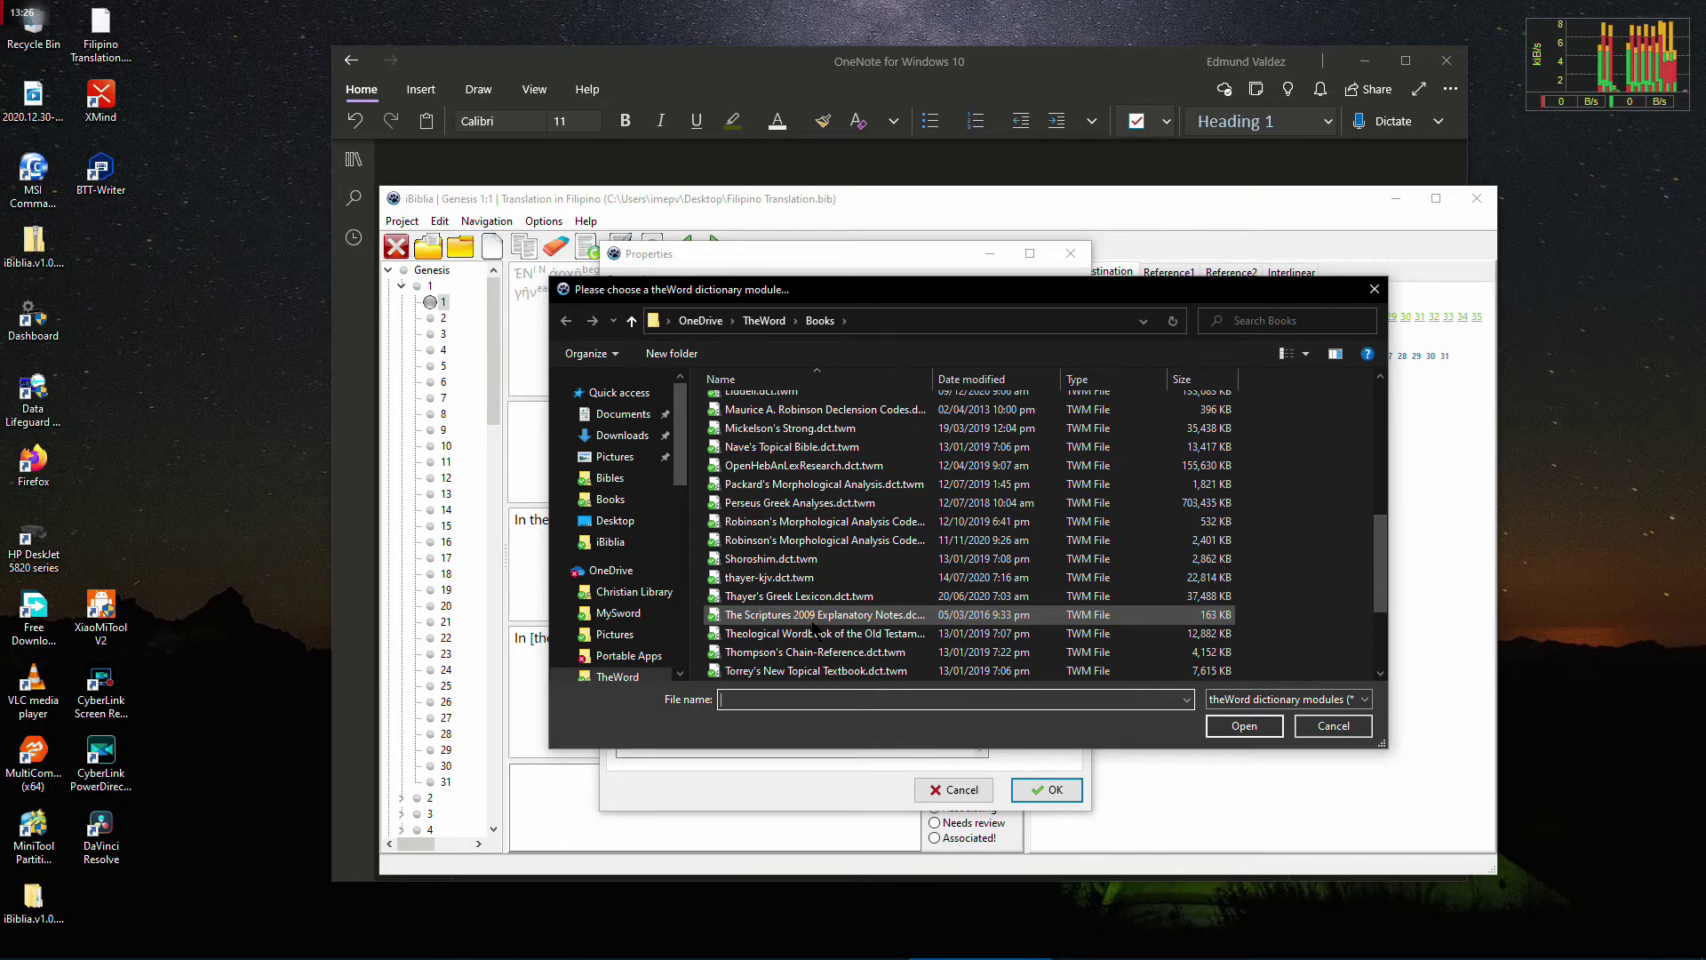
{"action": "scroll", "coordinate": [827, 625], "scroll_direction": "down", "scroll_amount": 1}
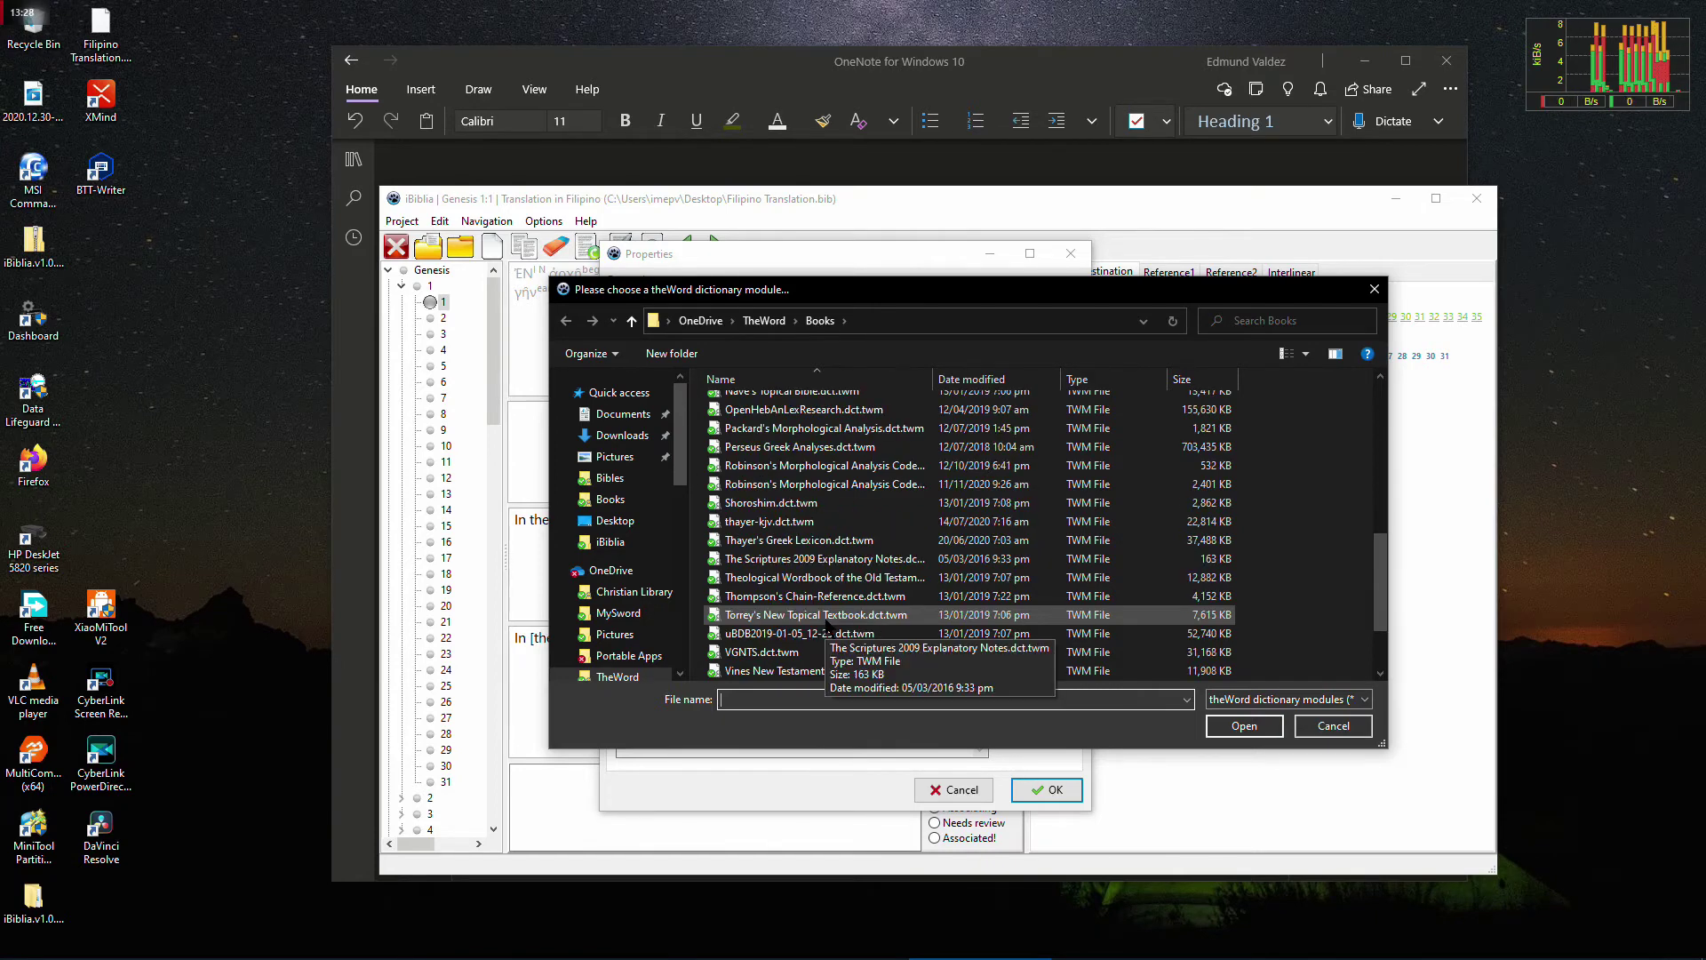
{"action": "scroll", "coordinate": [827, 625], "scroll_direction": "down", "scroll_amount": 2}
{"action": "scroll", "coordinate": [827, 624], "scroll_direction": "up", "scroll_amount": 3}
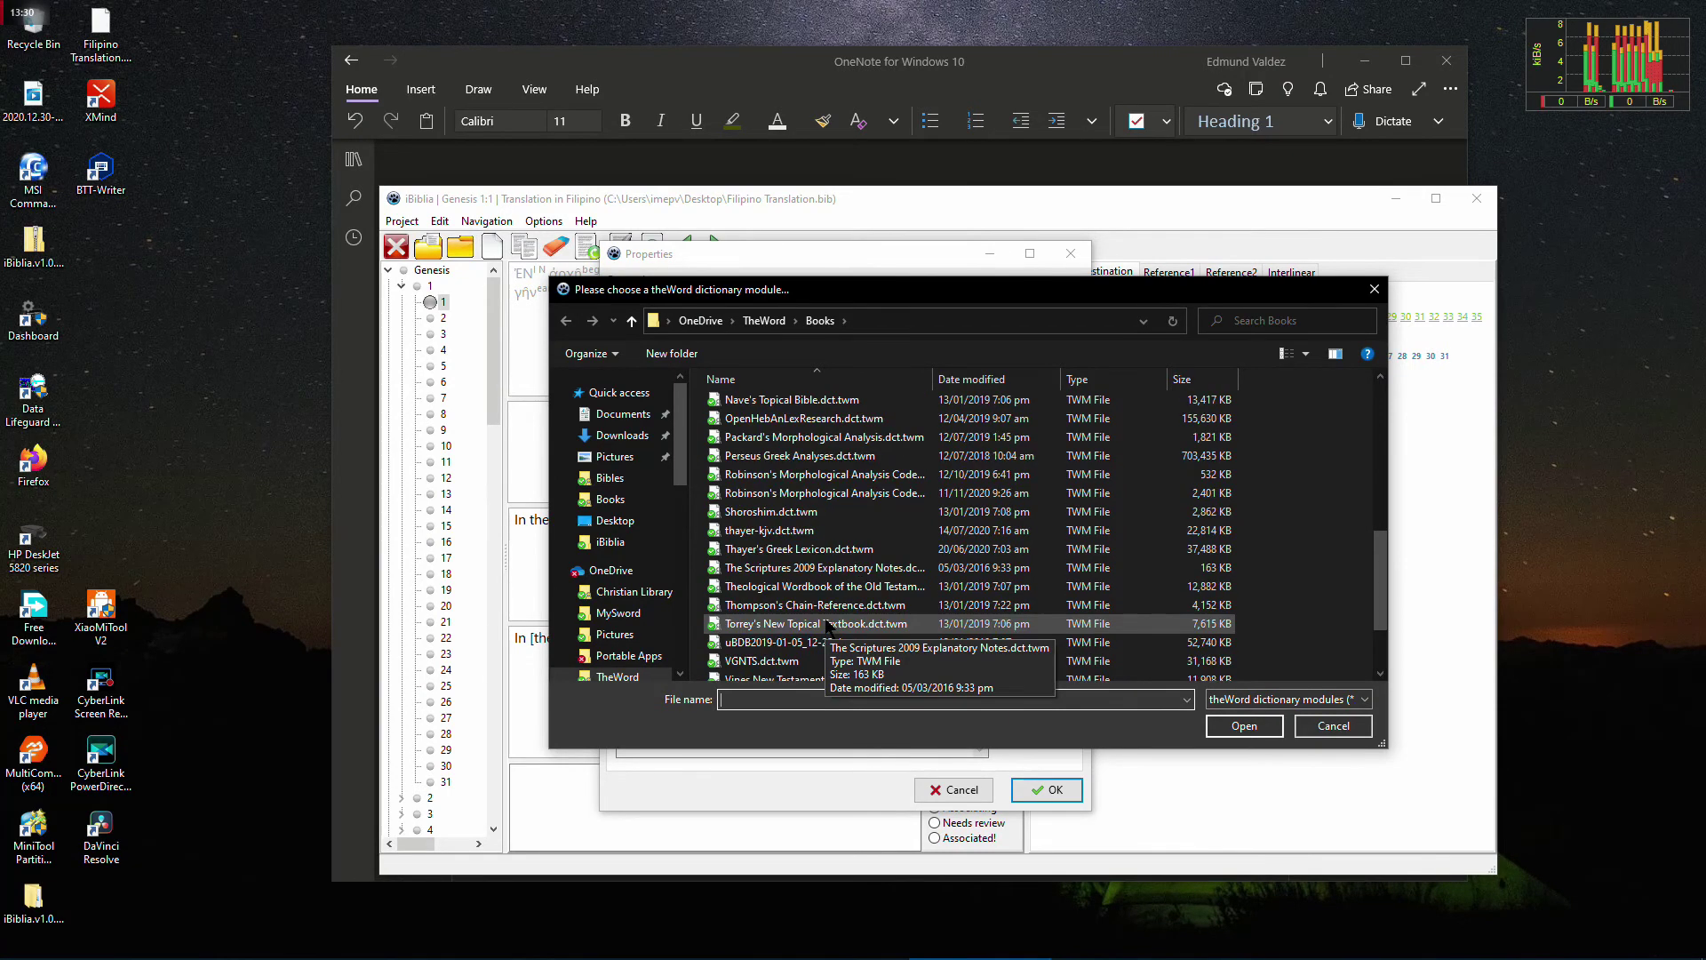
{"action": "double_click", "coordinate": [868, 476]}
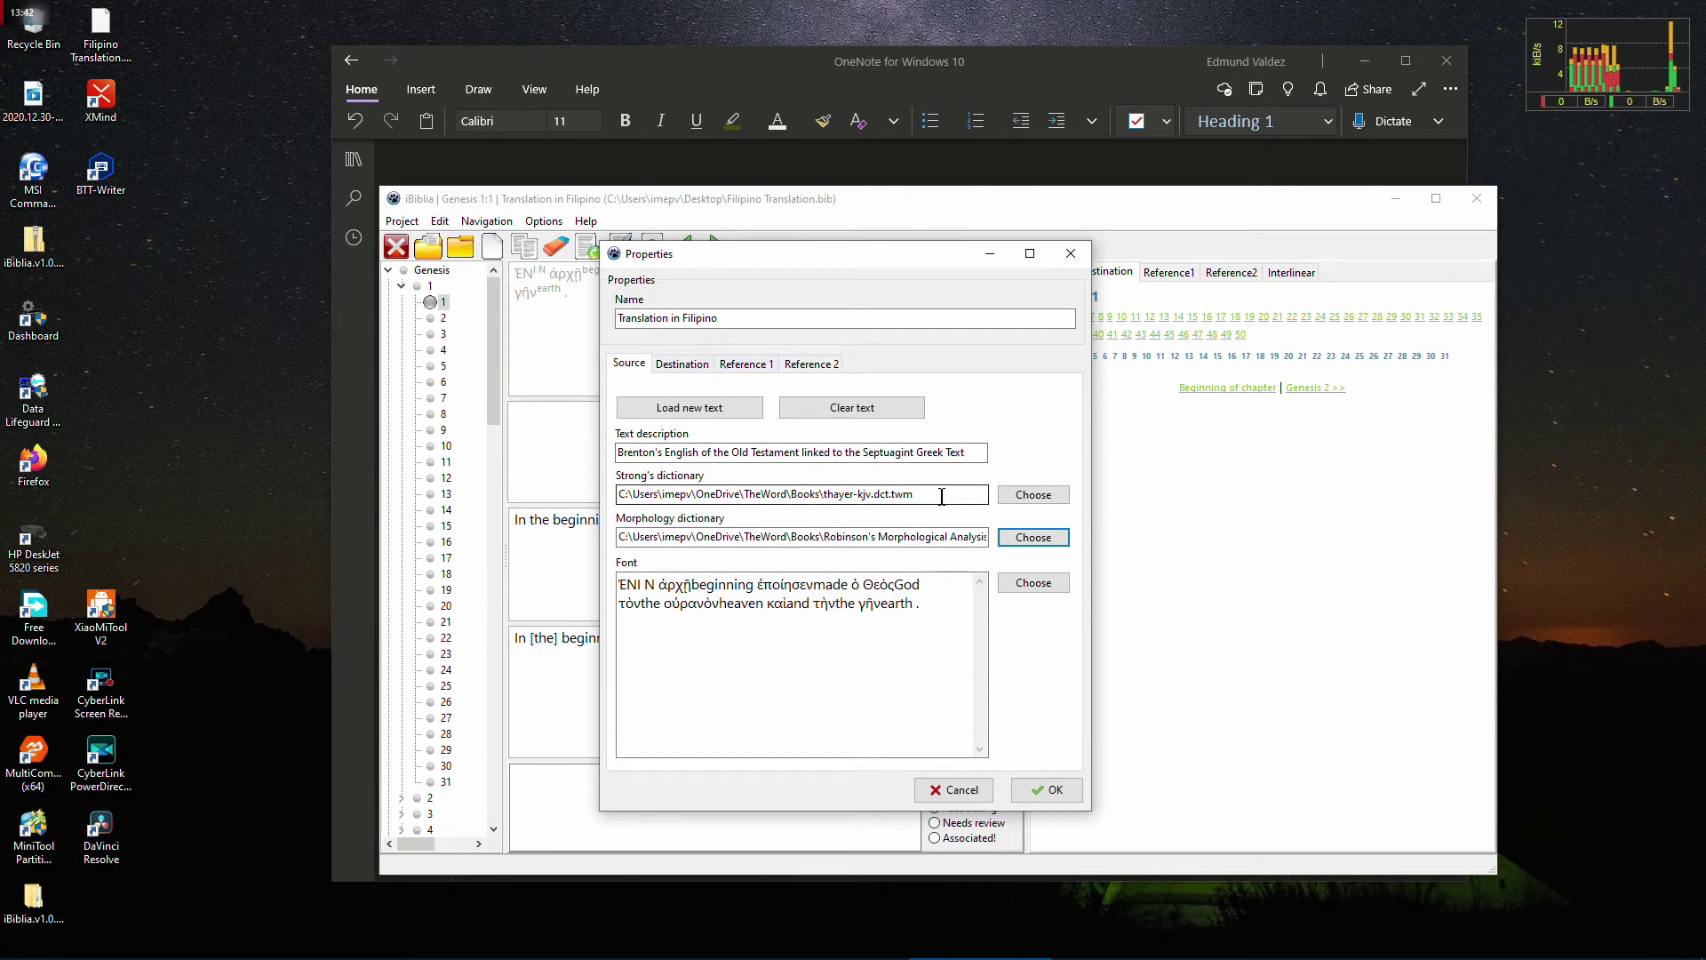
Copy the source text's Strong's dictionary path, thayer-kjv.dct.twm, into the destination text's Strong's dictionary
{"action": "left_click_drag", "start_coordinate": [941, 496], "coordinate": [619, 498]}
{"action": "key", "text": "ctrl+c"}
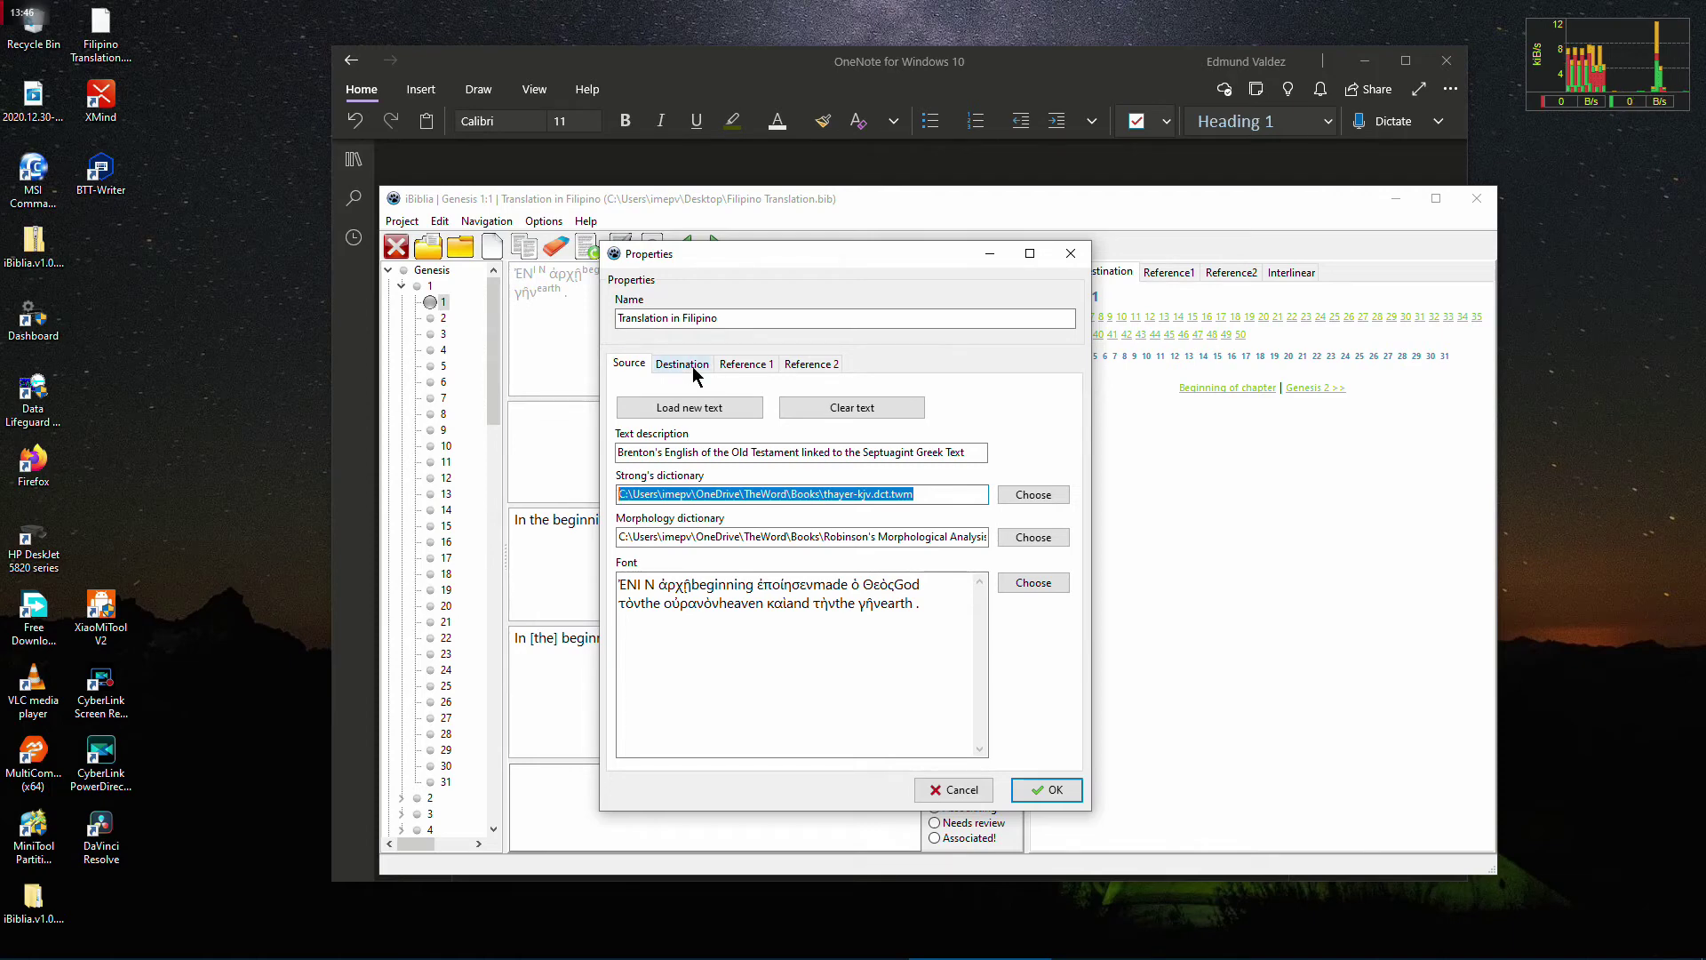
{"action": "left_click", "coordinate": [688, 366]}
{"action": "left_click", "coordinate": [648, 500]}
{"action": "key", "text": "ctrl+v"}
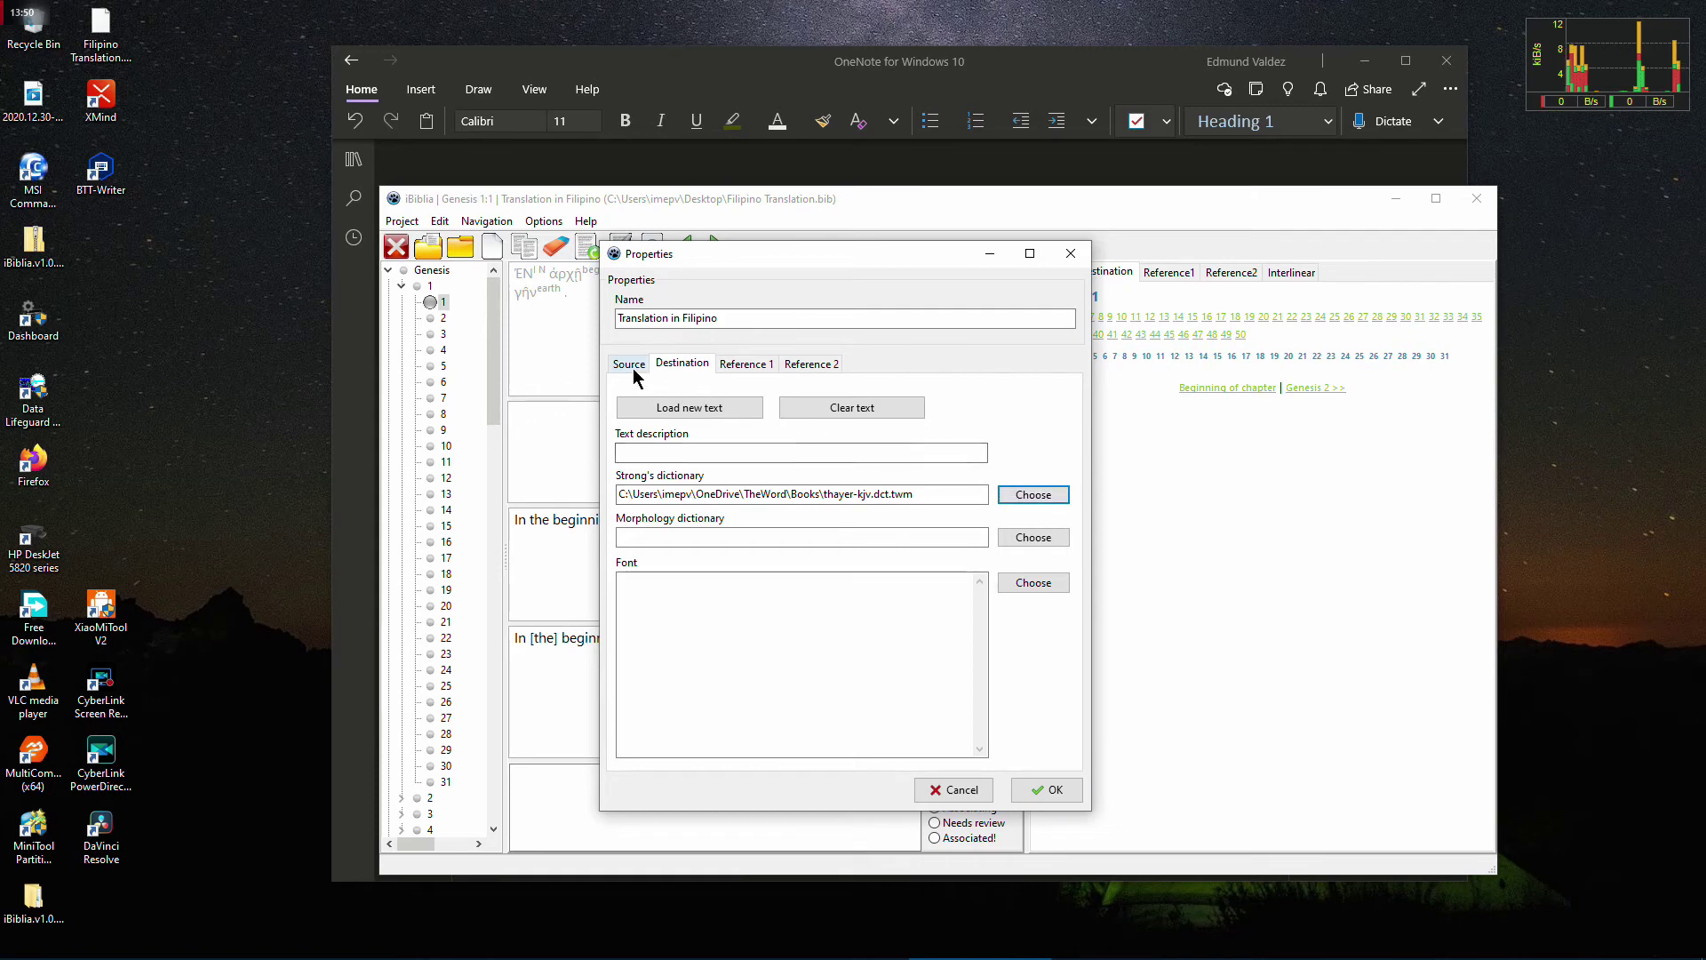
Copy the source text's Robinson's Morphological Analysis Codes path into the destination text's morphology dictionary
{"action": "left_click", "coordinate": [631, 364]}
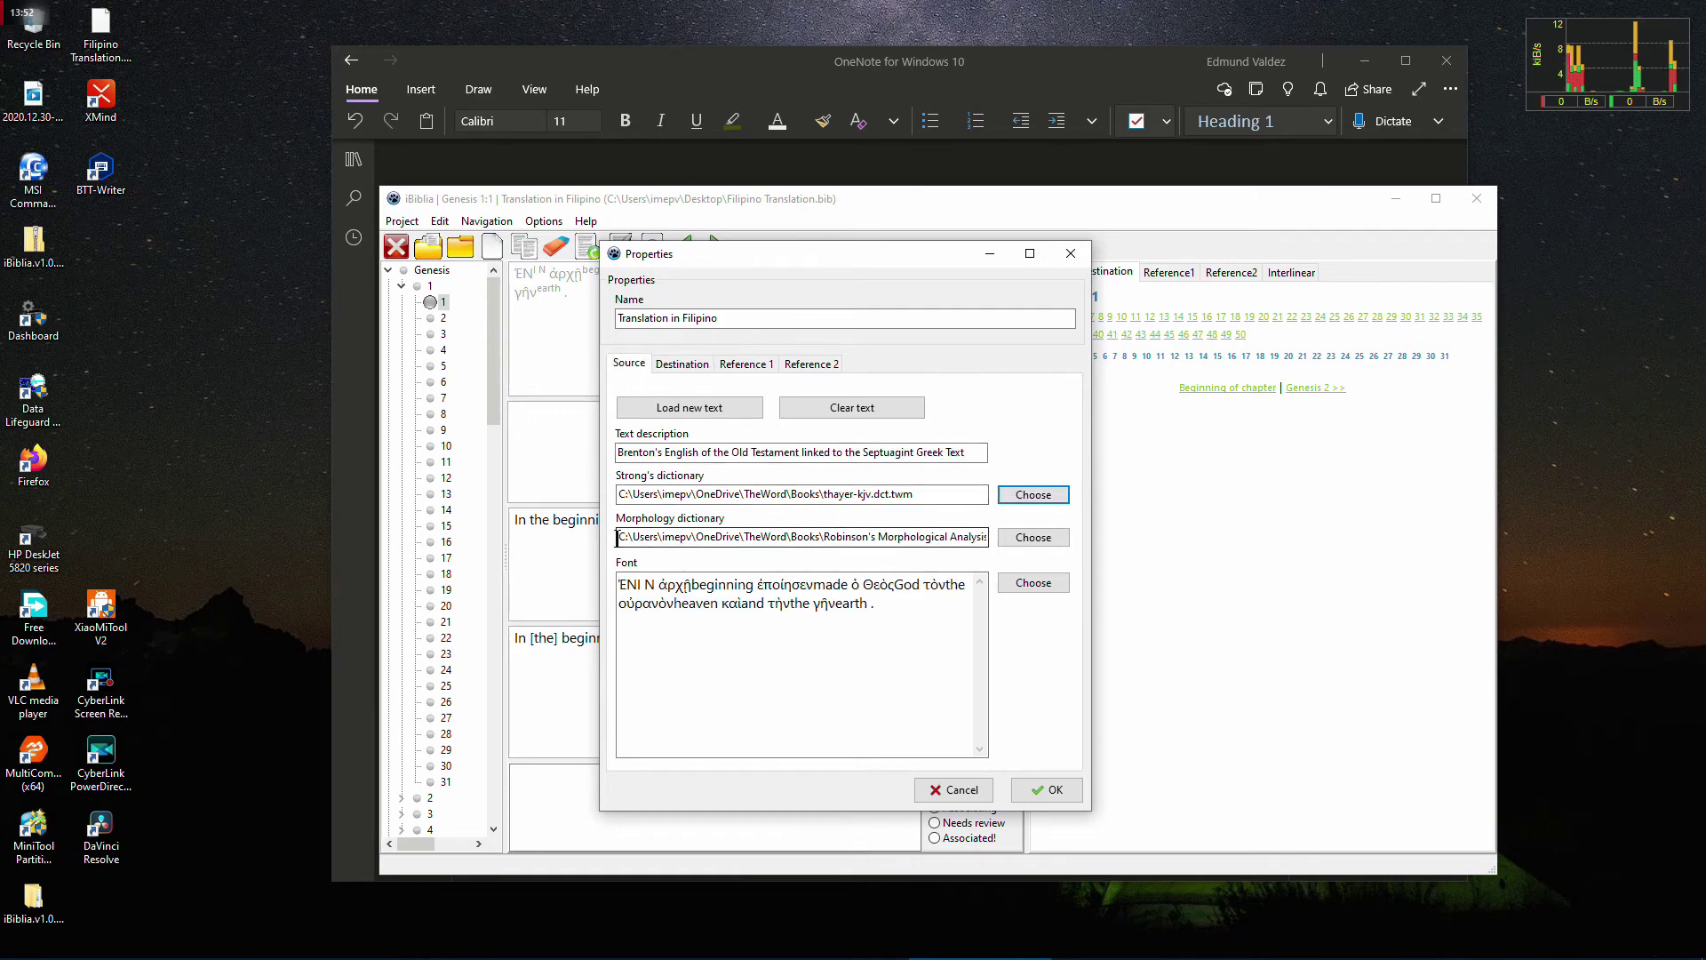
{"action": "left_click_drag", "start_coordinate": [619, 536], "coordinate": [1019, 541]}
{"action": "key", "text": "ctrl+c"}
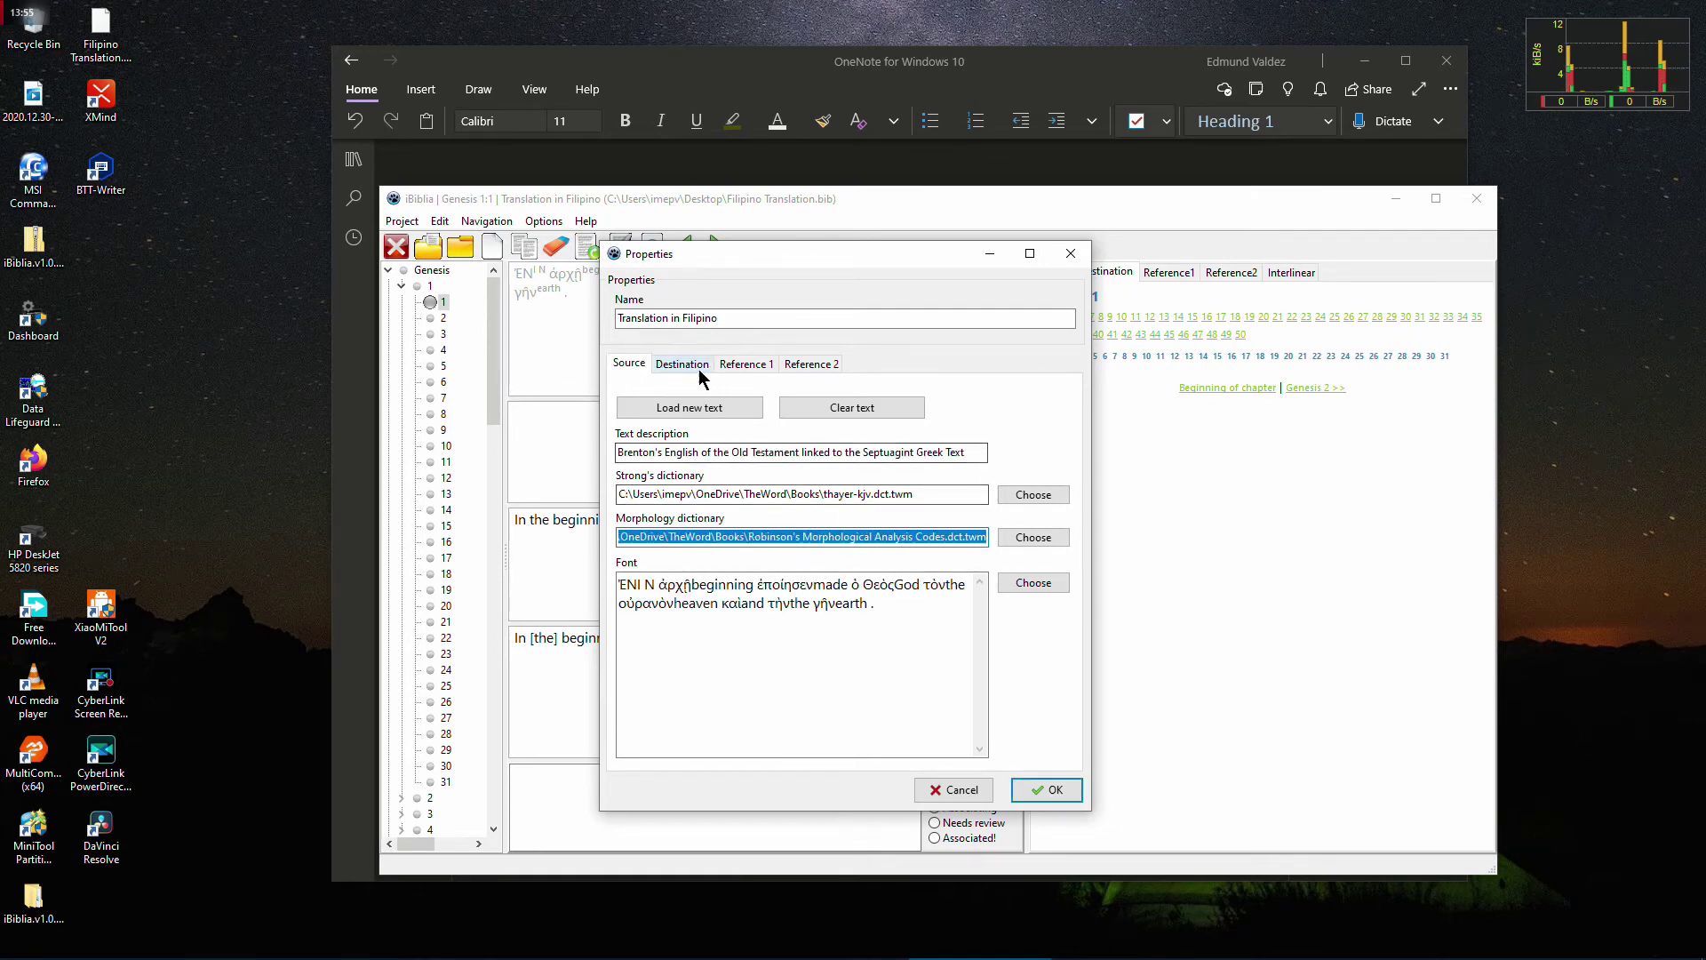
{"action": "left_click", "coordinate": [684, 365]}
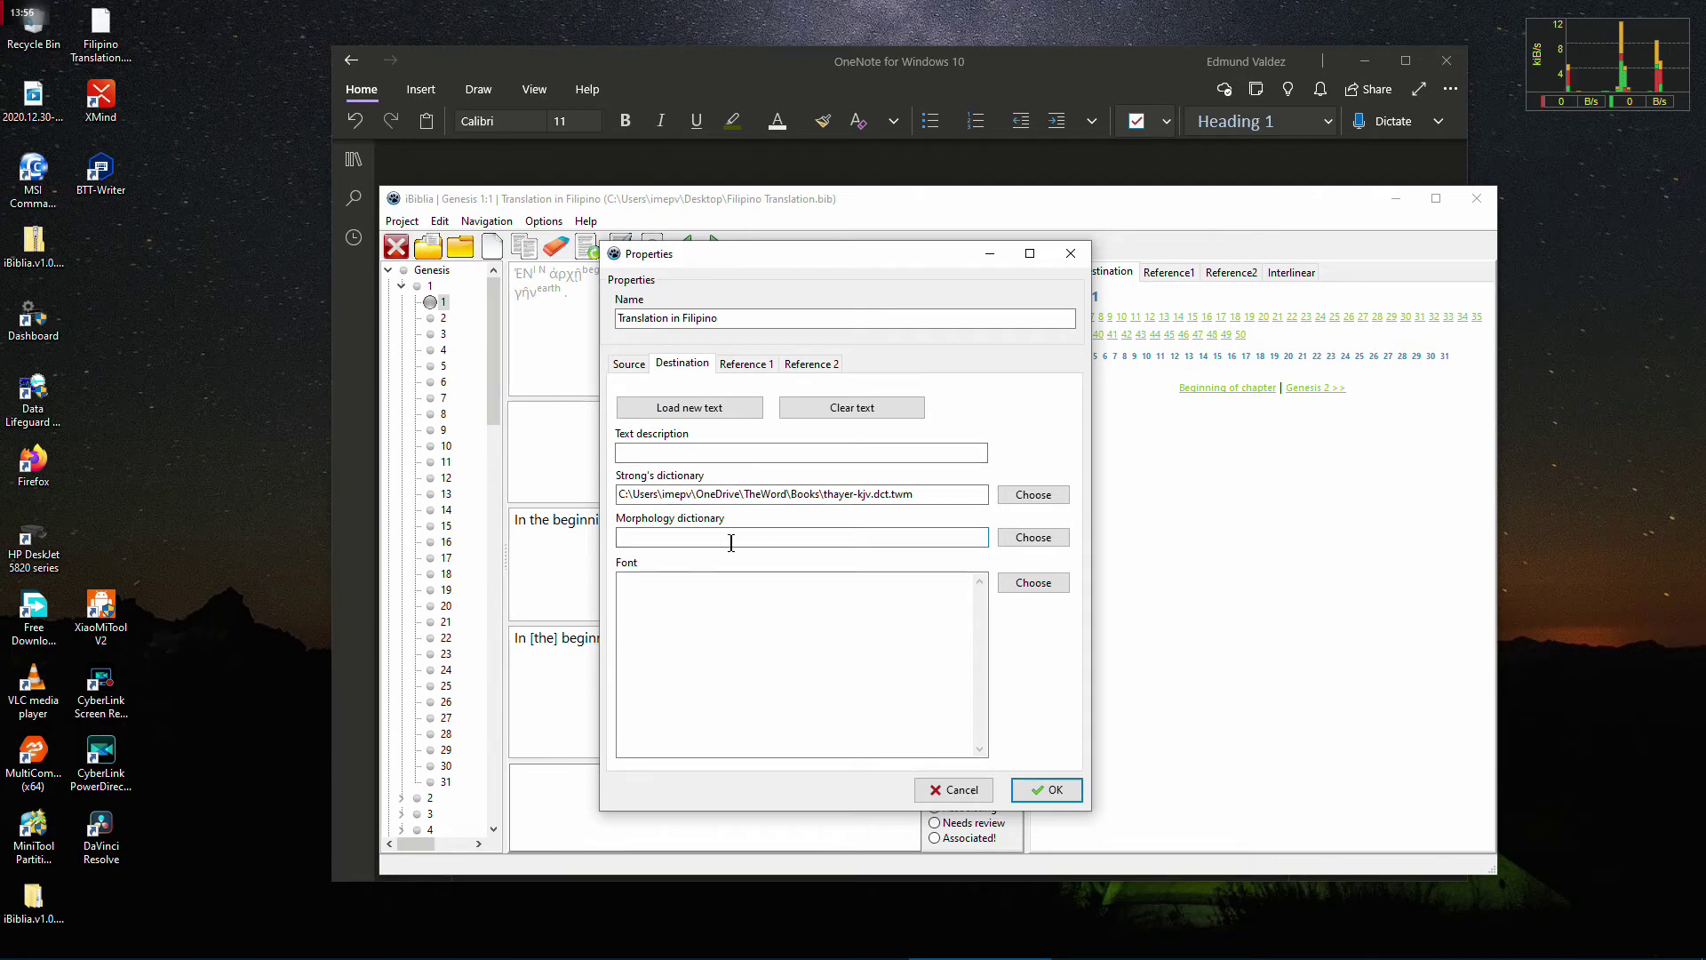
{"action": "key", "text": "ctrl+v"}
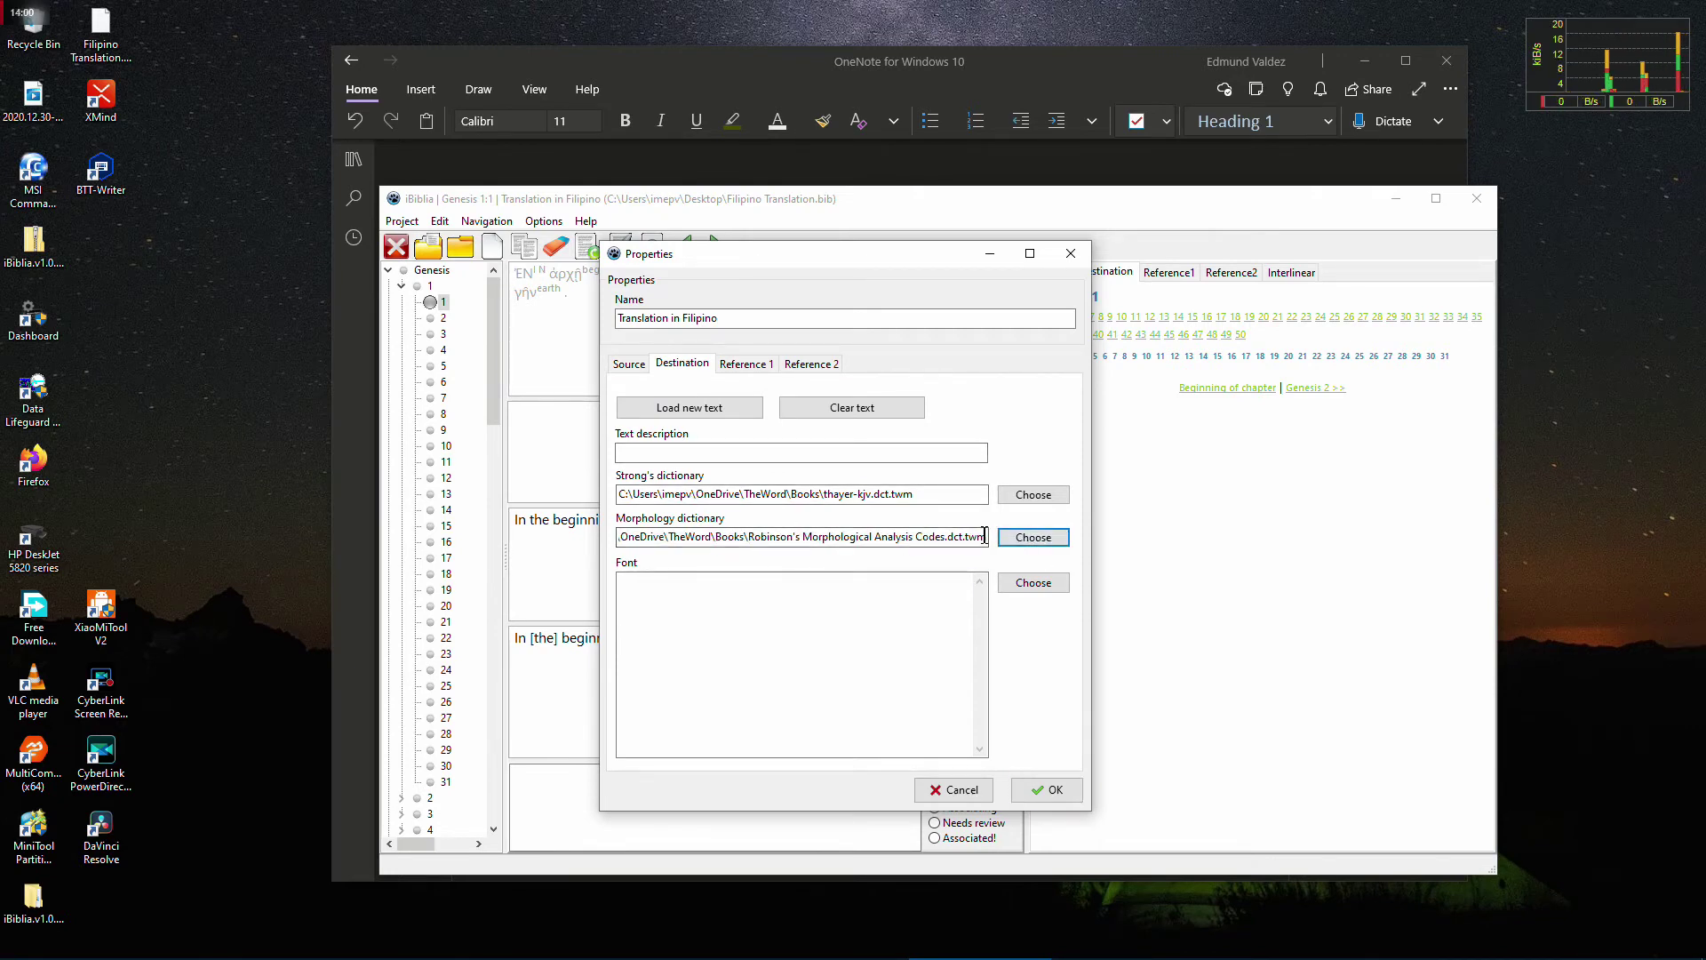
Set the destination's text description to "Filipno Translation" and apply it
{"action": "left_click", "coordinate": [721, 451]}
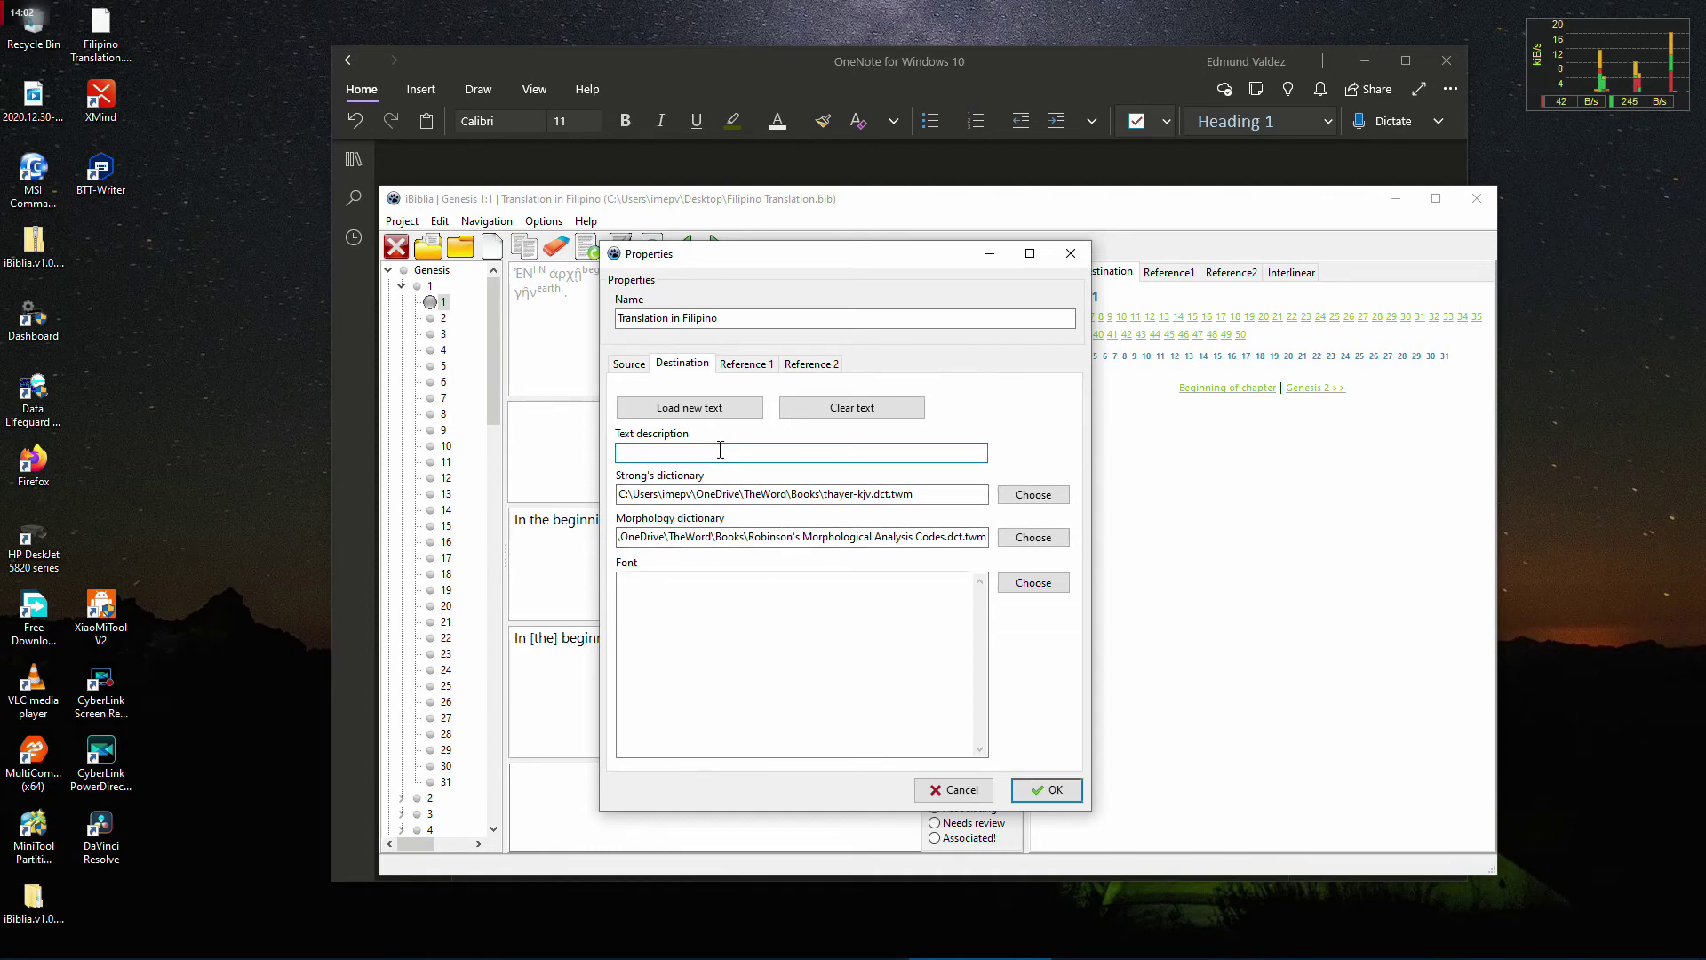
{"action": "type", "text": "Filipno "}
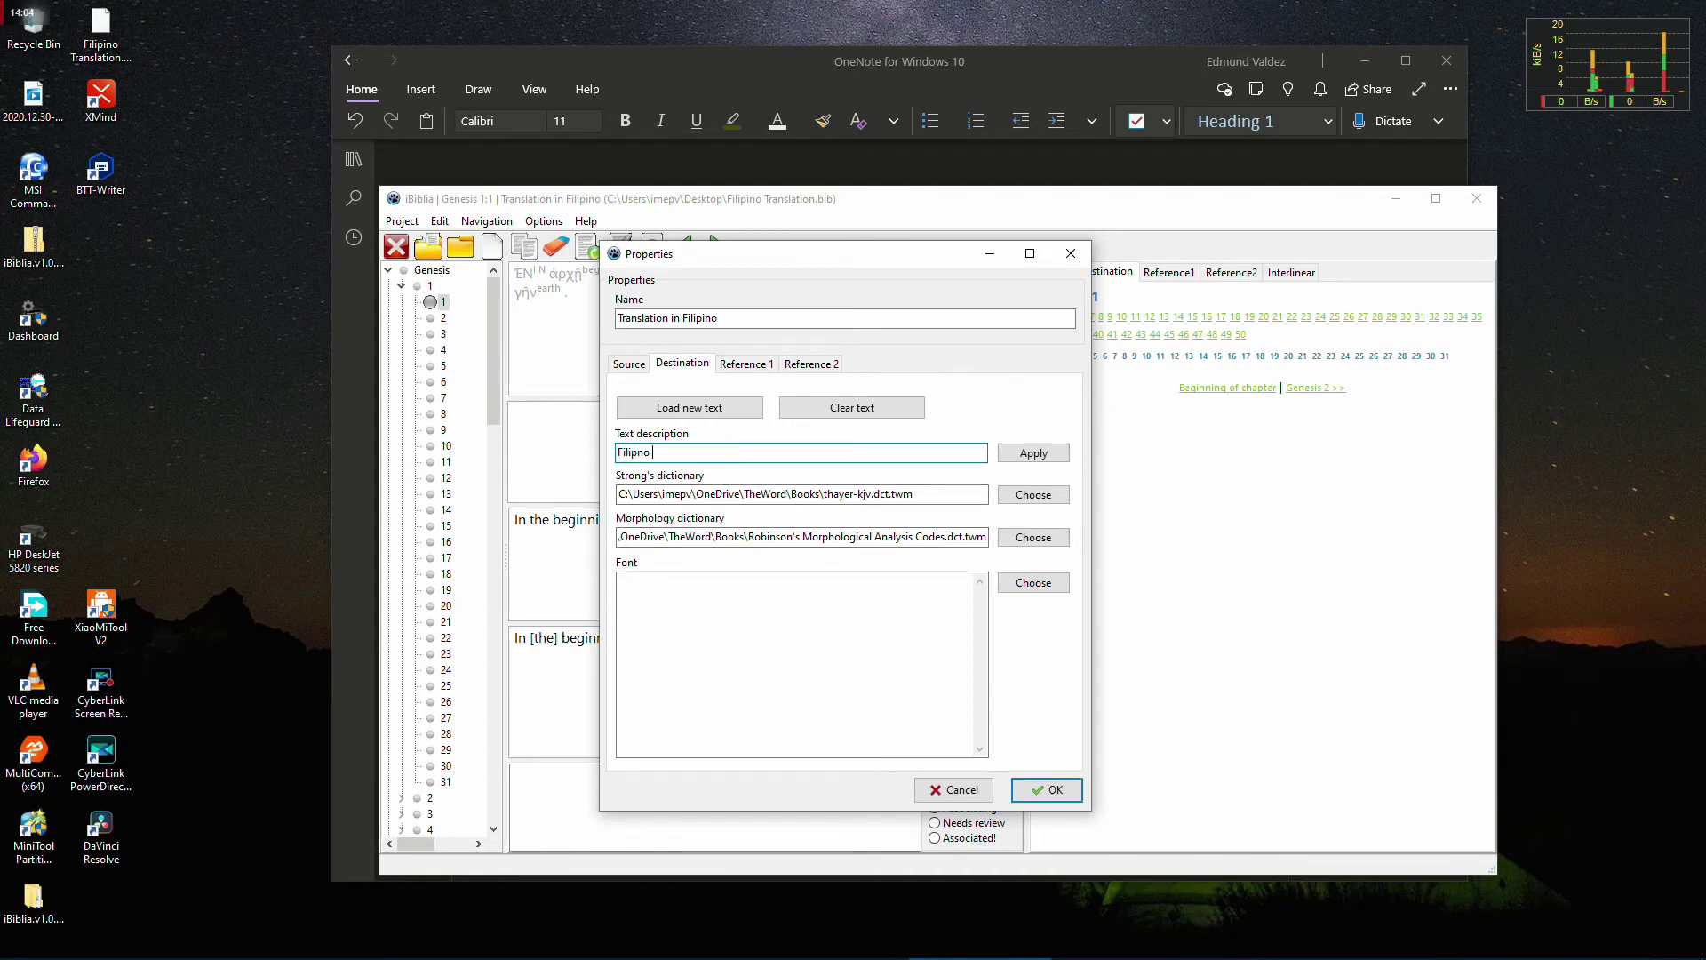
{"action": "type", "text": "Transl"}
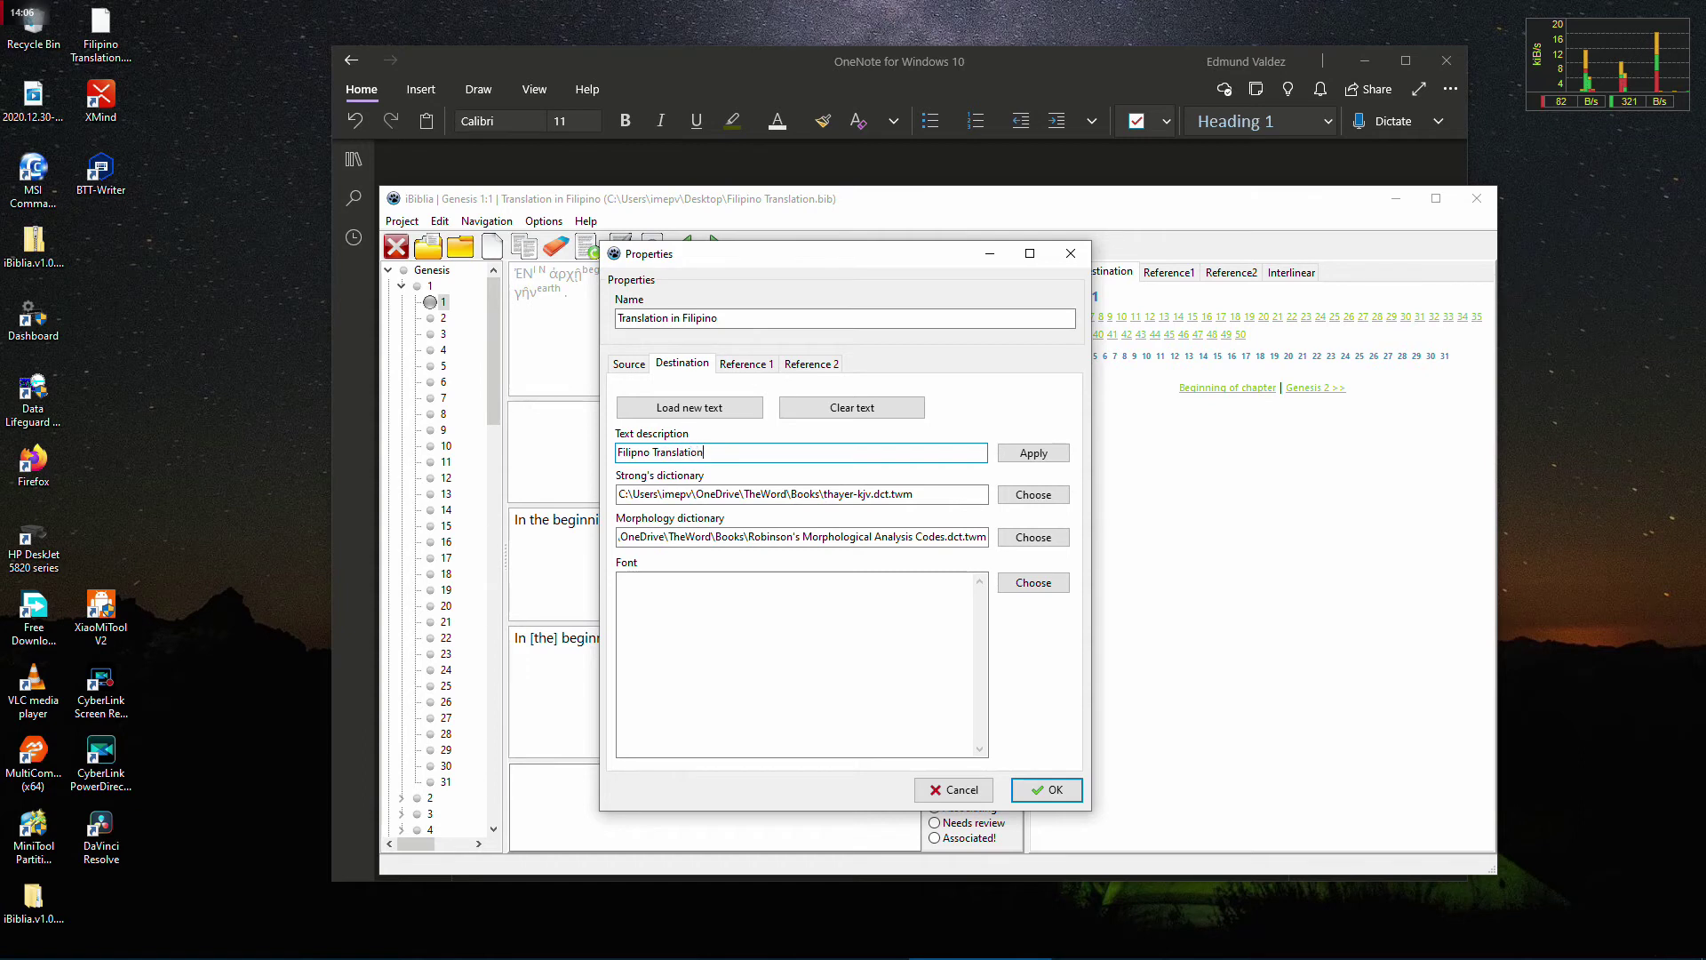
{"action": "type", "text": "ation"}
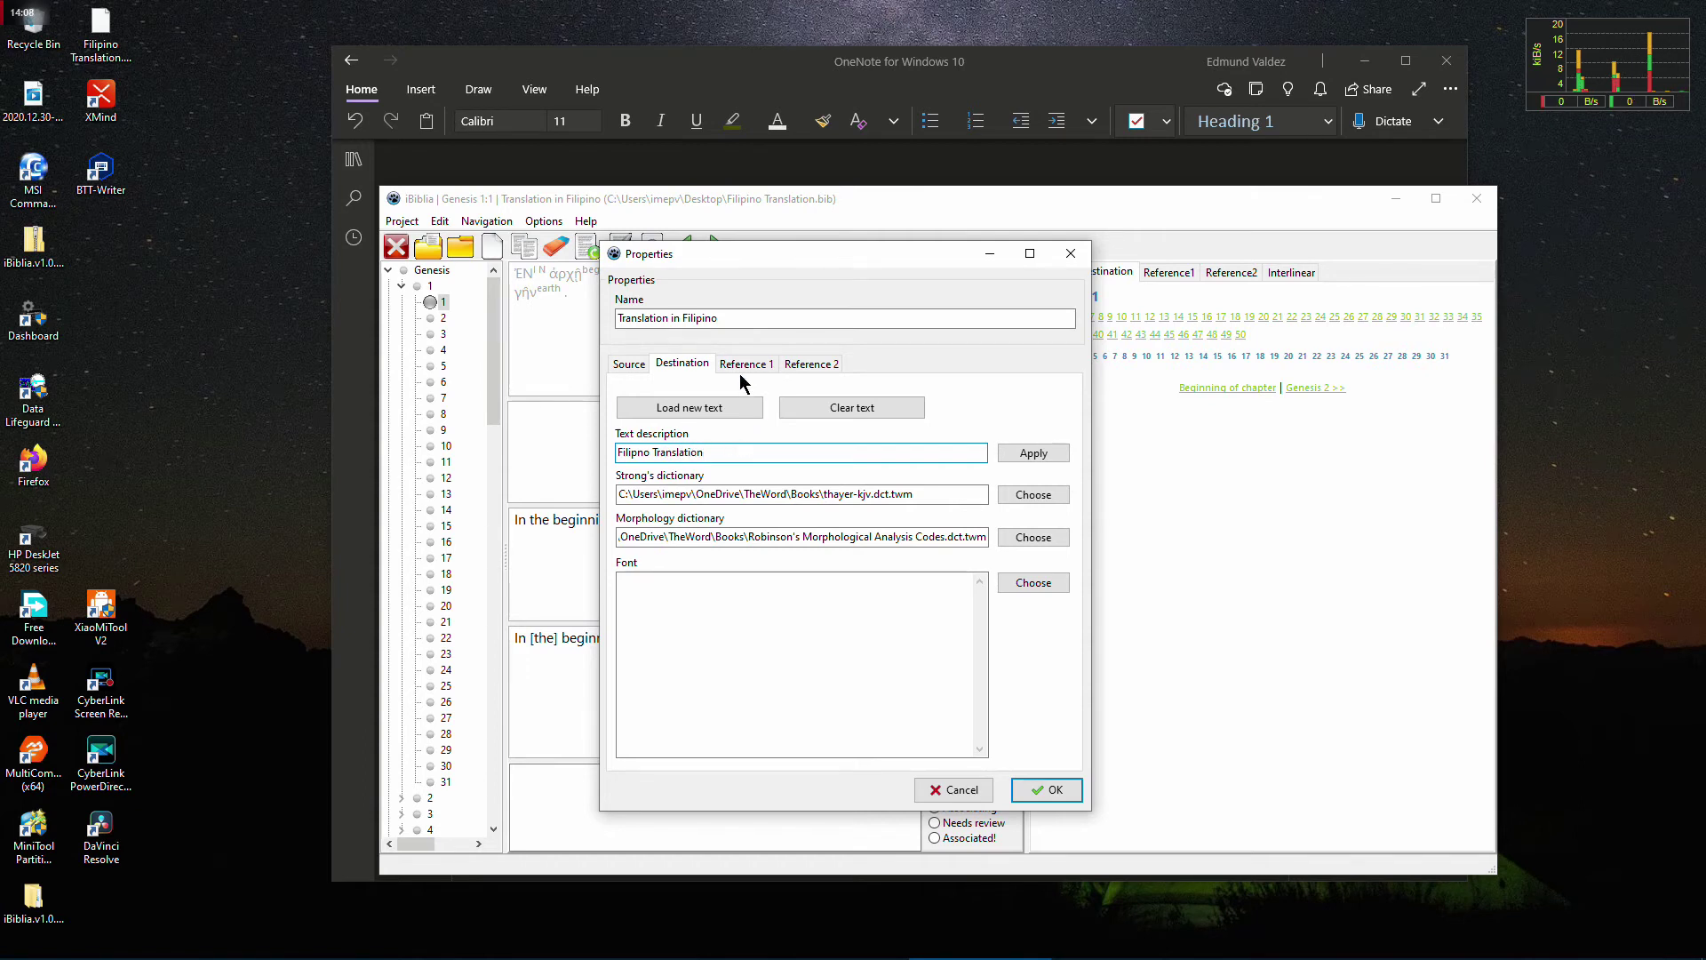
{"action": "left_click", "coordinate": [1029, 451]}
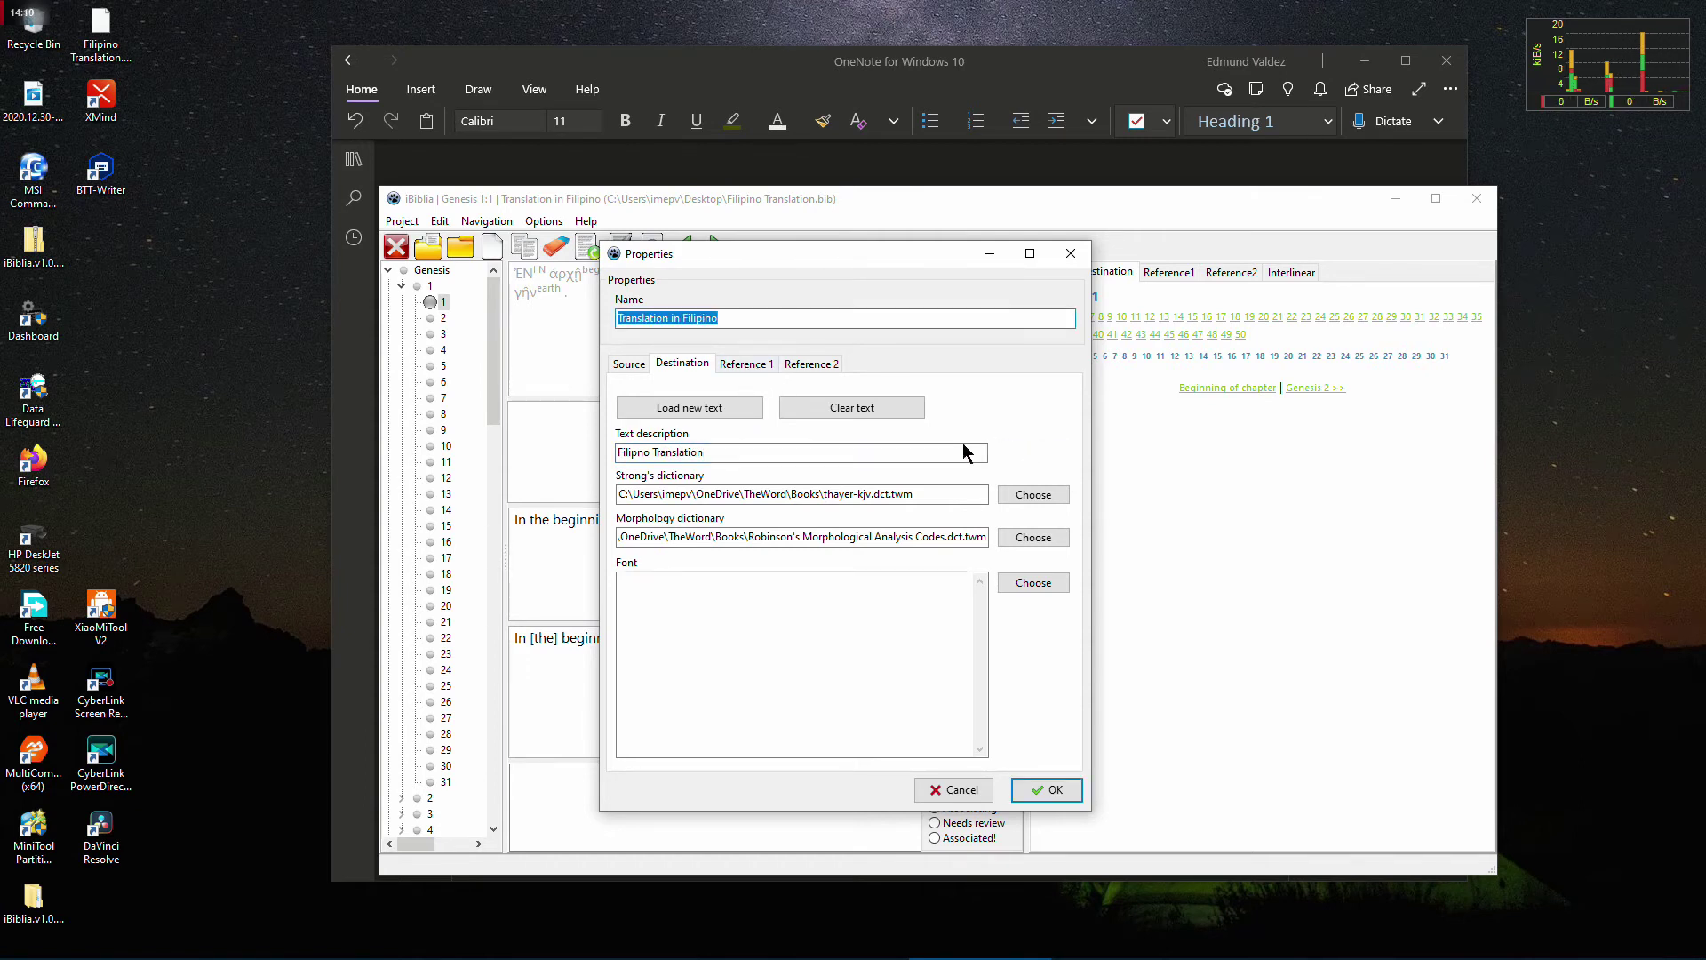
Assign bdb-thayer.dct.twm from the TheWord Books folder as the Strong's dictionary of the first reference text
{"action": "left_click", "coordinate": [631, 364]}
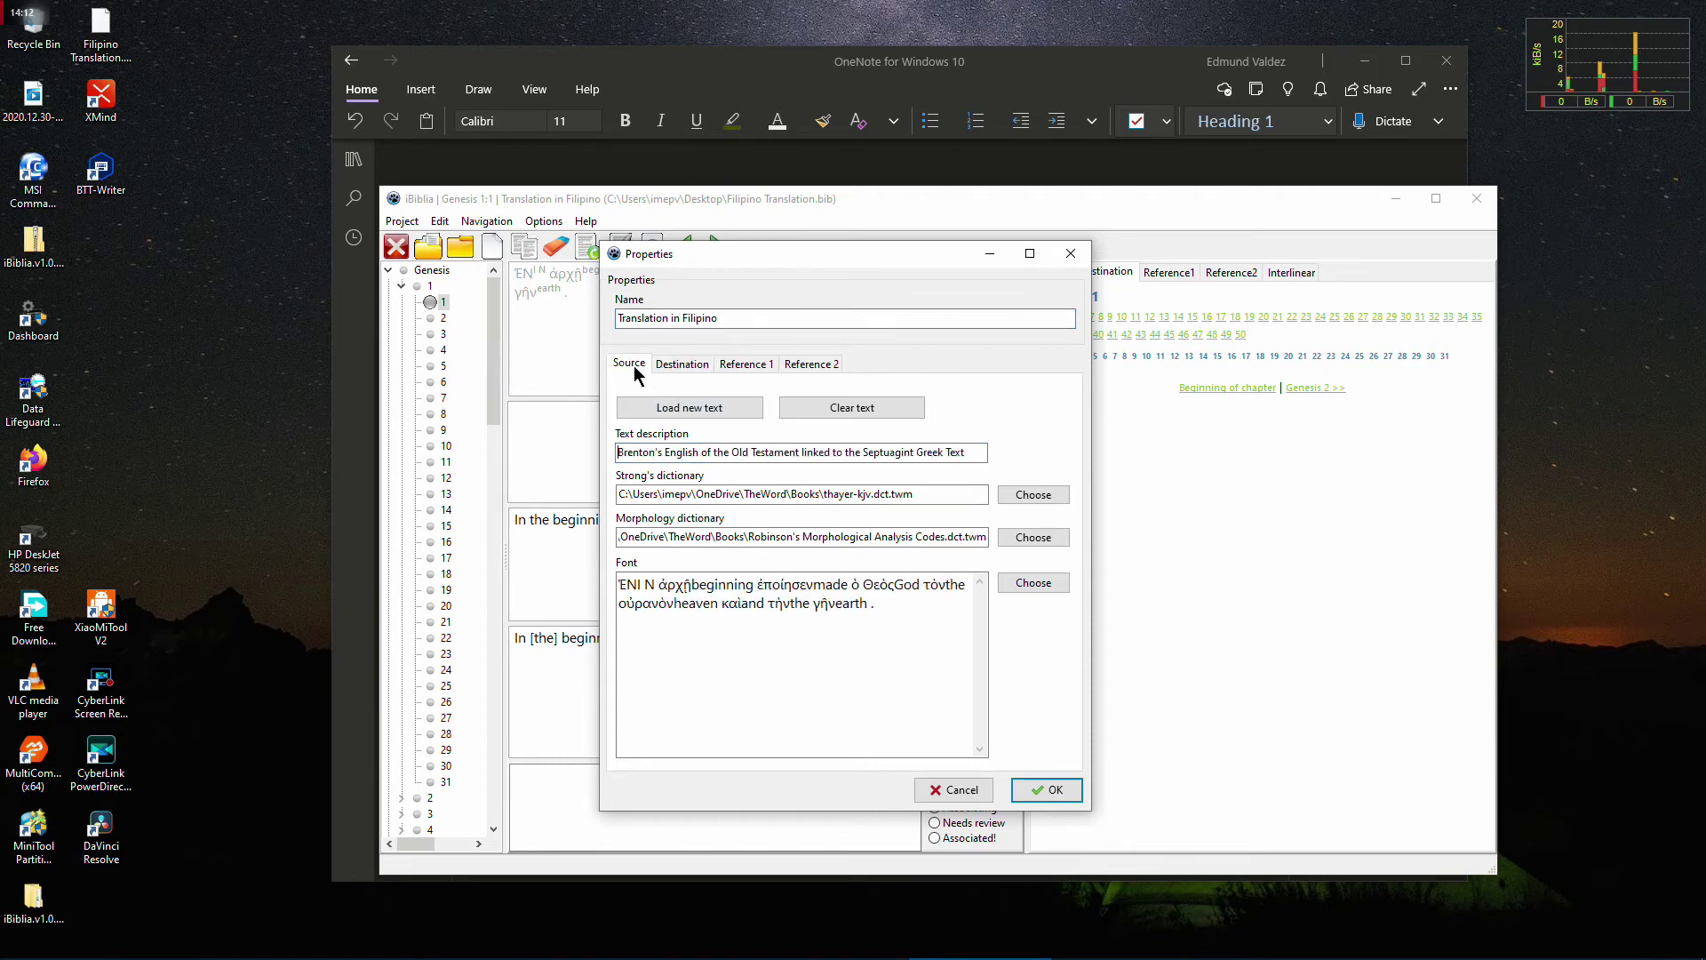
{"action": "left_click_drag", "start_coordinate": [942, 494], "coordinate": [620, 495]}
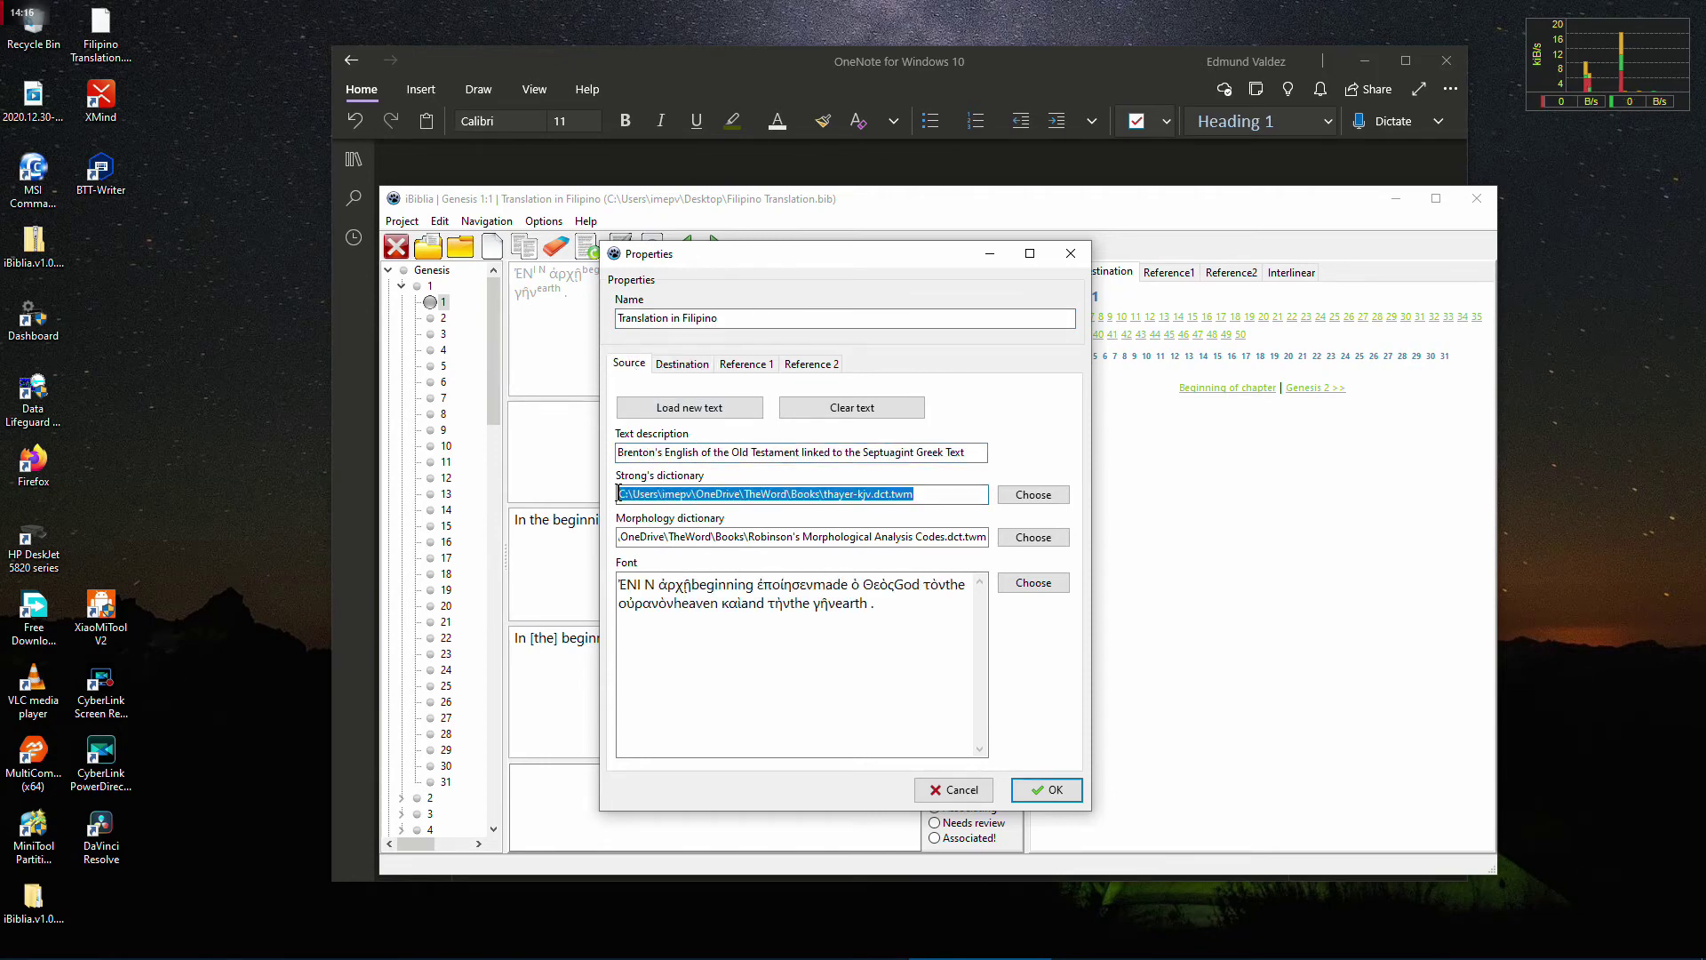
{"action": "left_click", "coordinate": [749, 371]}
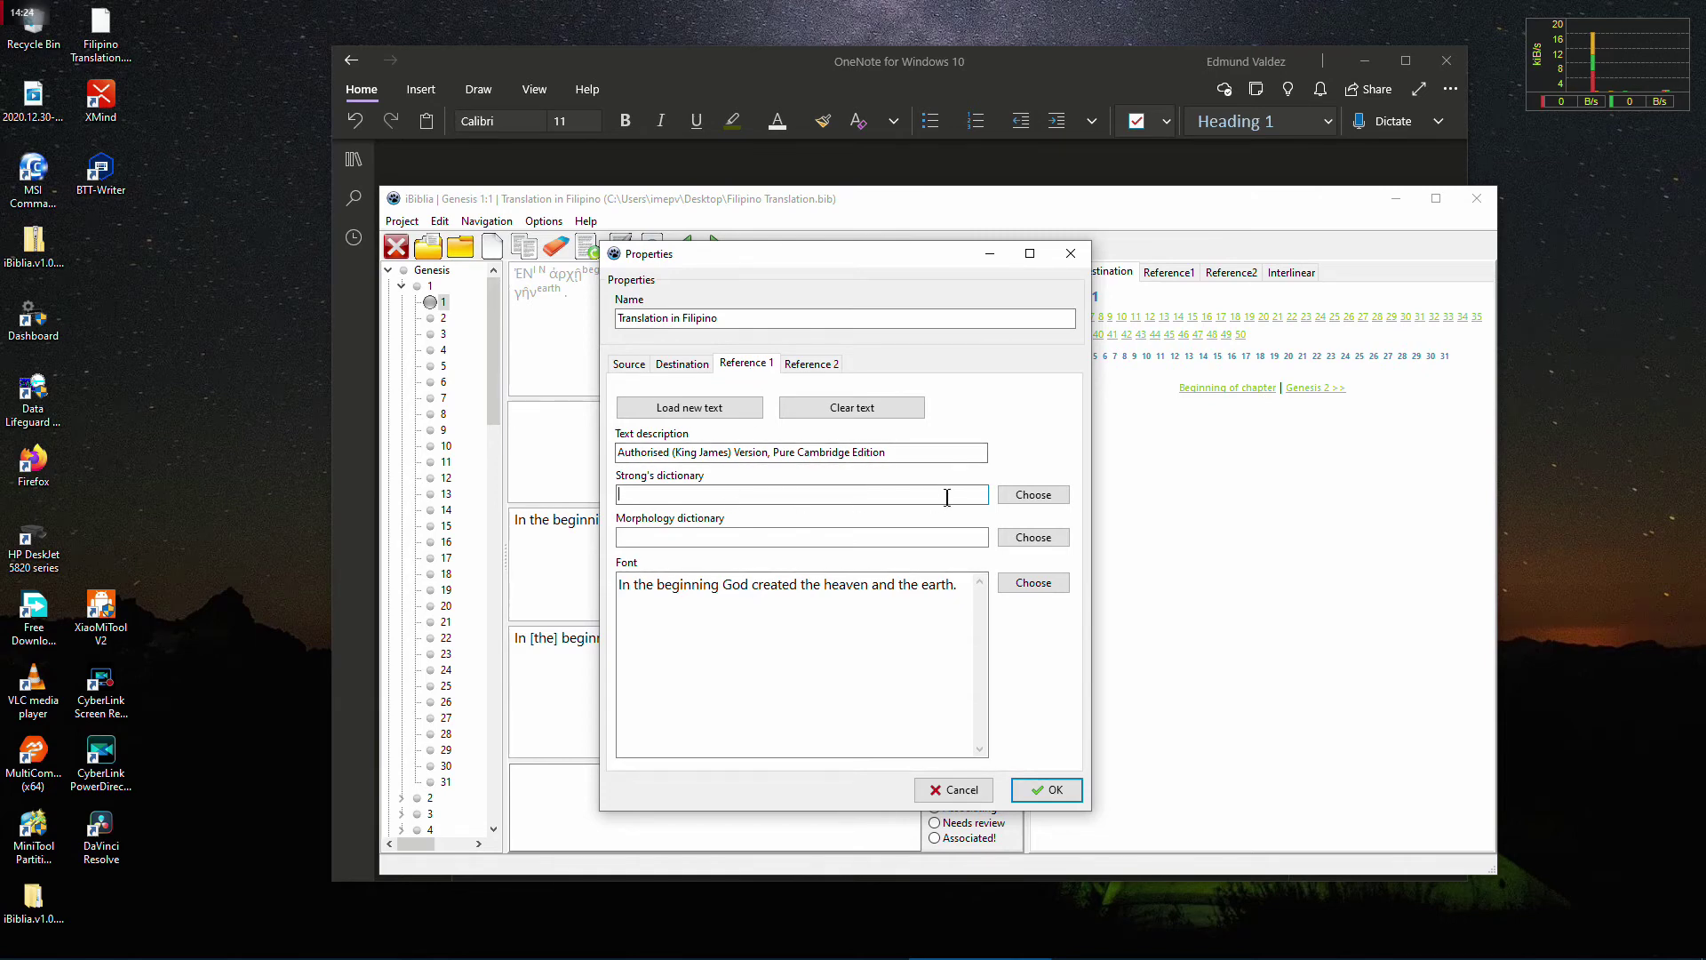
{"action": "left_click", "coordinate": [909, 458]}
{"action": "left_click", "coordinate": [909, 458]}
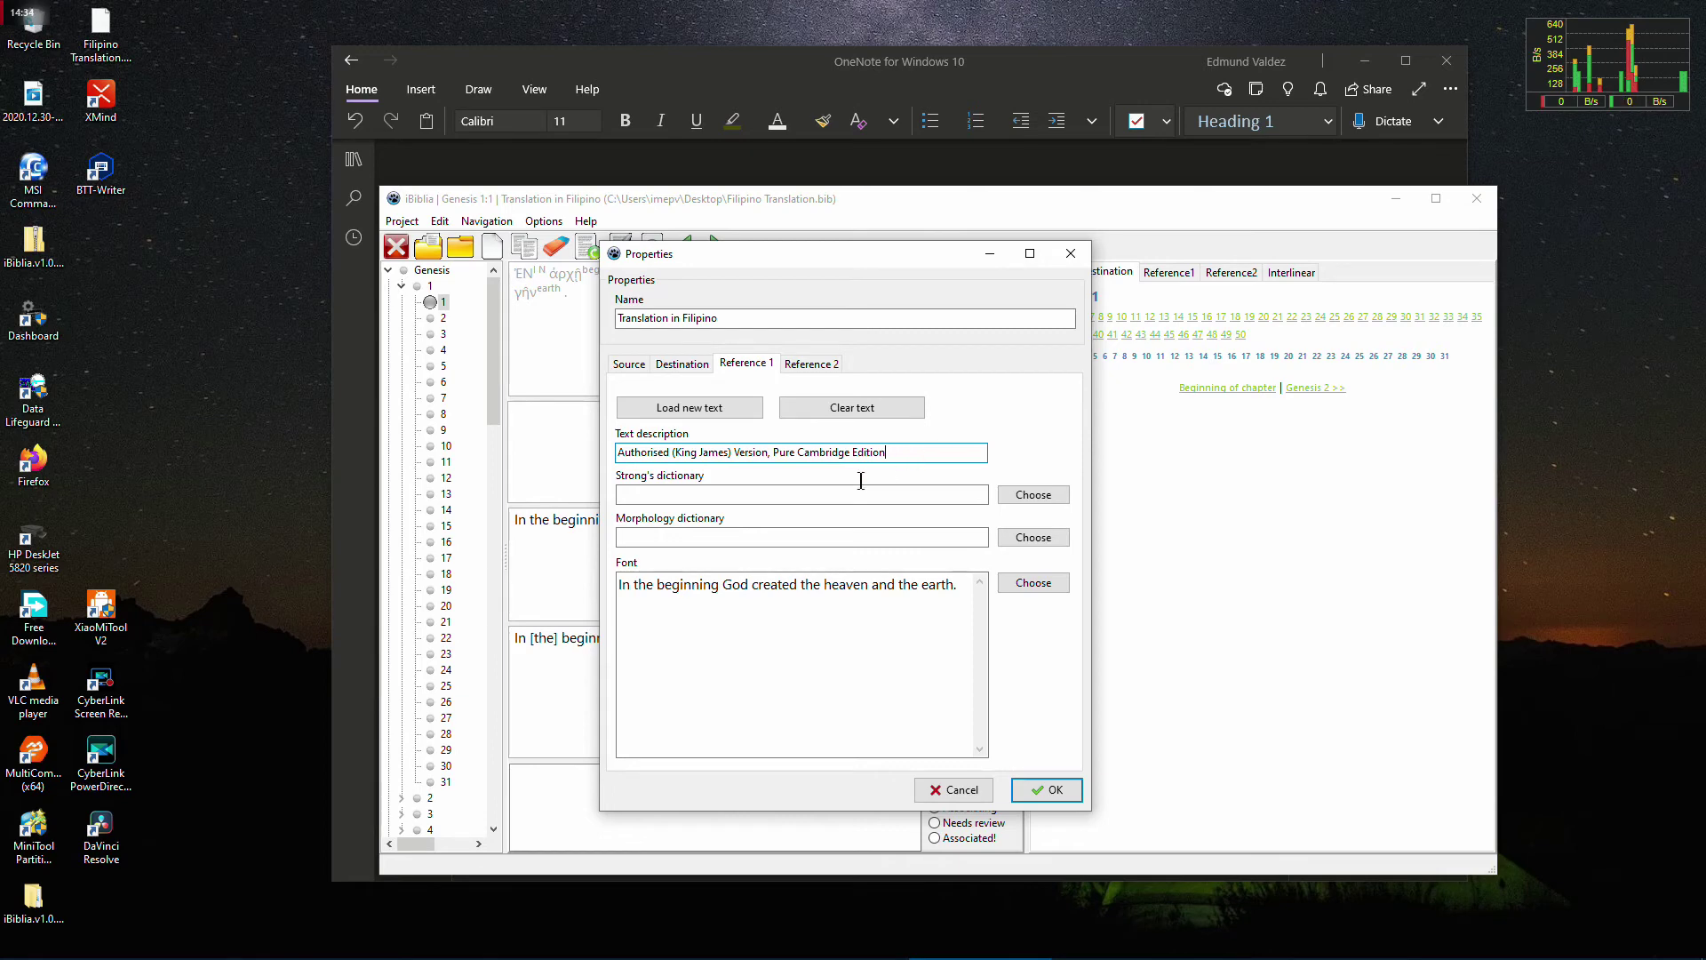
{"action": "left_click", "coordinate": [1033, 494]}
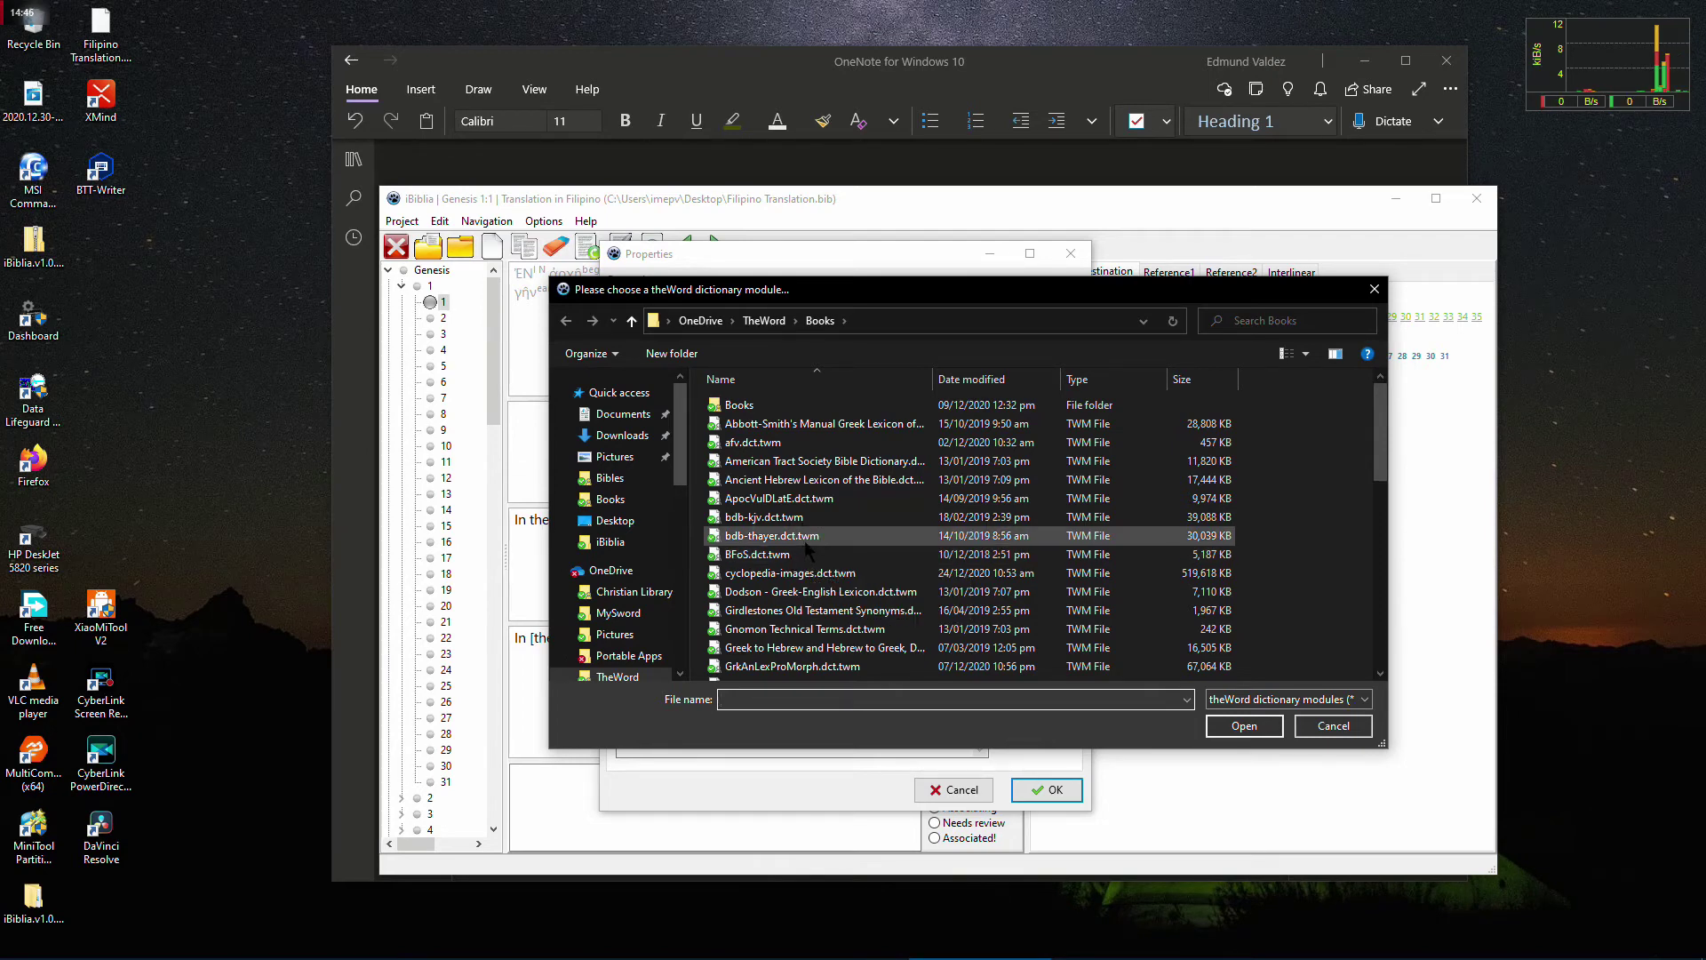
{"action": "left_click", "coordinate": [805, 539]}
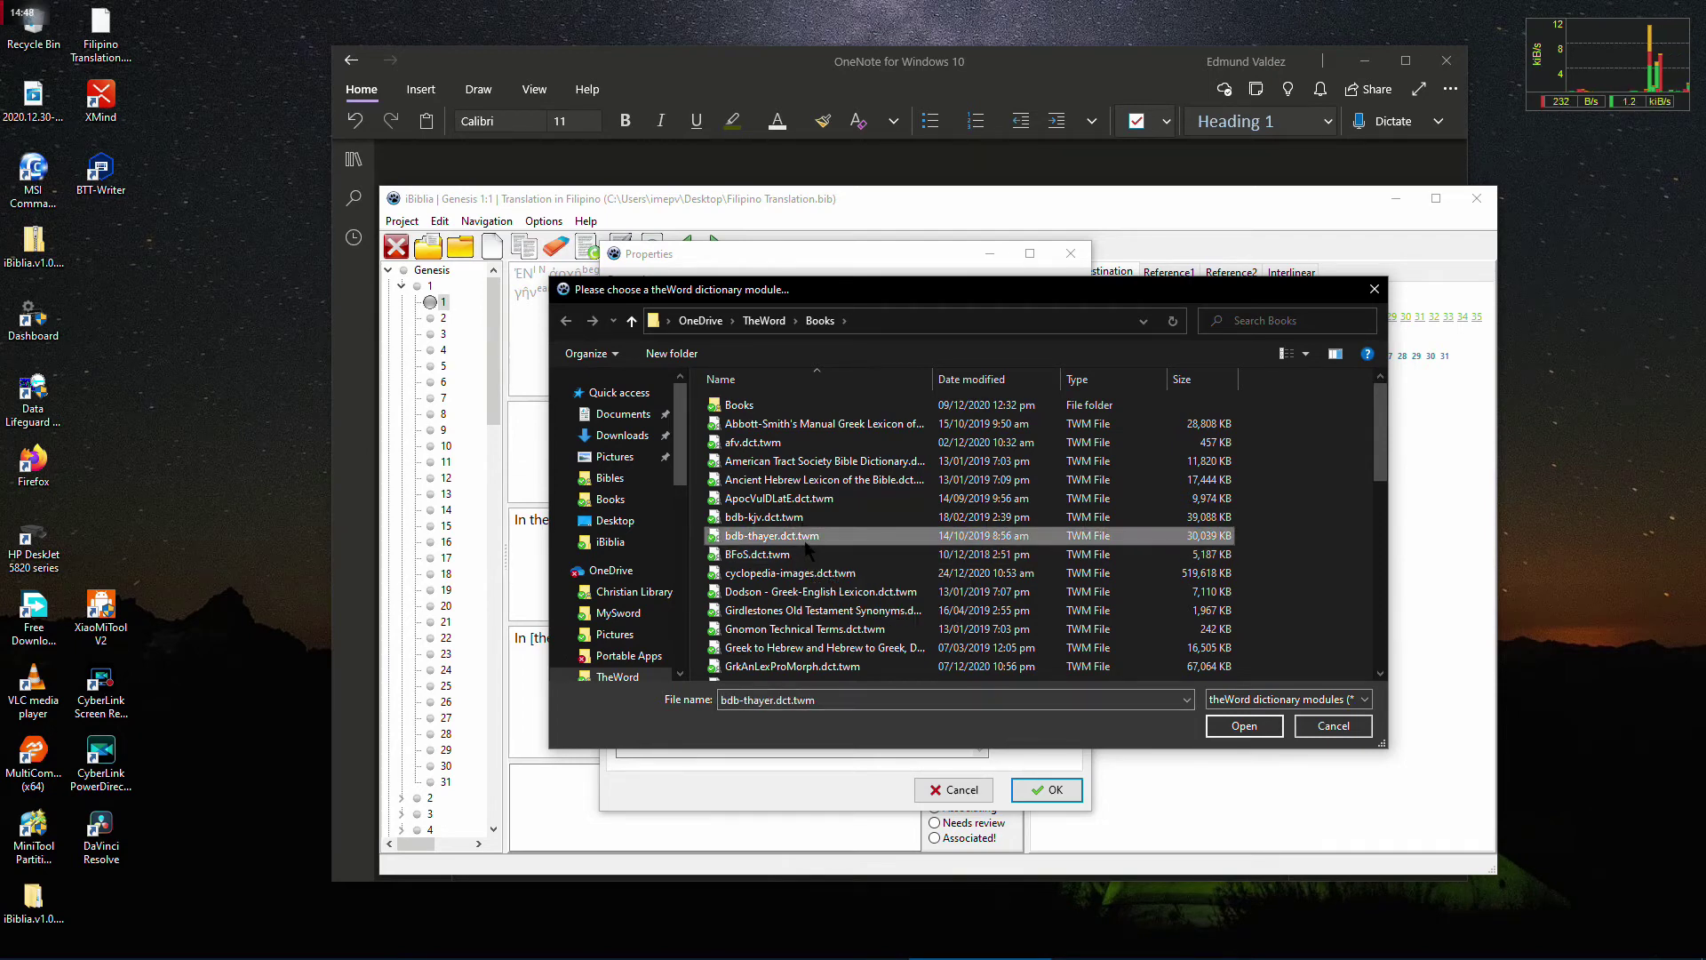
{"action": "double_click", "coordinate": [747, 539]}
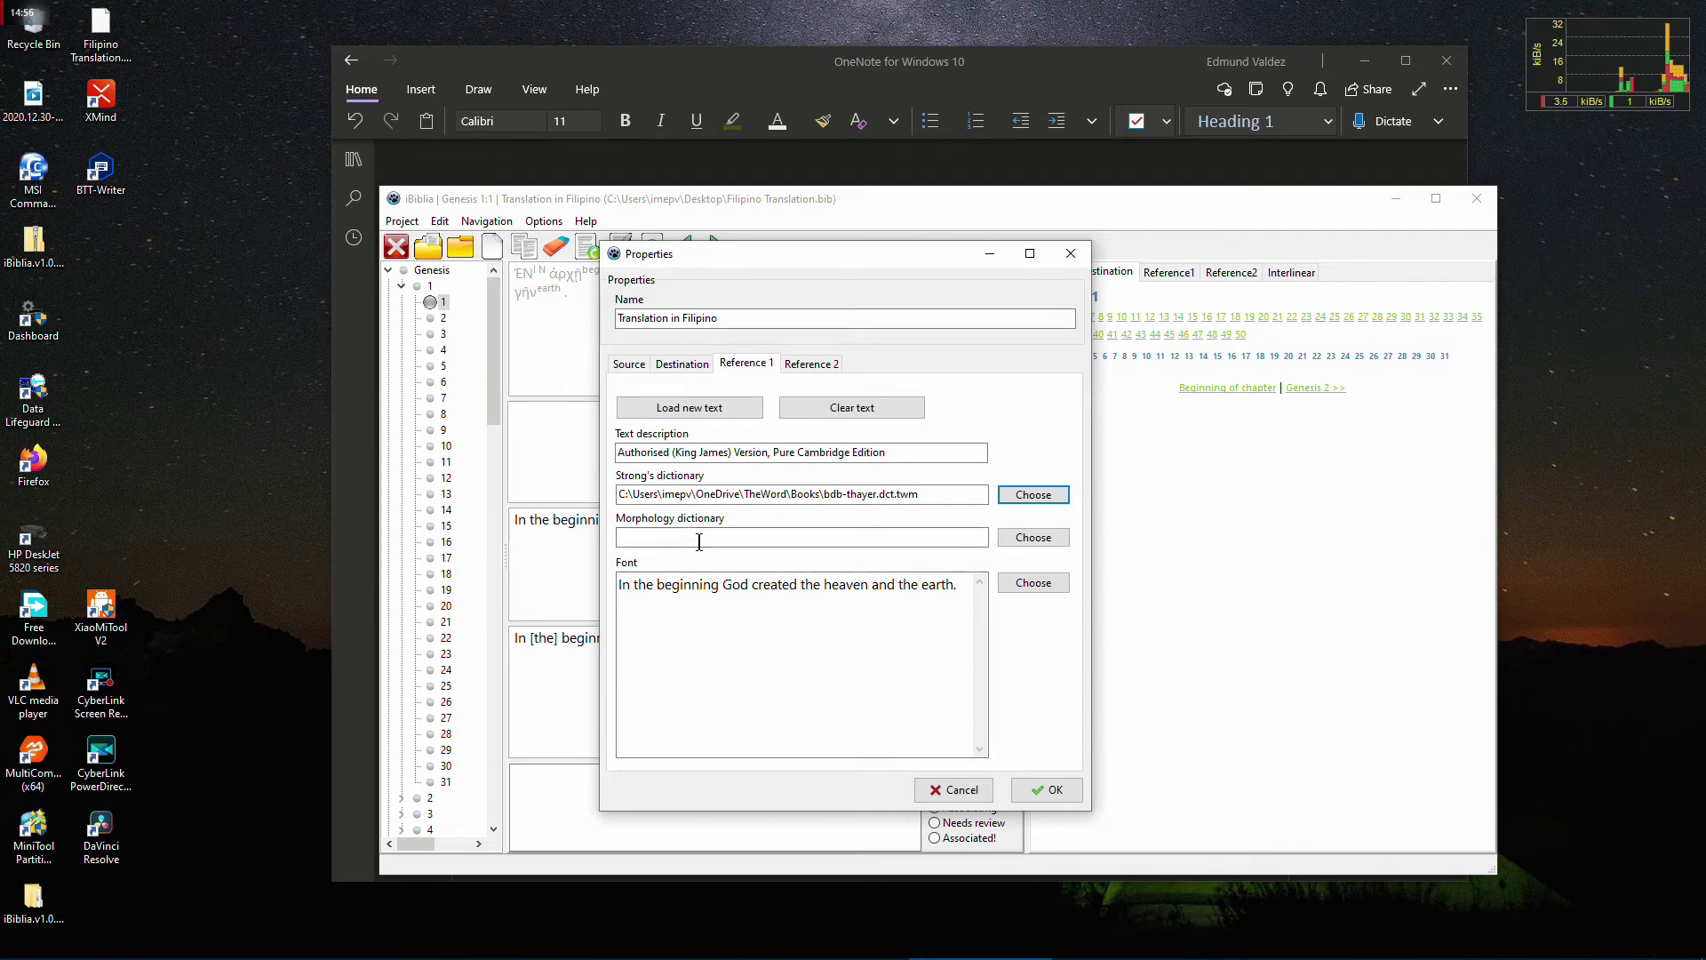
Copy the source's Robinson's Morphological Analysis Codes path into the first reference text's morphology dictionary and set it
{"action": "left_click", "coordinate": [630, 365]}
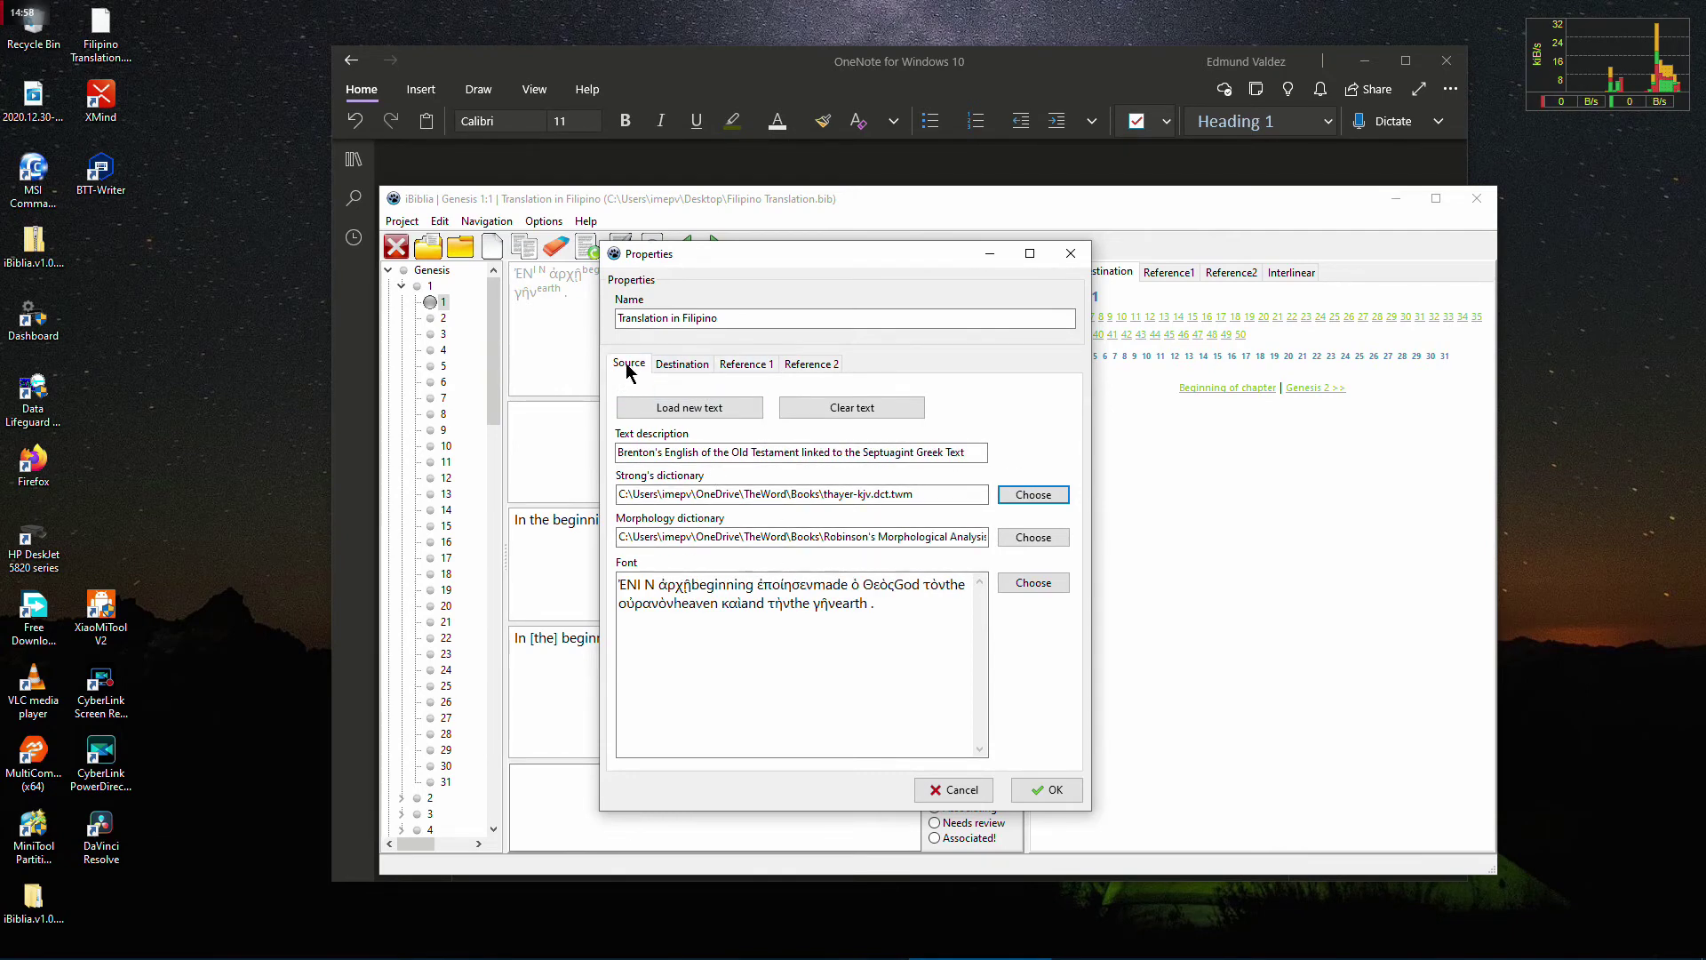
{"action": "left_click", "coordinate": [784, 536]}
{"action": "key", "text": "ctrl+a"}
{"action": "key", "text": "ctrl+c"}
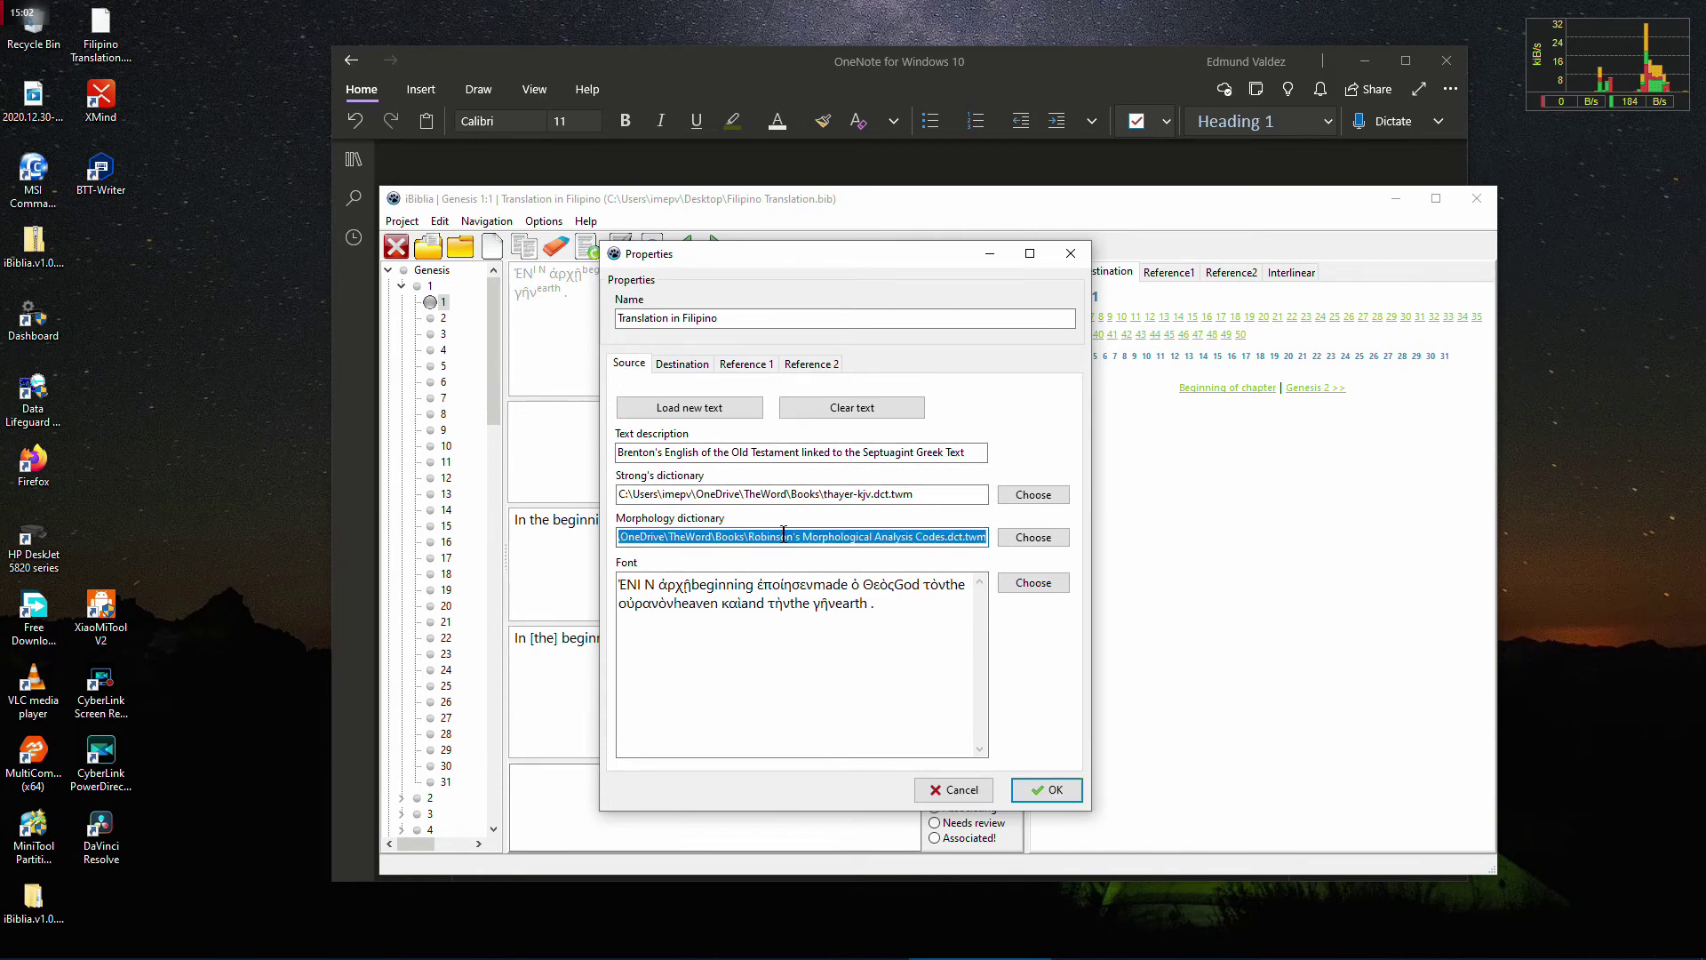
{"action": "left_click", "coordinate": [682, 364]}
{"action": "left_click", "coordinate": [745, 363]}
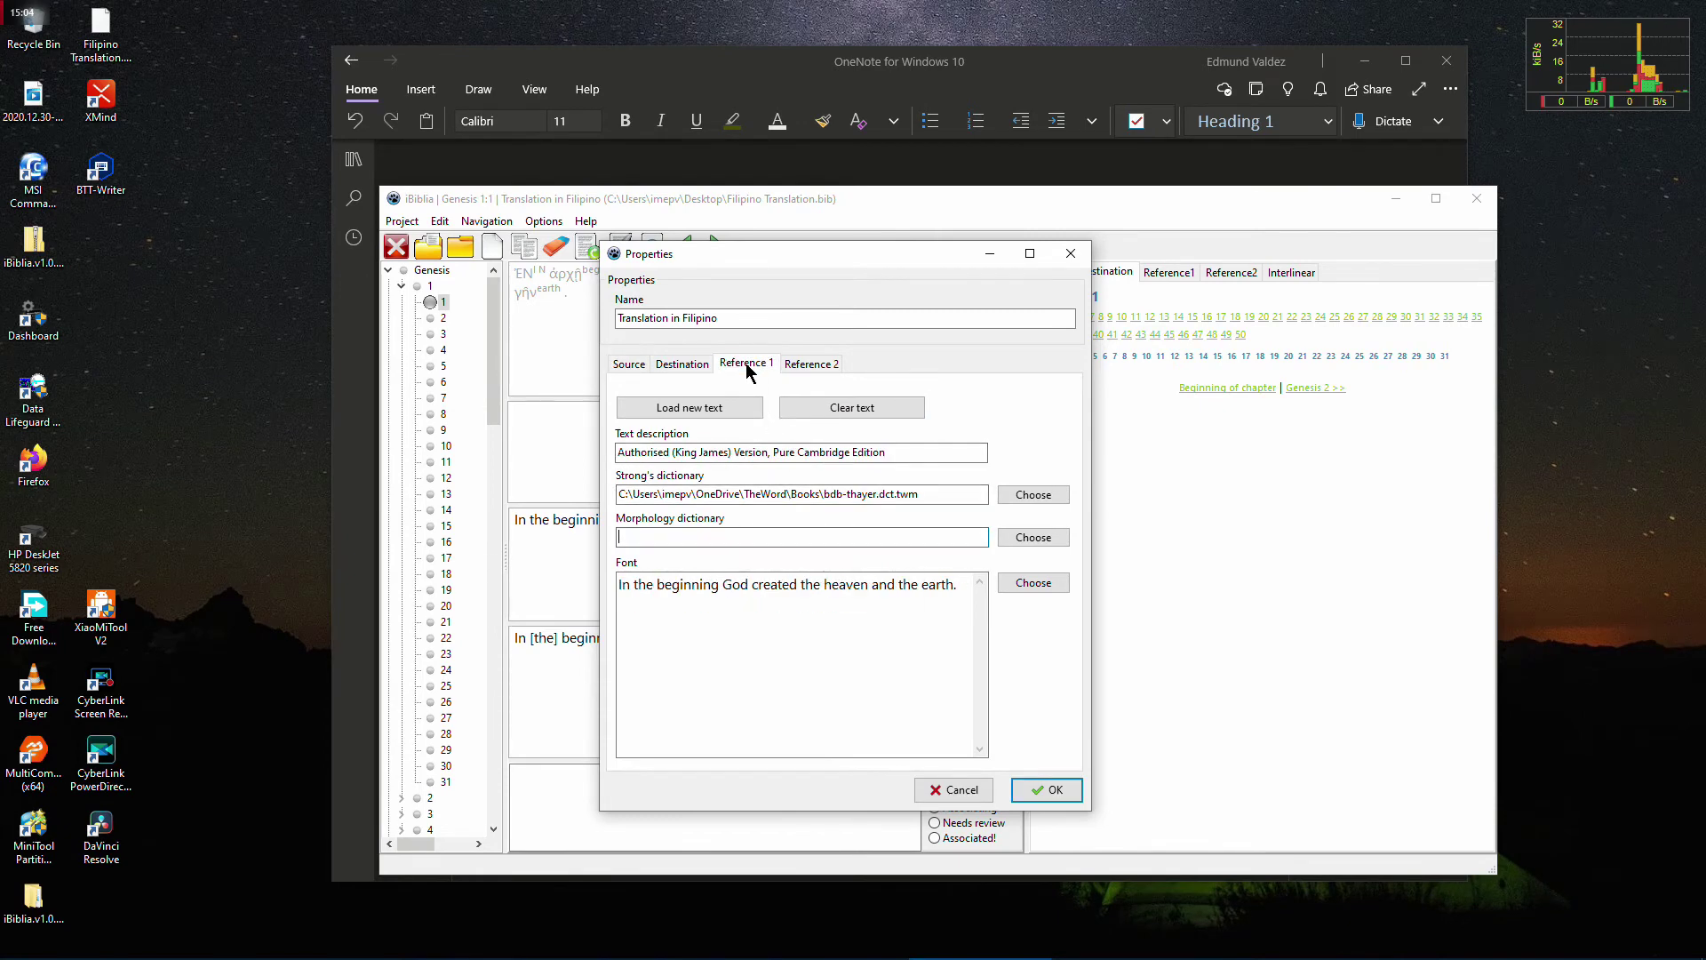
{"action": "left_click", "coordinate": [811, 364]}
{"action": "left_click", "coordinate": [745, 363]}
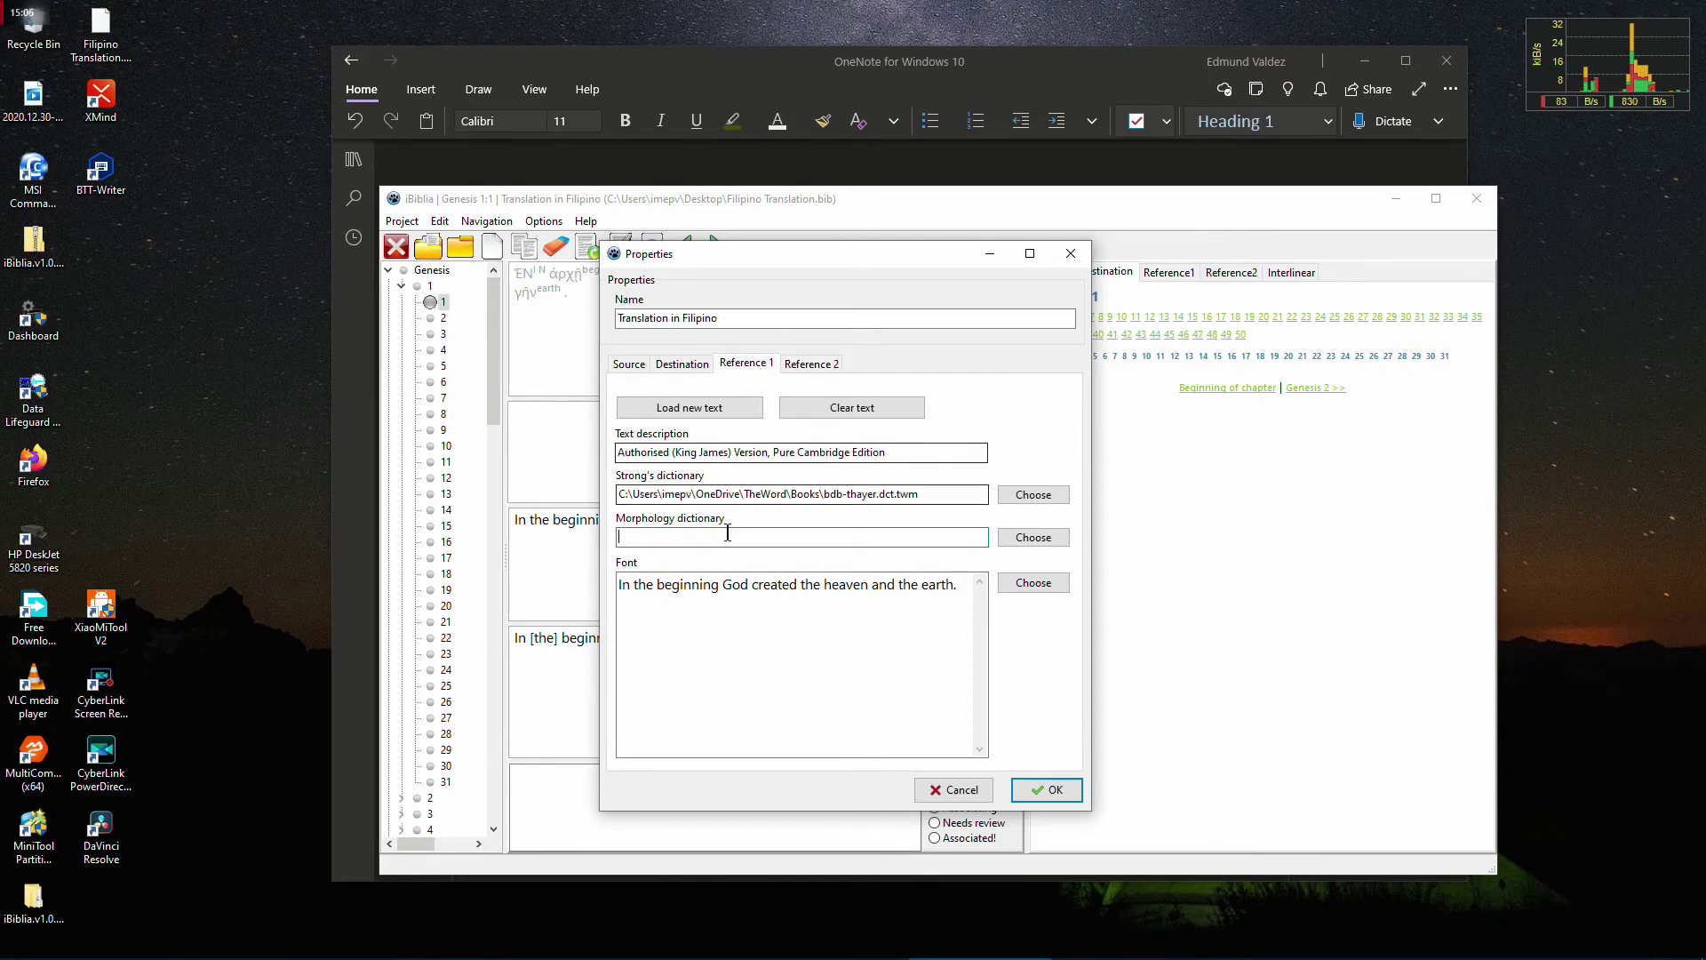
{"action": "key", "text": "ctrl+v"}
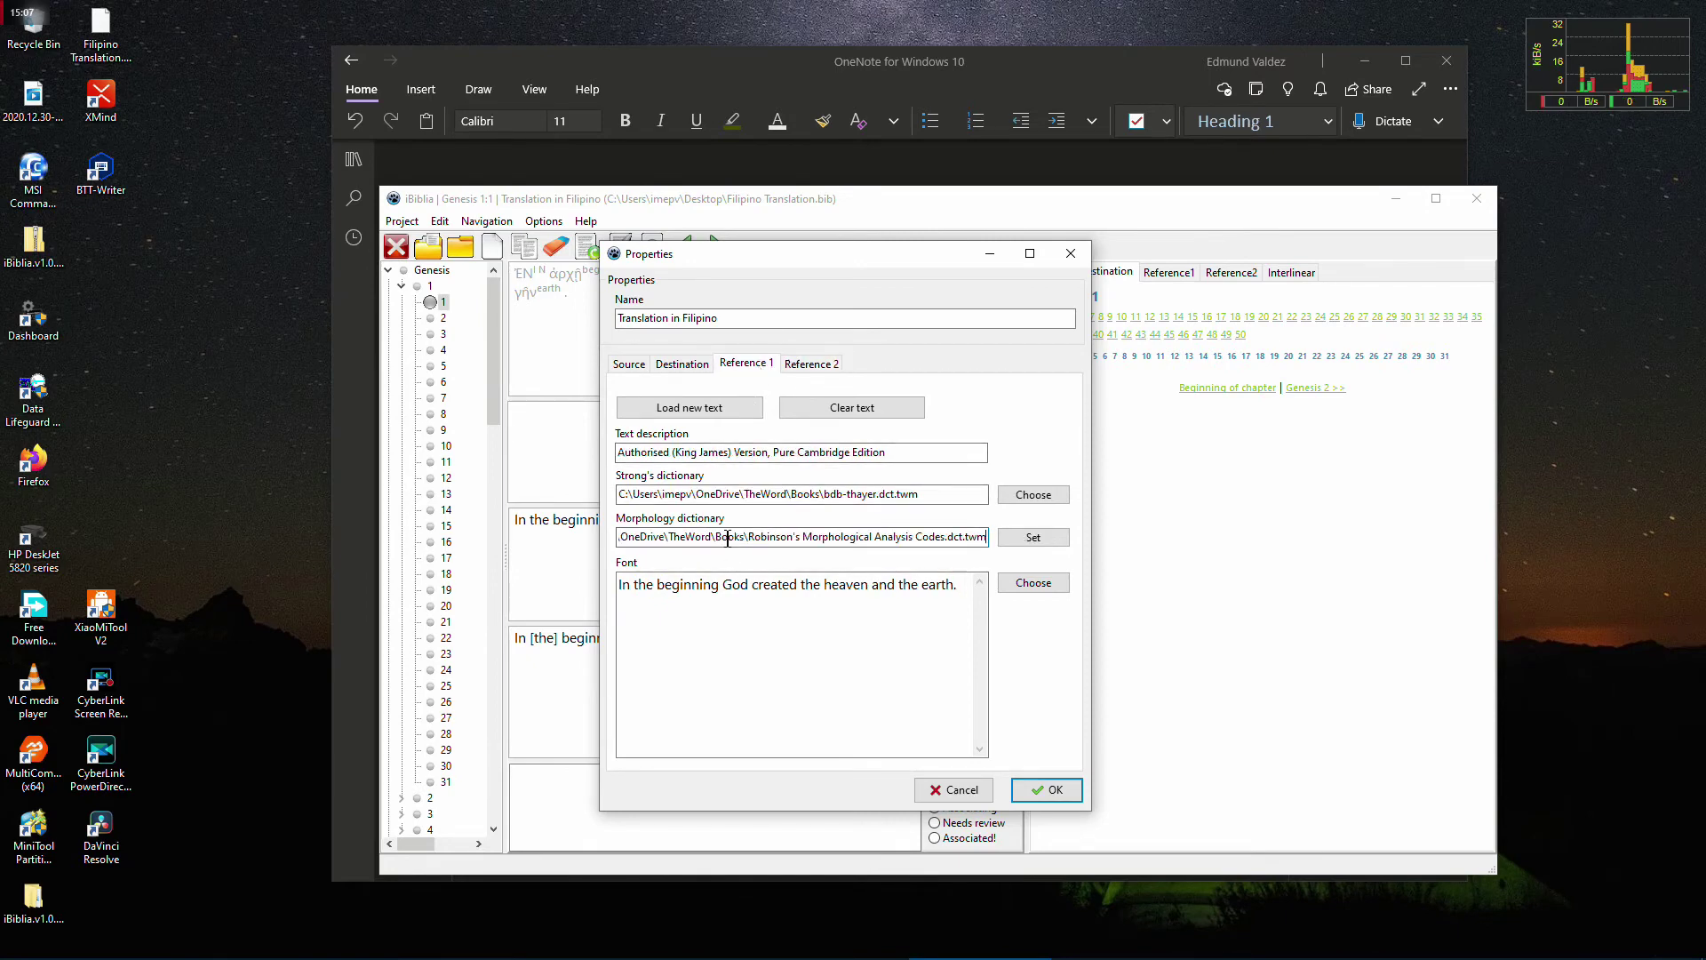
{"action": "left_click", "coordinate": [1035, 539]}
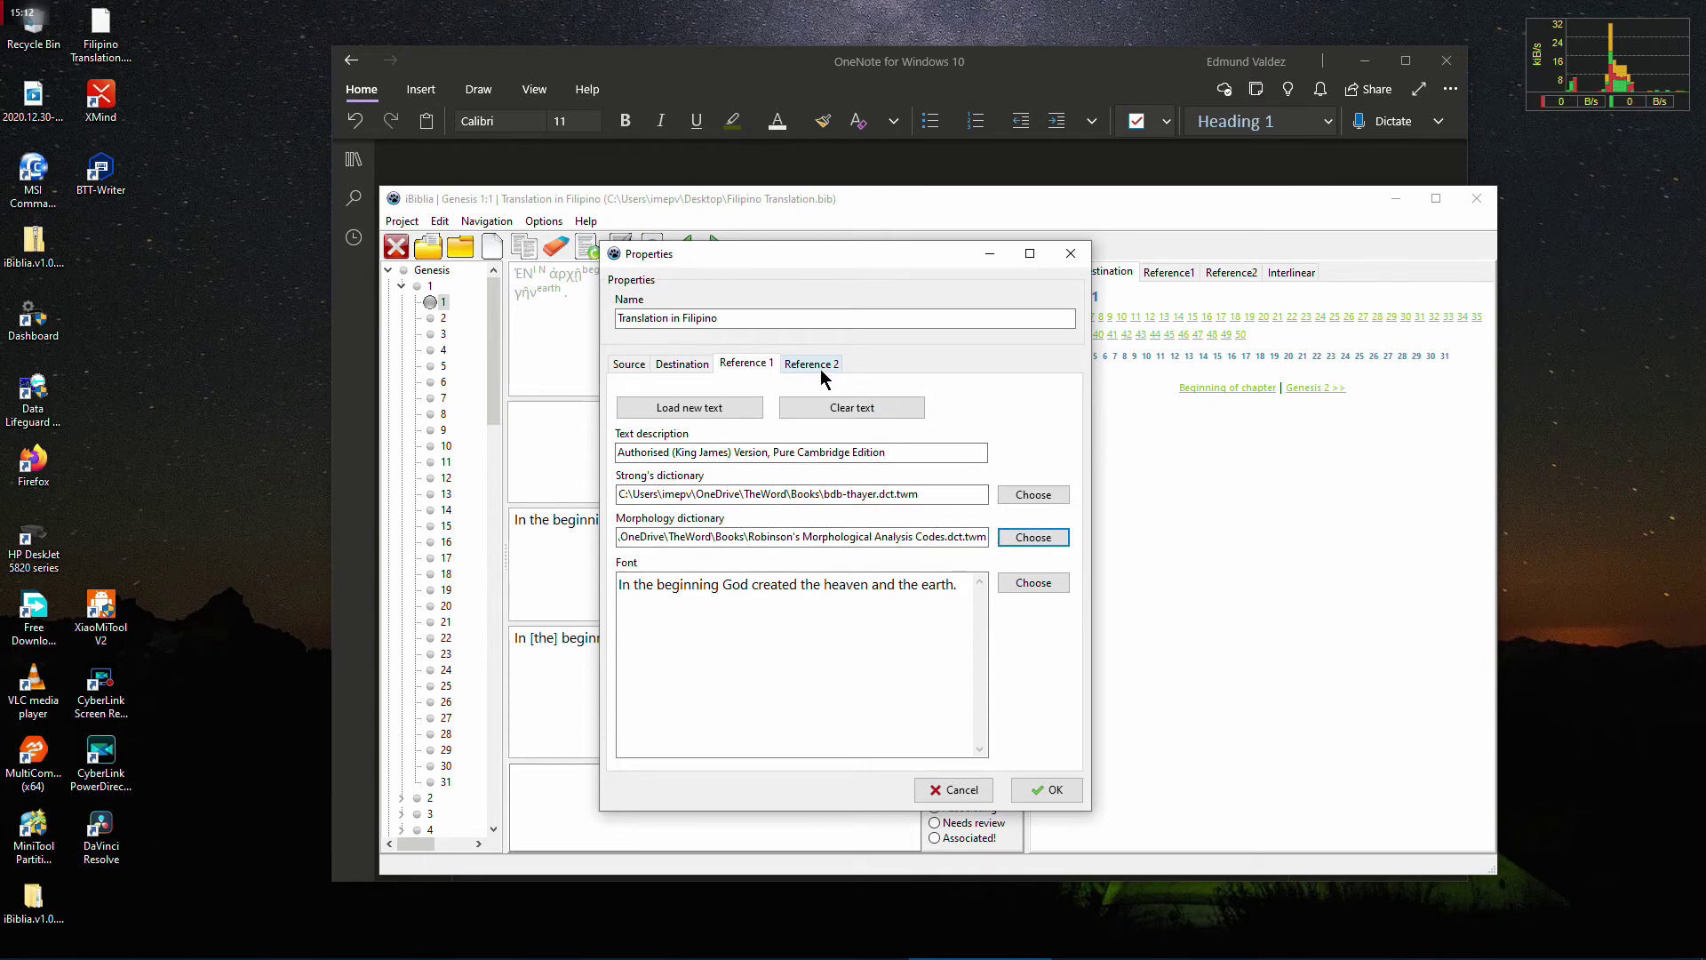
Review the second reference text's description and dictionary fields, comparing them with those of the first reference text
{"action": "left_click", "coordinate": [821, 373]}
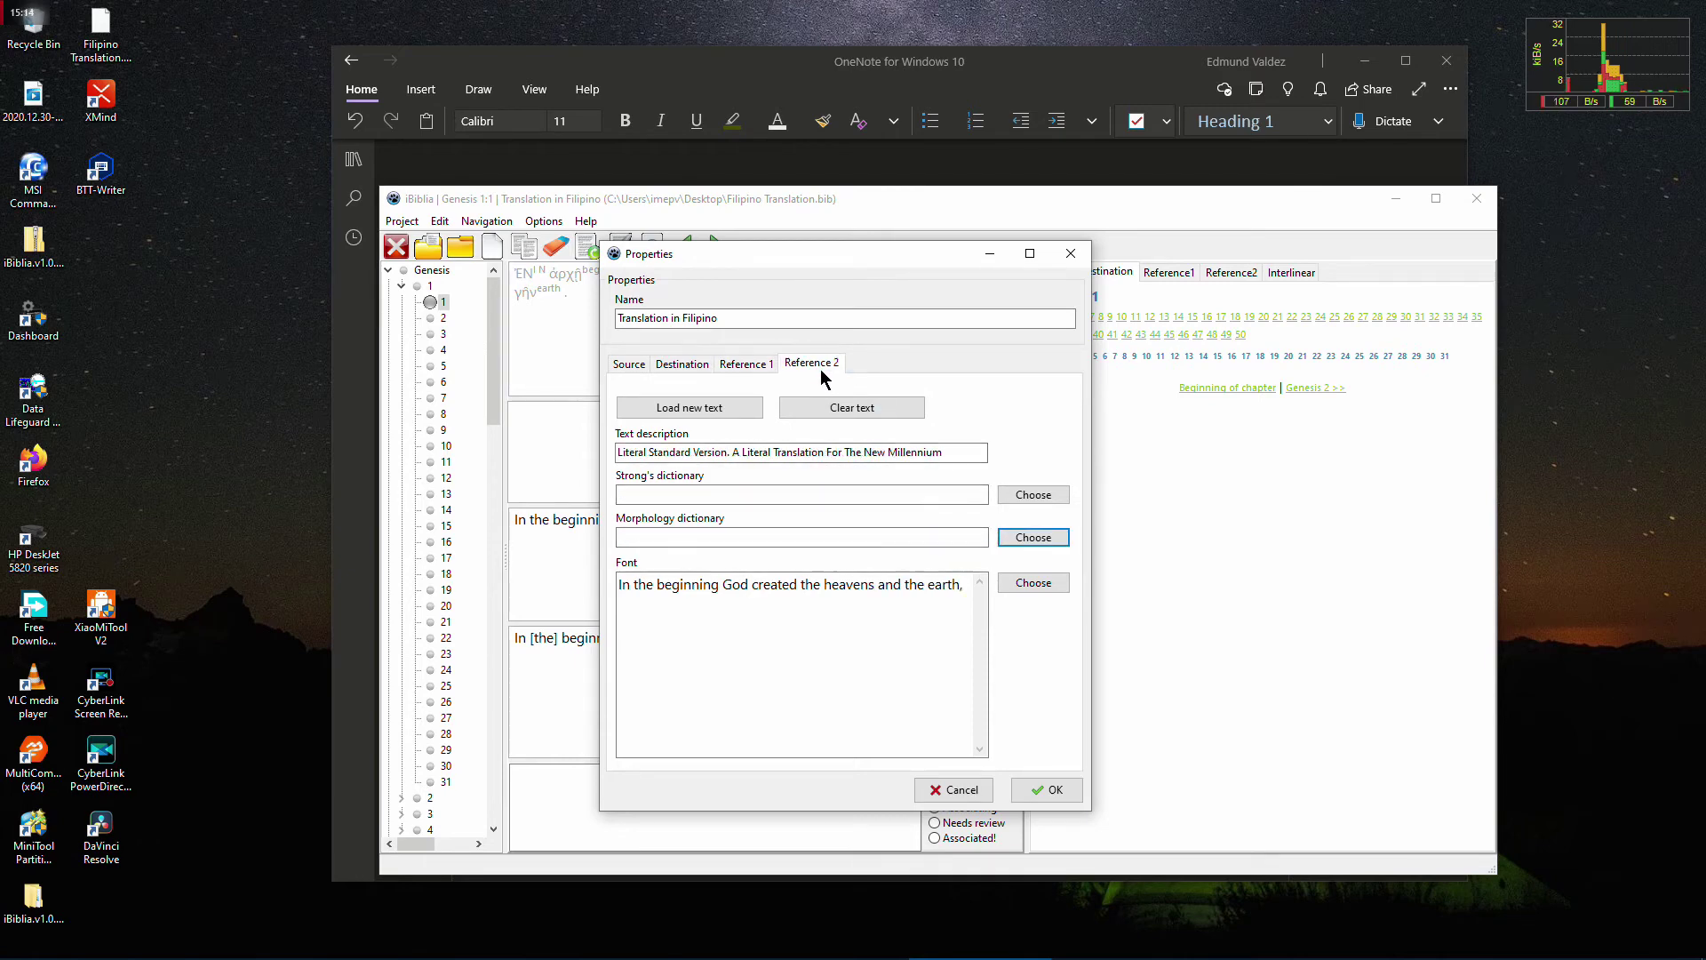
{"action": "left_click", "coordinate": [972, 454]}
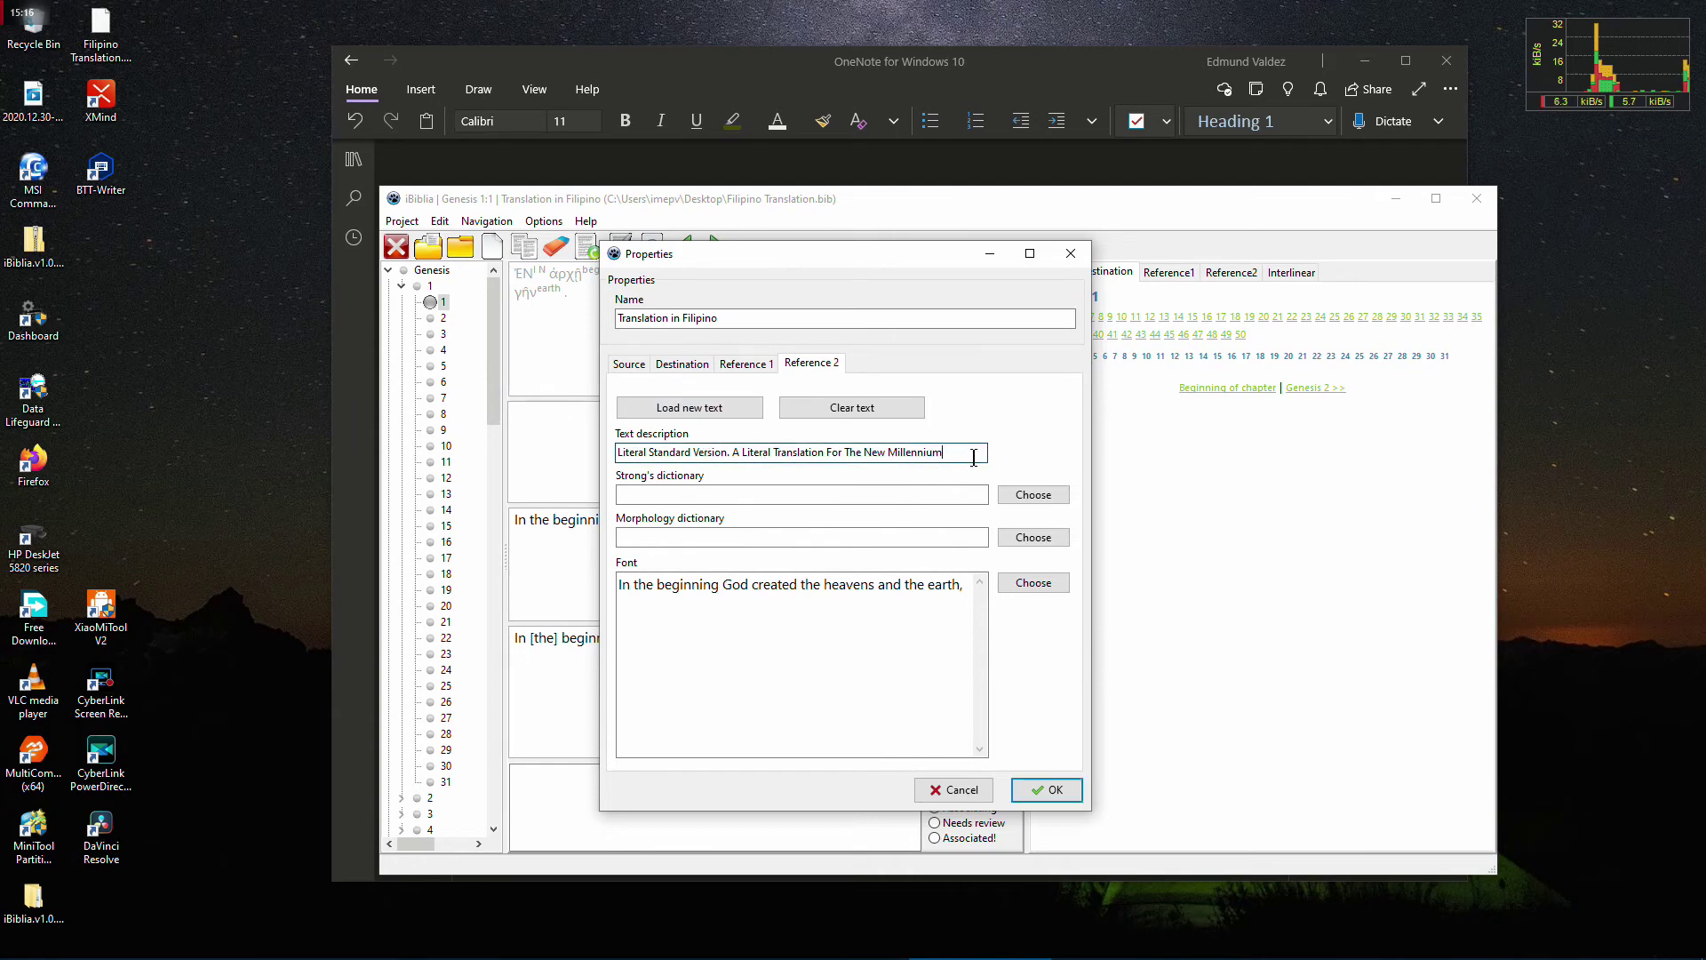
{"action": "left_click", "coordinate": [734, 495]}
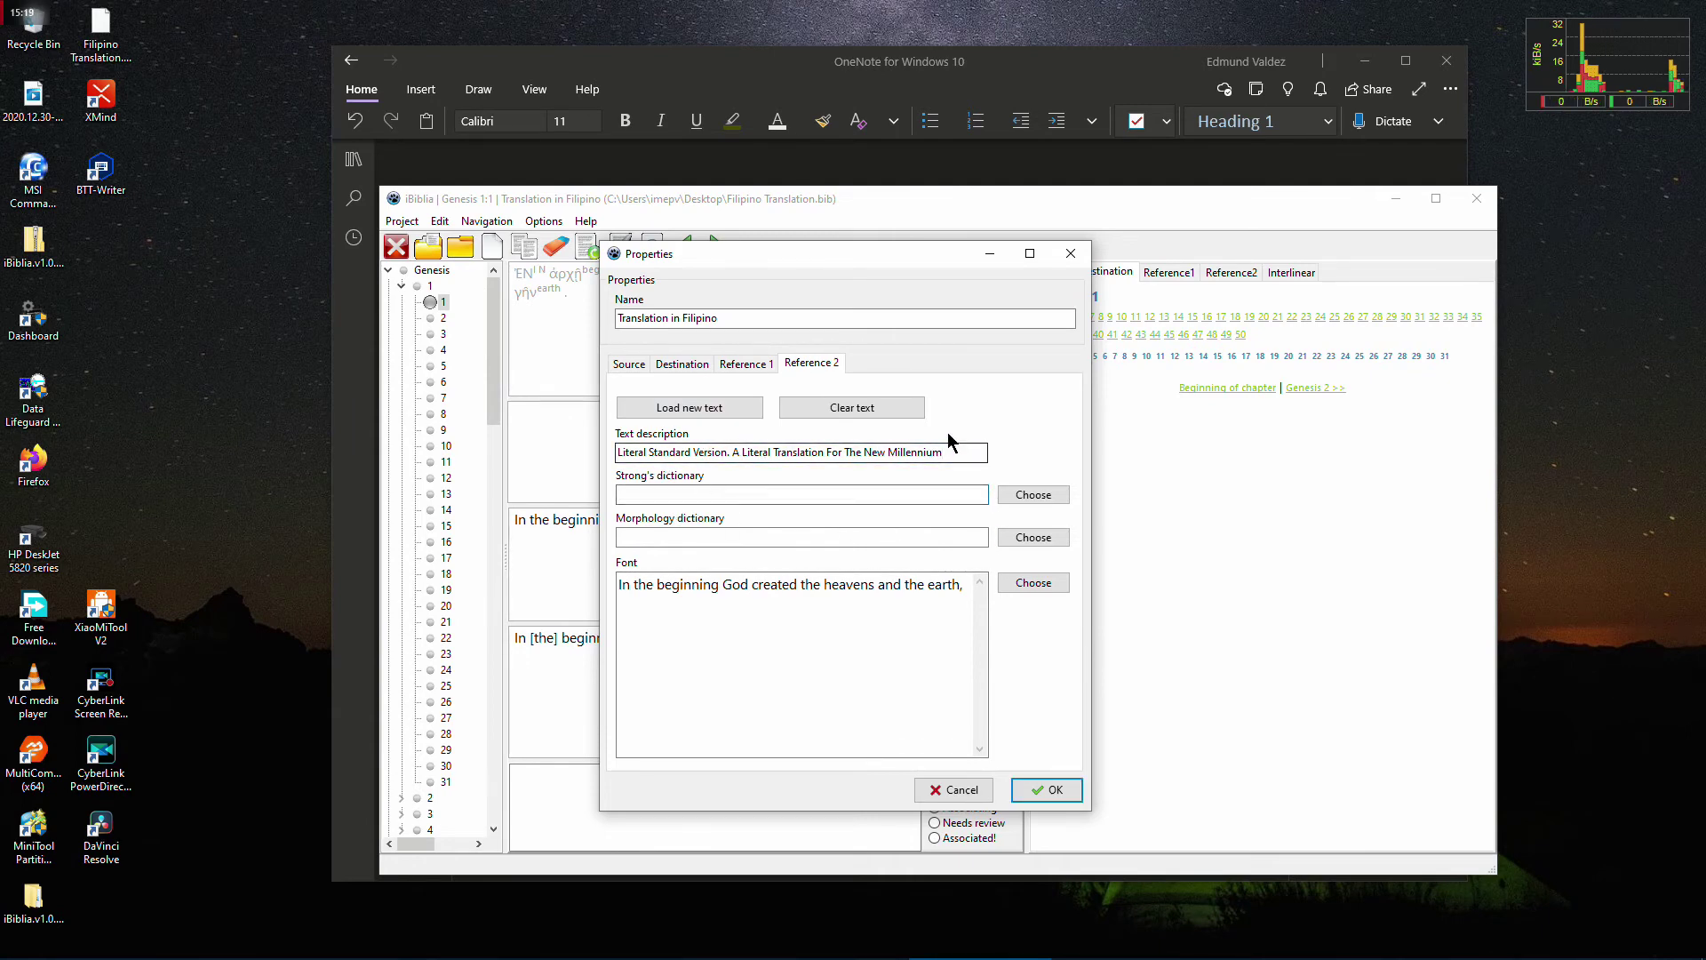
{"action": "left_click", "coordinate": [954, 453]}
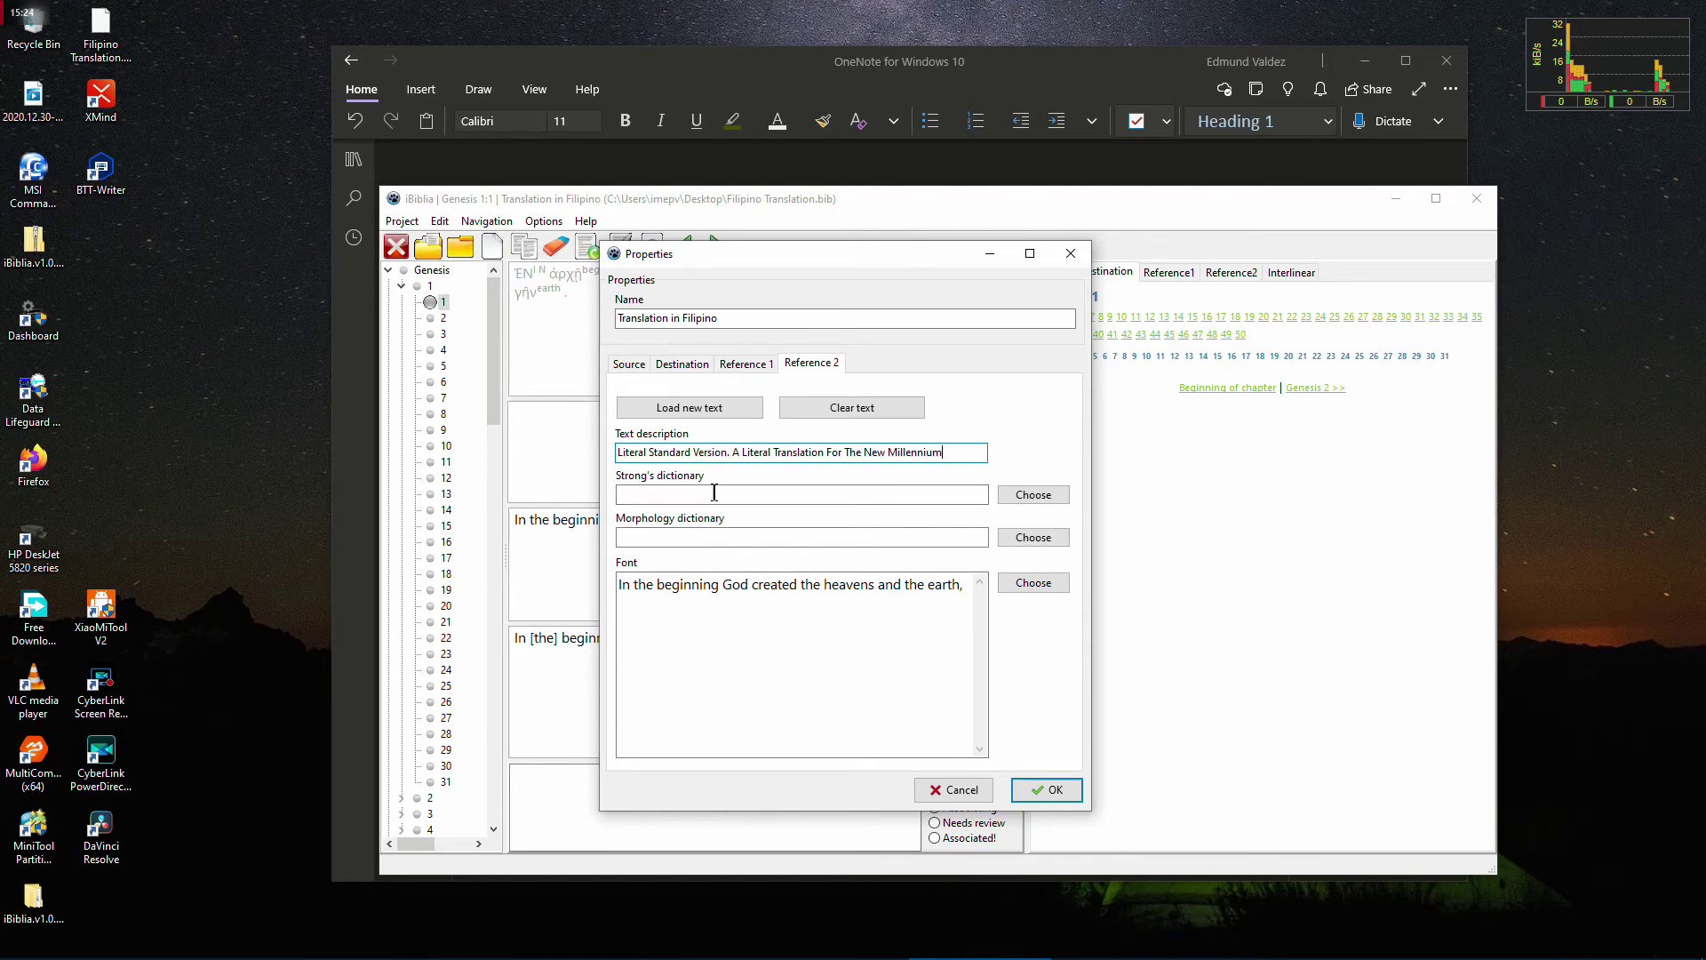
{"action": "left_click", "coordinate": [724, 539]}
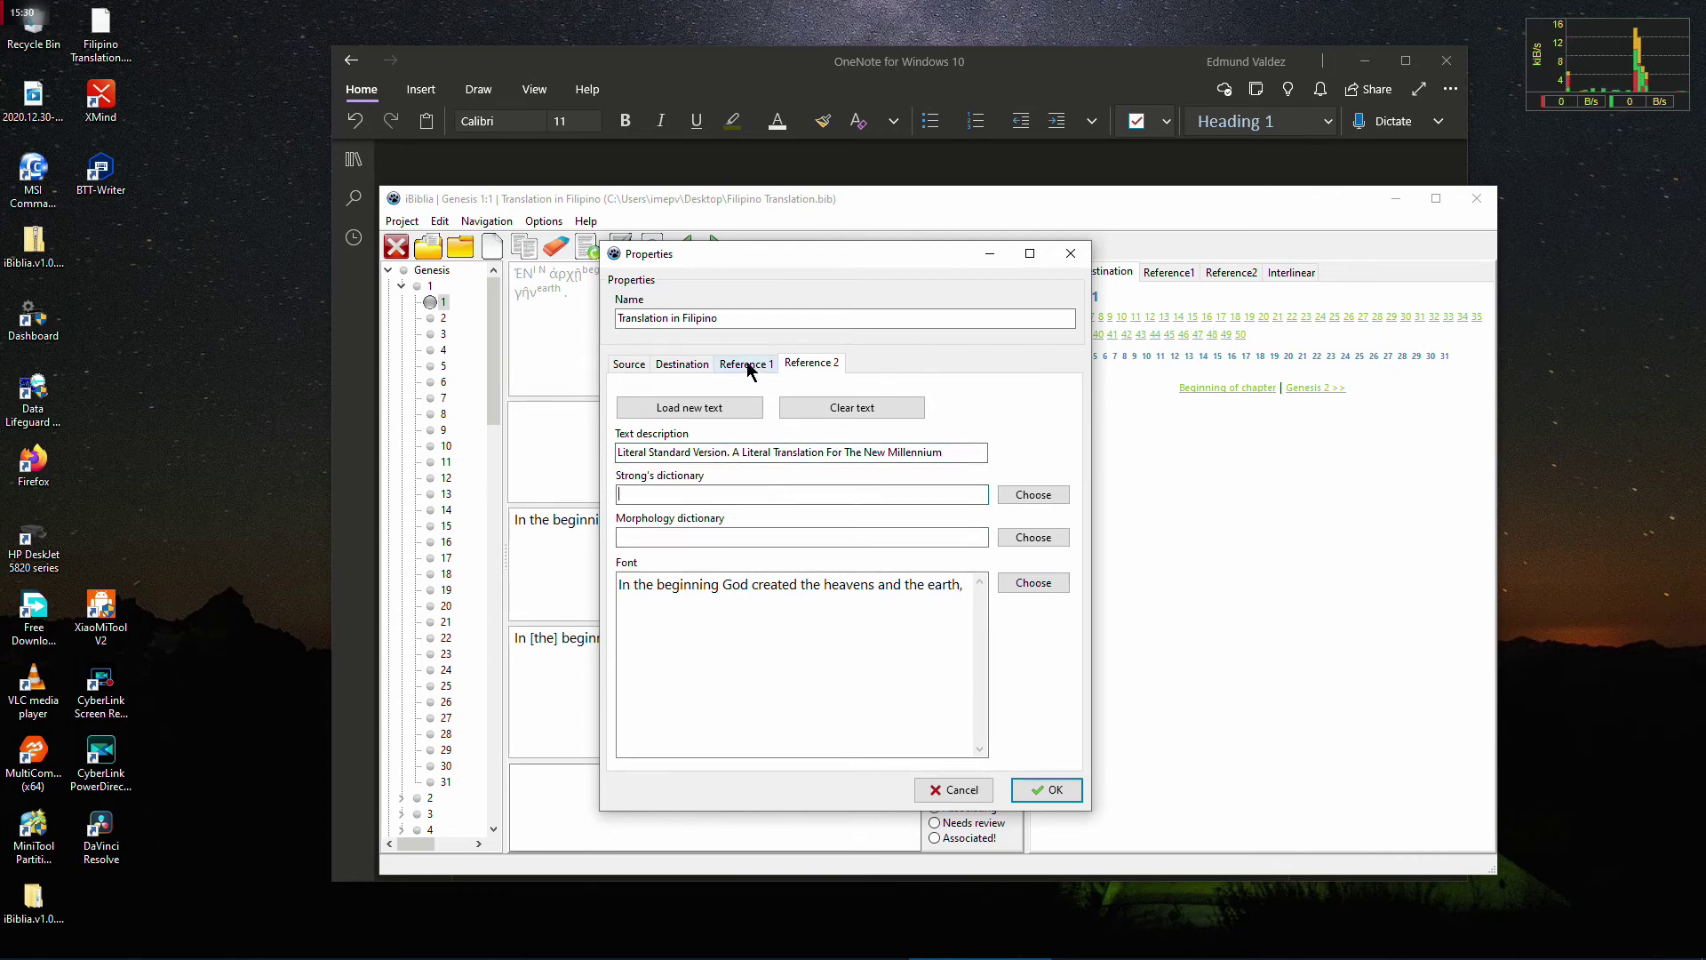
{"action": "left_click", "coordinate": [747, 364]}
{"action": "left_click", "coordinate": [825, 365]}
{"action": "left_click", "coordinate": [752, 365]}
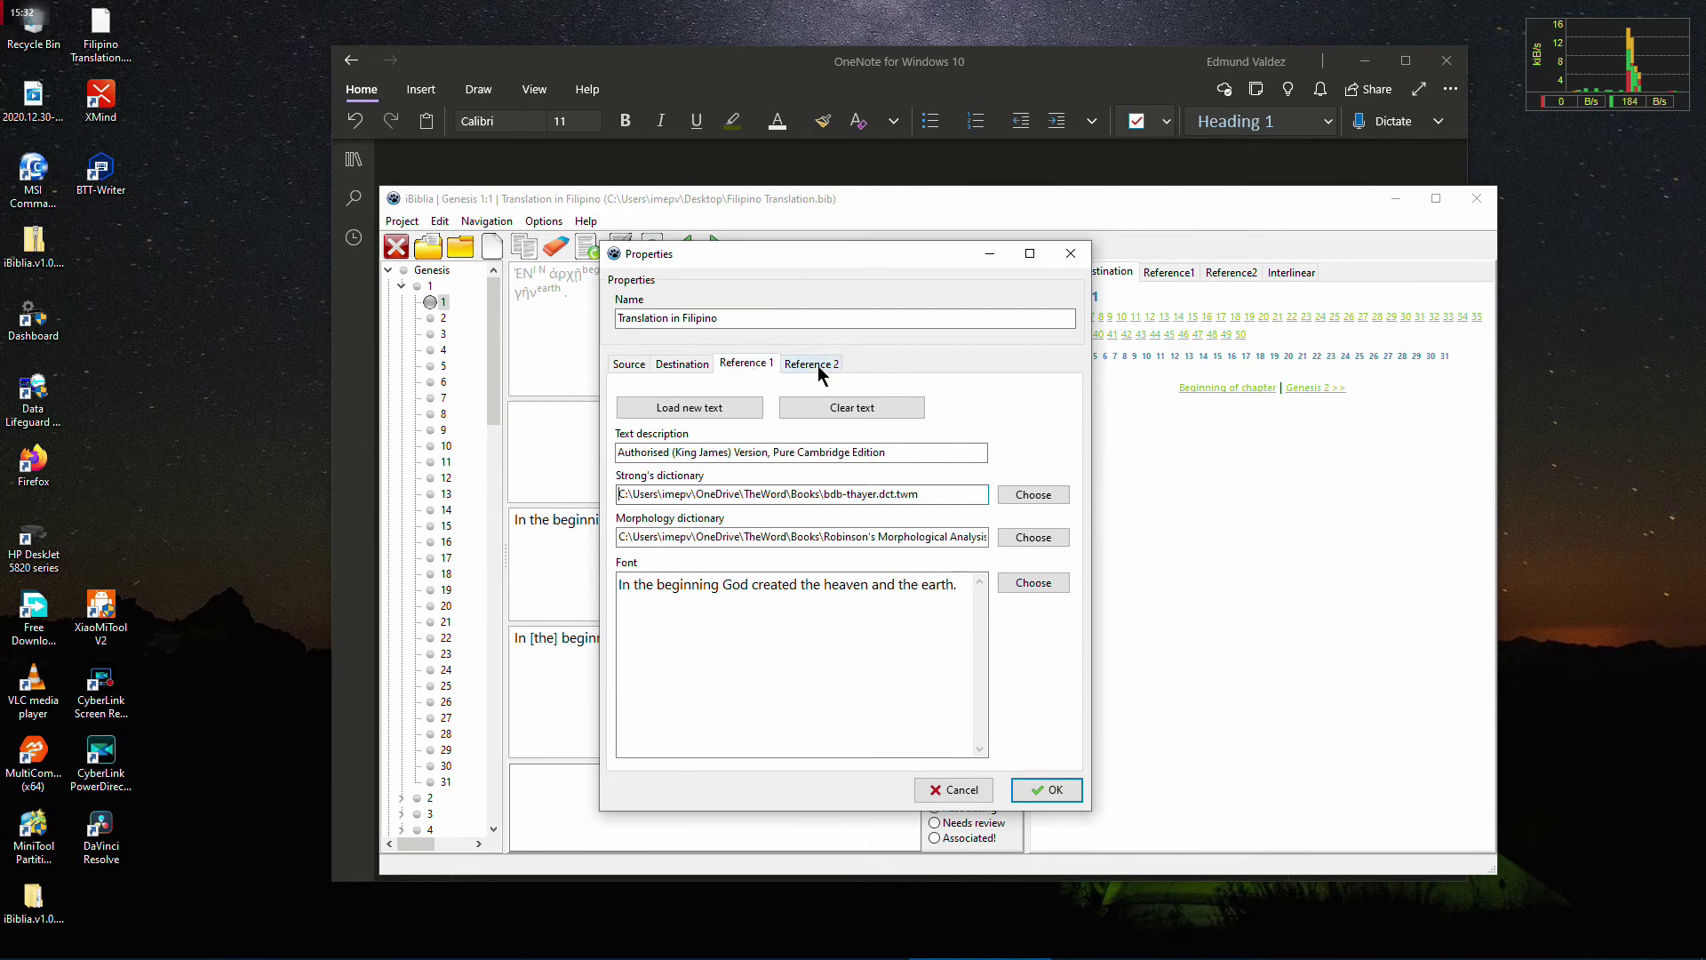
{"action": "left_click", "coordinate": [818, 366]}
{"action": "left_click", "coordinate": [765, 365]}
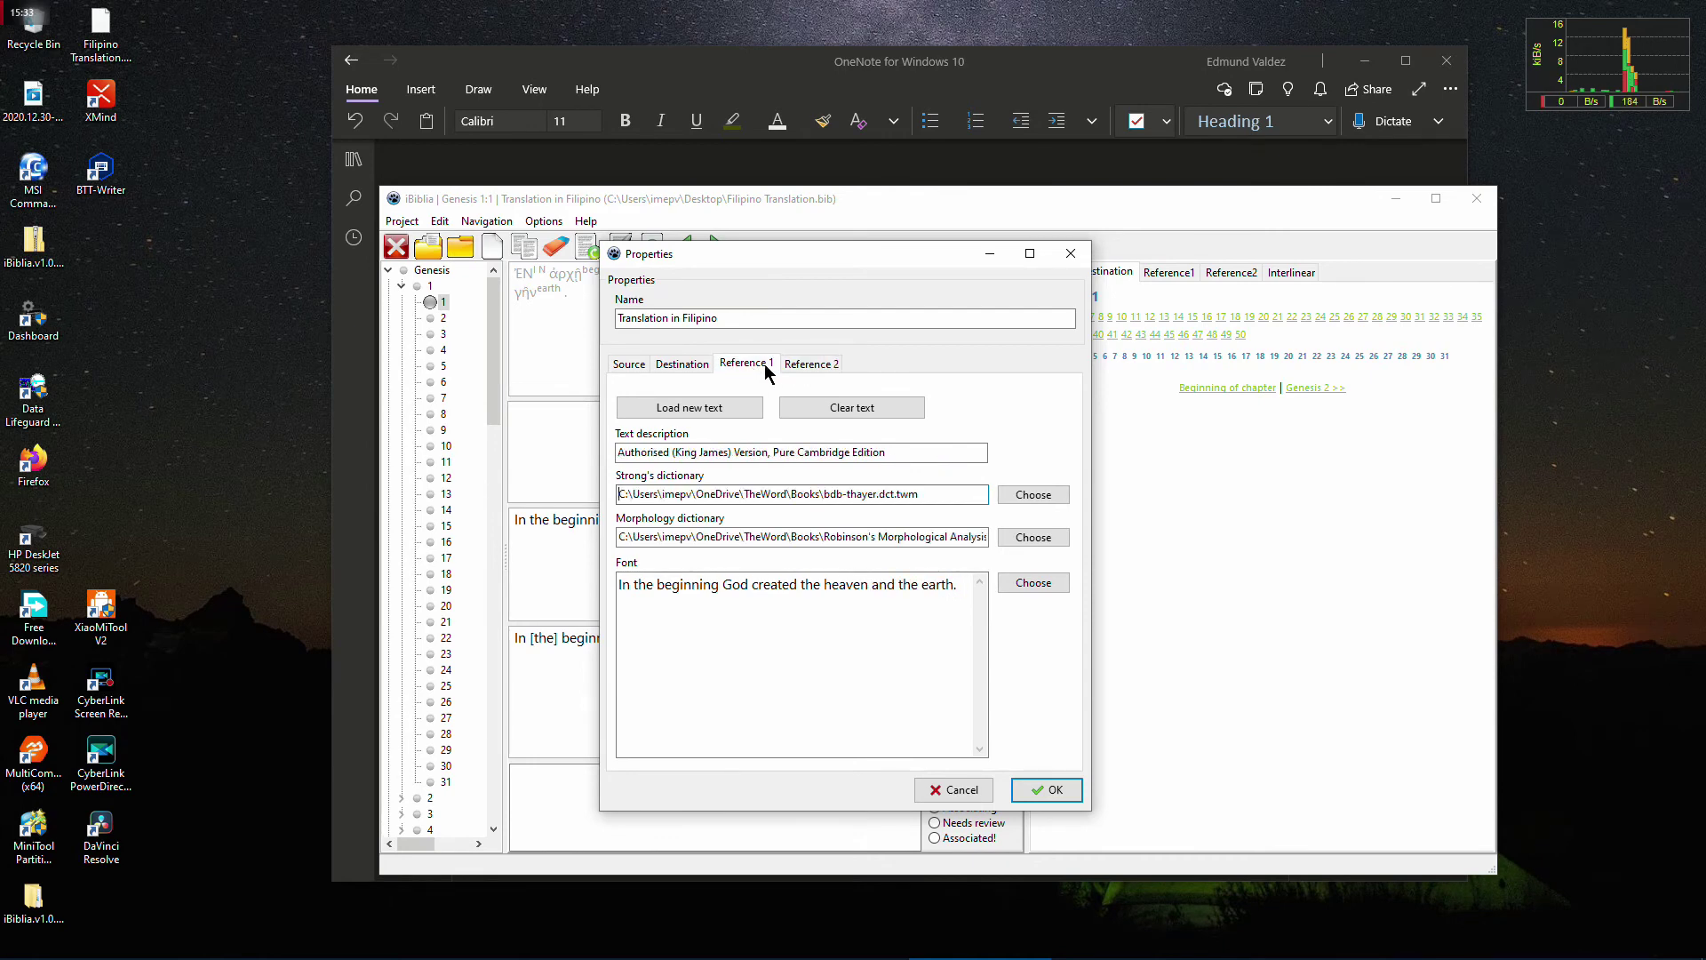
{"action": "left_click", "coordinate": [812, 364]}
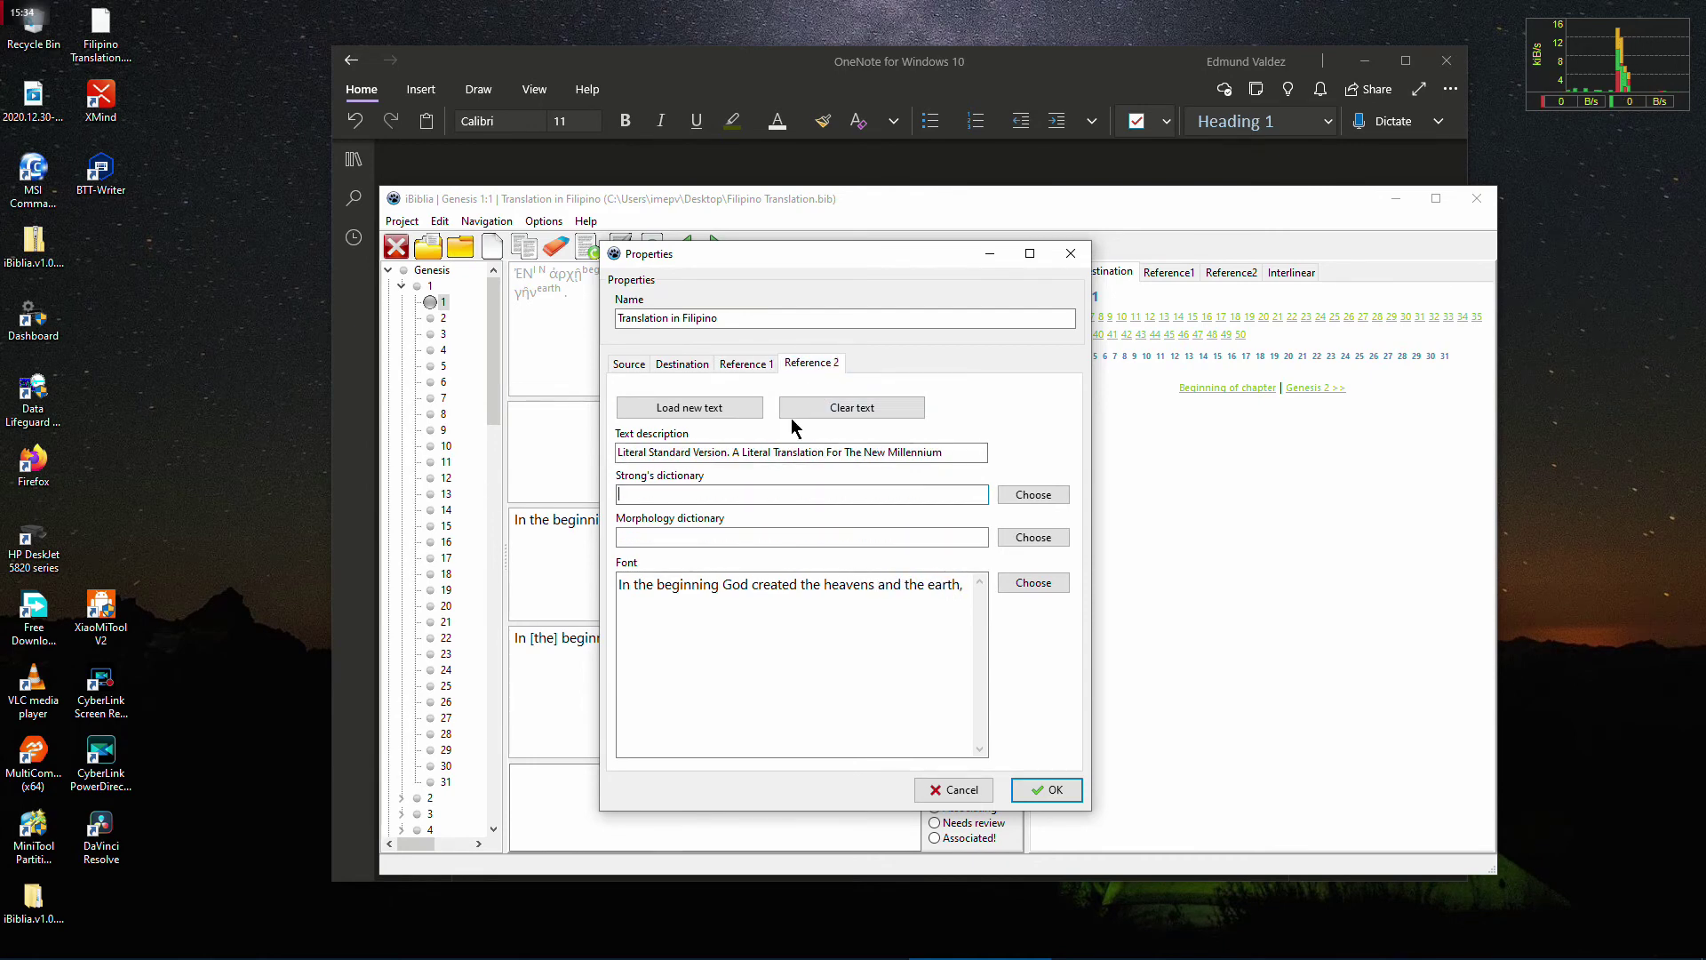
Recheck the dictionary settings of the first reference, destination and source texts, and accept the project properties
{"action": "left_click", "coordinate": [770, 364]}
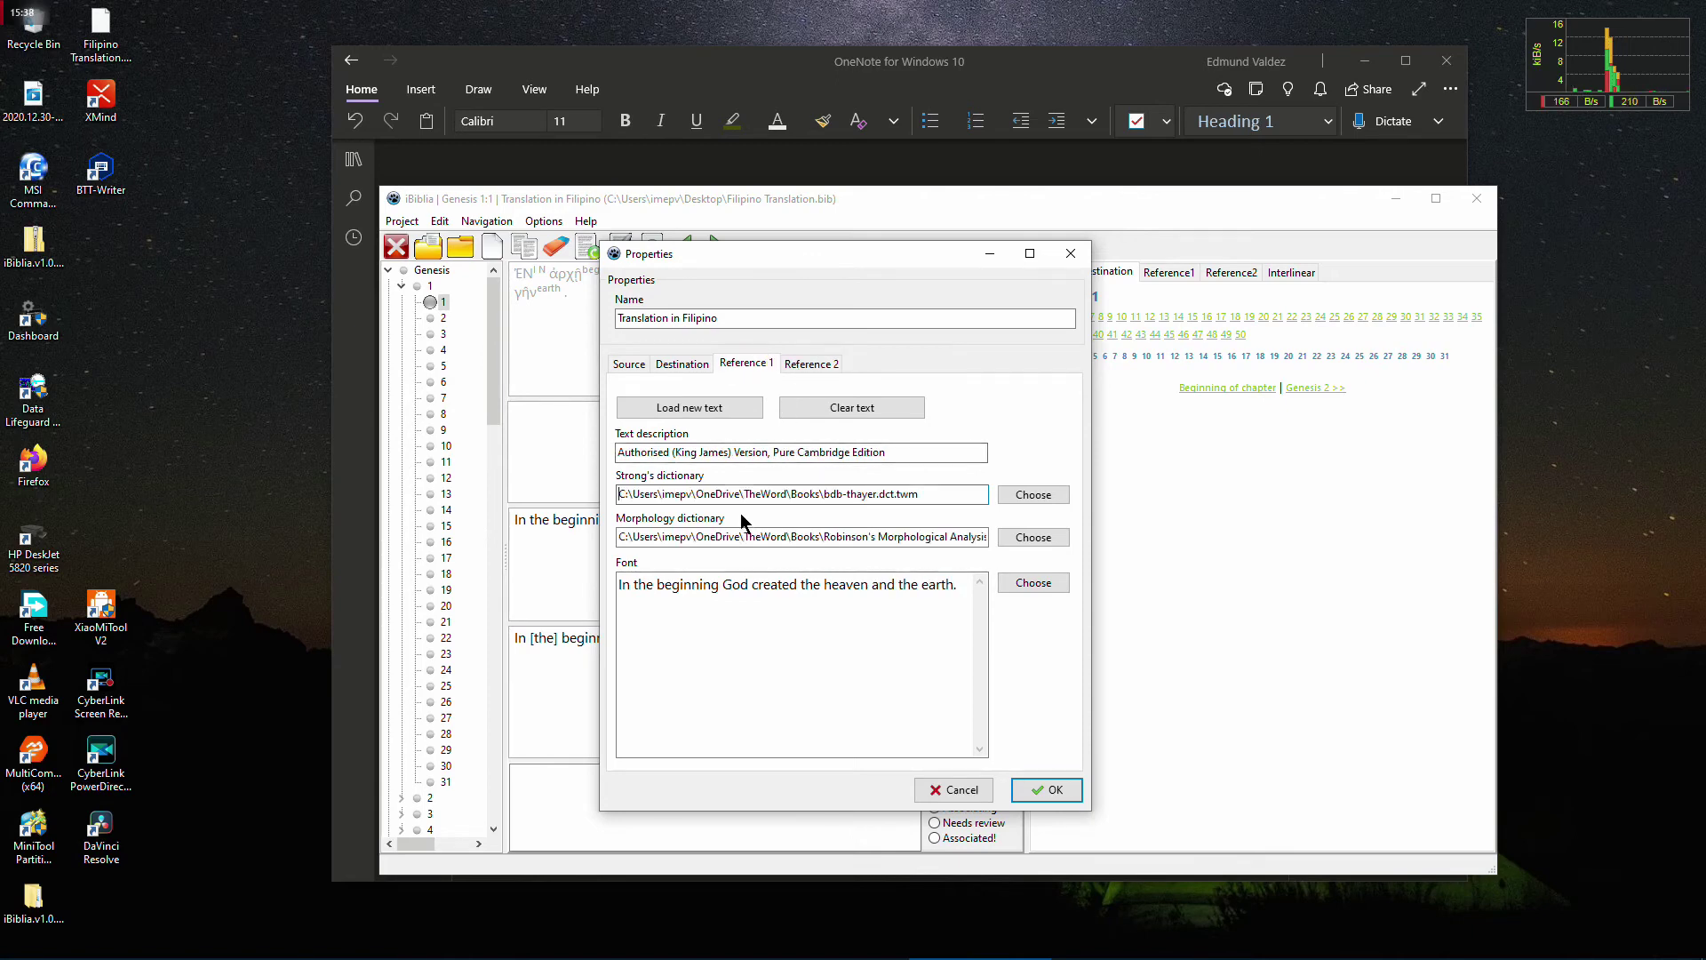
{"action": "left_click", "coordinate": [678, 365]}
{"action": "left_click", "coordinate": [632, 365]}
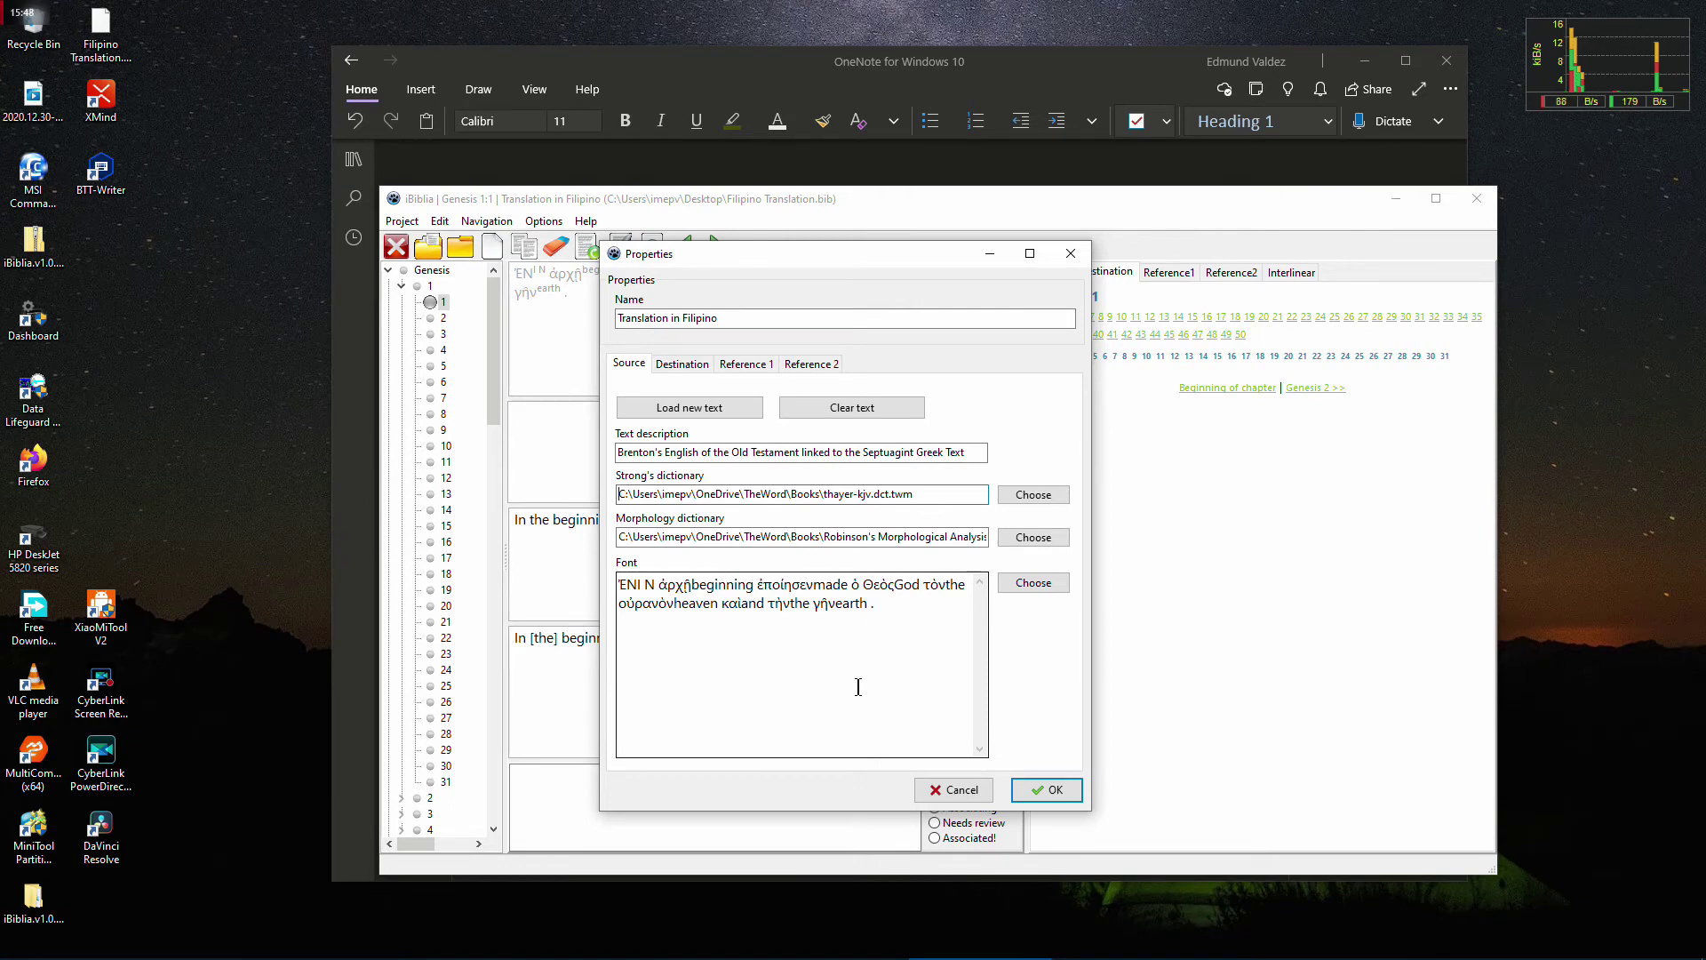
{"action": "left_click", "coordinate": [1042, 788]}
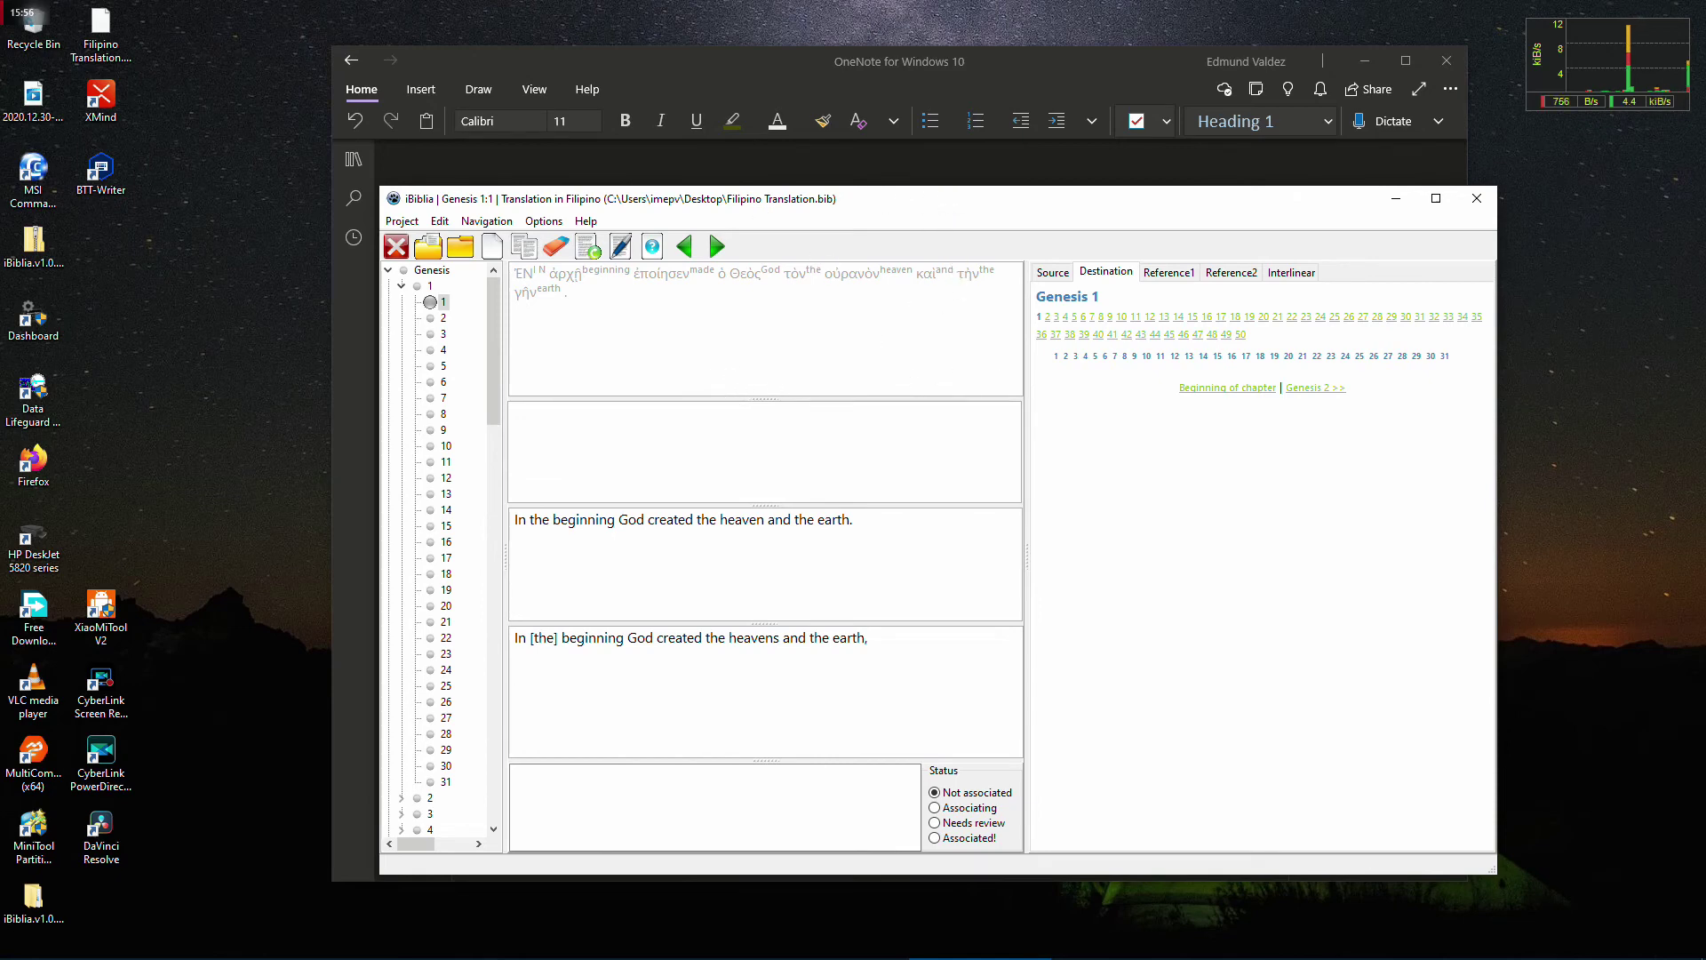
Look up dictionary entries for several Greek words in Genesis 1:1's source text, enlarging the dictionary popup and its text
{"action": "left_click", "coordinate": [570, 277]}
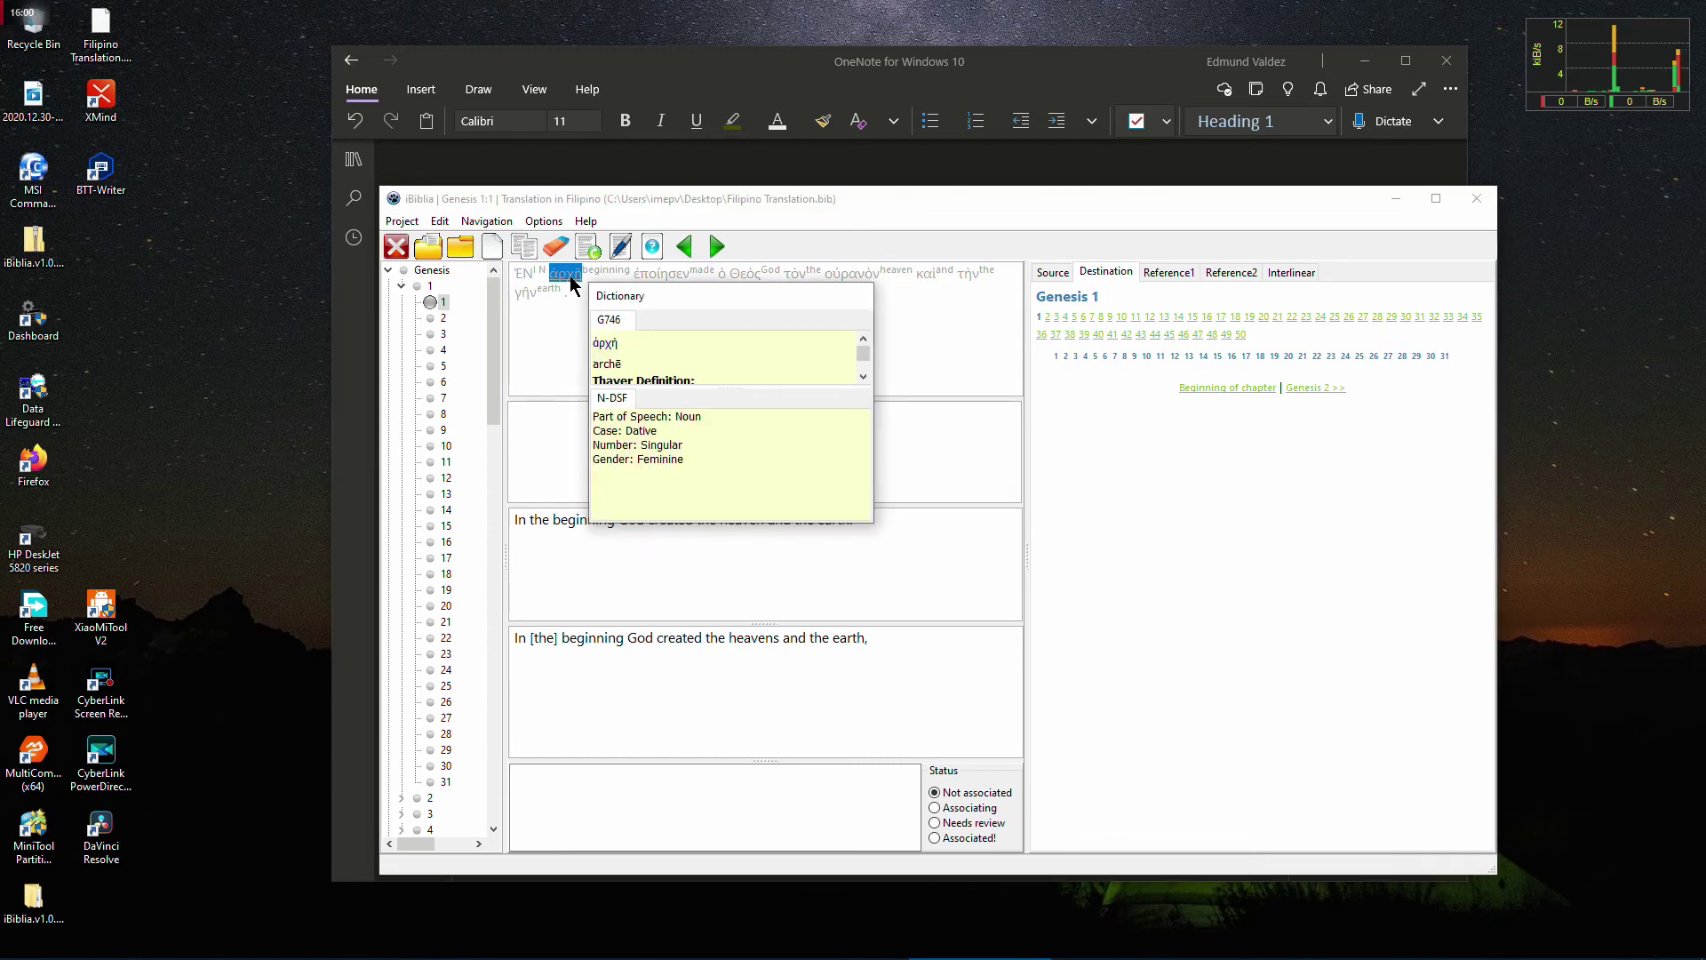
{"action": "left_click", "coordinate": [529, 274]}
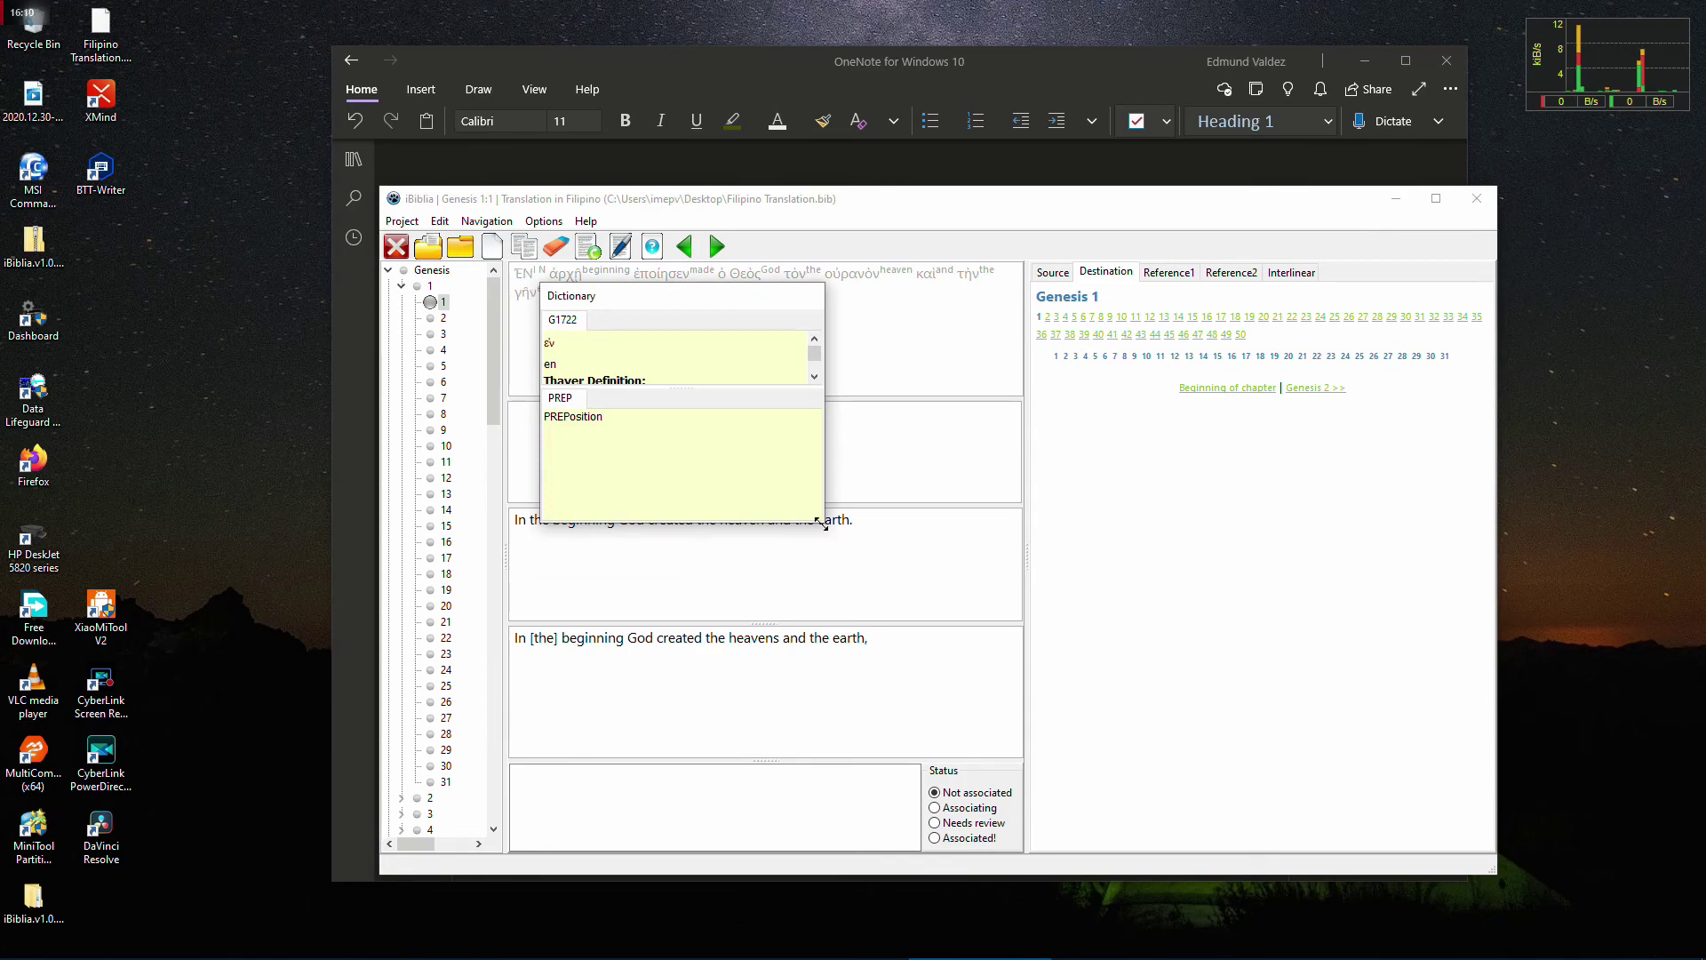
{"action": "left_click_drag", "start_coordinate": [824, 524], "coordinate": [886, 810]}
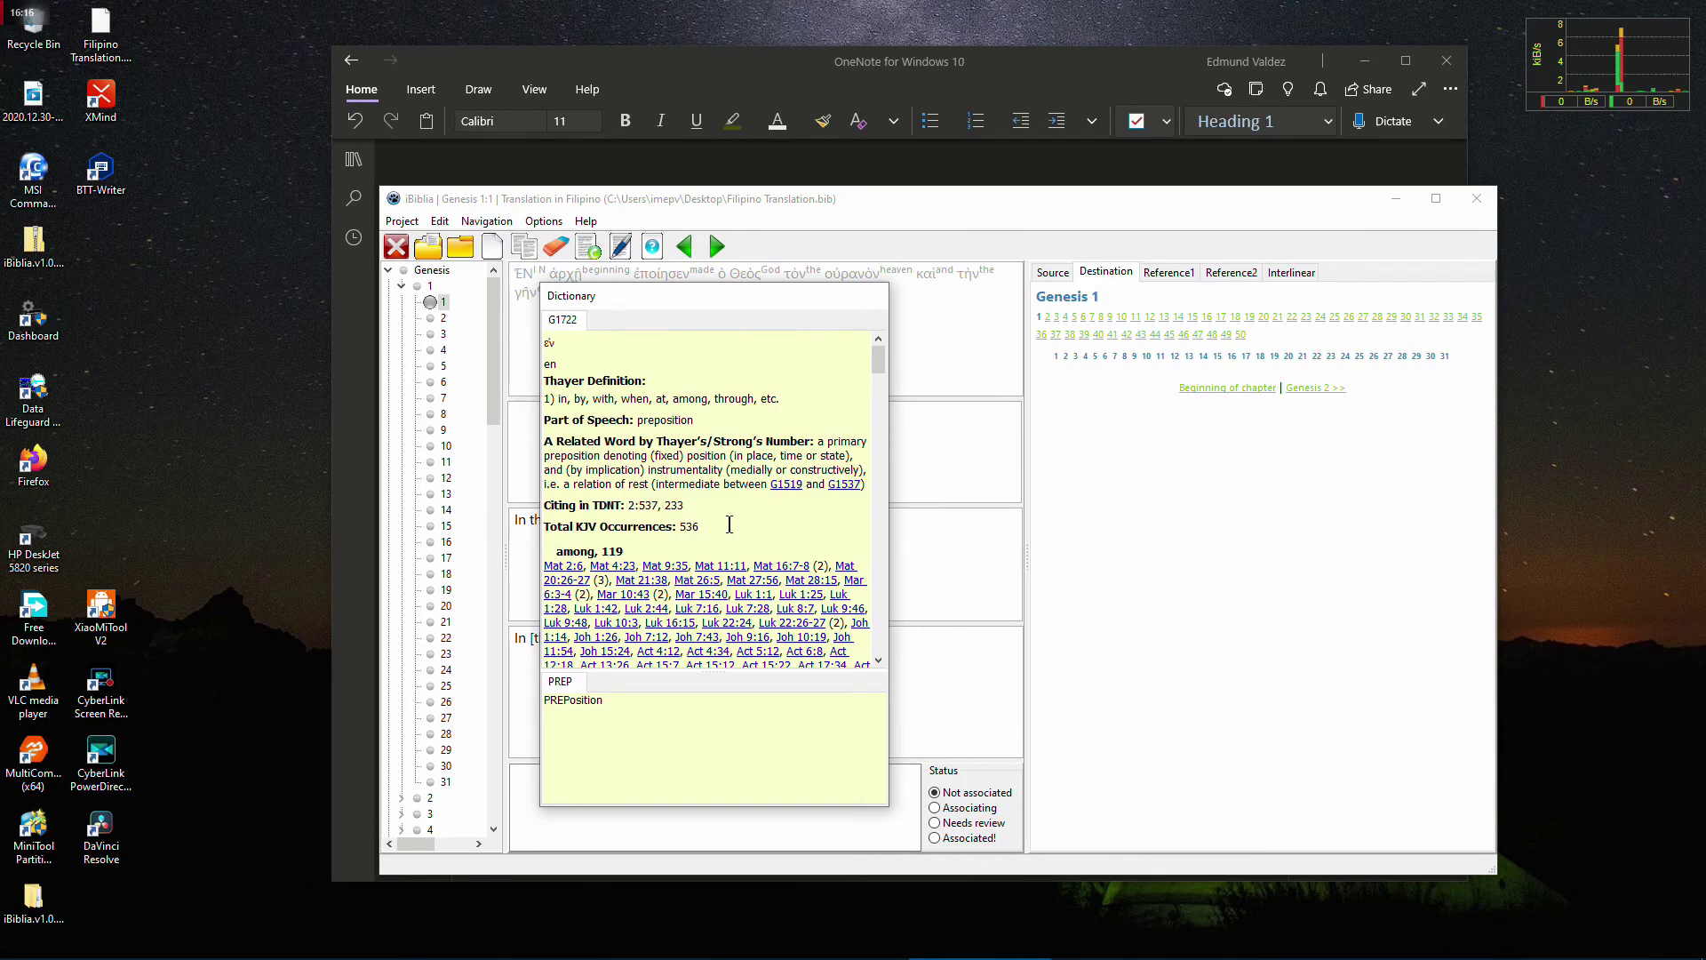
{"action": "scroll", "coordinate": [729, 524], "scroll_direction": "up", "scroll_amount": 2, "text": "ctrl"}
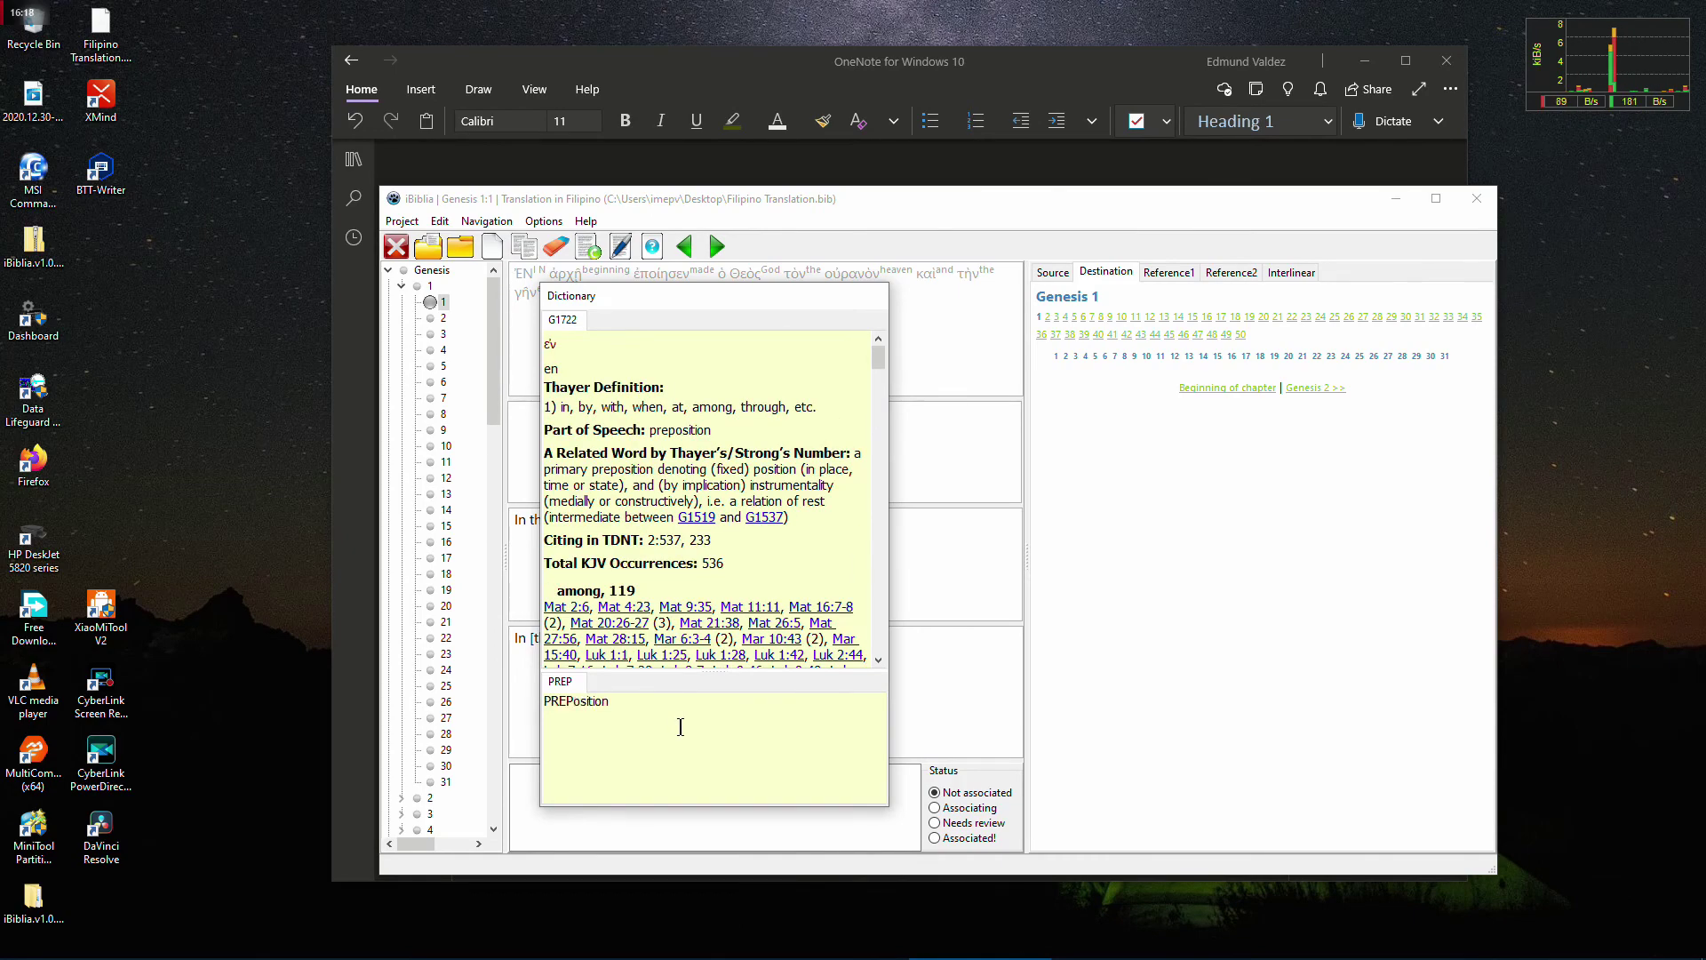
{"action": "scroll", "coordinate": [681, 727], "scroll_direction": "up", "scroll_amount": 1, "text": "ctrl"}
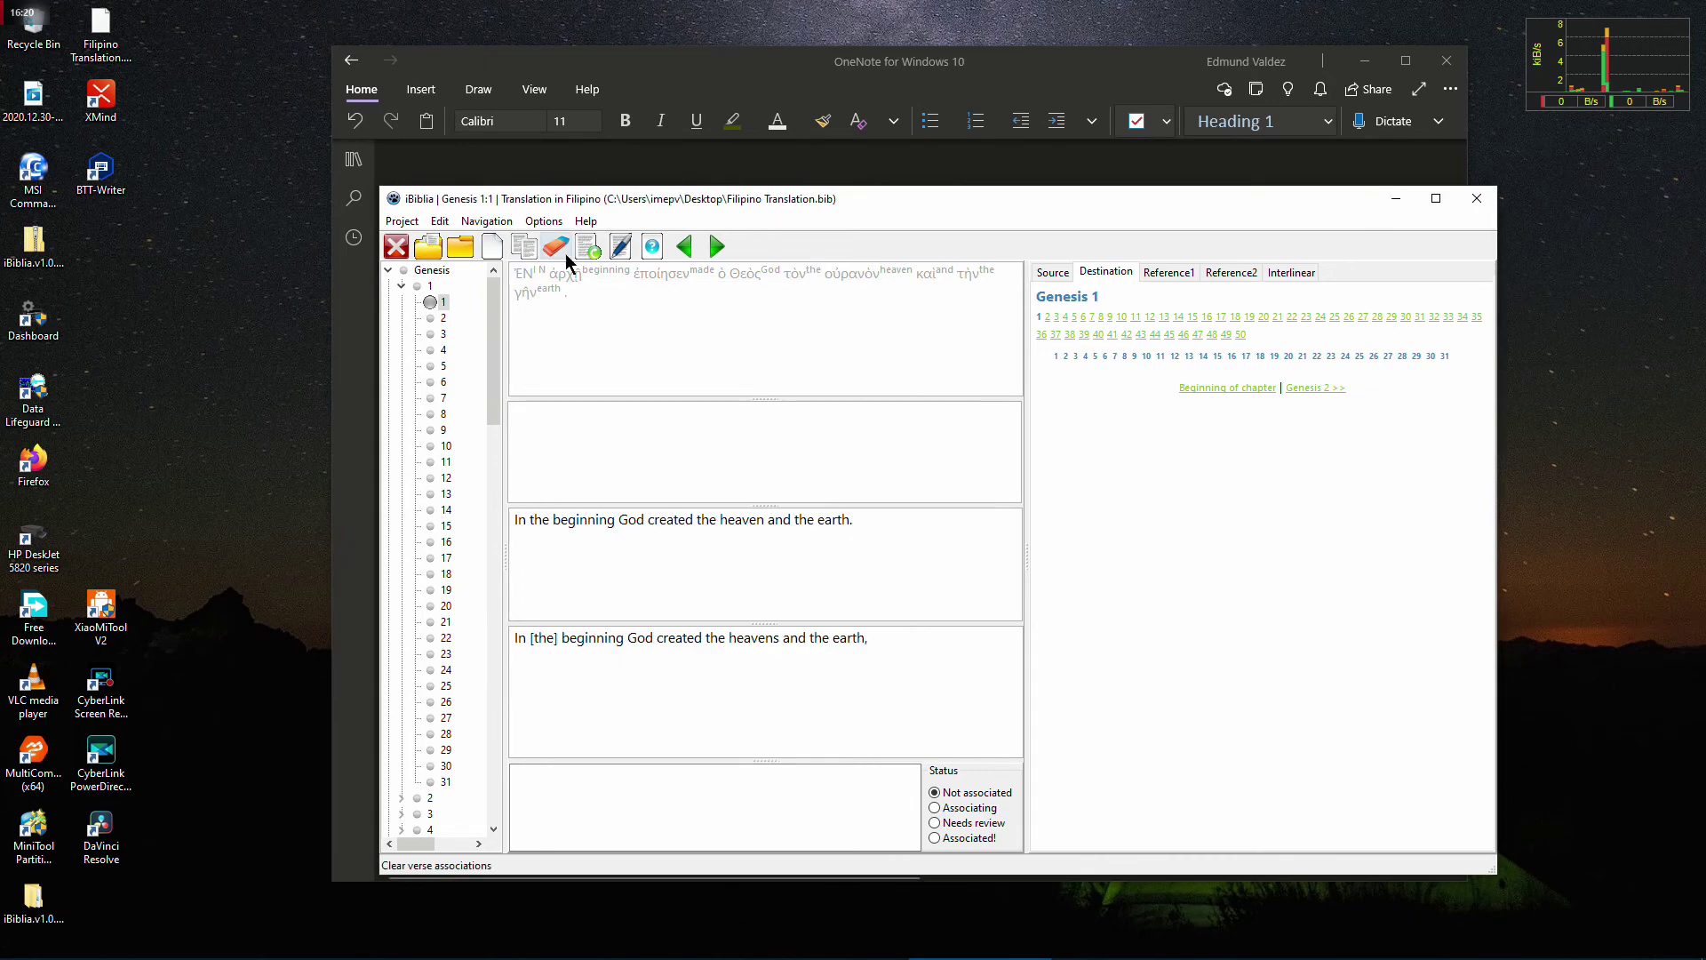
{"action": "mouse_move", "coordinate": [565, 281]}
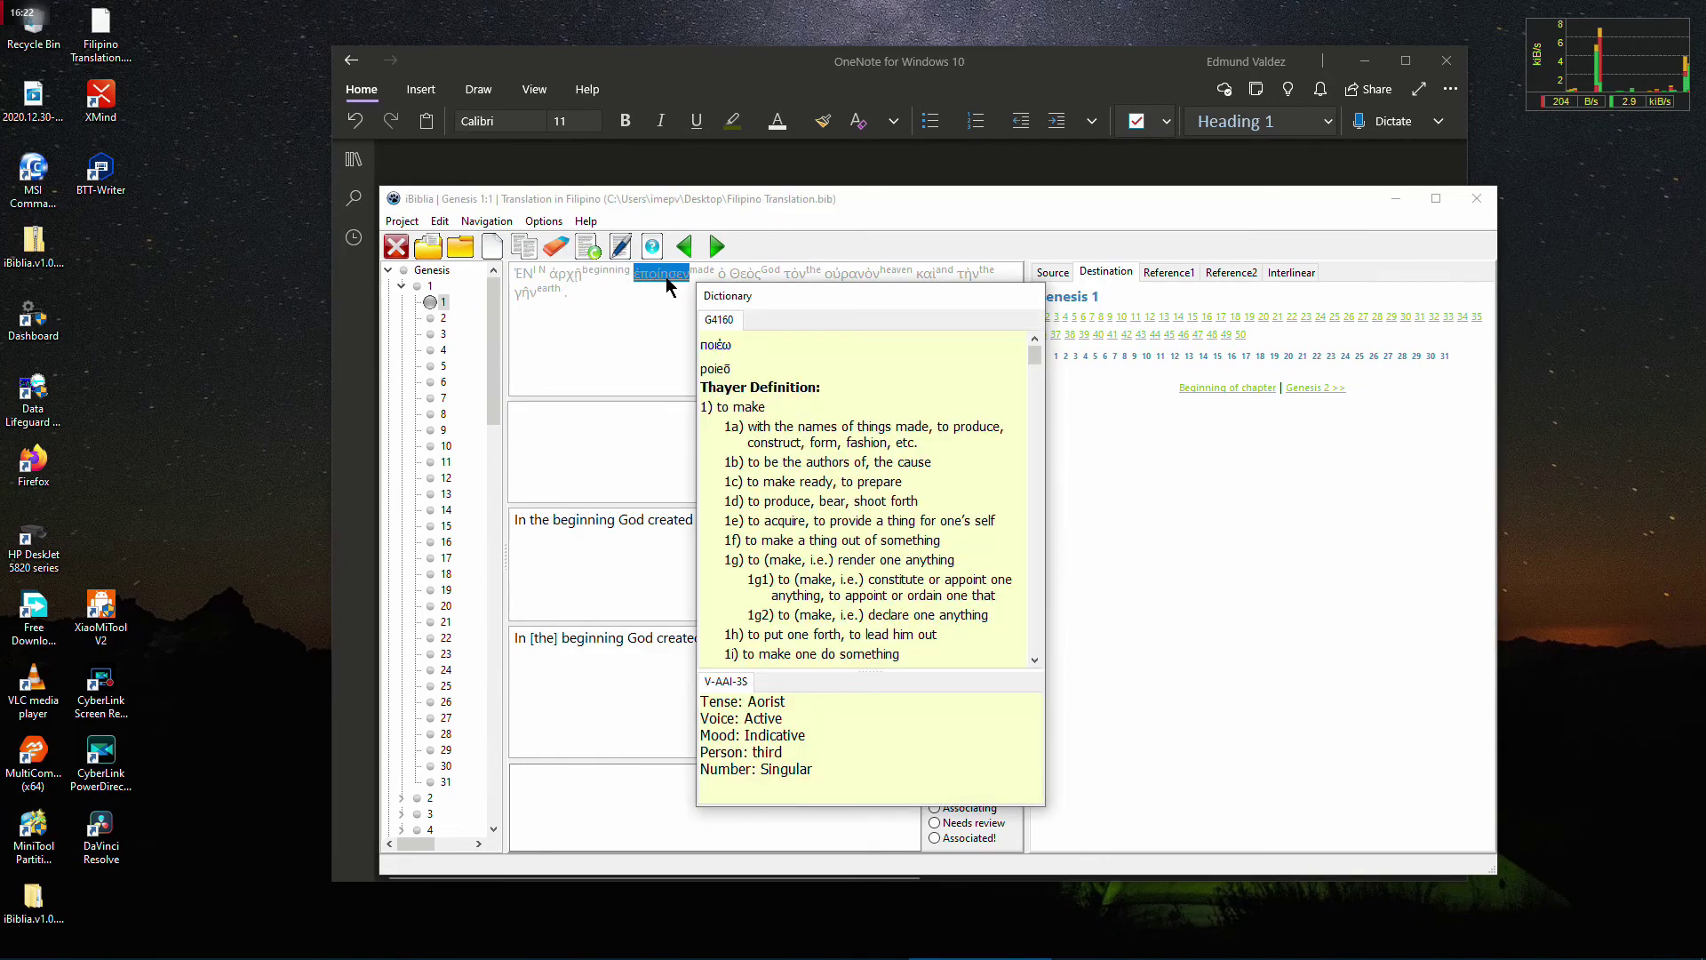
{"action": "mouse_move", "coordinate": [733, 277]}
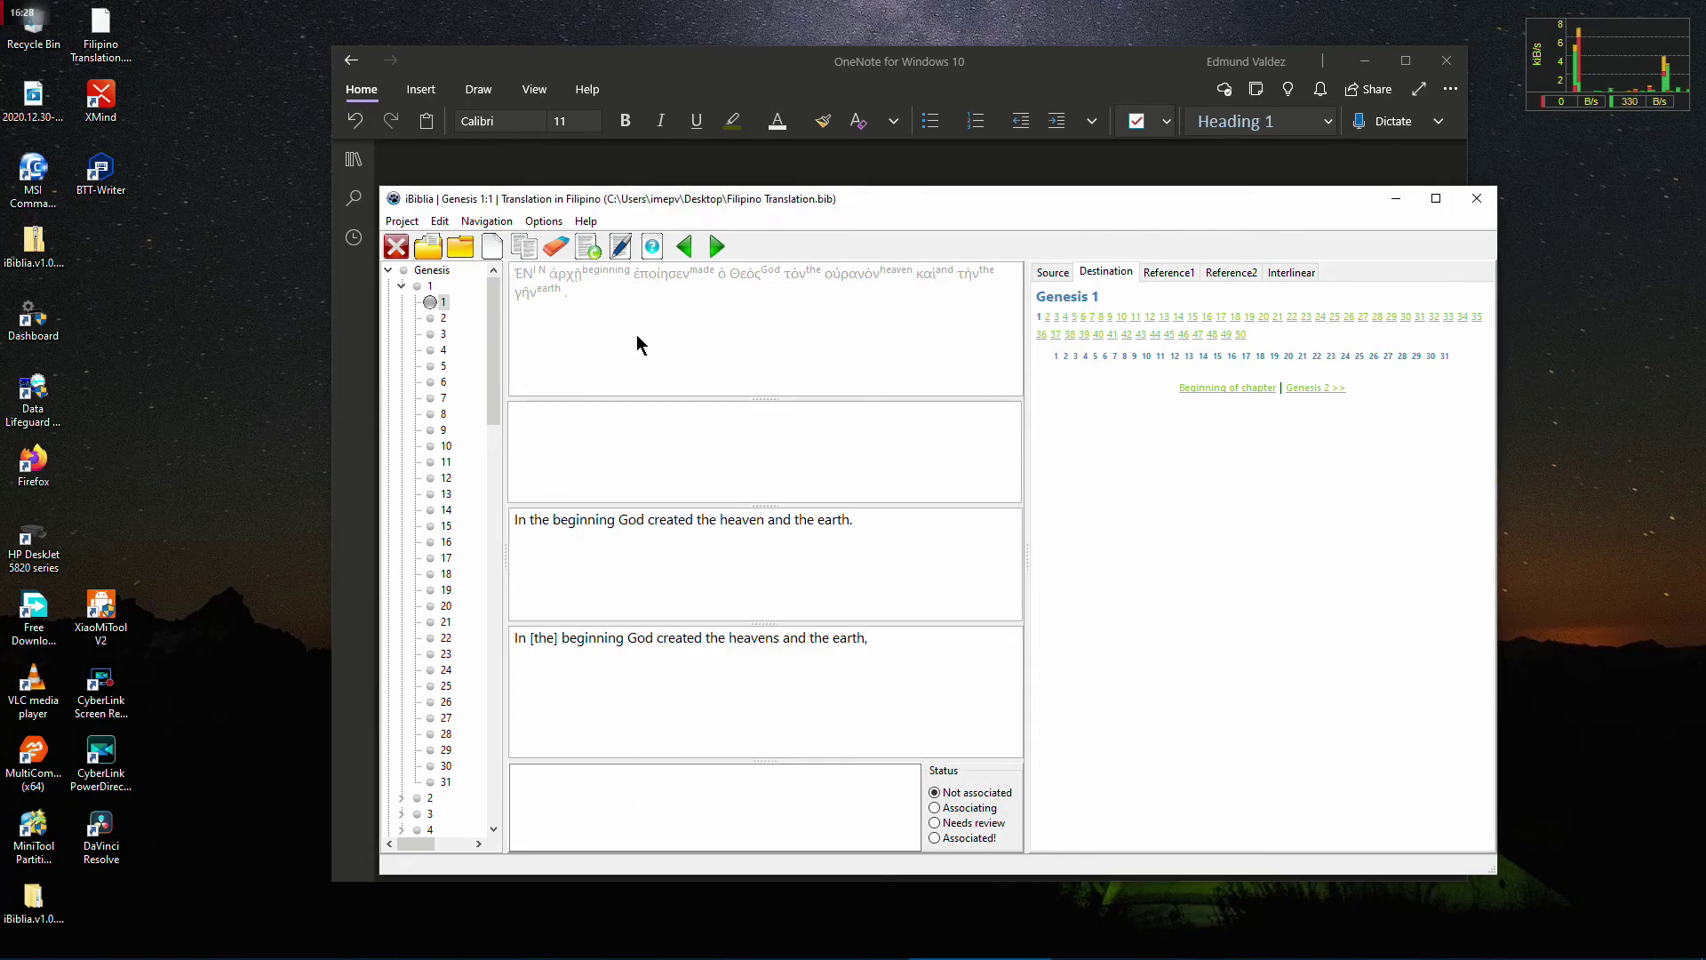
Set the Strongs count option to Count Strong's tags for the verse texts
{"action": "left_click_drag", "start_coordinate": [736, 204], "coordinate": [729, 201]}
{"action": "left_click", "coordinate": [547, 216]}
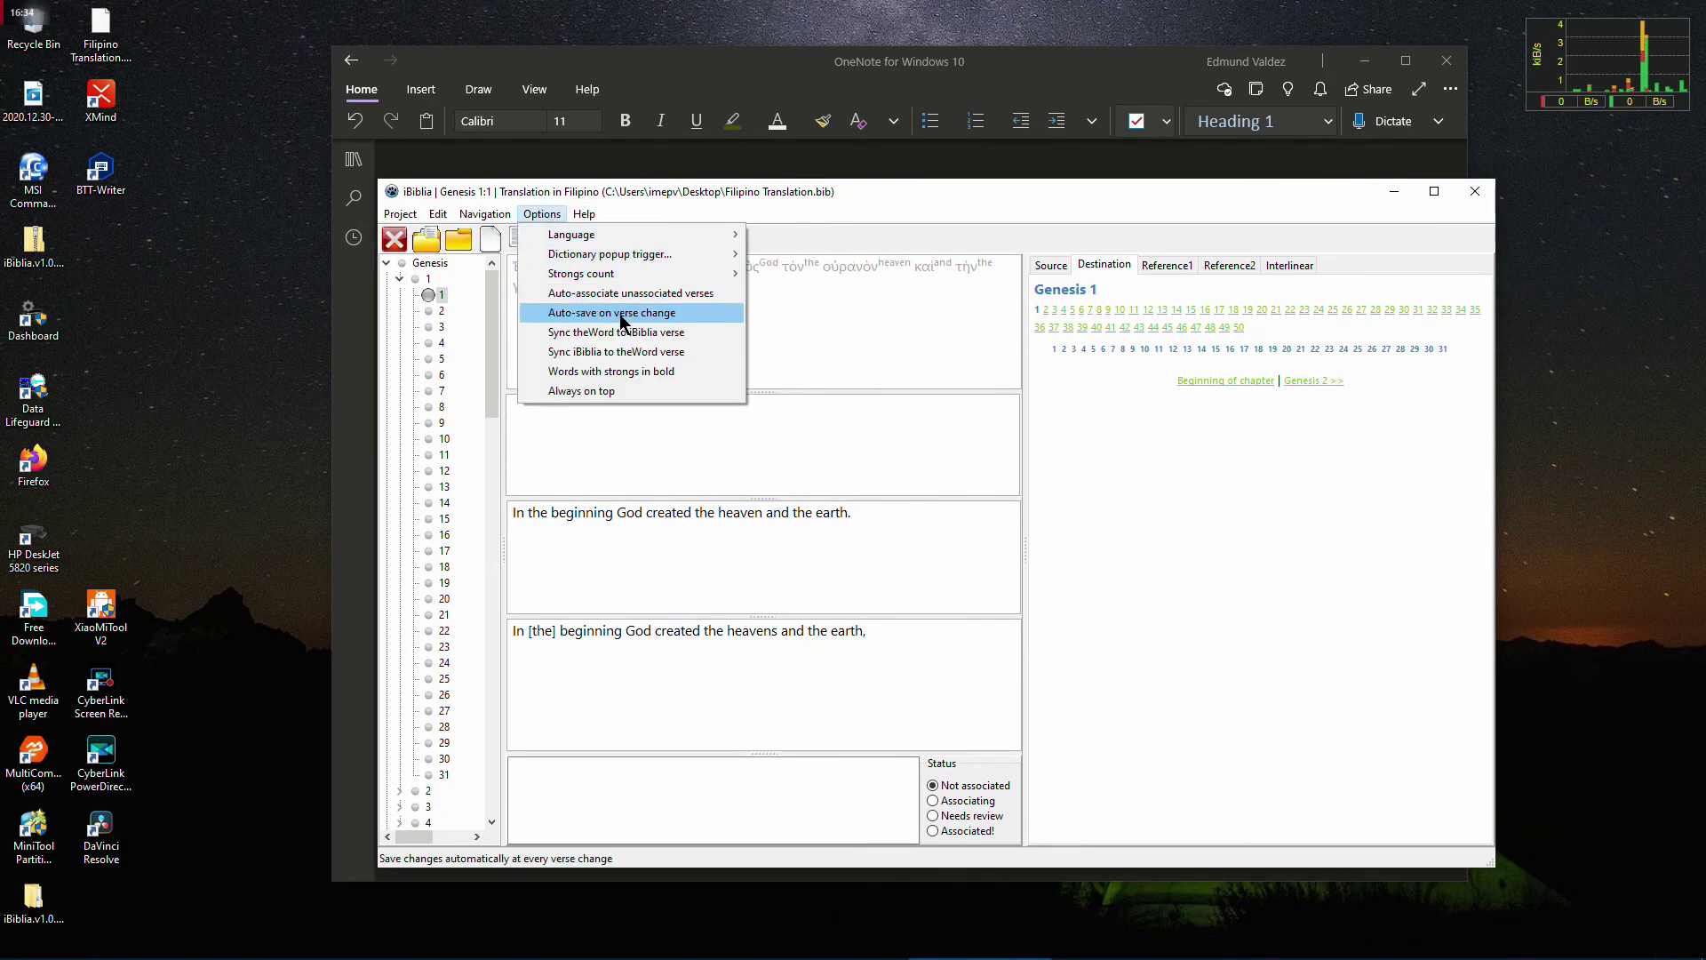
{"action": "mouse_move", "coordinate": [630, 275]}
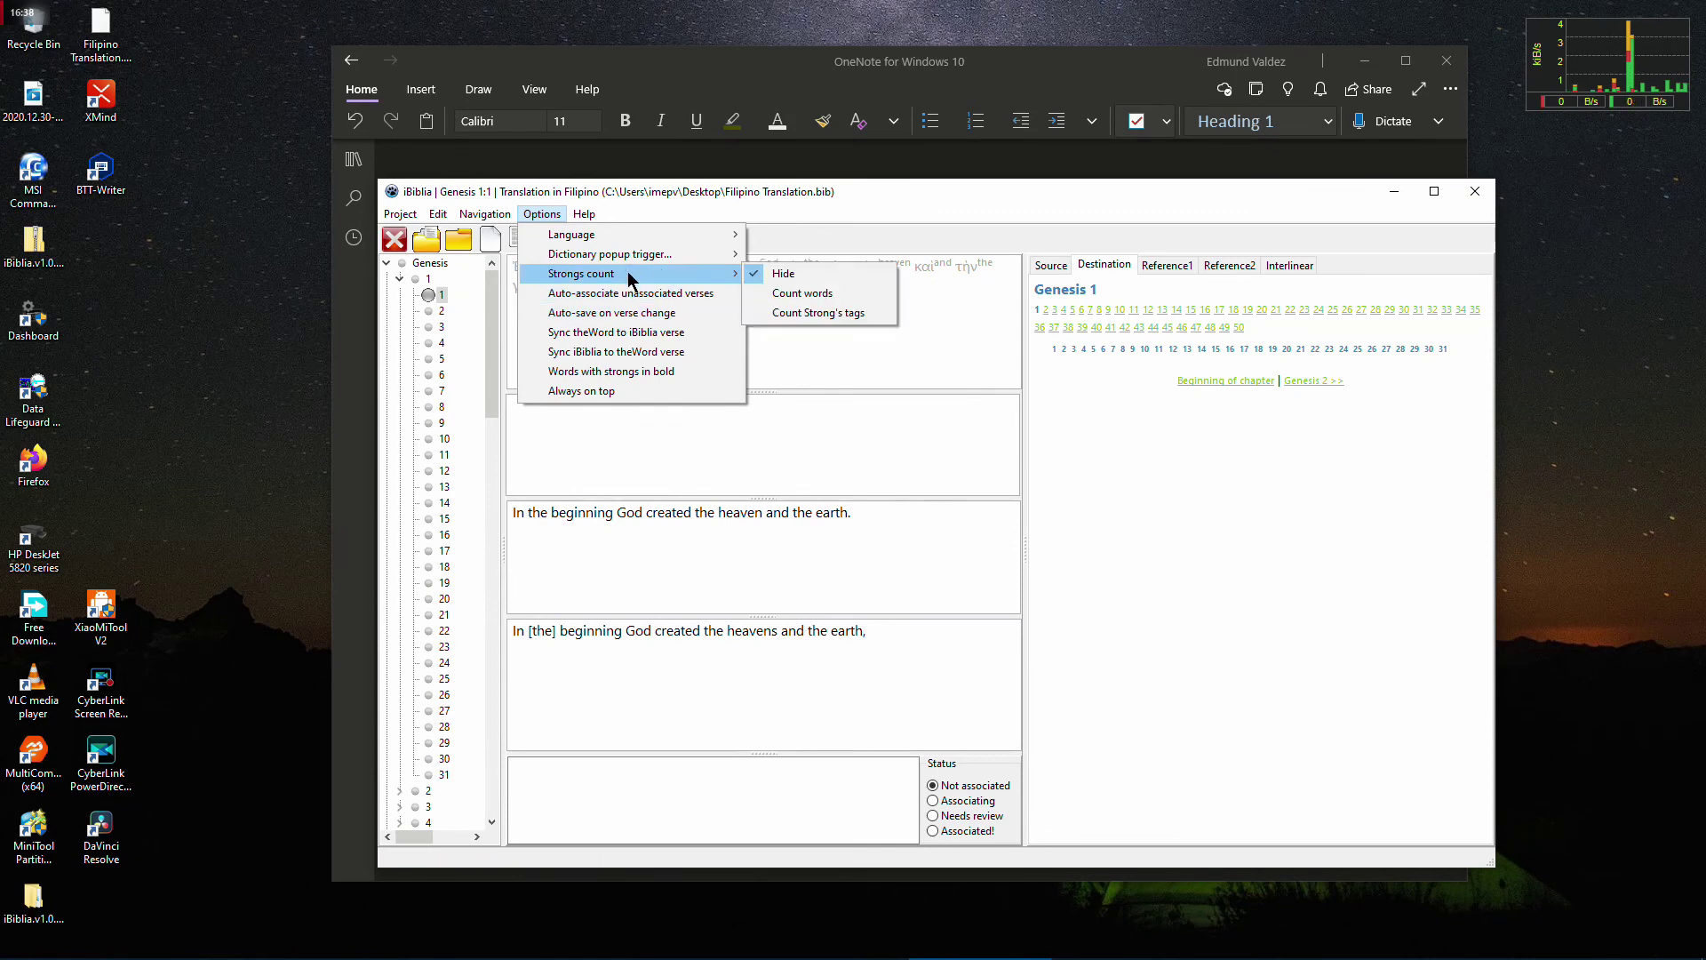
{"action": "left_click", "coordinate": [860, 316]}
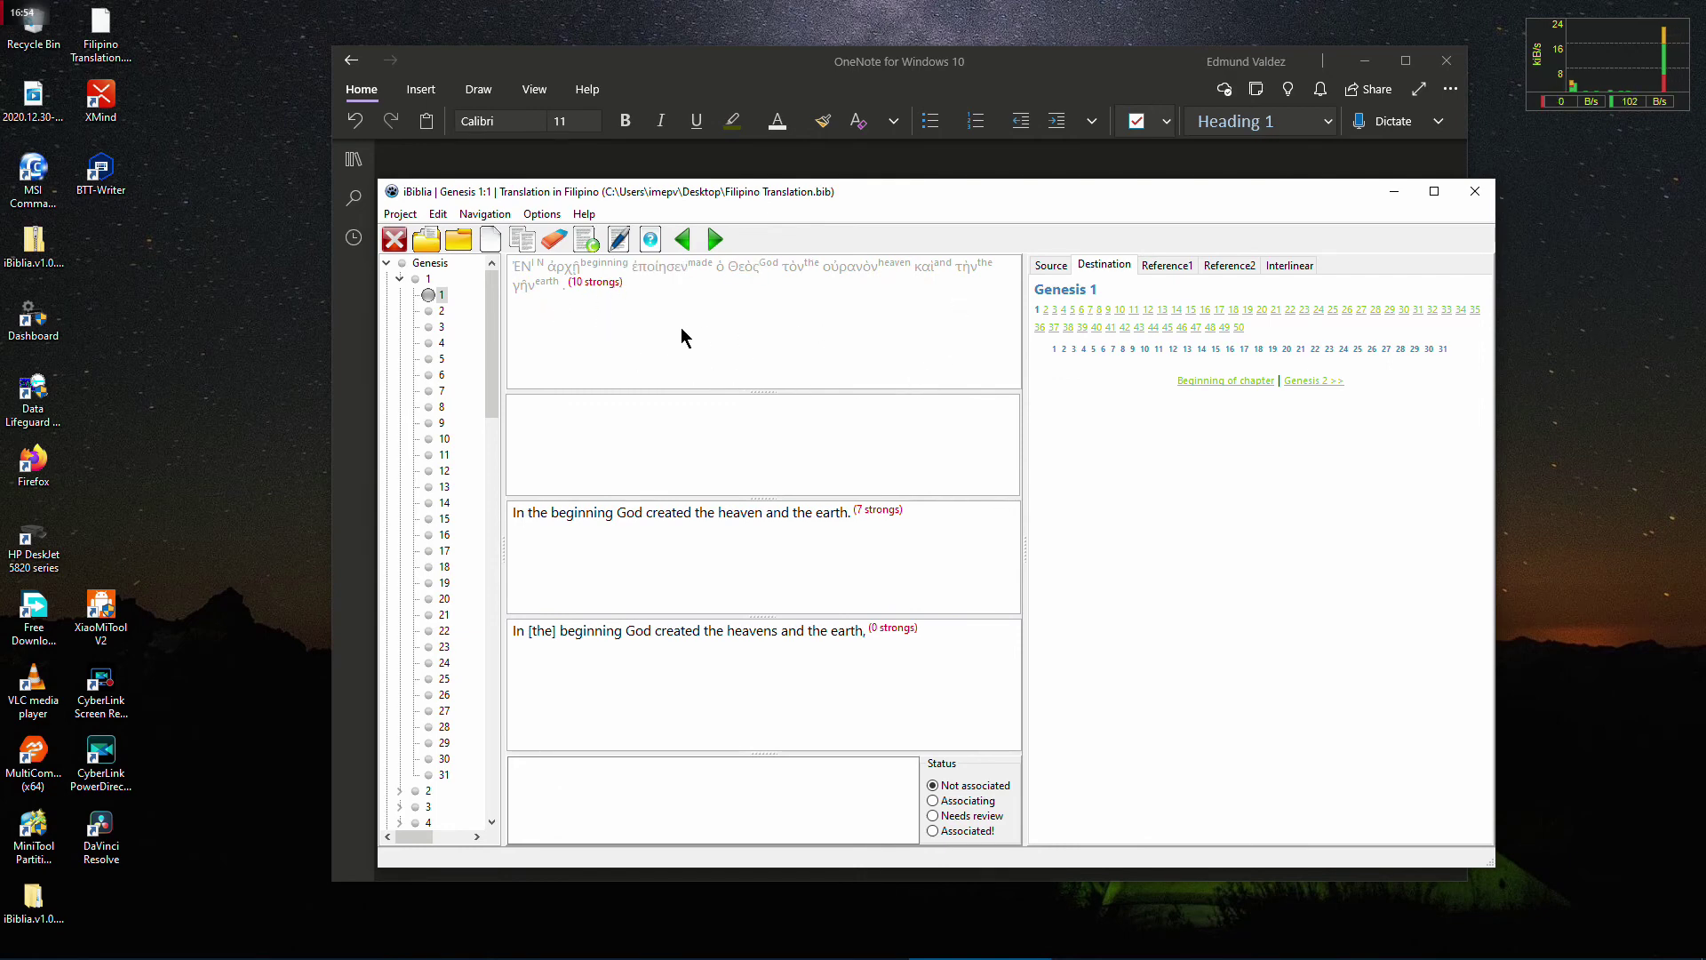
{"action": "left_click", "coordinate": [525, 269]}
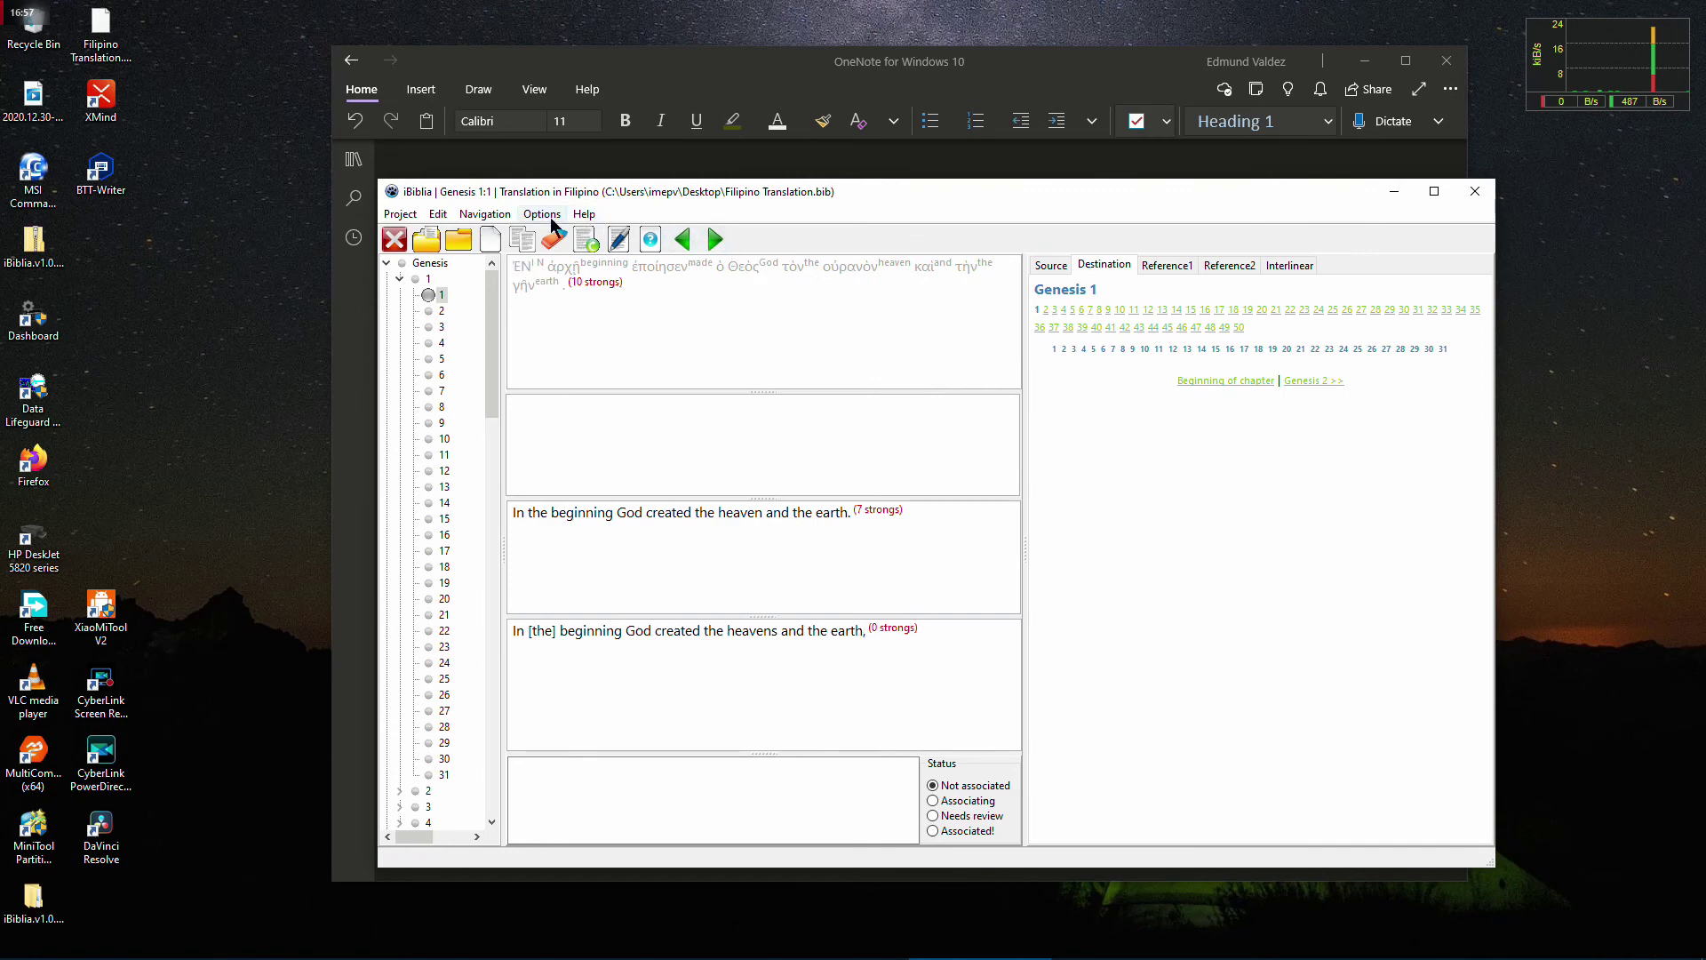
Display words with strongs in bold and slightly increase the heights of the source and destination text panes
{"action": "left_click", "coordinate": [542, 214]}
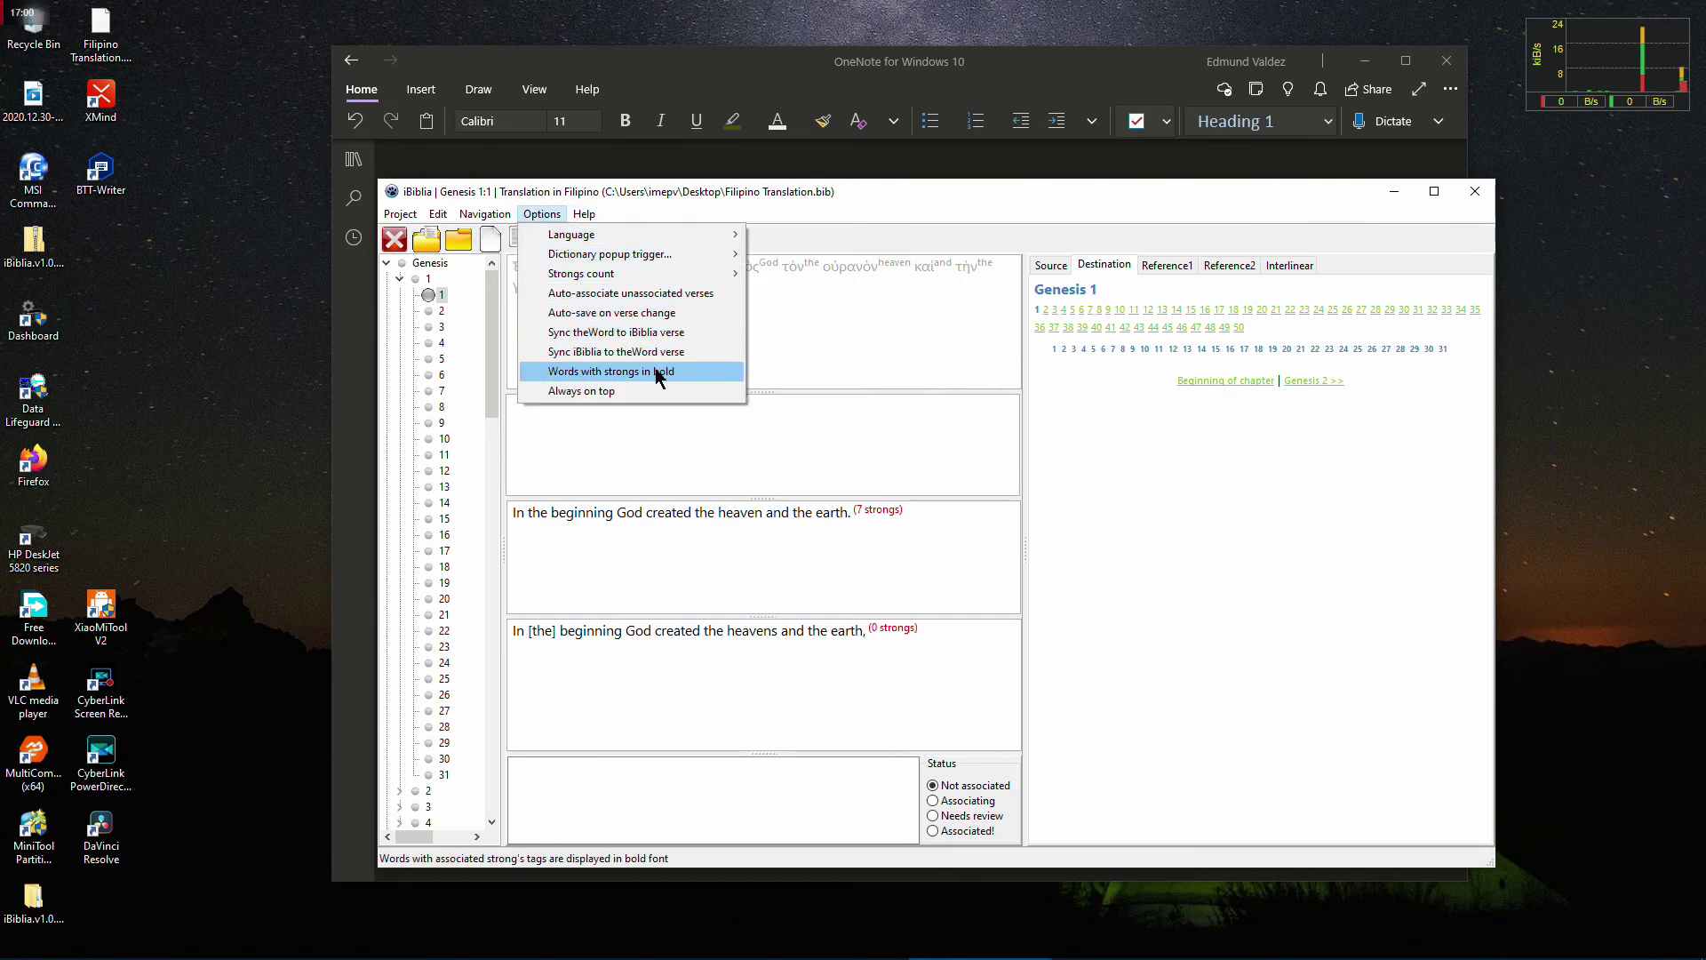
{"action": "left_click", "coordinate": [601, 373]}
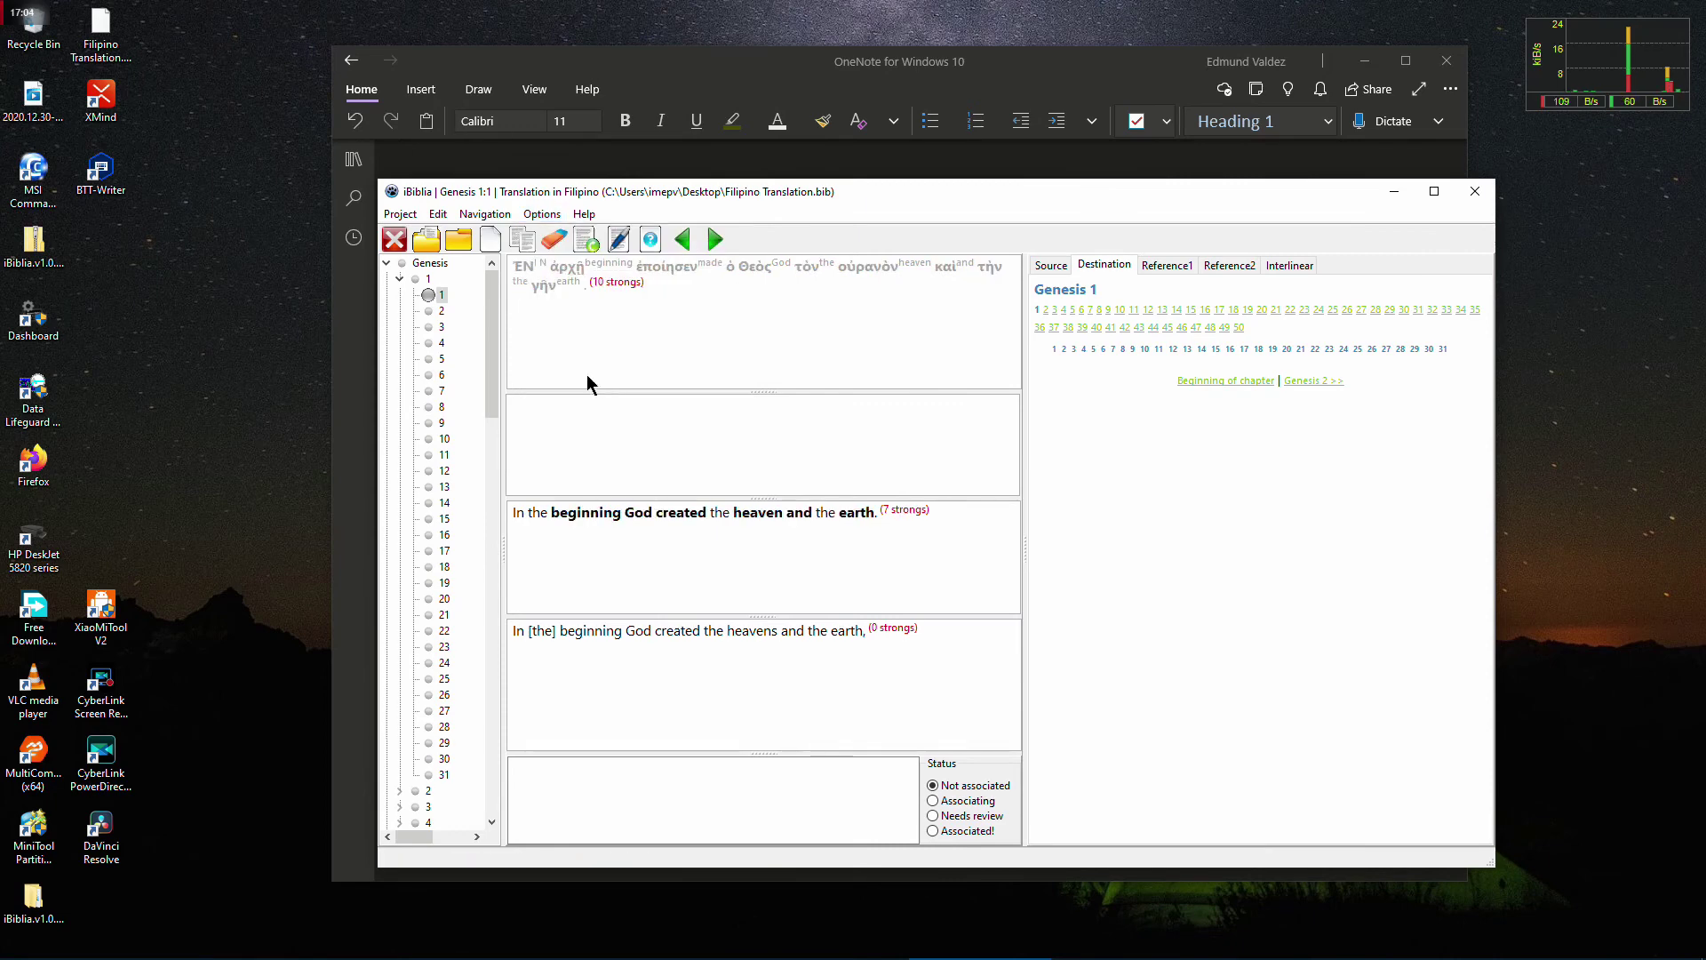
{"action": "left_click", "coordinate": [673, 271]}
{"action": "left_click_drag", "start_coordinate": [763, 391], "coordinate": [763, 398]}
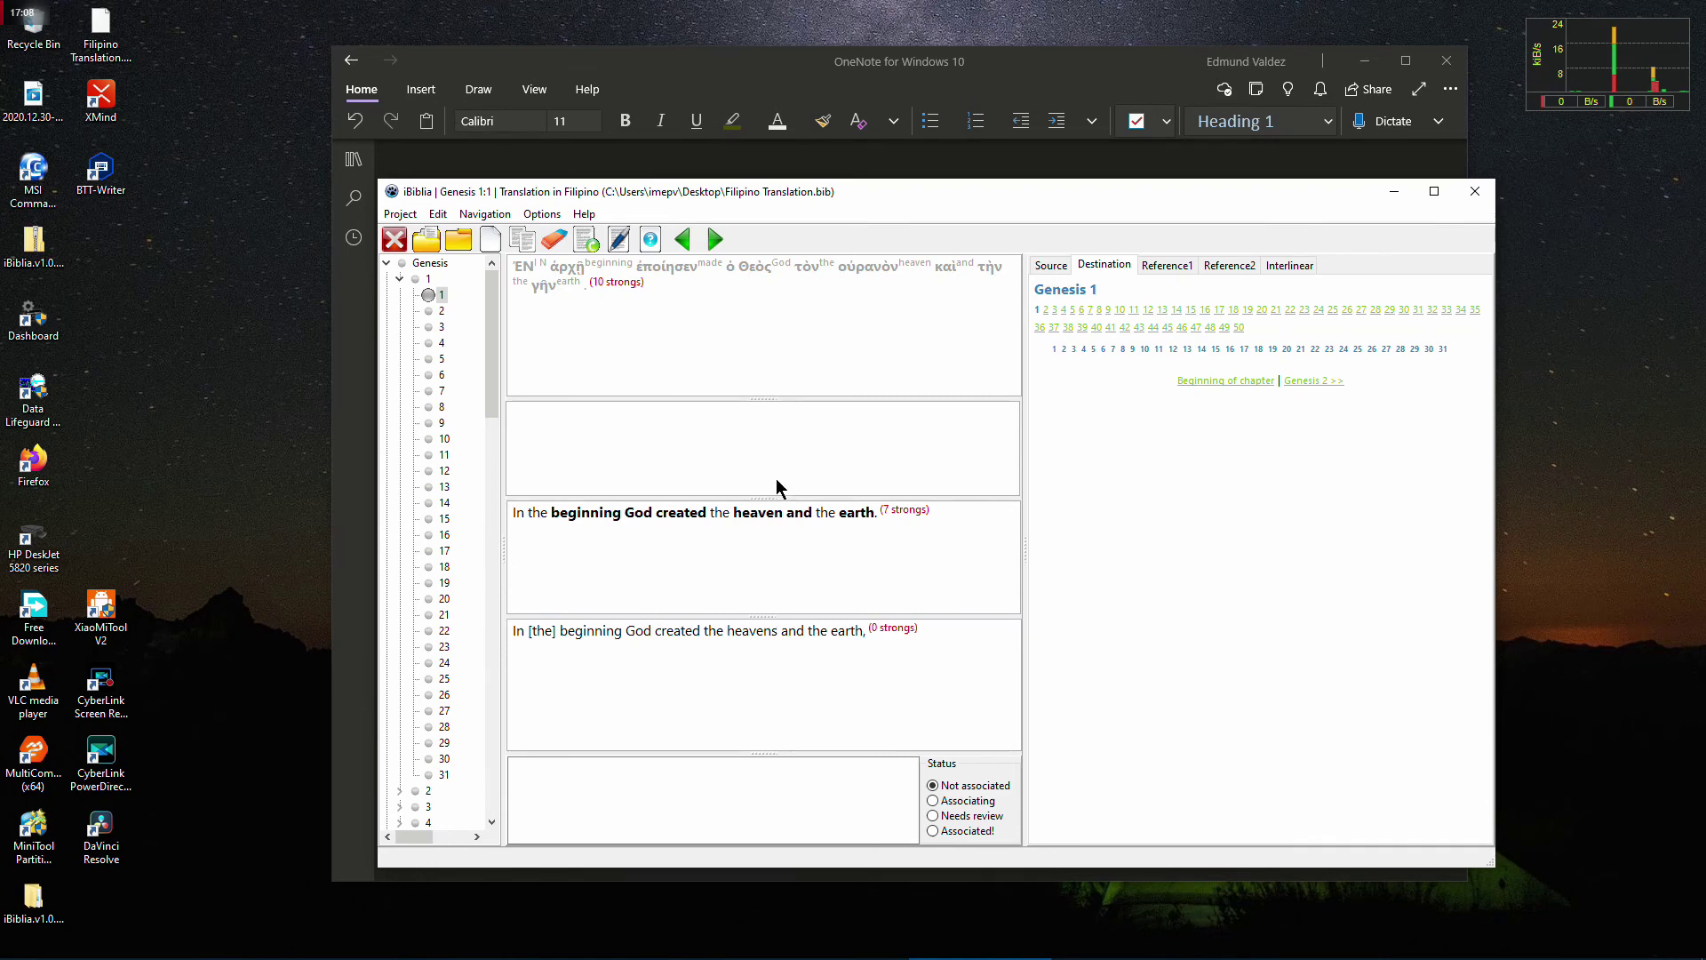
{"action": "left_click_drag", "start_coordinate": [777, 496], "coordinate": [777, 512]}
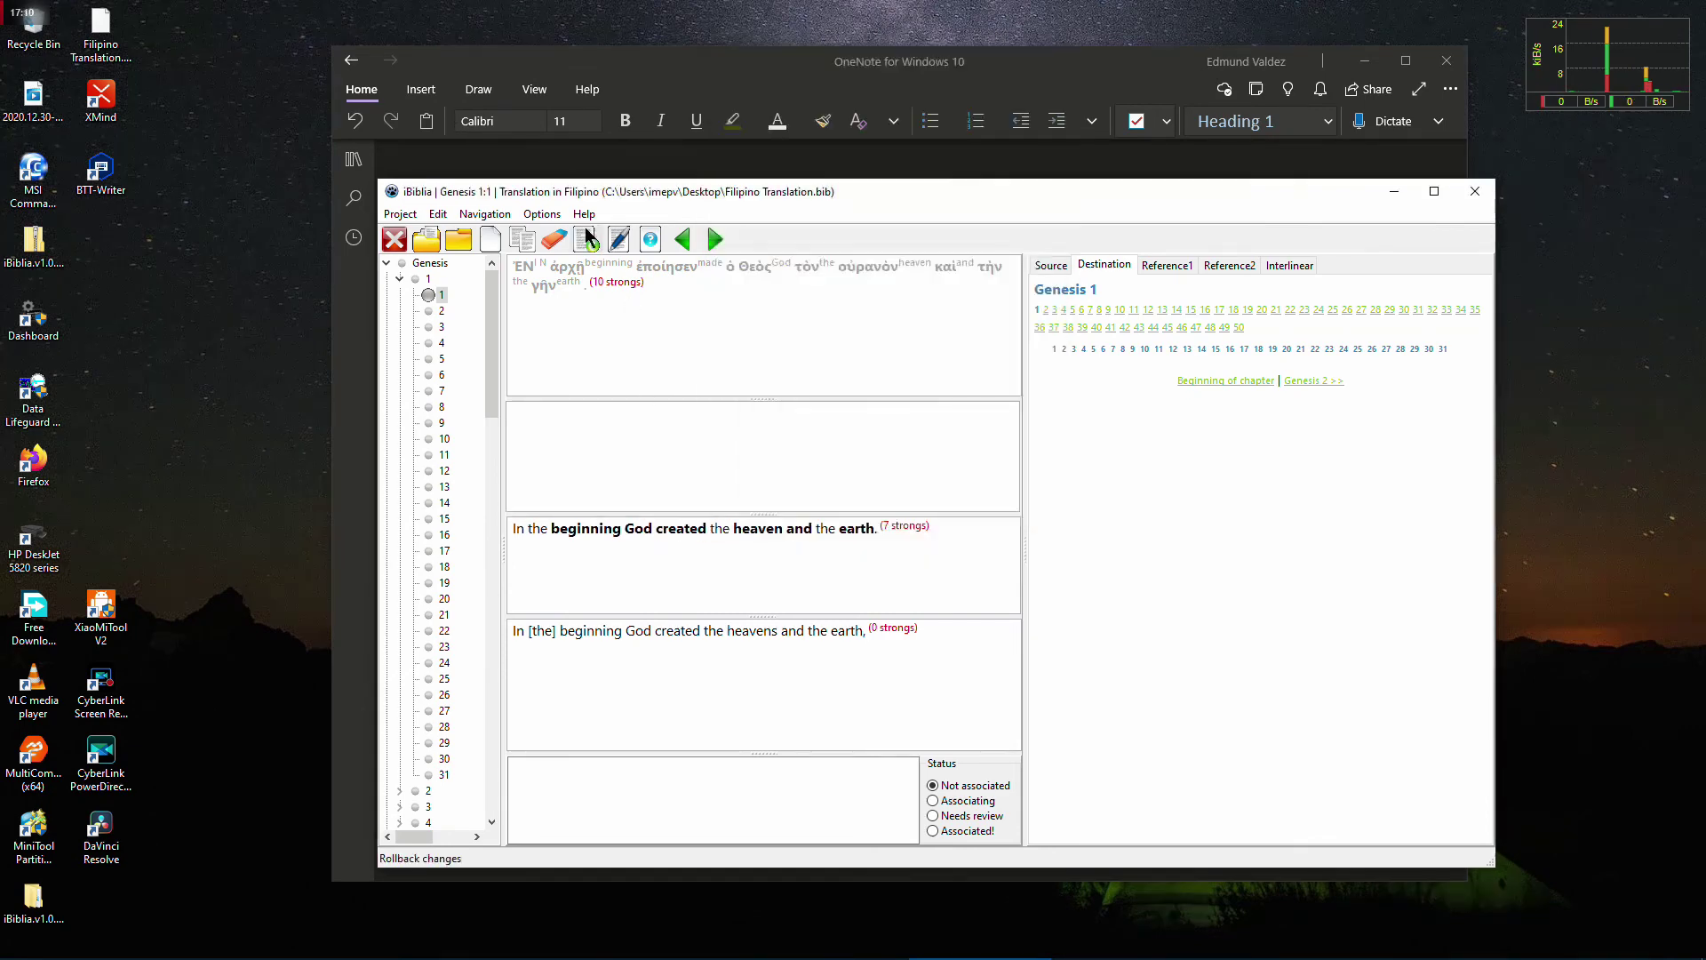
Turn on auto-save on verse change
{"action": "left_click", "coordinate": [541, 214]}
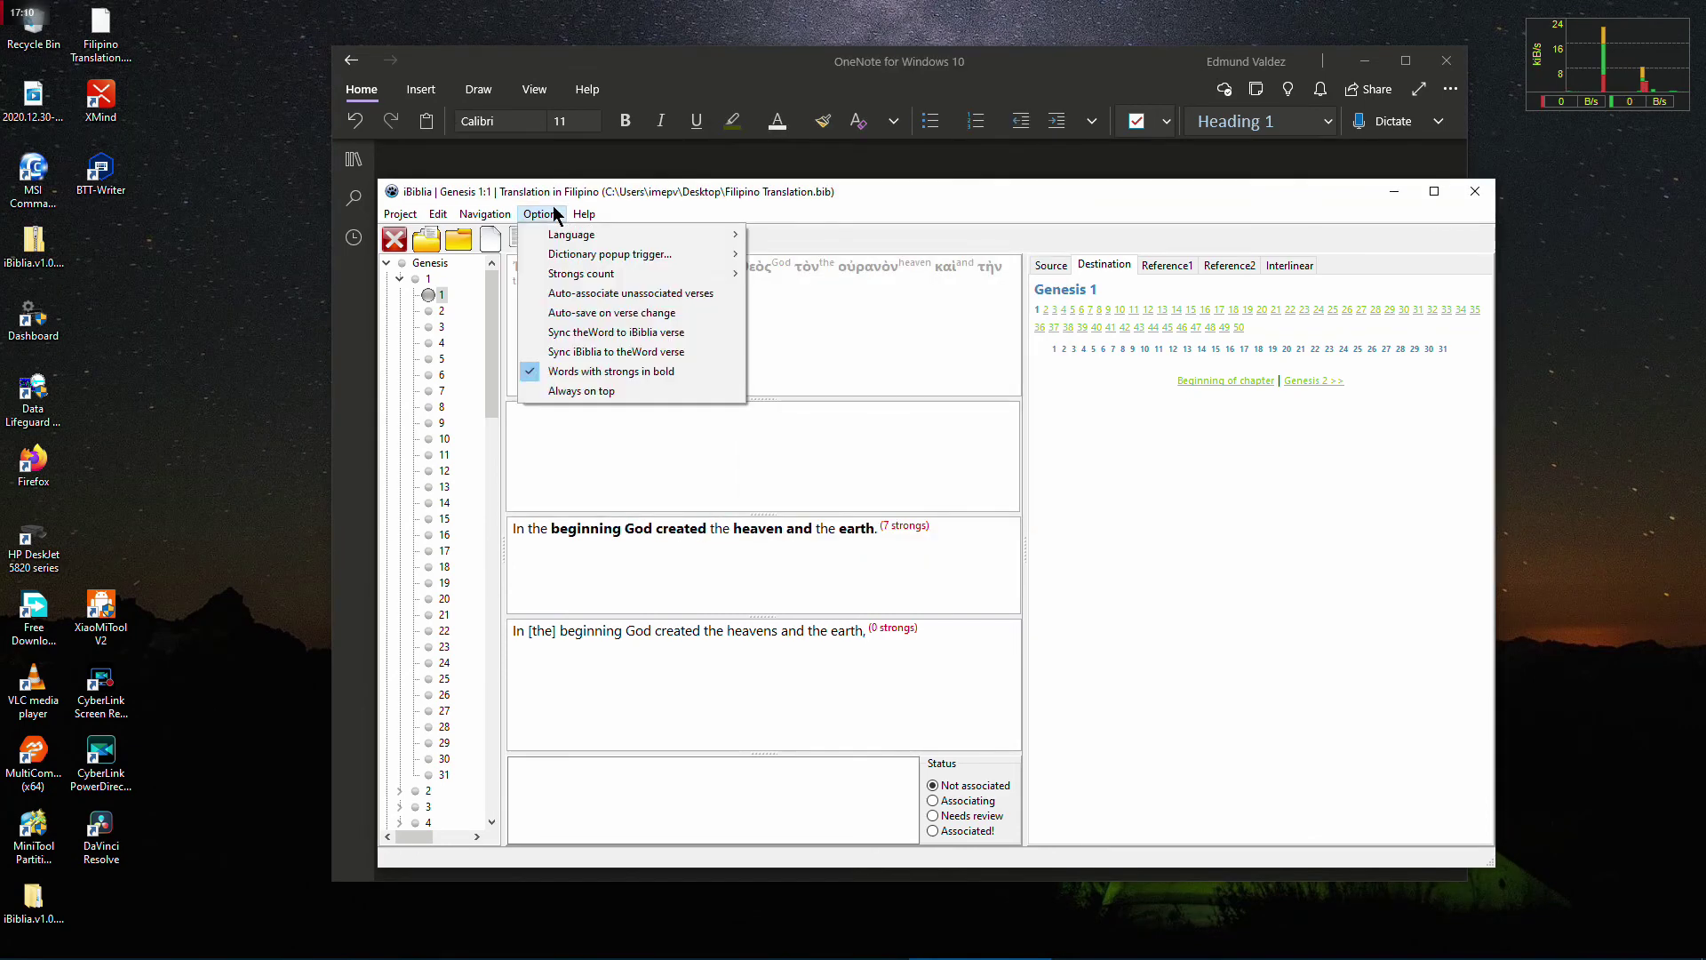
{"action": "left_click", "coordinate": [681, 317]}
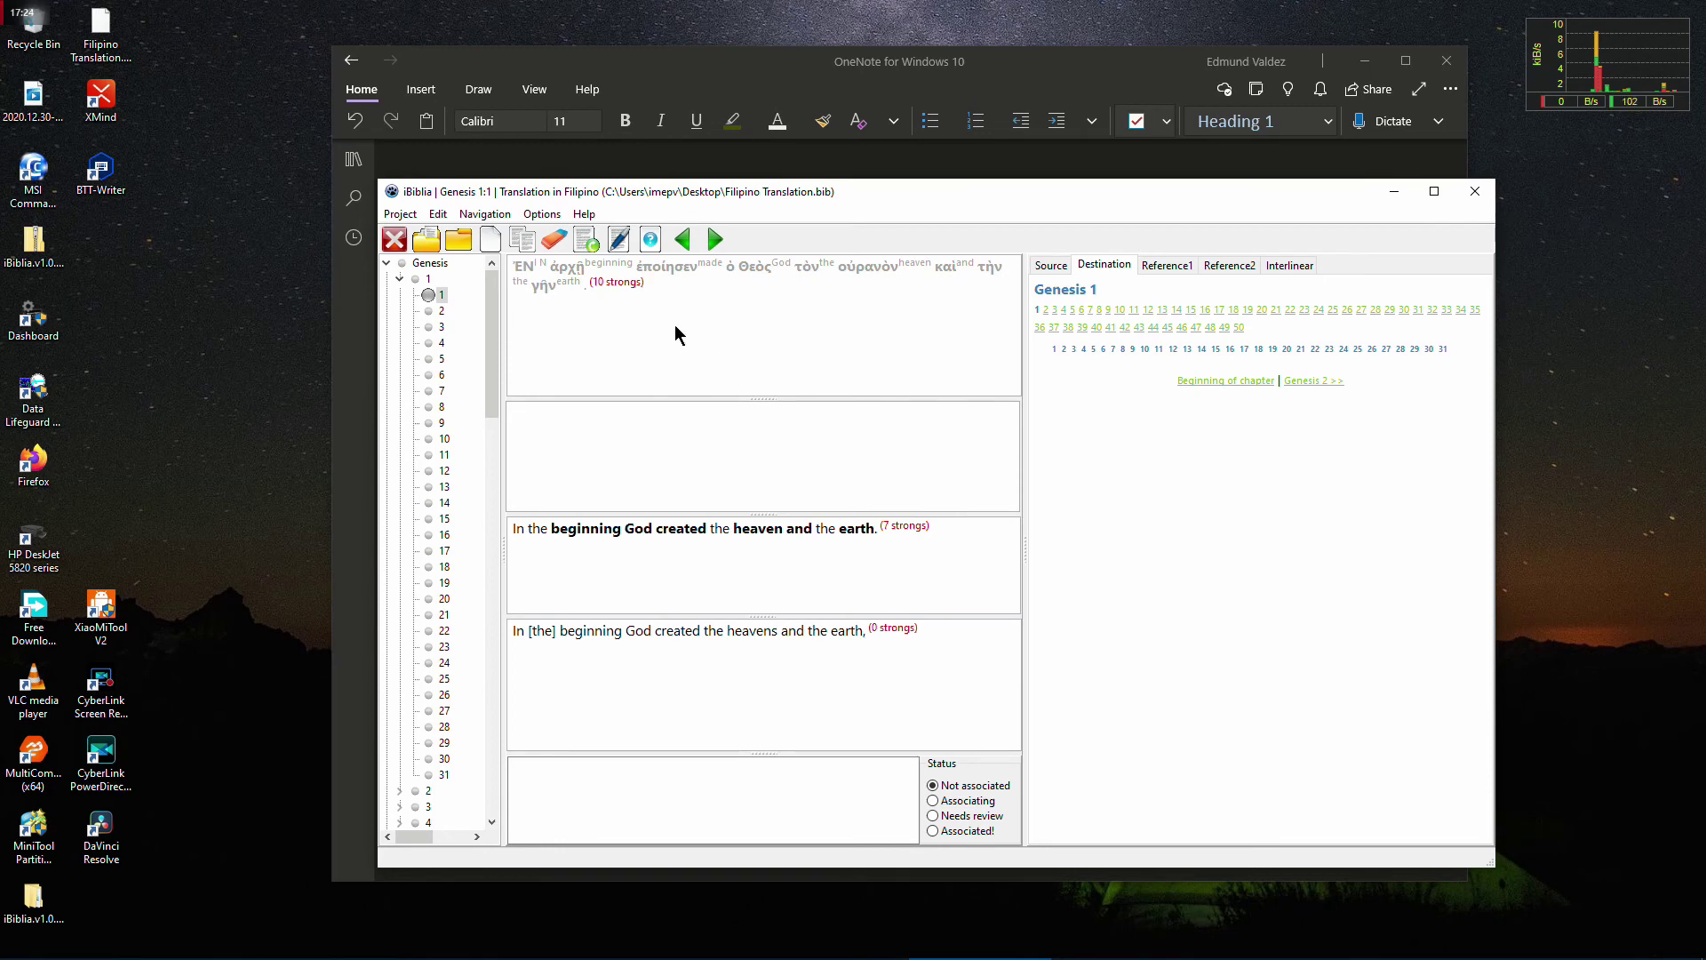
{"action": "left_click", "coordinate": [544, 216]}
{"action": "mouse_move", "coordinate": [485, 223]}
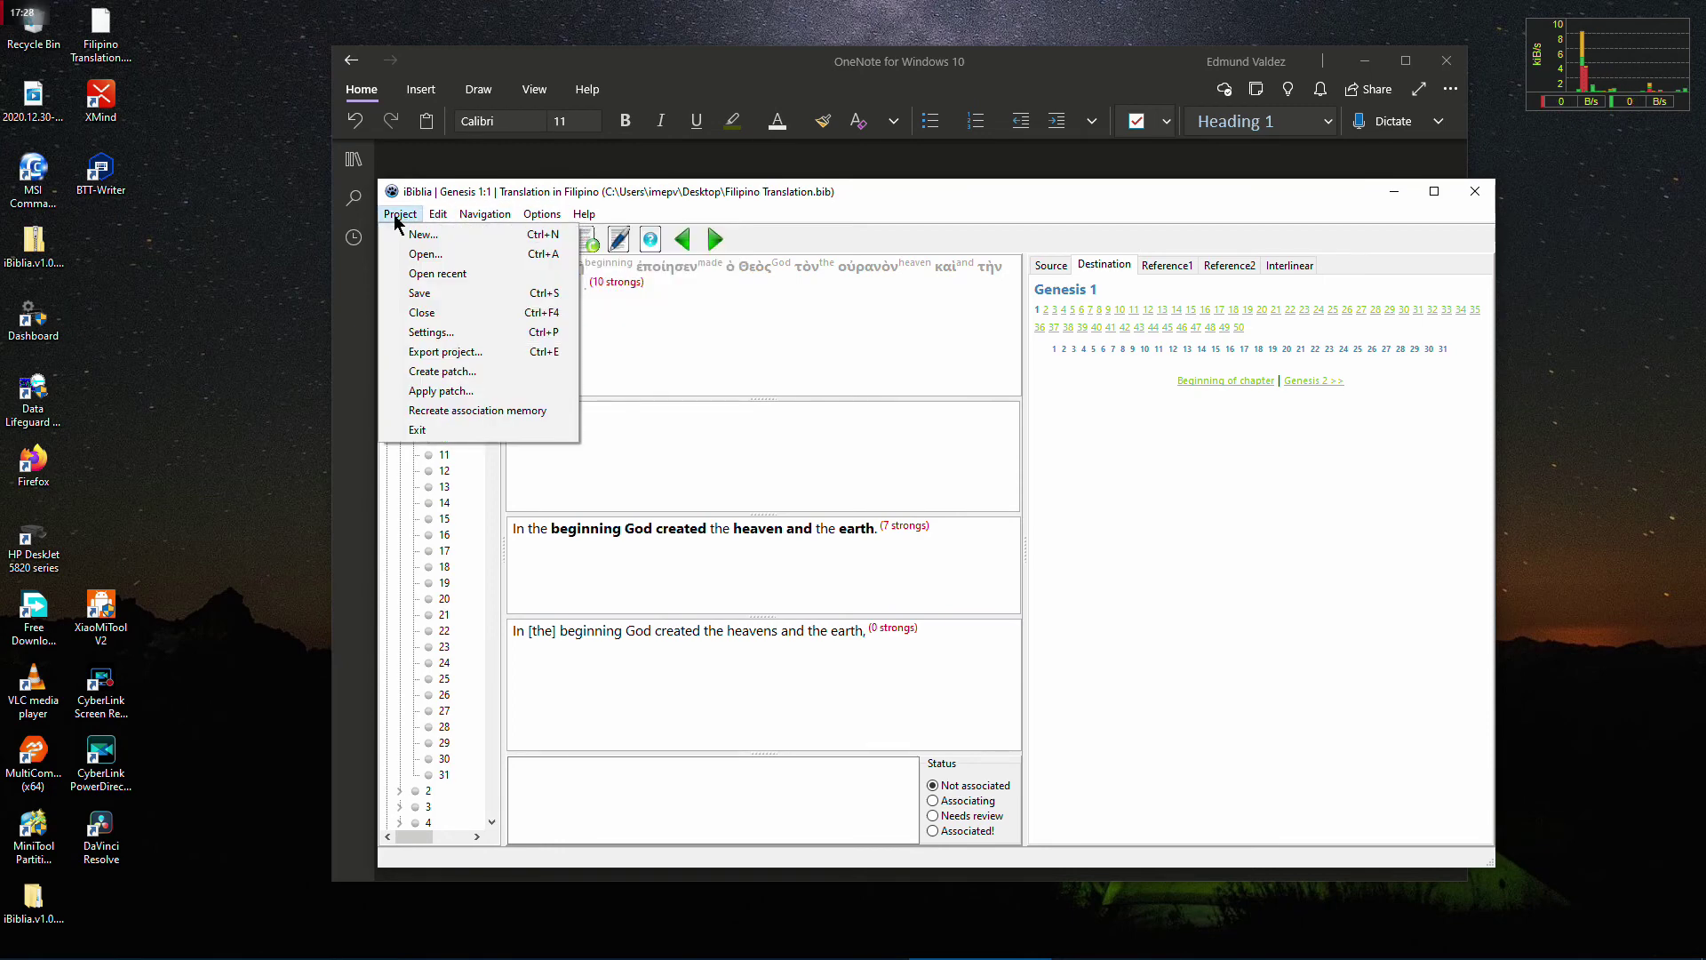
{"action": "left_click", "coordinate": [763, 396]}
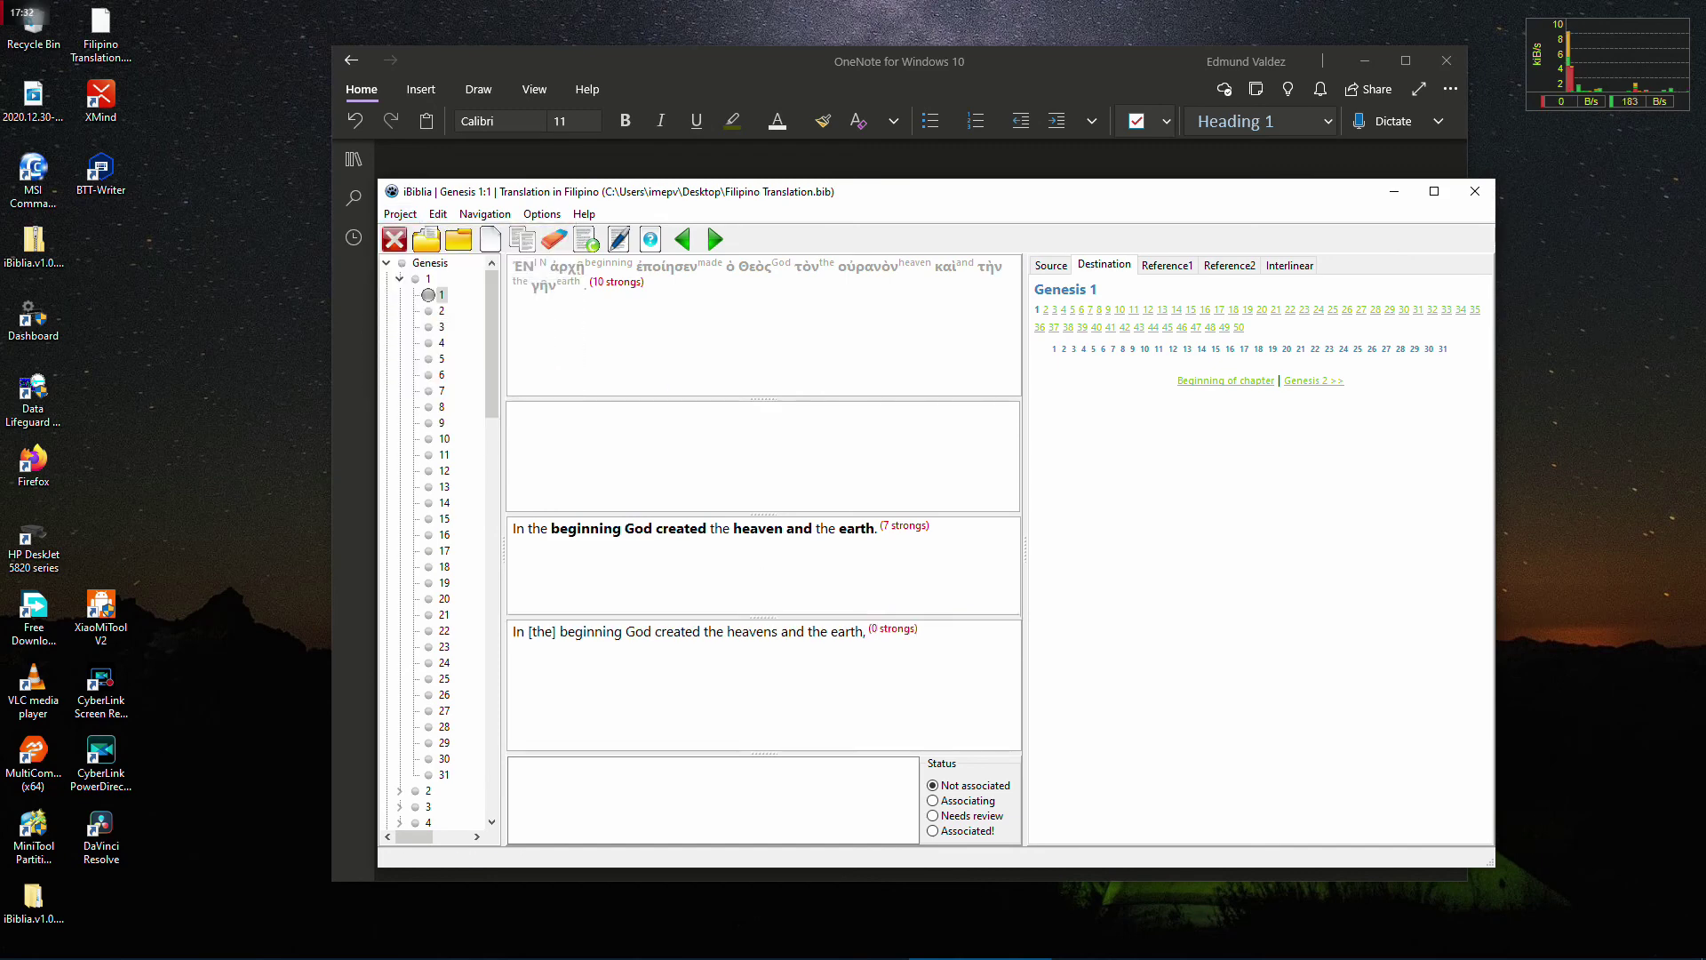
Adjust the heights of the reference and source text panes and reposition the project window
{"action": "left_click_drag", "start_coordinate": [763, 617], "coordinate": [763, 624]}
{"action": "left_click_drag", "start_coordinate": [828, 758], "coordinate": [829, 772]}
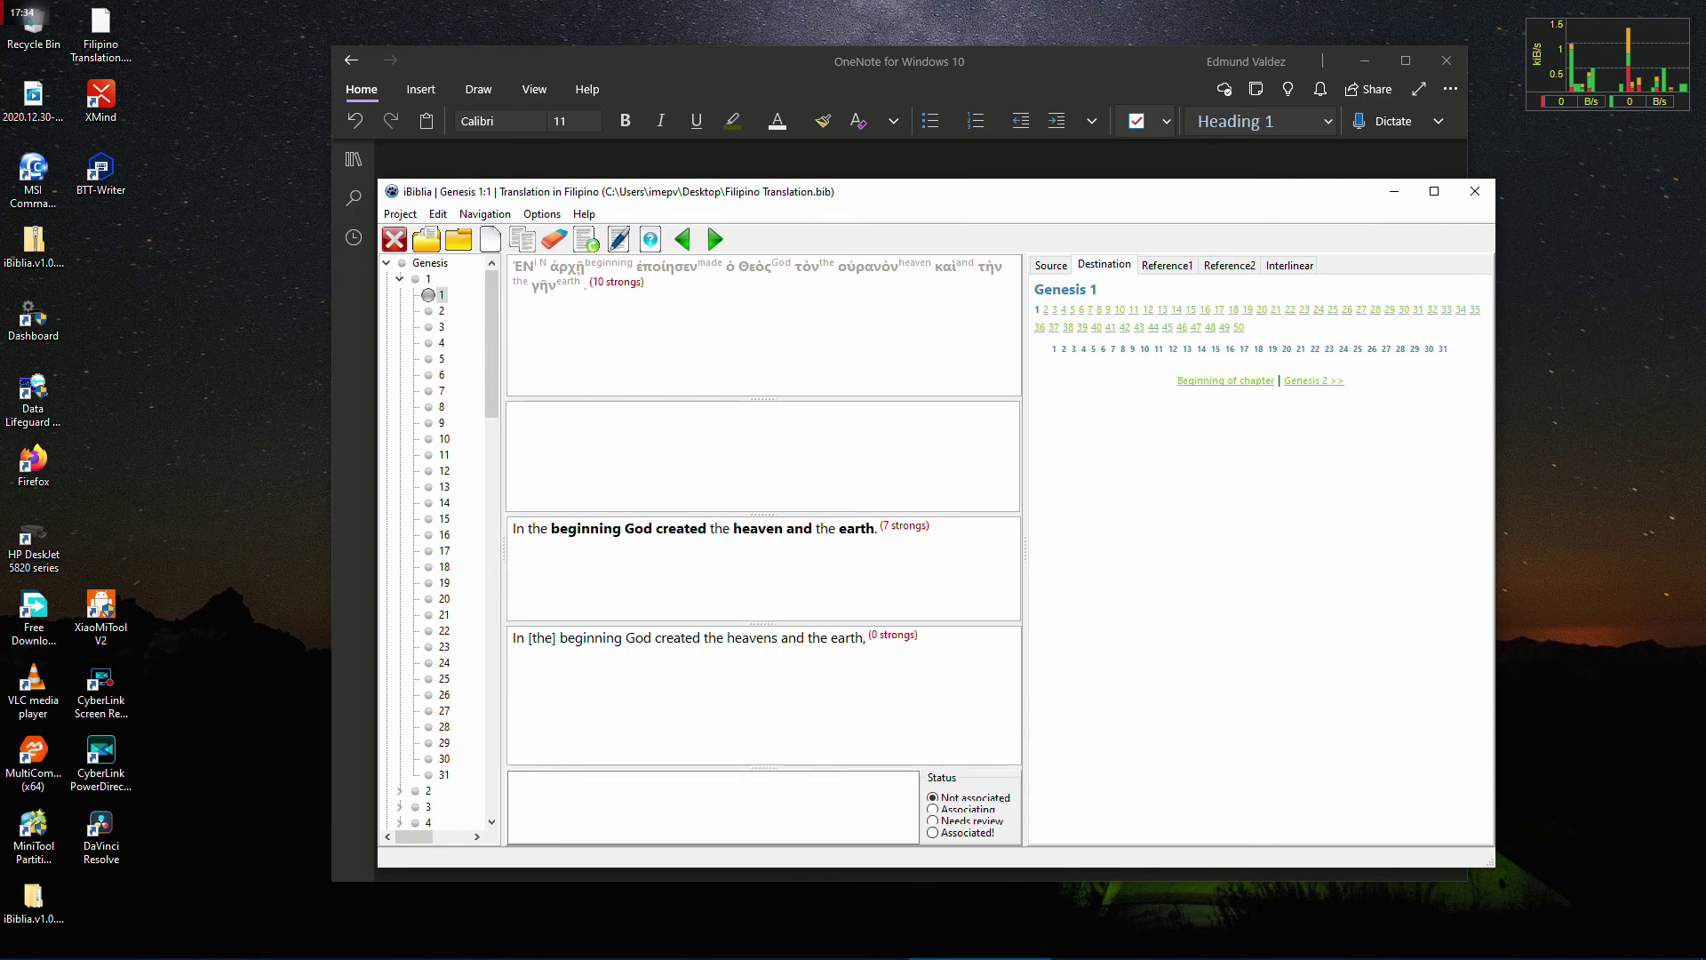
{"action": "left_click_drag", "start_coordinate": [951, 200], "coordinate": [866, 167]}
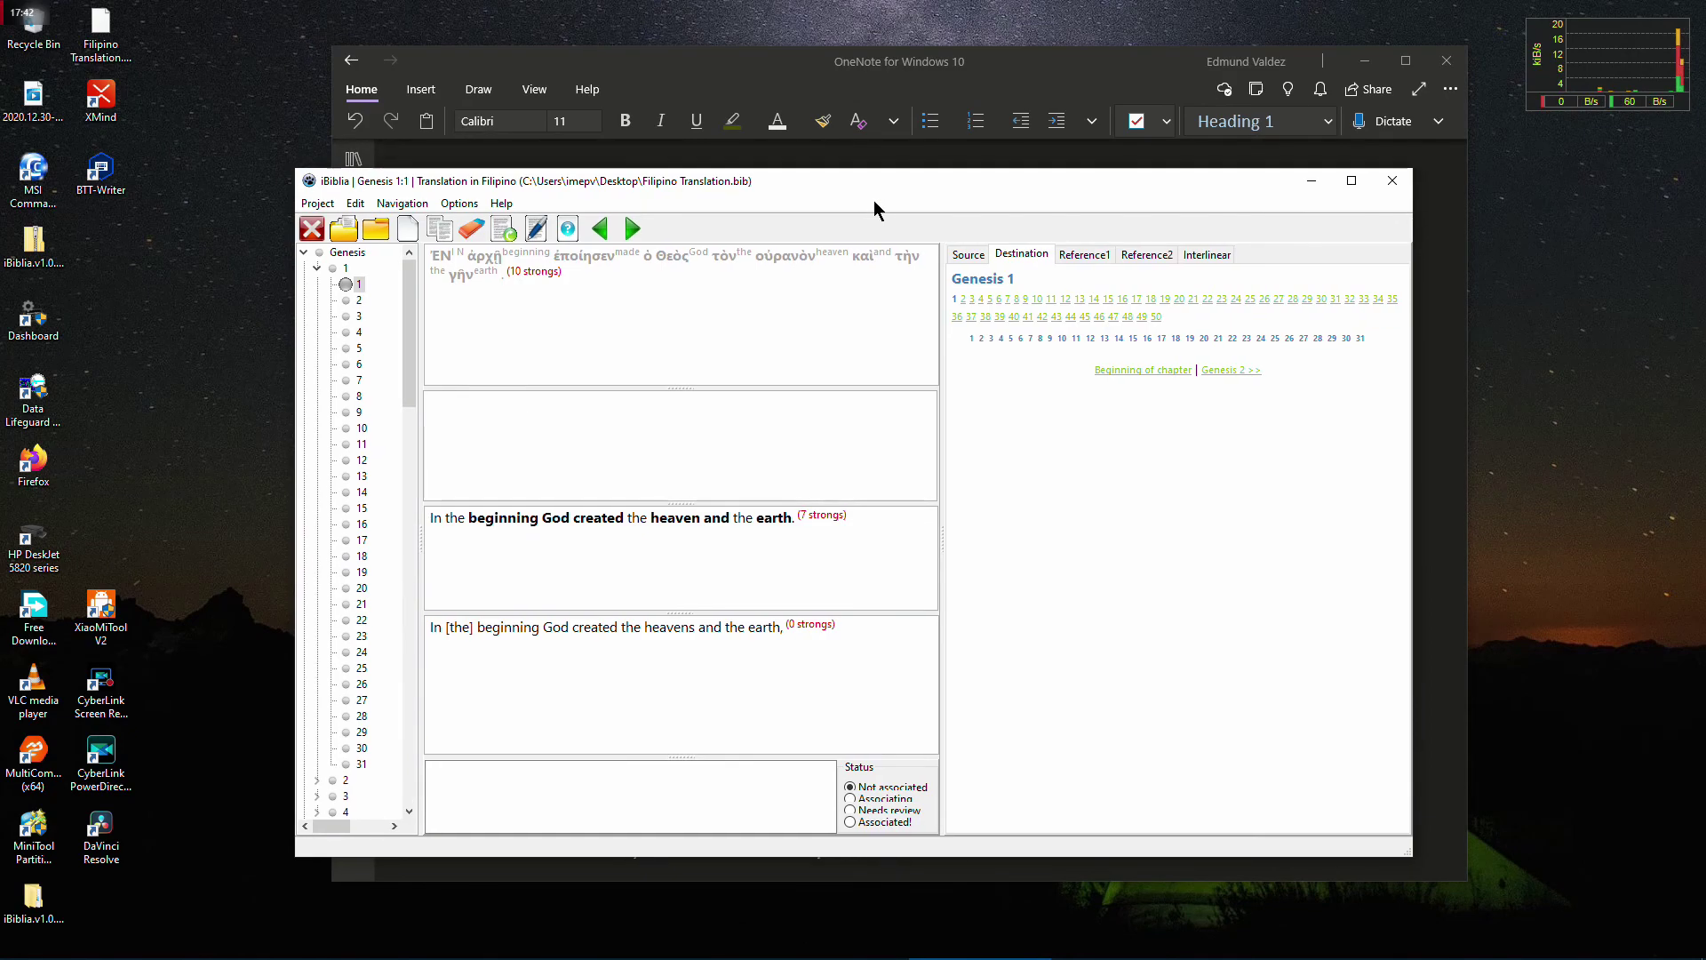
{"action": "mouse_move", "coordinate": [877, 185]}
{"action": "left_mouse_down"}
{"action": "mouse_move", "coordinate": [848, 179]}
{"action": "mouse_move", "coordinate": [861, 172]}
{"action": "left_mouse_up"}
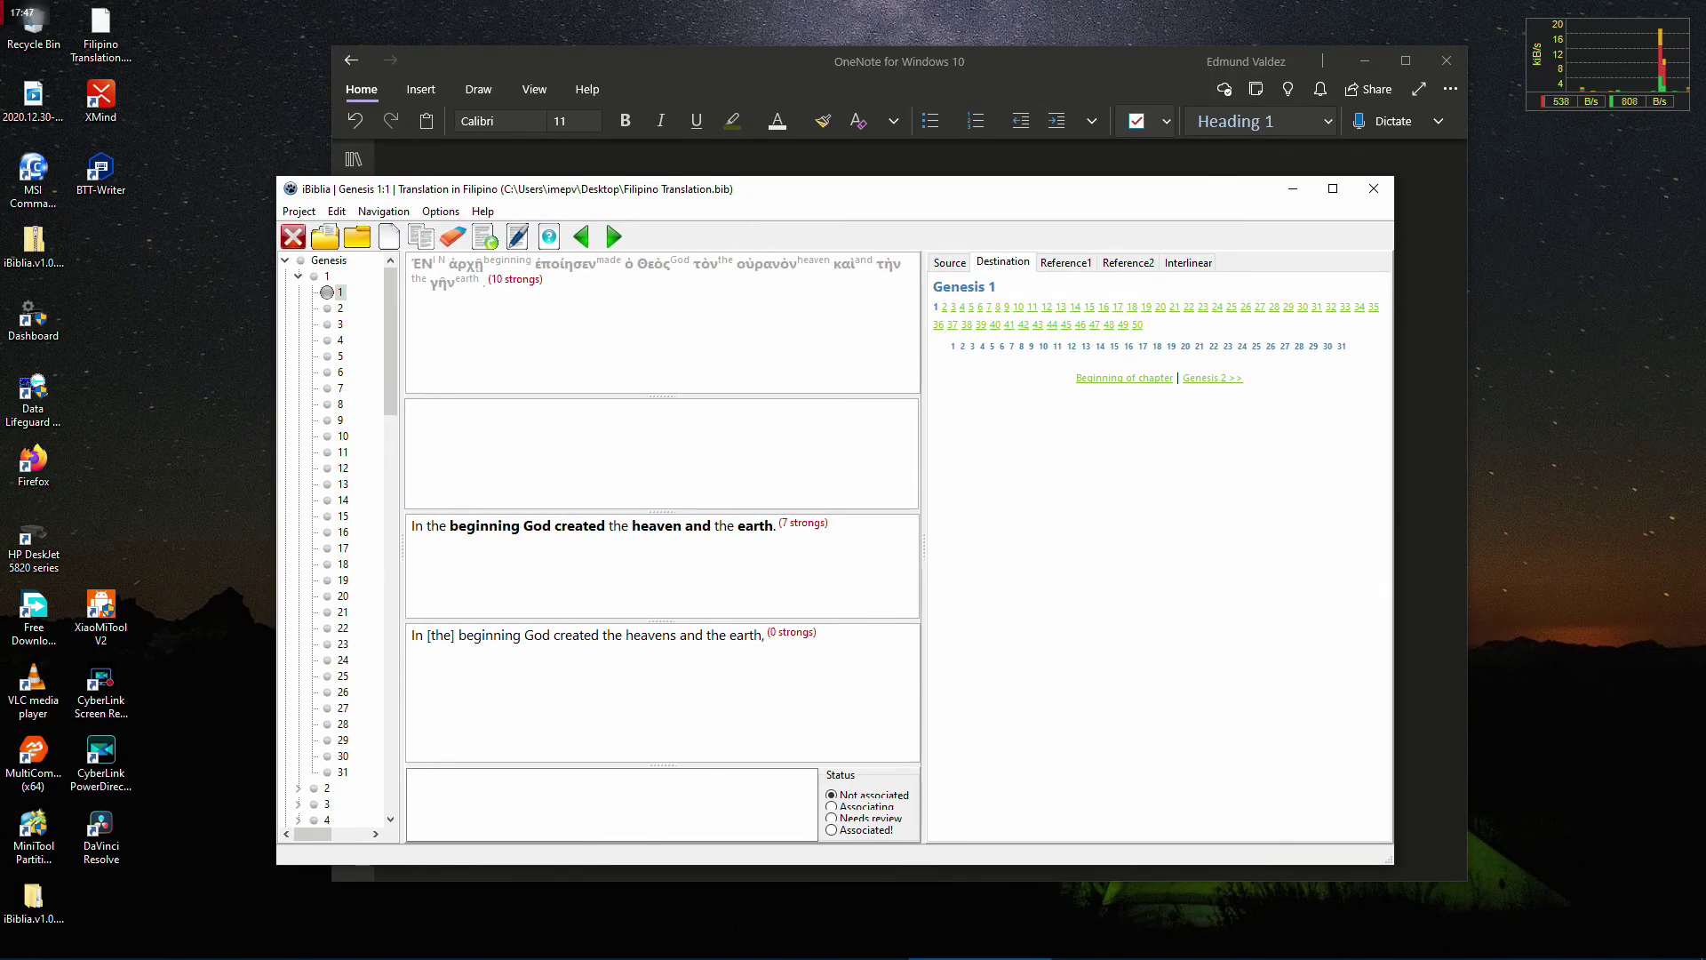
{"action": "left_click_drag", "start_coordinate": [663, 395], "coordinate": [659, 387]}
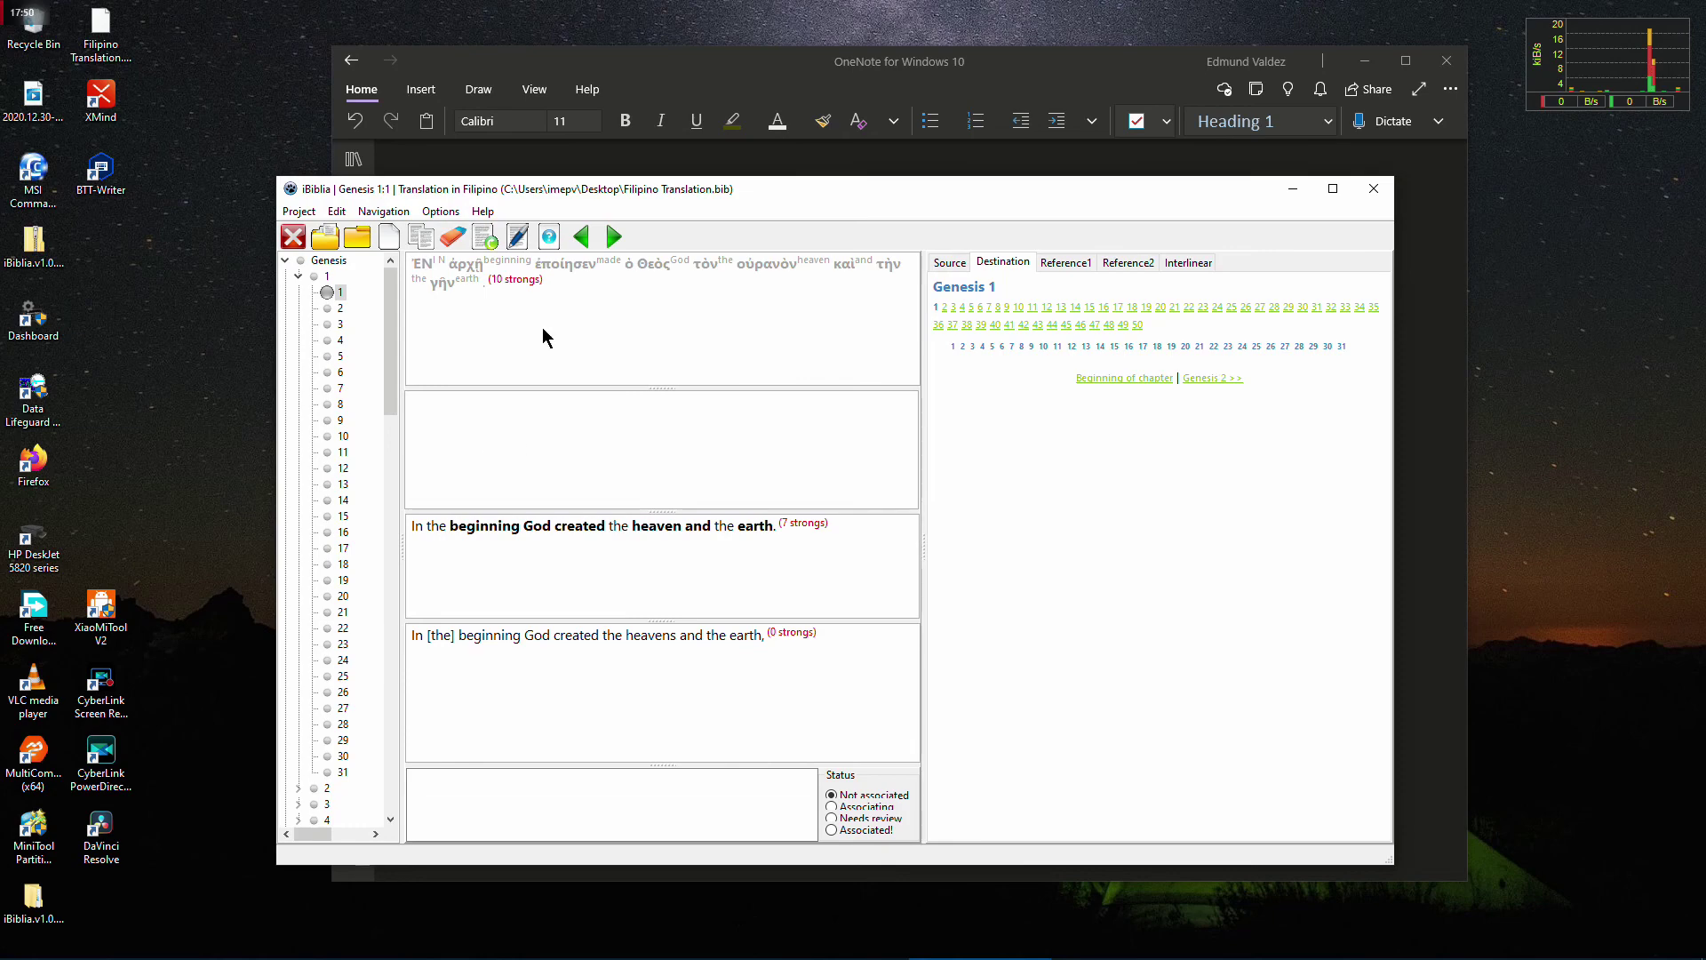
Look up the dictionary entry for the first Greek word of Genesis 1:1 and dismiss it
{"action": "mouse_move", "coordinate": [391, 293]}
{"action": "left_mouse_down"}
{"action": "mouse_move", "coordinate": [355, 762]}
{"action": "mouse_move", "coordinate": [408, 300]}
{"action": "left_mouse_up"}
{"action": "left_click", "coordinate": [424, 265]}
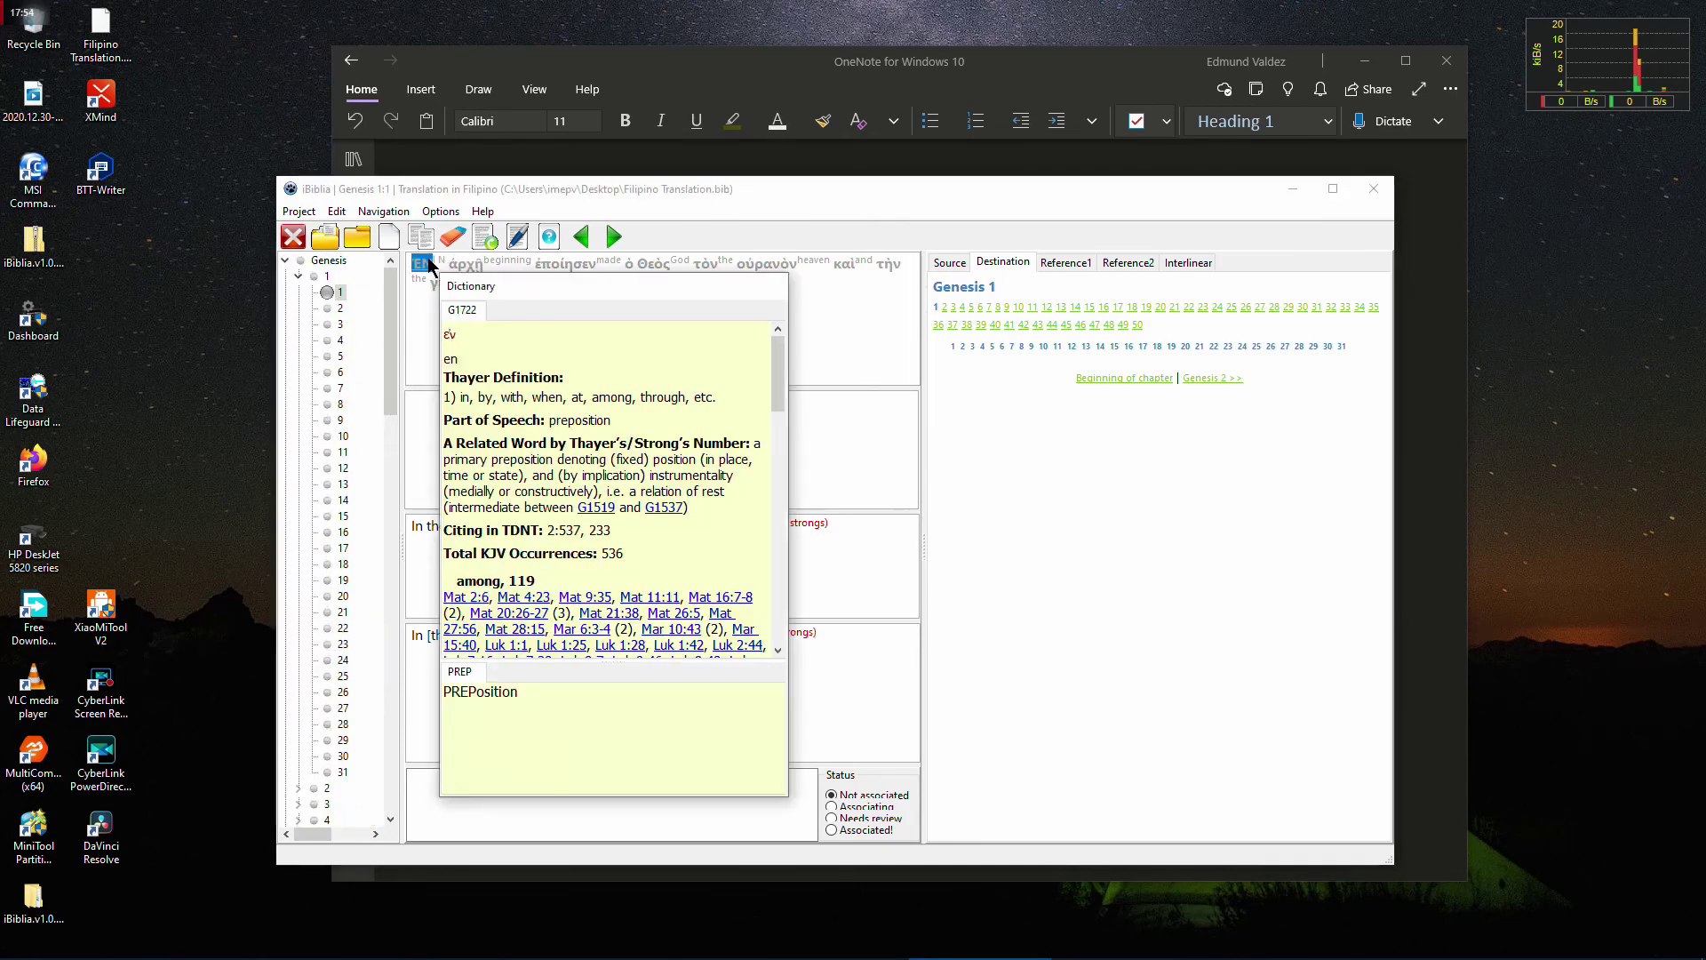
{"action": "left_click", "coordinate": [734, 387]}
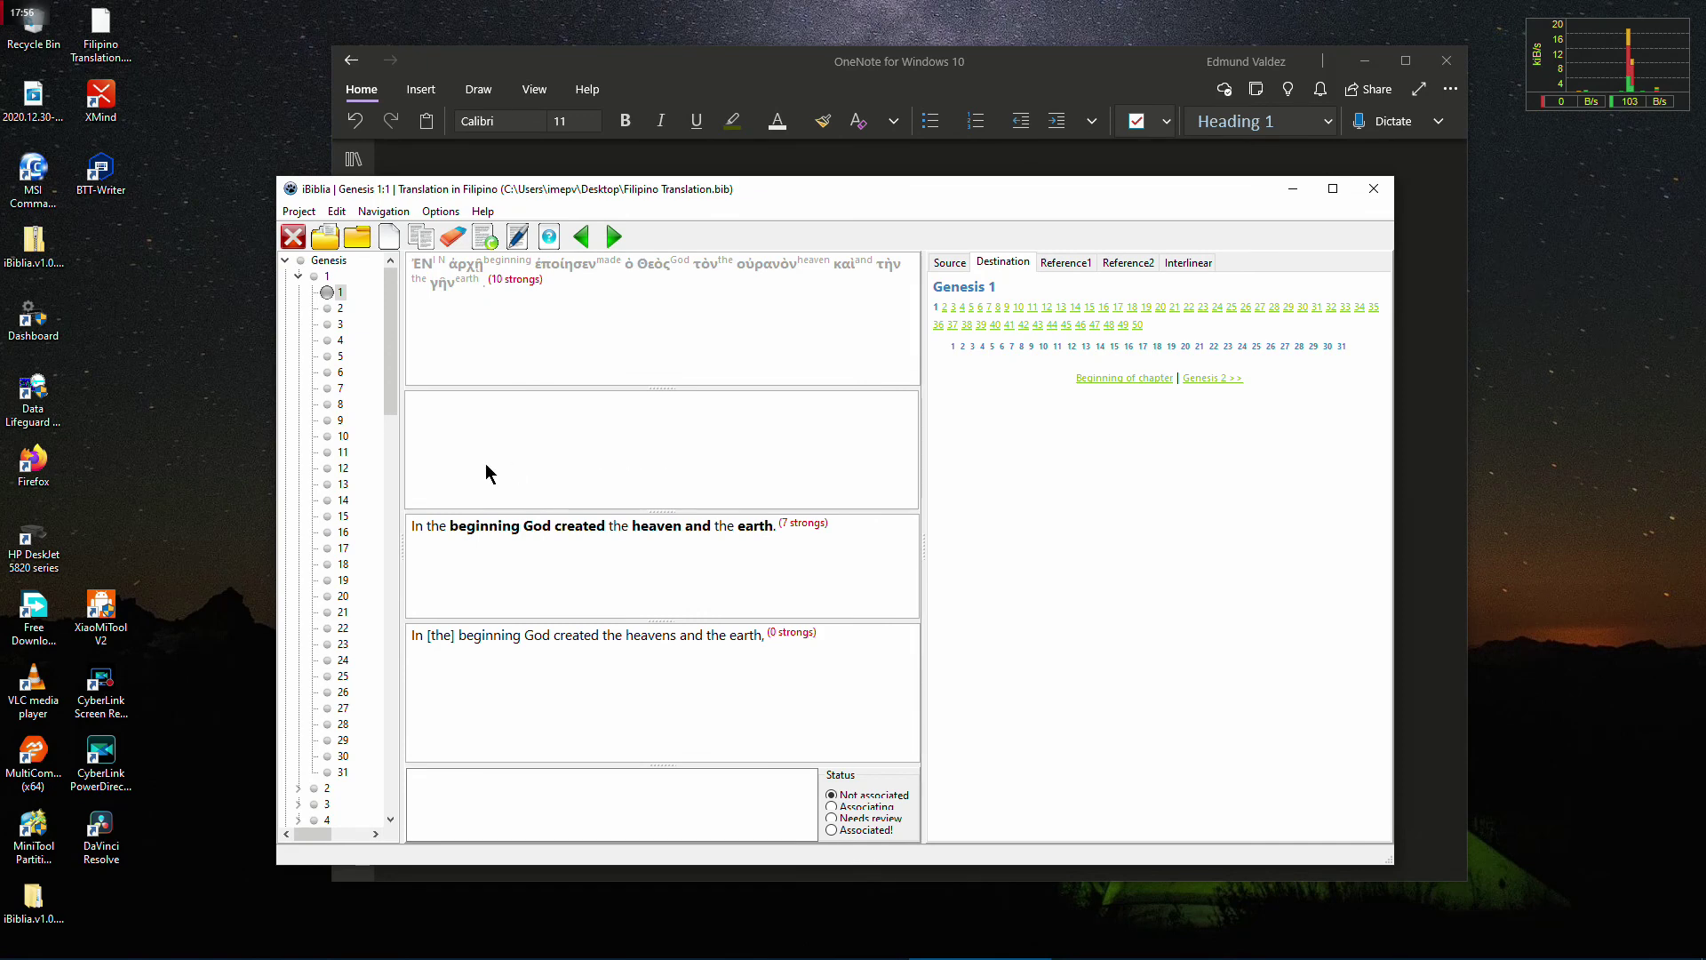
Slightly enlarge the Genesis 1:1 destination text pane and enter "Sa umpisa ay ginawa ng Diyos ang langit at ang lupa" in it
{"action": "left_click", "coordinate": [596, 439]}
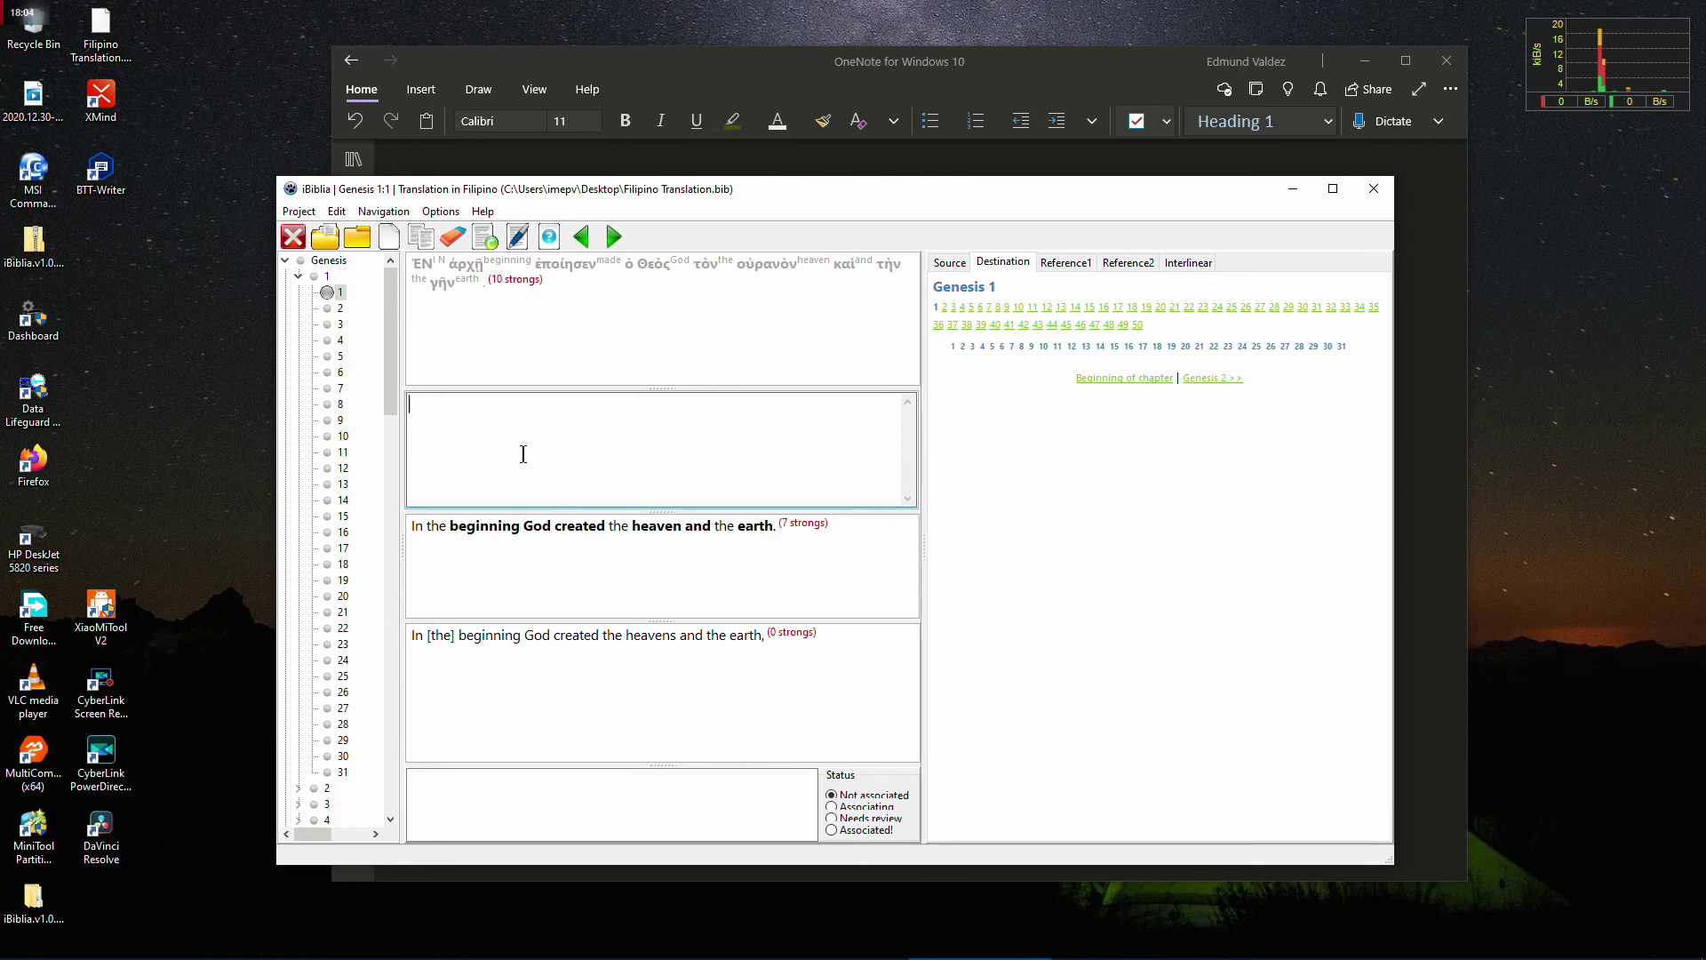
{"action": "left_click_drag", "start_coordinate": [662, 512], "coordinate": [662, 518]}
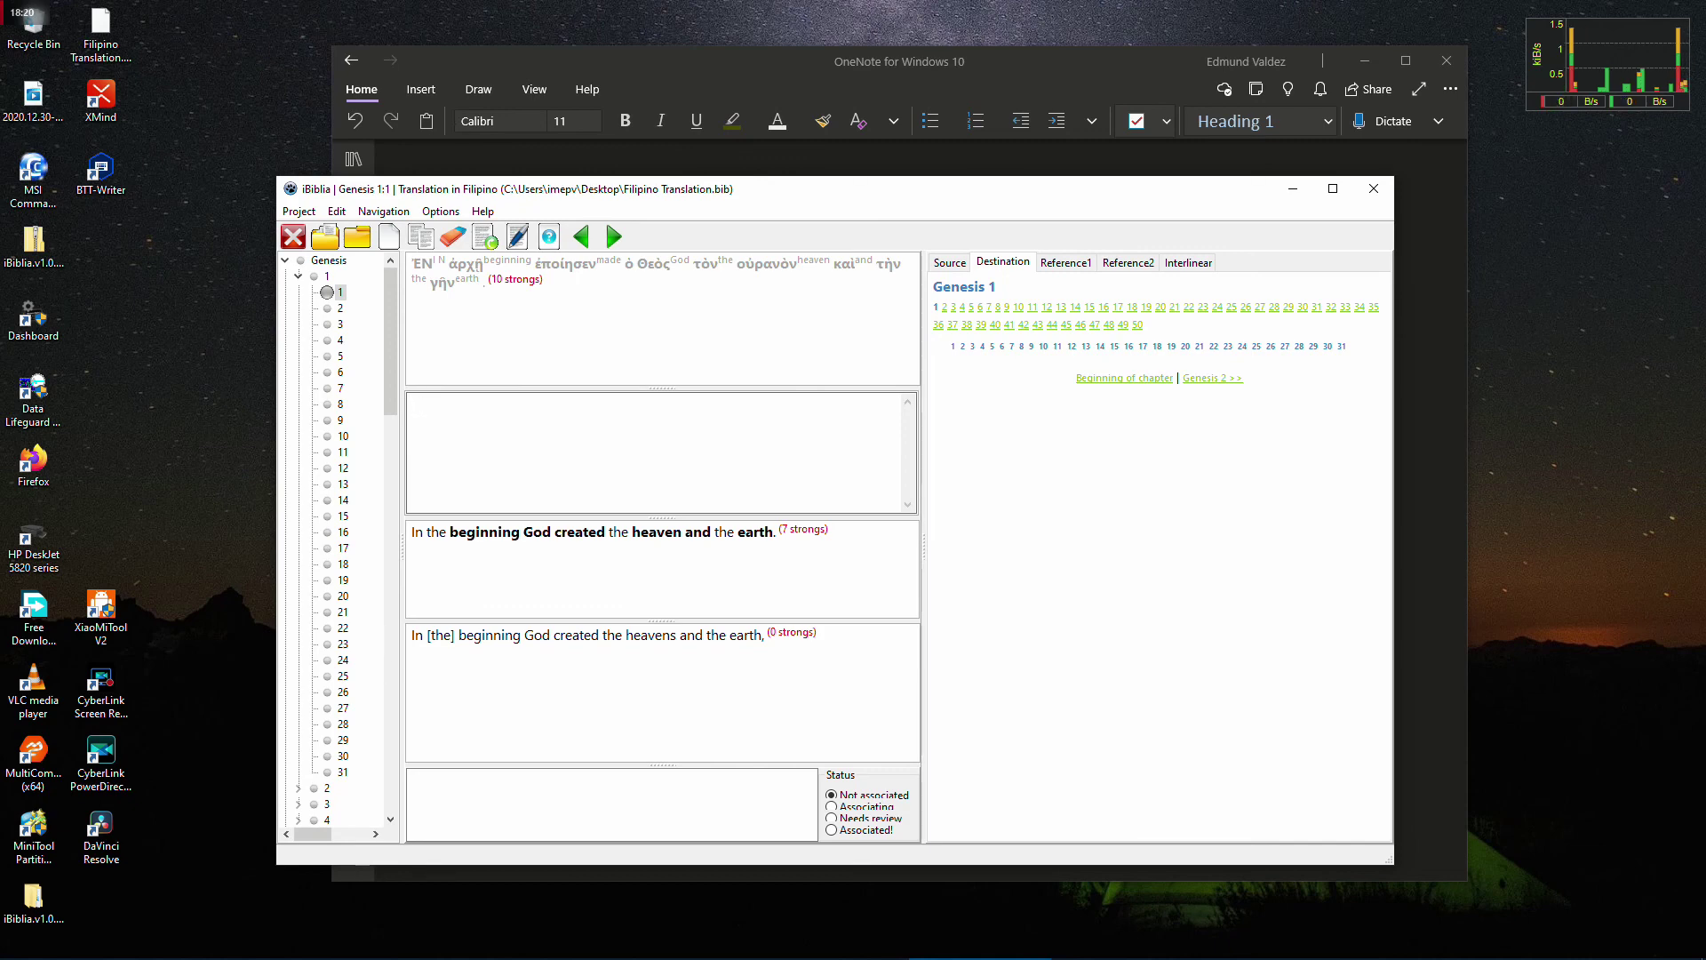
{"action": "type", "text": "Sa"}
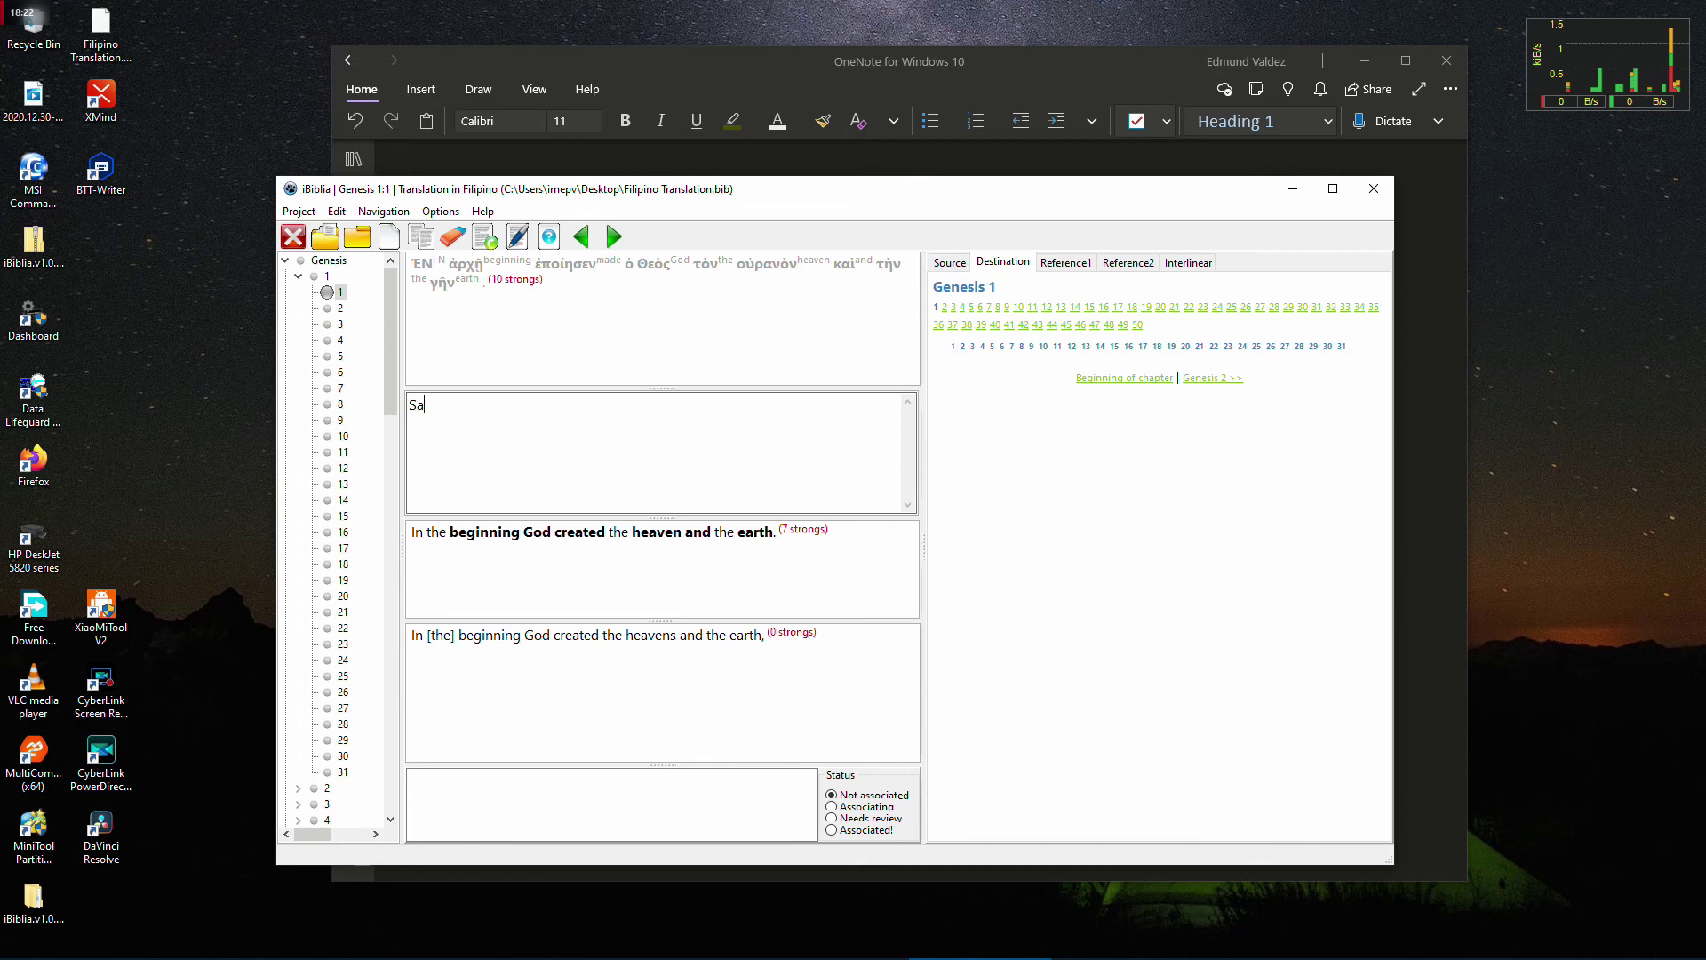
{"action": "key", "text": "BackSpace"}
{"action": "key", "text": "BackSpace"}
{"action": "type", "text": "Sa umpi"}
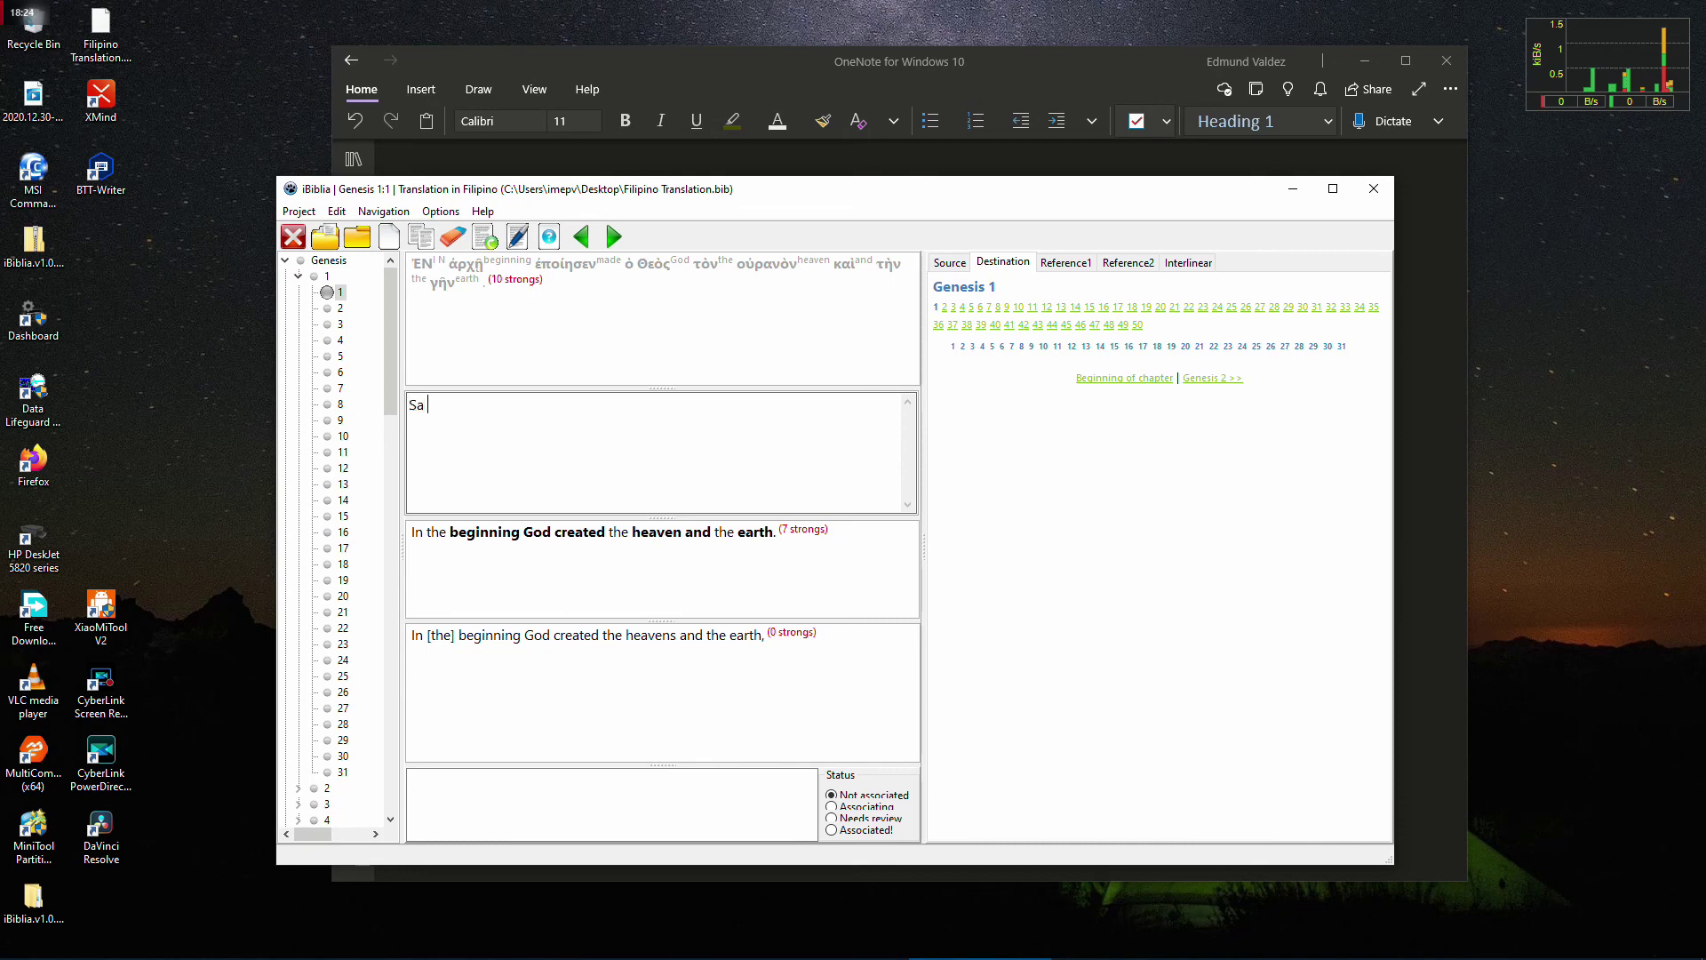
{"action": "type", "text": "sa"}
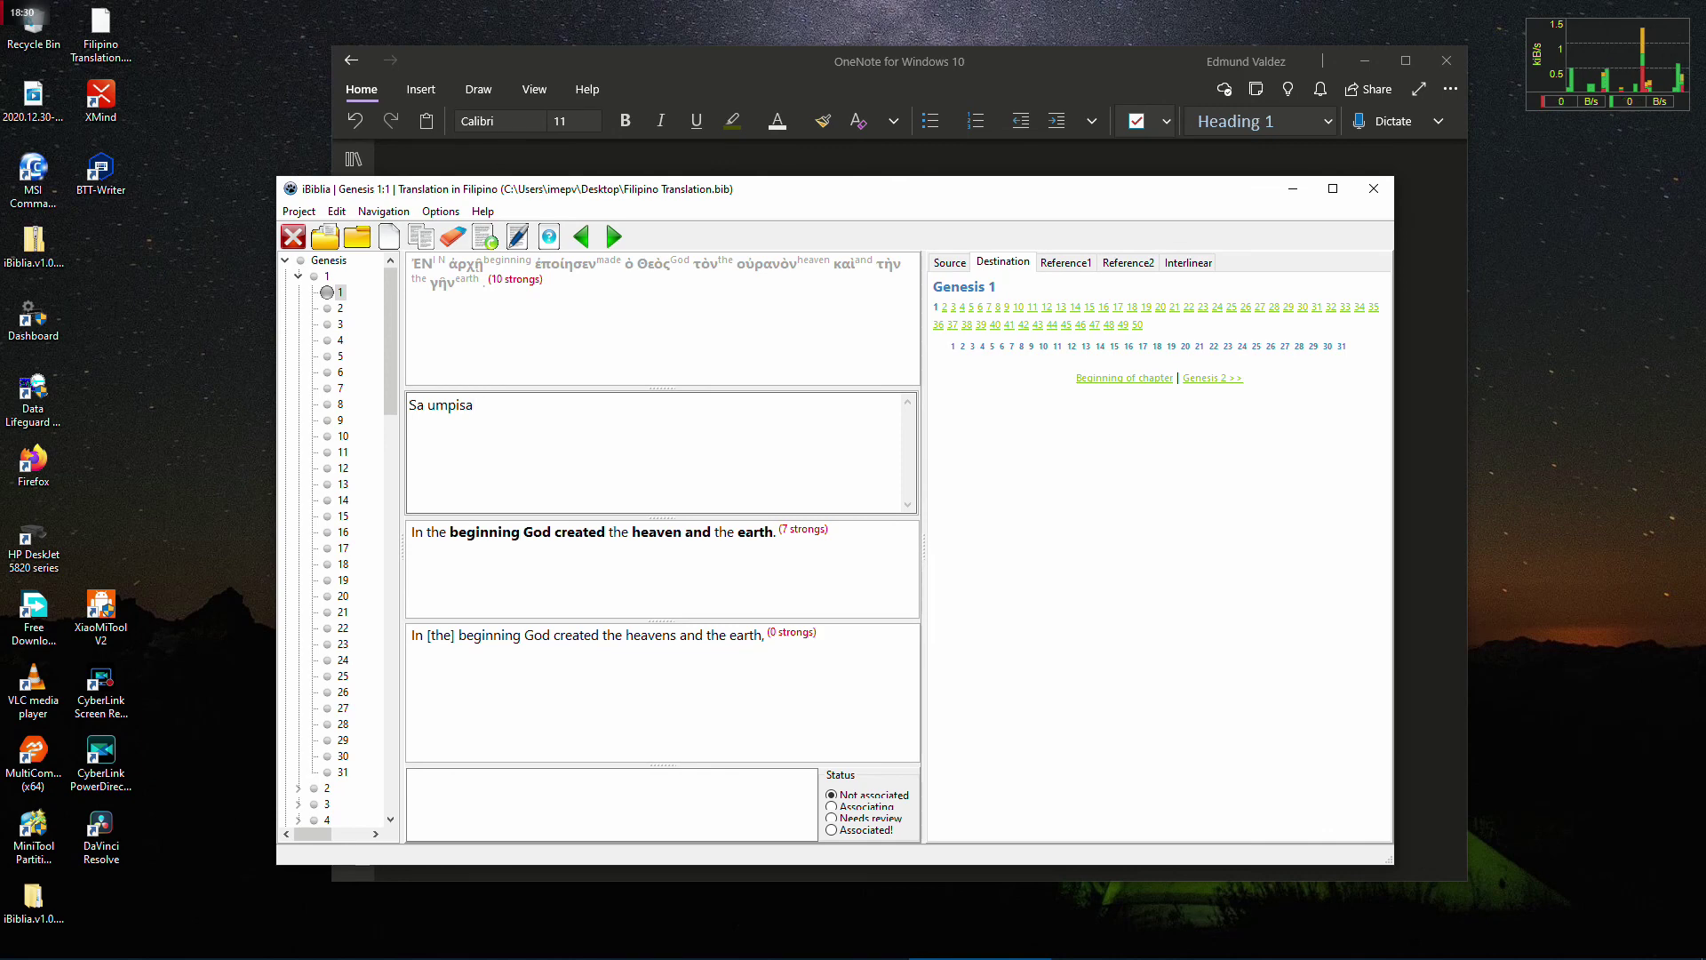
{"action": "type", "text": " ay"}
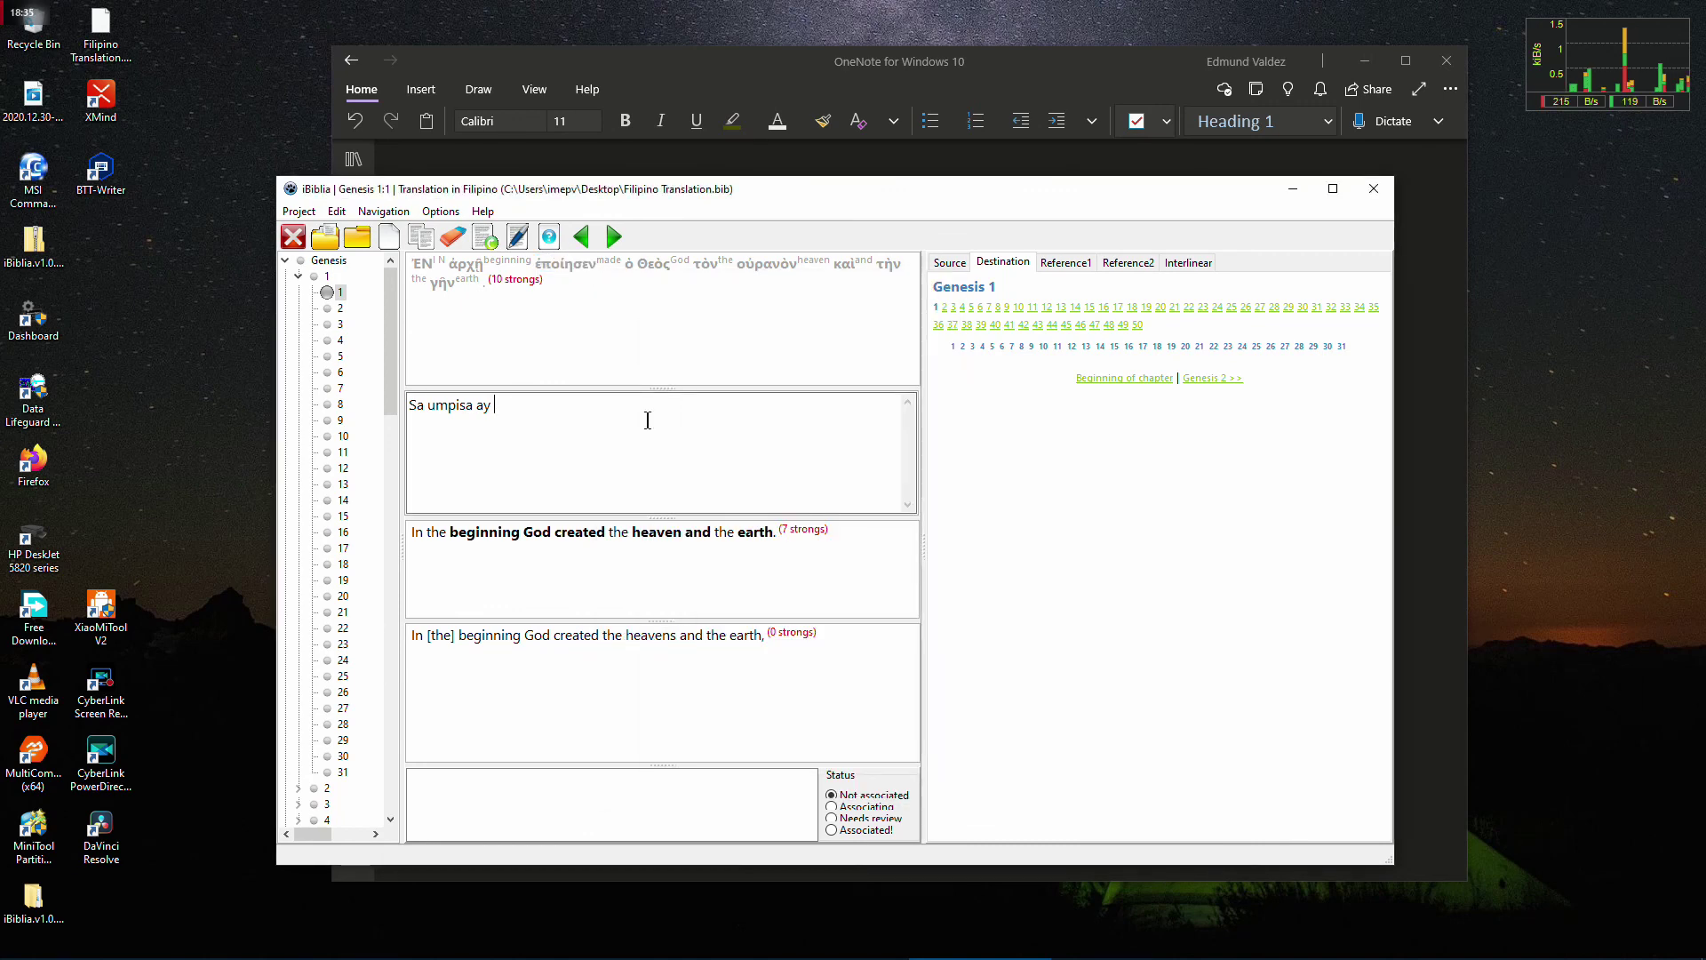
{"action": "type", "text": "ginaw"}
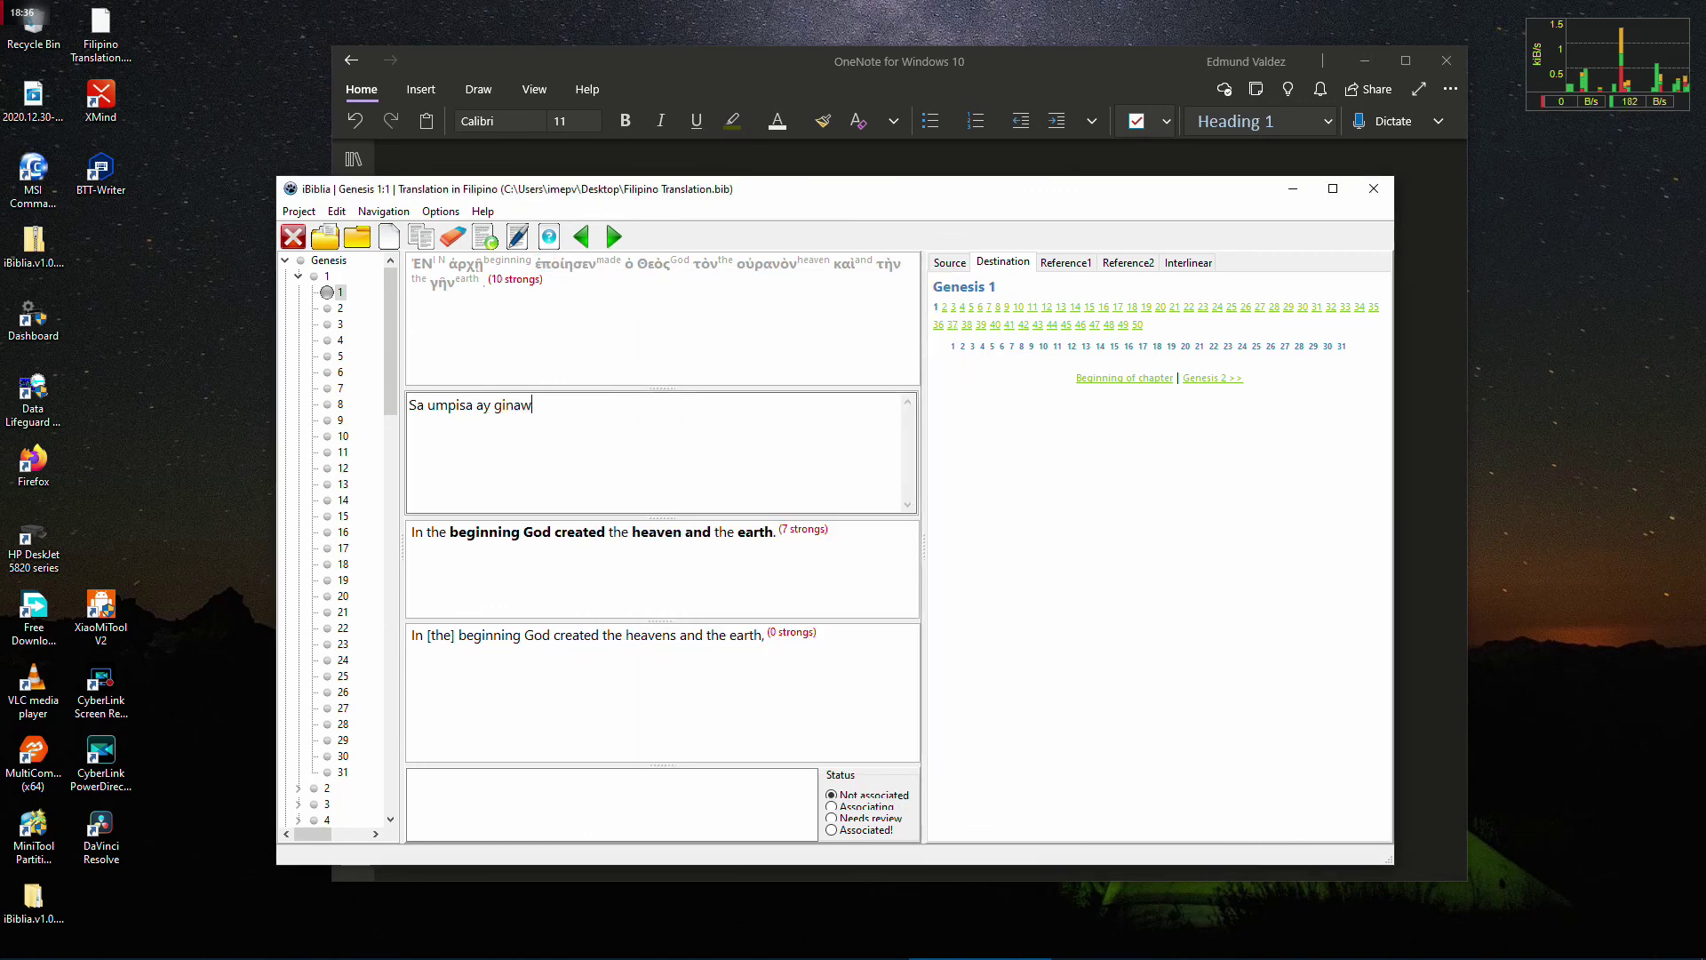
{"action": "type", "text": "a ng Diyos"}
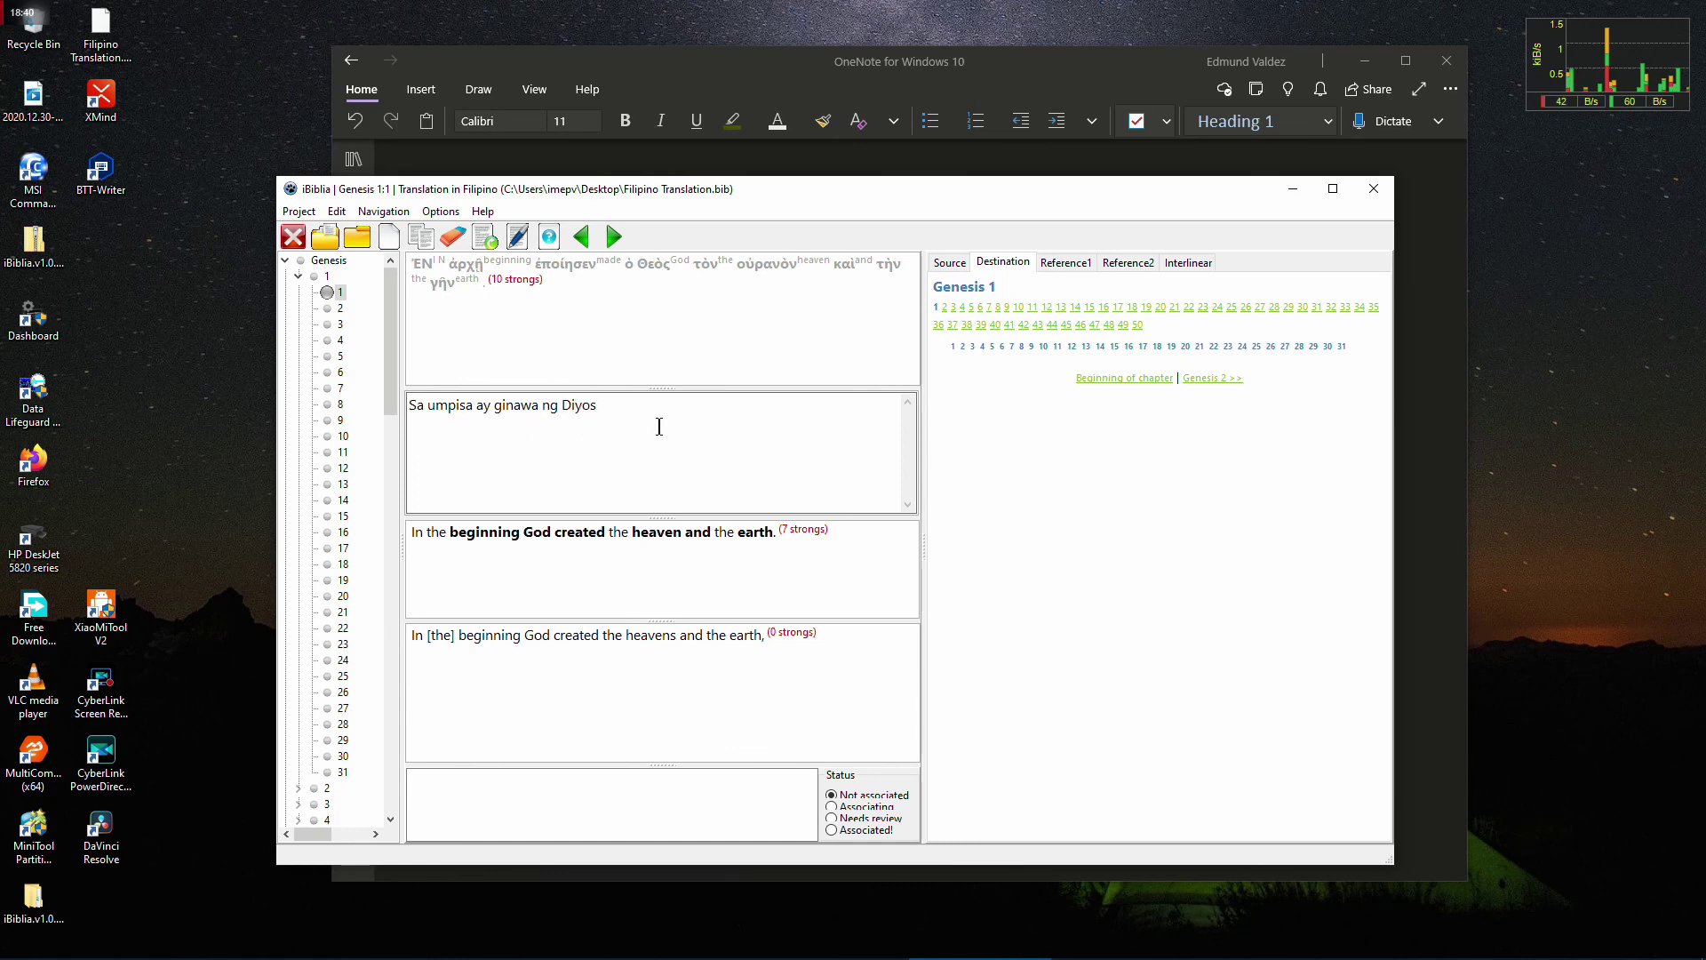
{"action": "type", "text": " a"}
{"action": "key", "text": "BackSpace"}
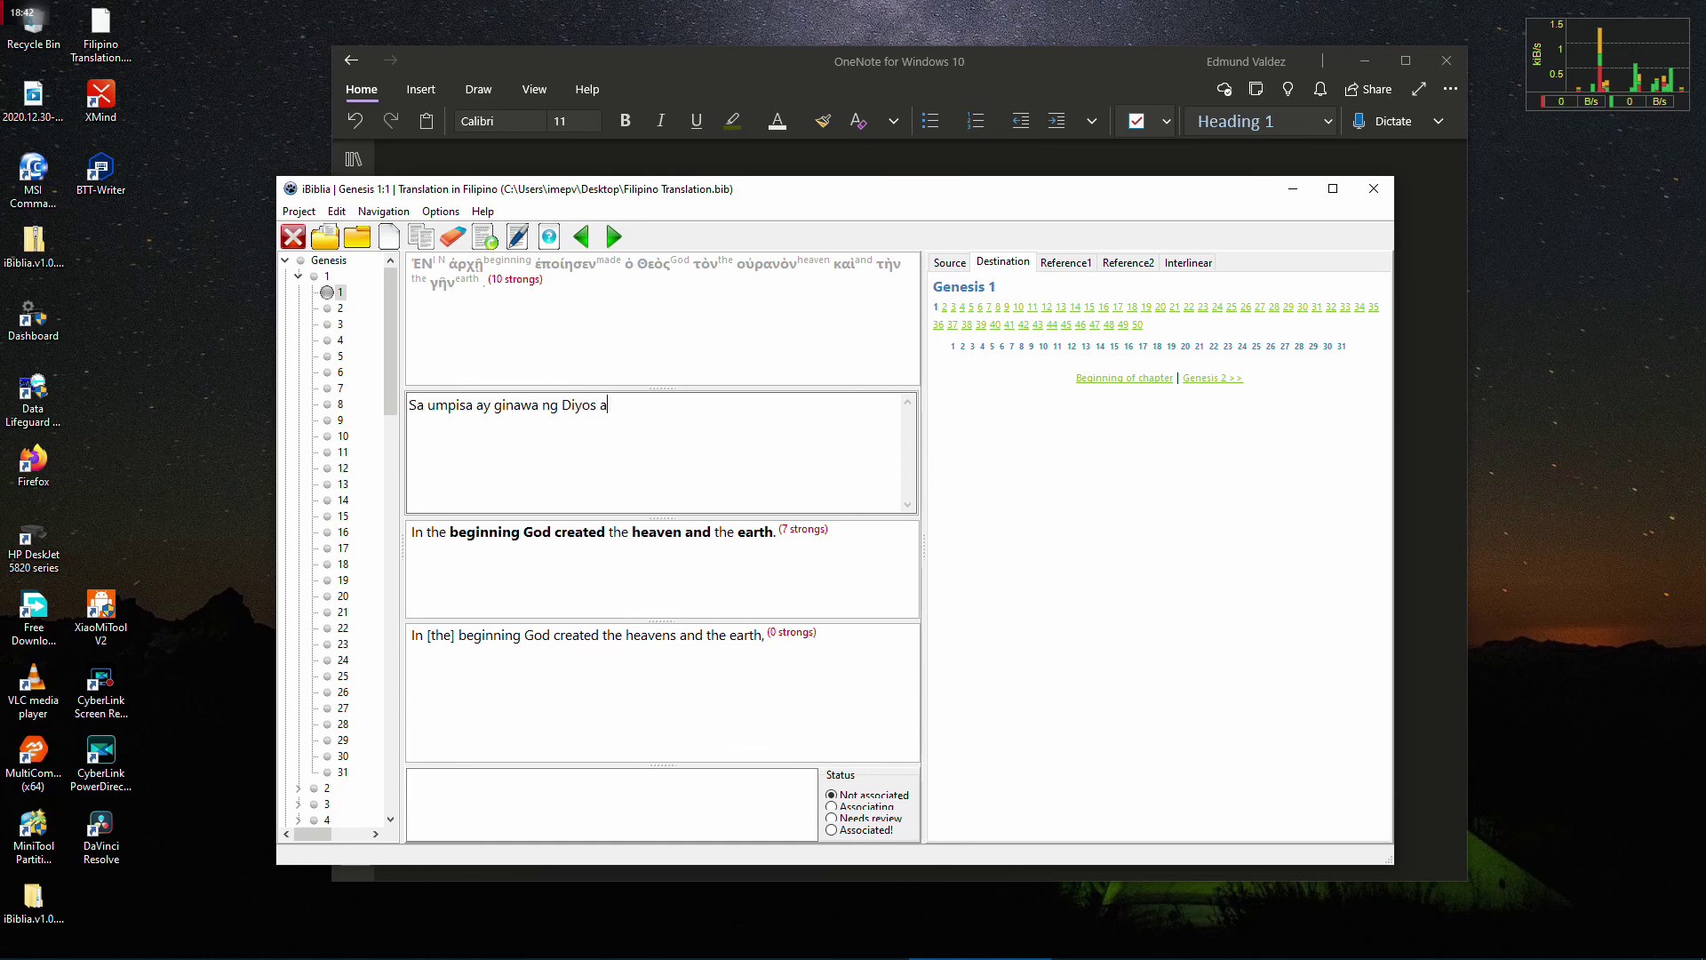
{"action": "type", "text": "ang langit "}
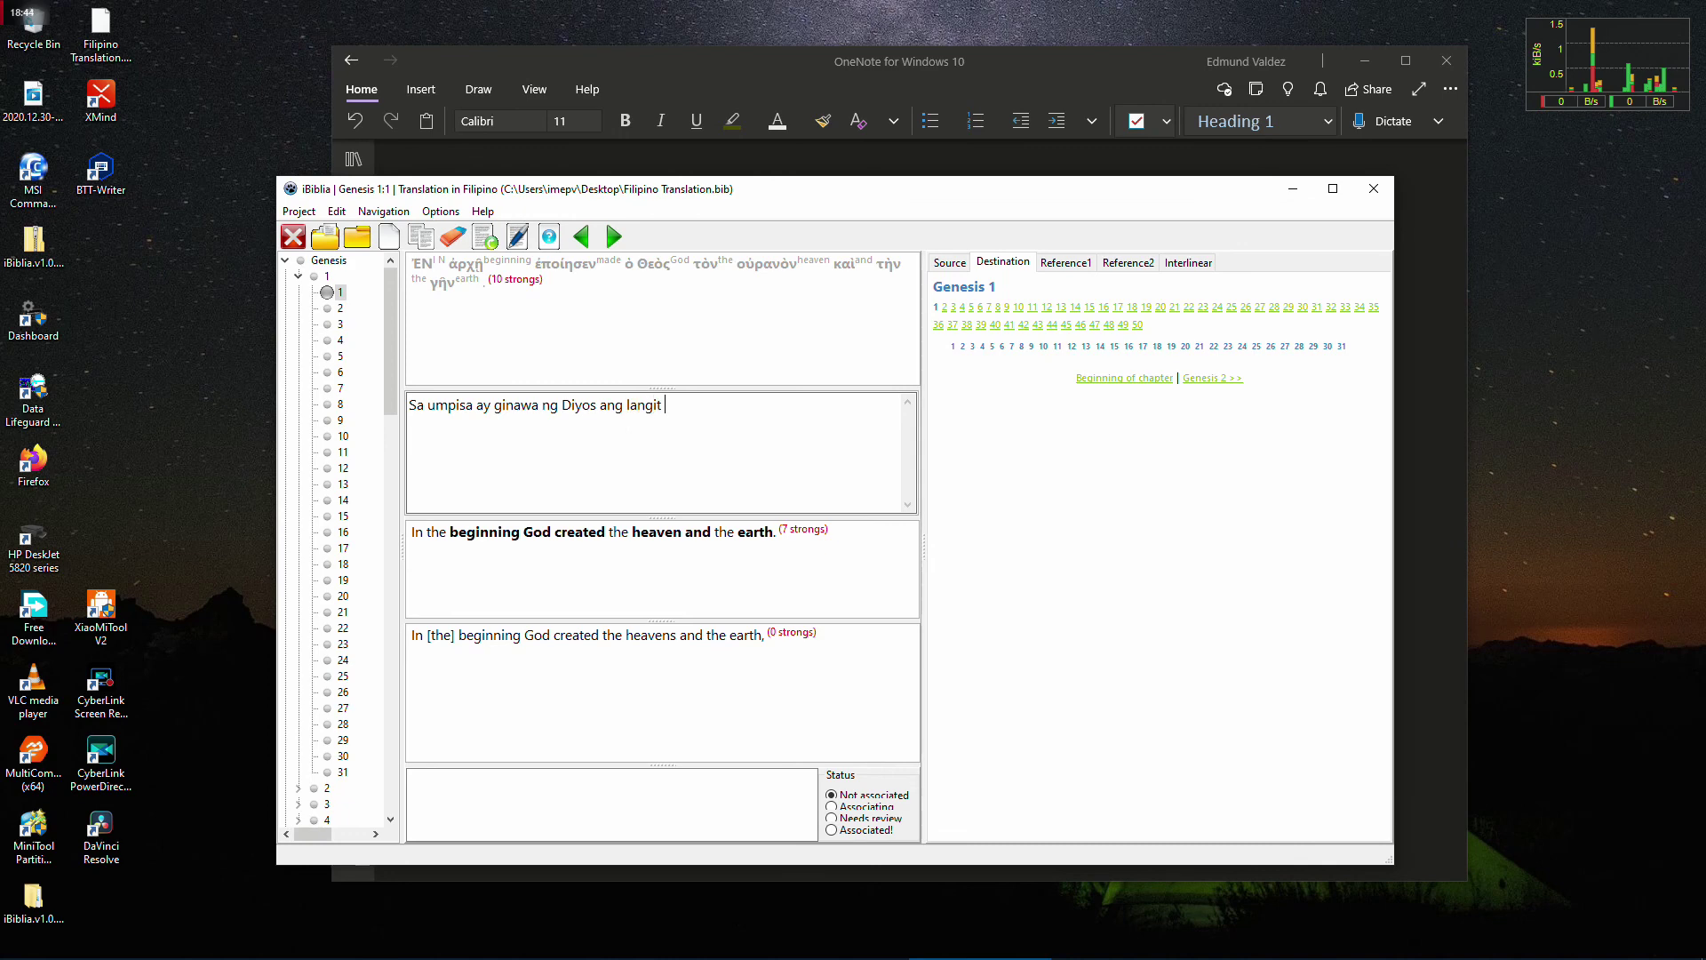
{"action": "type", "text": "at ang lupa"}
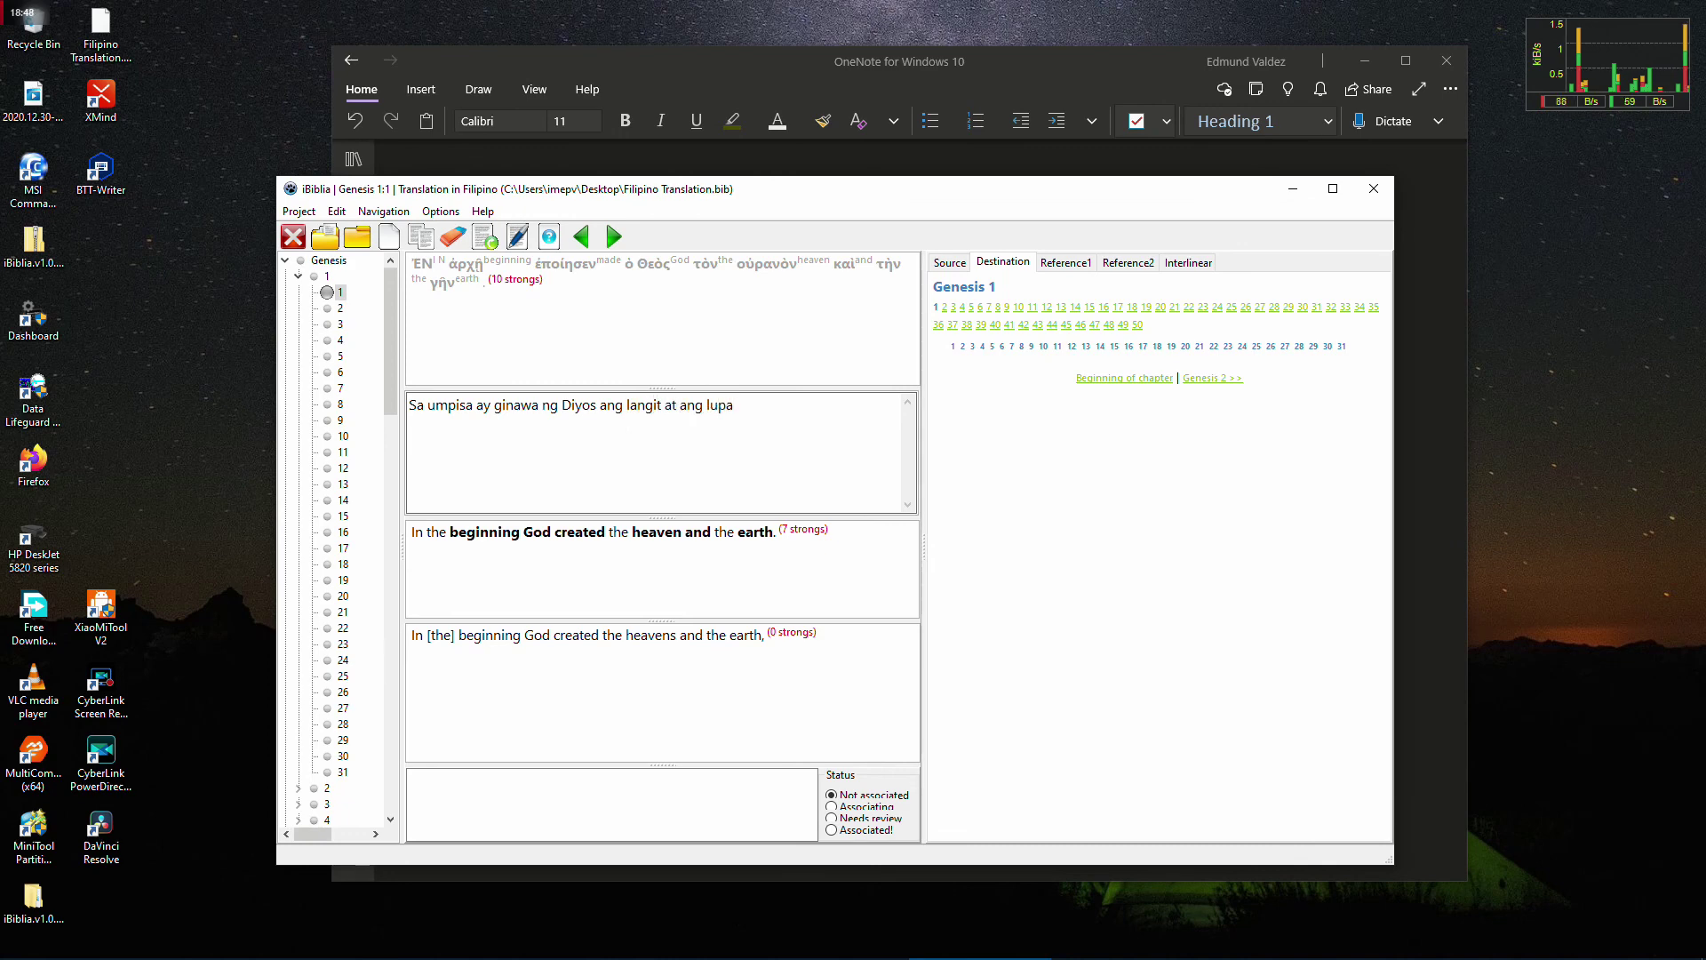
Replace the last word of the Filipino sentence with "daigdig" and end it with a period
{"action": "key", "text": "BackSpace"}
{"action": "key", "text": "BackSpace"}
{"action": "key", "text": "BackSpace"}
{"action": "key", "text": "BackSpace"}
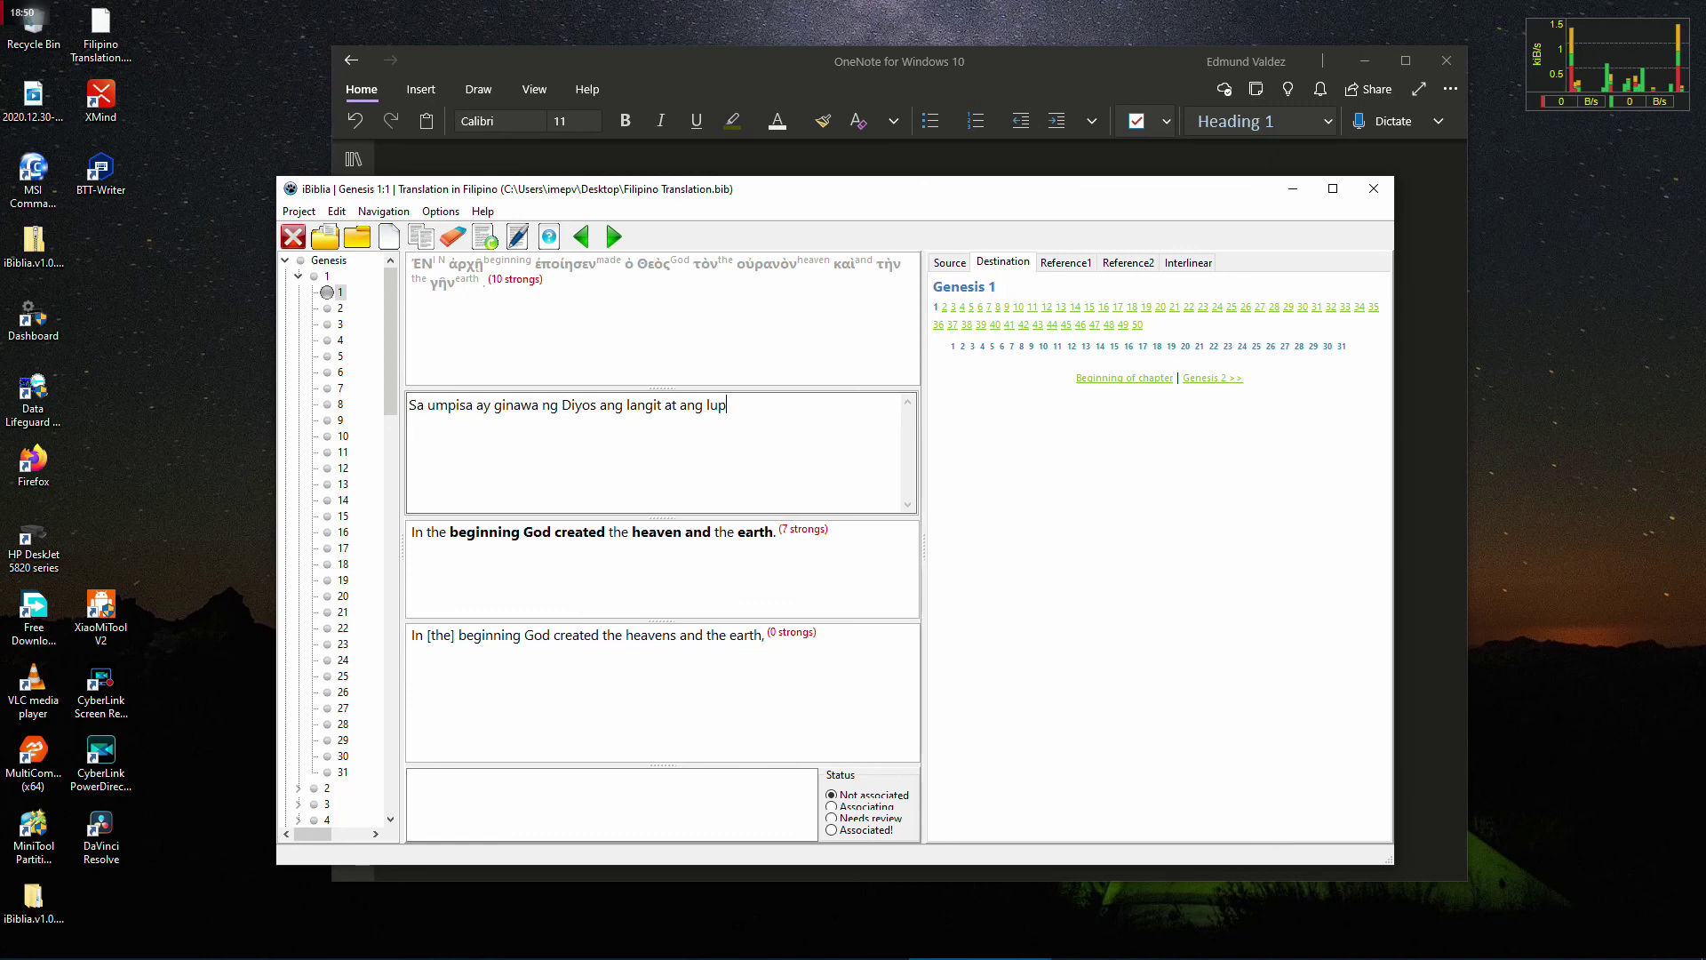
{"action": "type", "text": "daigdig"}
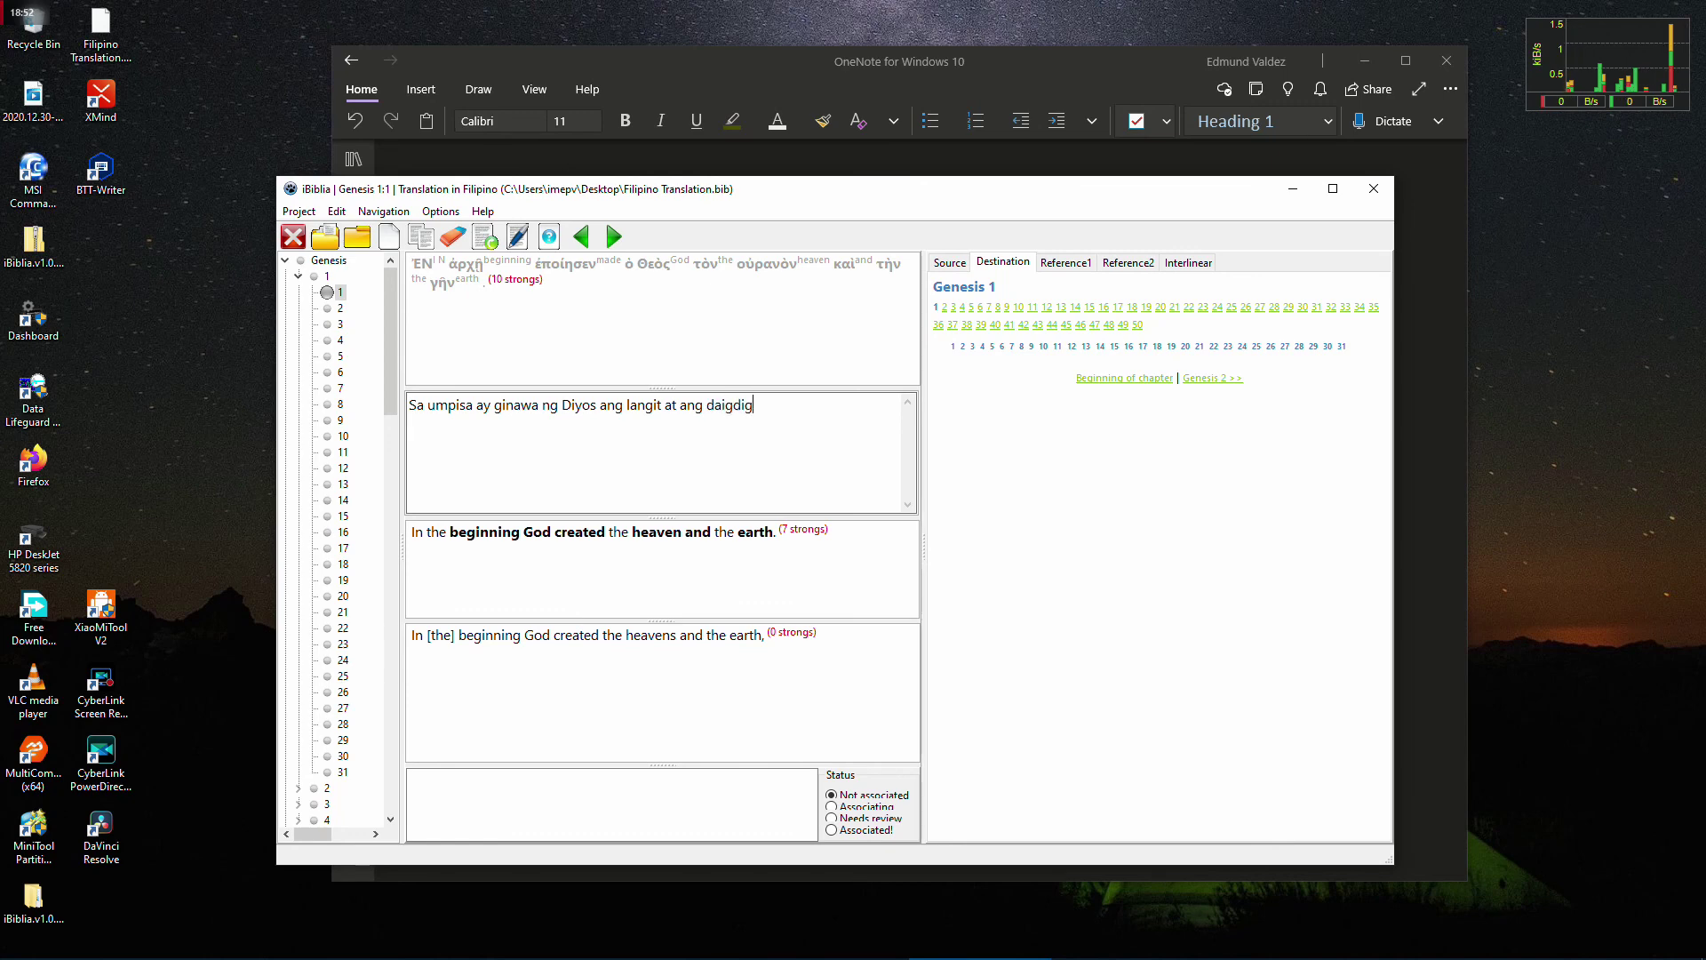
{"action": "type", "text": "."}
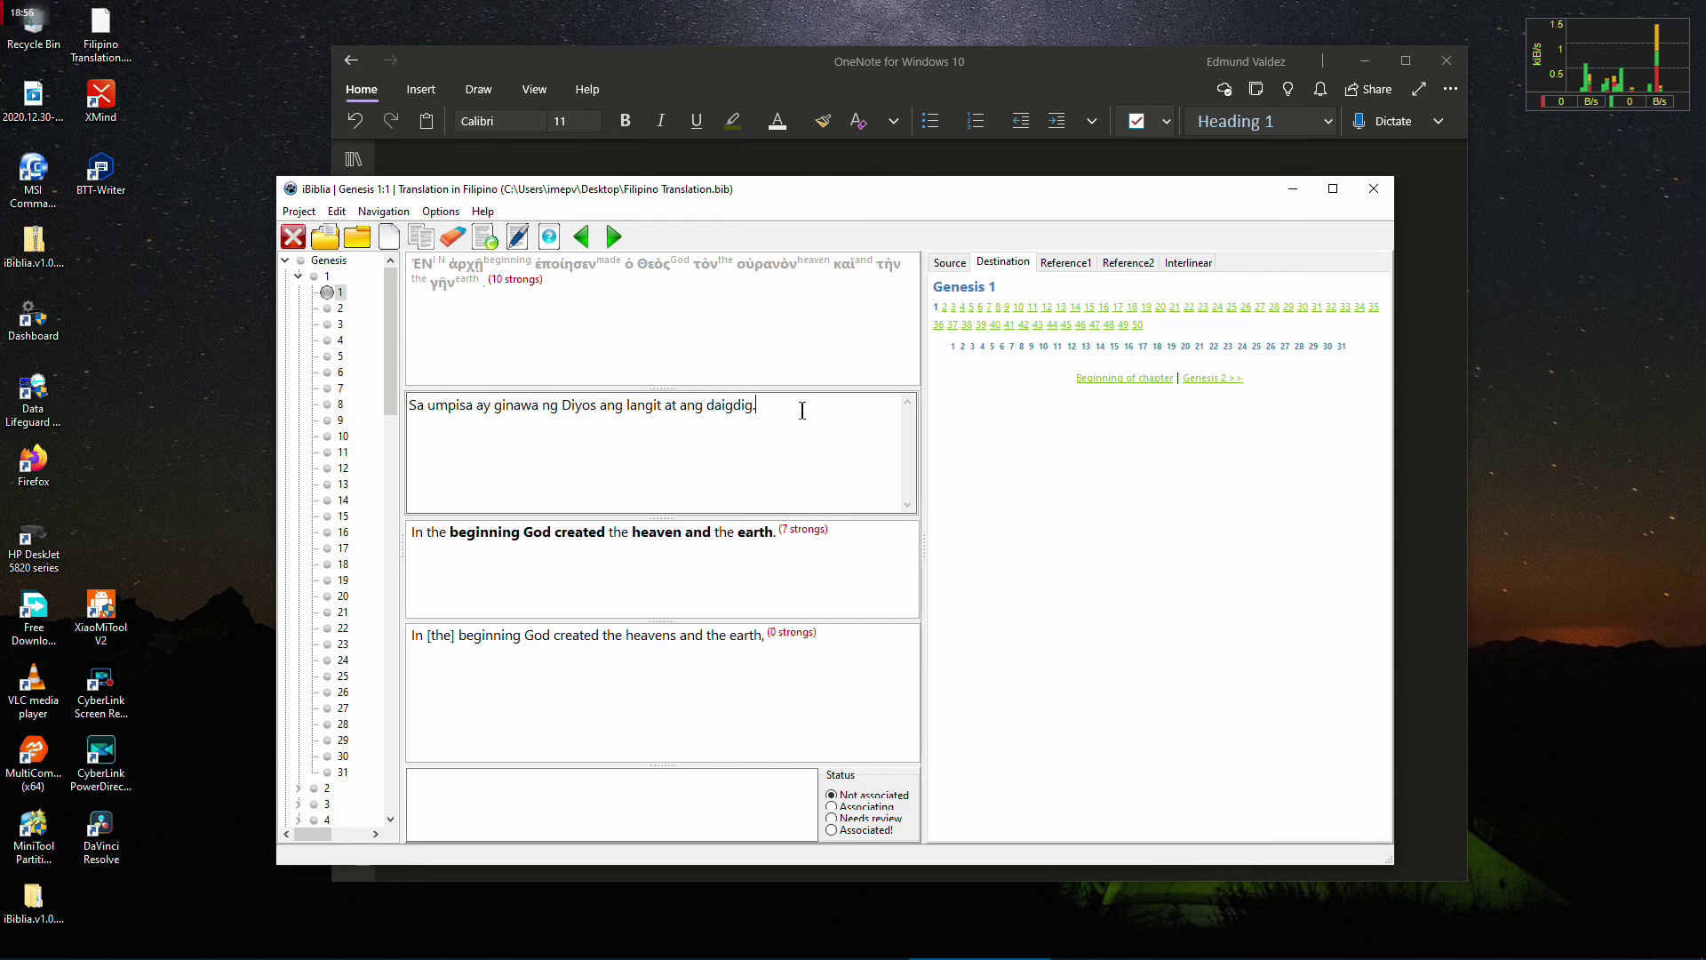
Highlight the whole Filipino sentence to review it, clear the selection and commit it as the Genesis 1:1 destination text
{"action": "key", "text": "ctrl+shift+Left"}
{"action": "key", "text": "ctrl+shift+Left"}
{"action": "key", "text": "ctrl+shift+Left"}
{"action": "key", "text": "ctrl+shift+Left"}
{"action": "key", "text": "ctrl+shift+Left"}
{"action": "key", "text": "ctrl+shift+Left"}
{"action": "key", "text": "ctrl+shift+Left"}
{"action": "key", "text": "ctrl+shift+Left"}
{"action": "key", "text": "ctrl+shift+Left"}
{"action": "key", "text": "ctrl+shift+Left"}
{"action": "key", "text": "ctrl+shift+Left"}
{"action": "key", "text": "ctrl+shift+Left"}
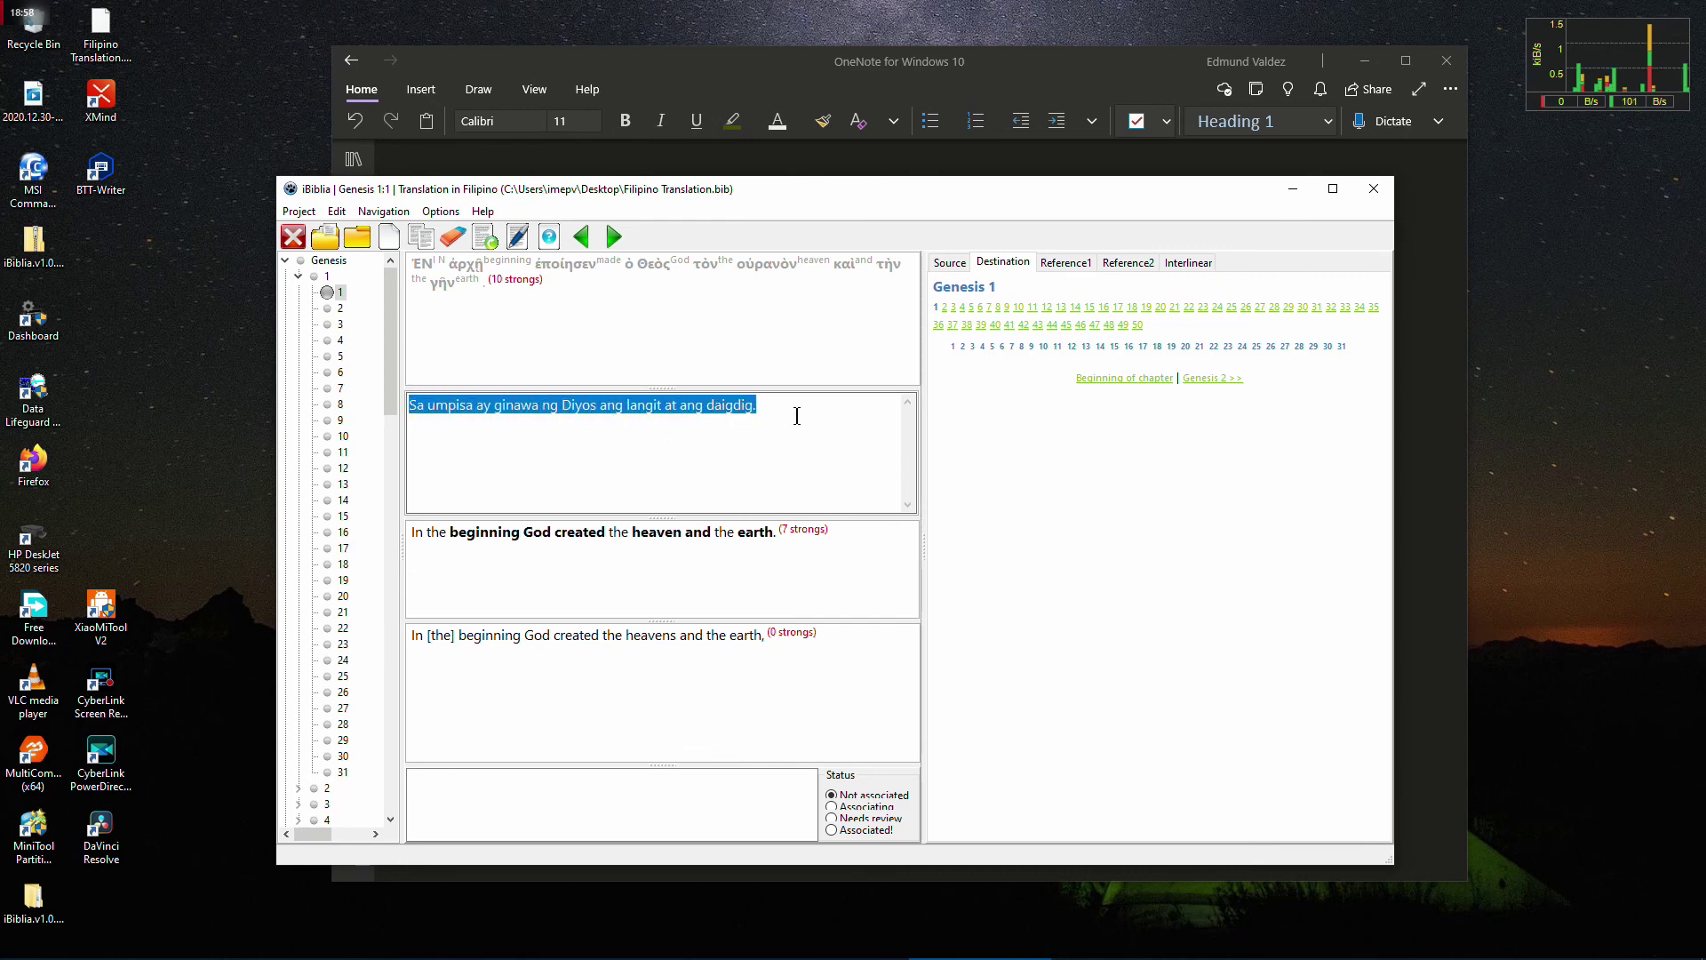
{"action": "left_click", "coordinate": [797, 416]}
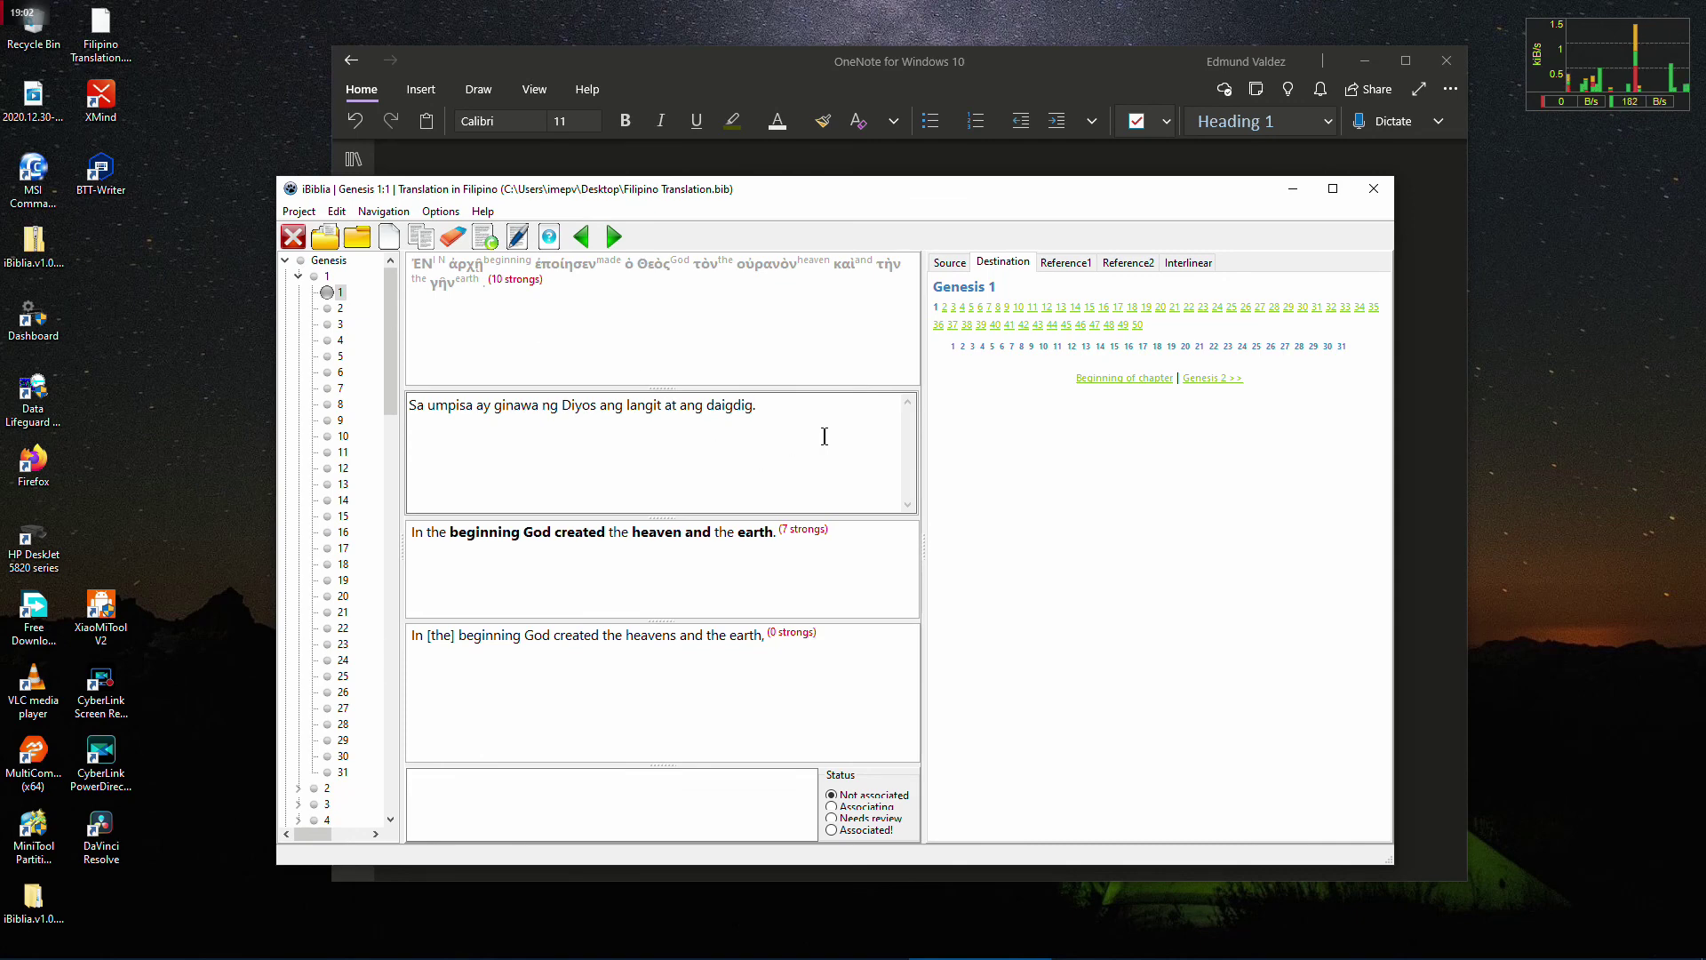
{"action": "key", "text": "Return"}
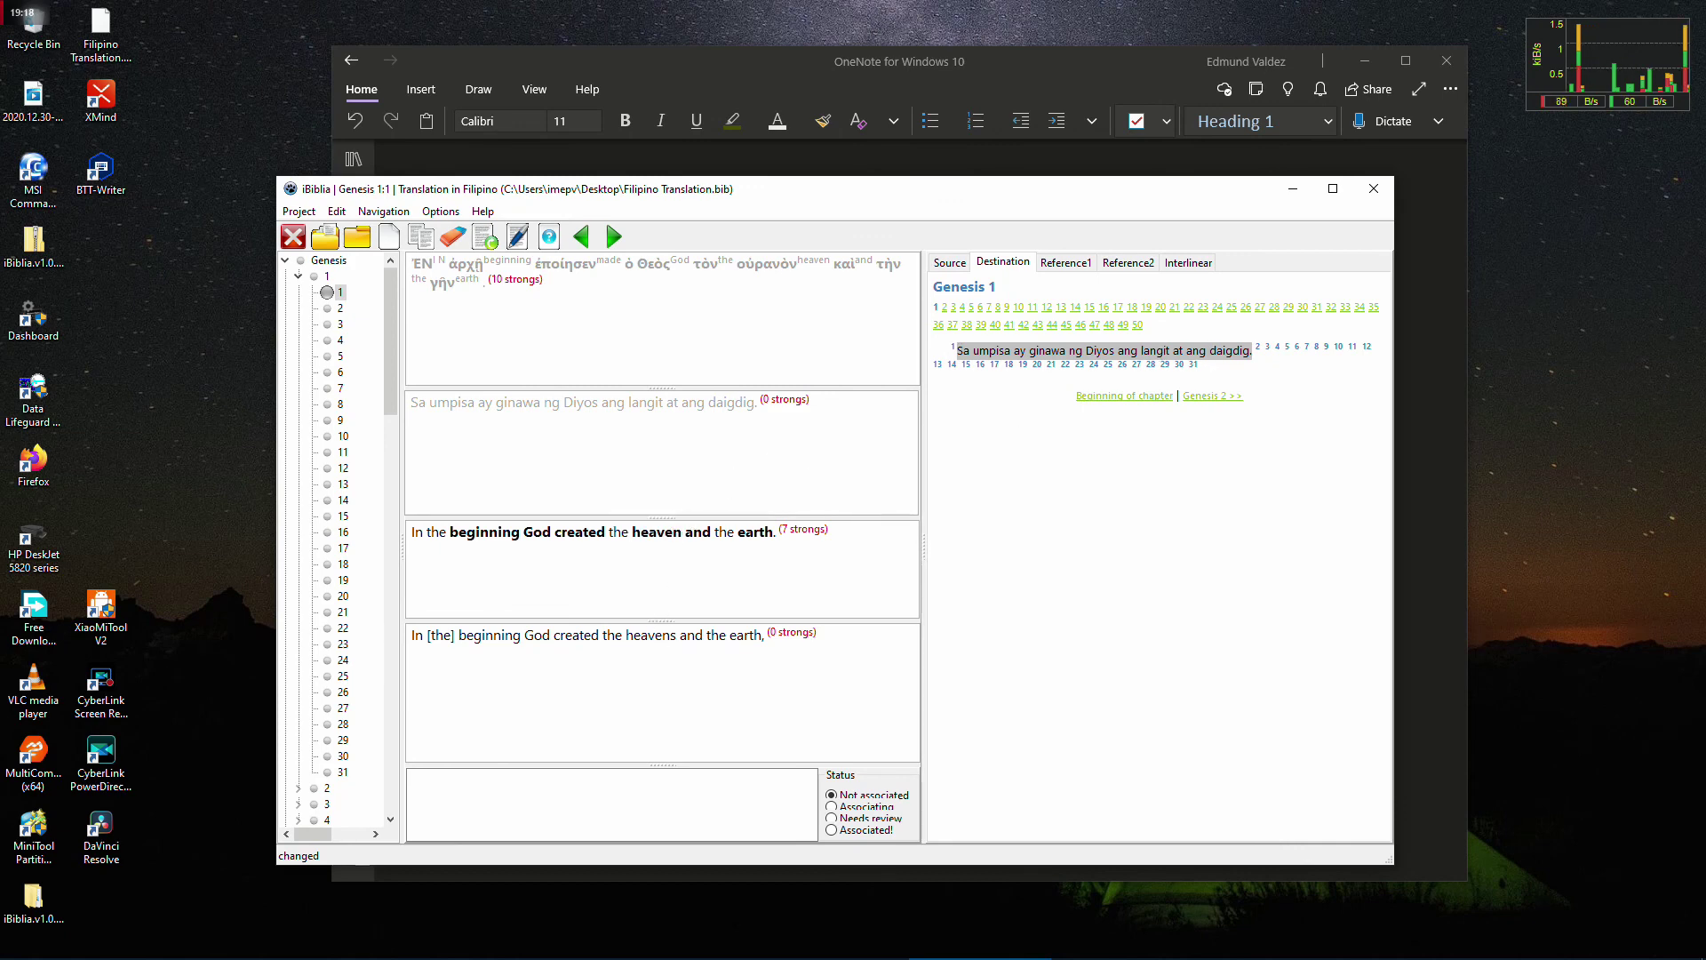
Increase the height of the first English reference text pane and reposition the project window
{"action": "left_click_drag", "start_coordinate": [662, 620], "coordinate": [662, 659]}
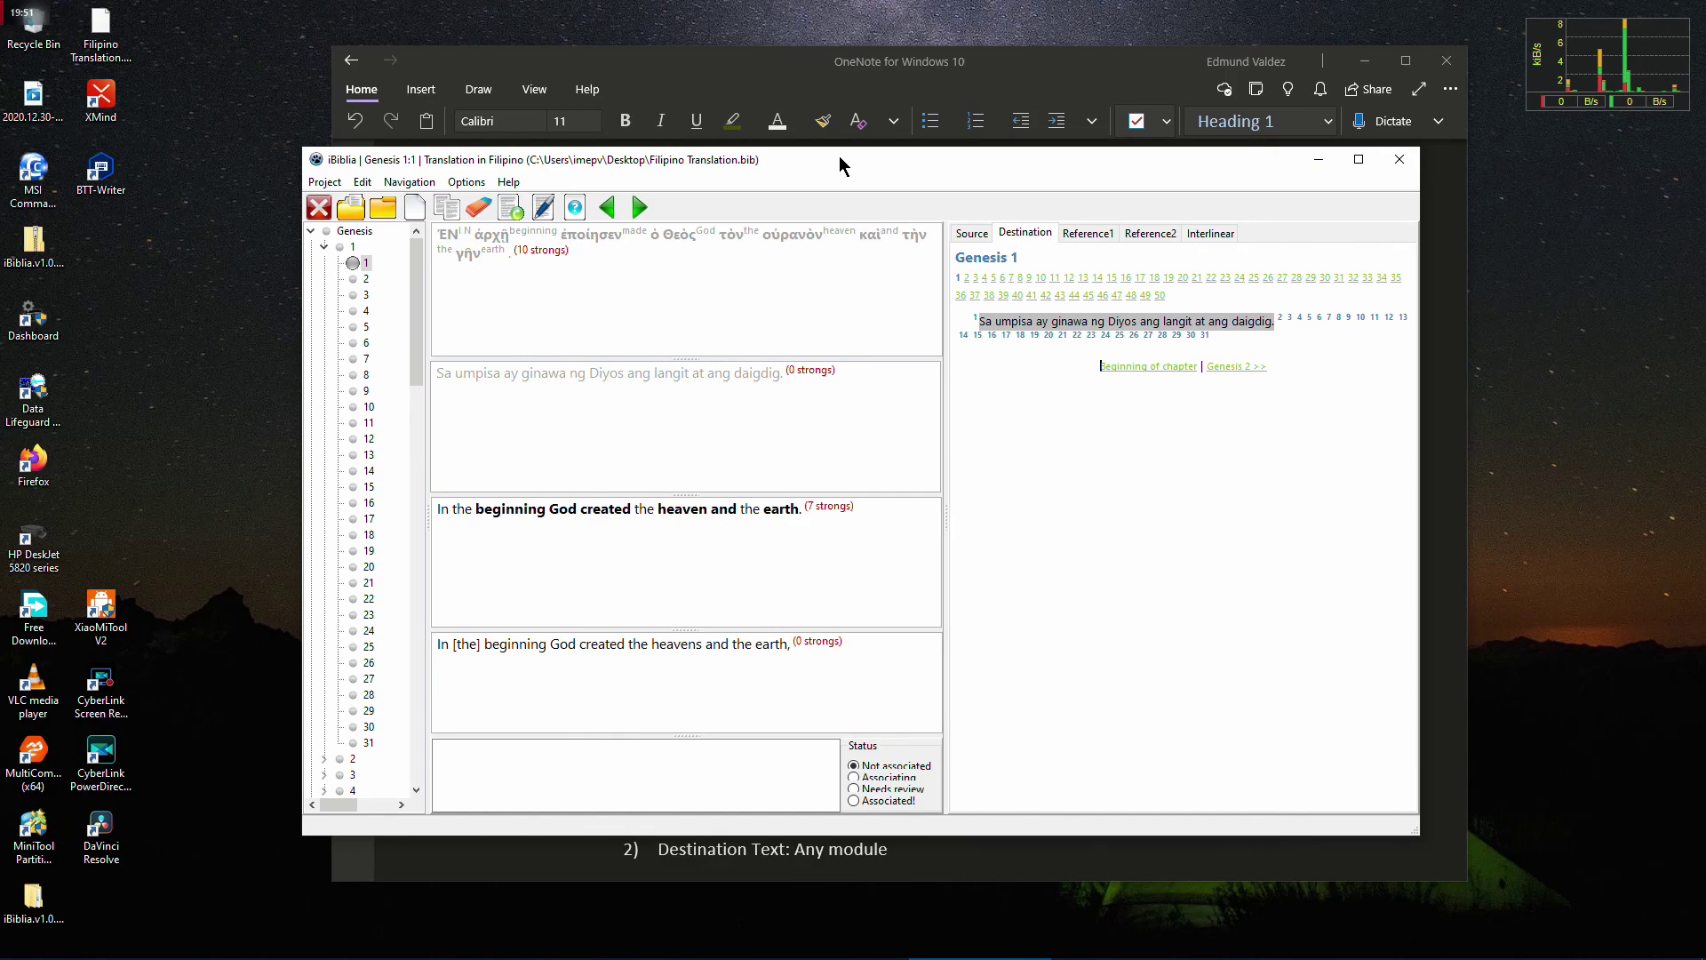
{"action": "mouse_move", "coordinate": [842, 165]}
{"action": "left_mouse_down"}
{"action": "mouse_move", "coordinate": [867, 178]}
{"action": "mouse_move", "coordinate": [847, 186]}
{"action": "left_mouse_up"}
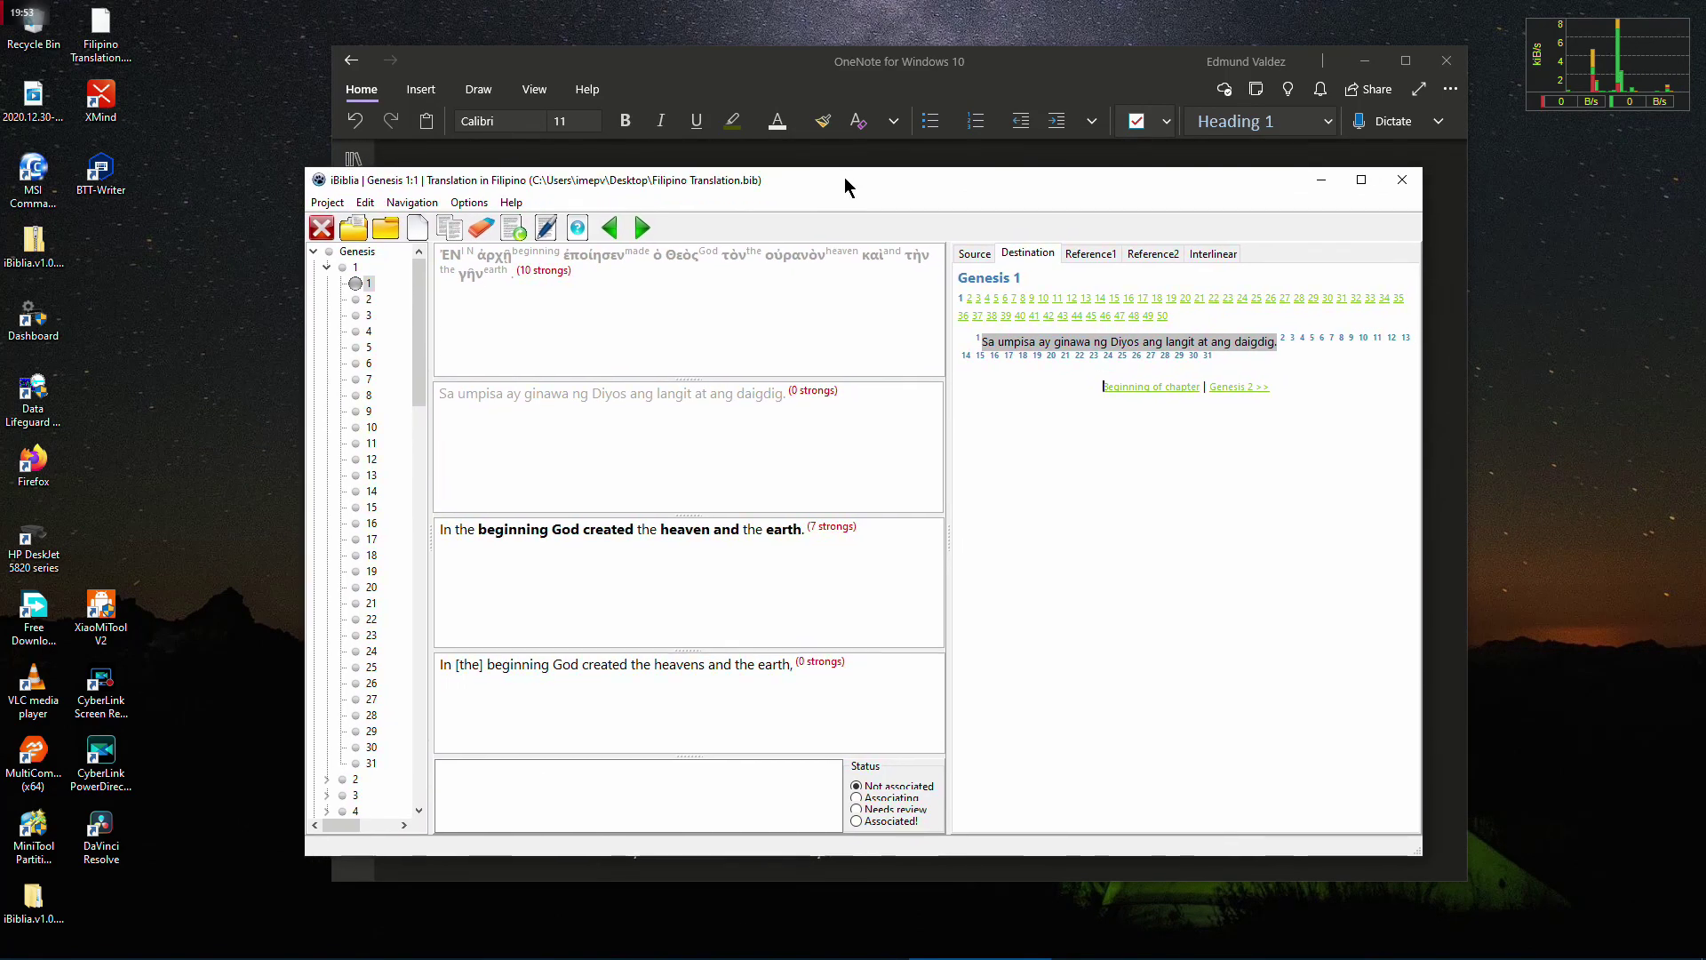